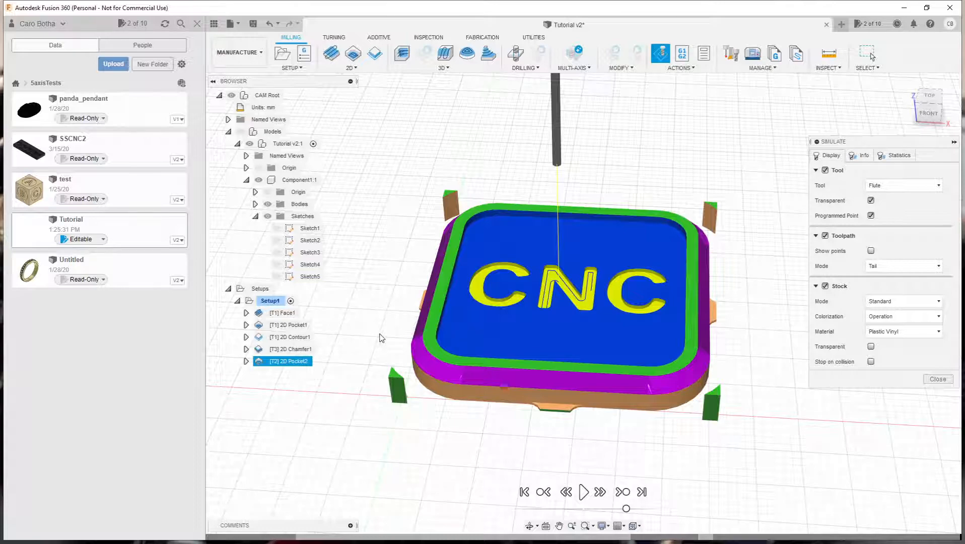
Bring up the Fusion 360 for personal use web page for viewing and move its window away again
mouse_move(381, 338)
shift+middle_down()
mouse_move(373, 317)
mouse_move(382, 337)
shift+middle_up()
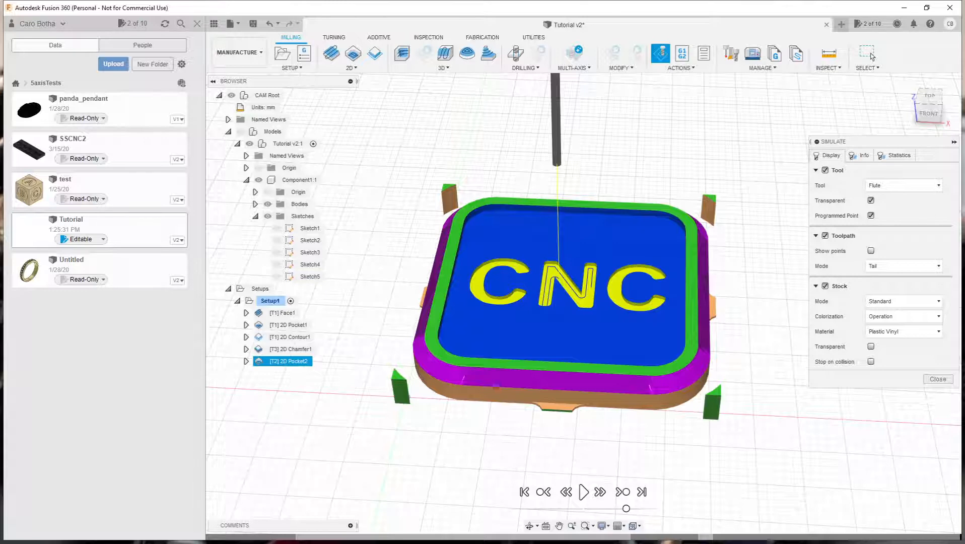
drag(964, 73, 493, 35)
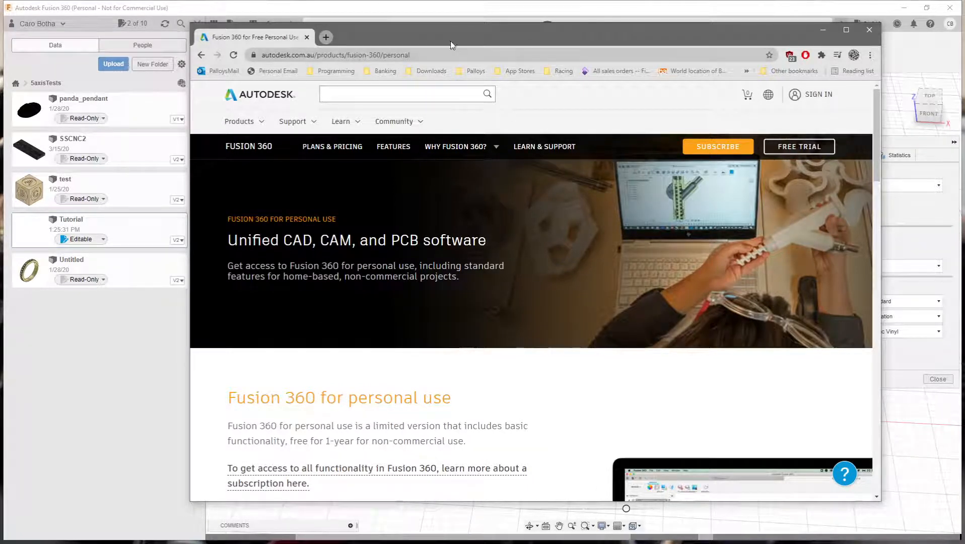
drag(383, 34, 964, 25)
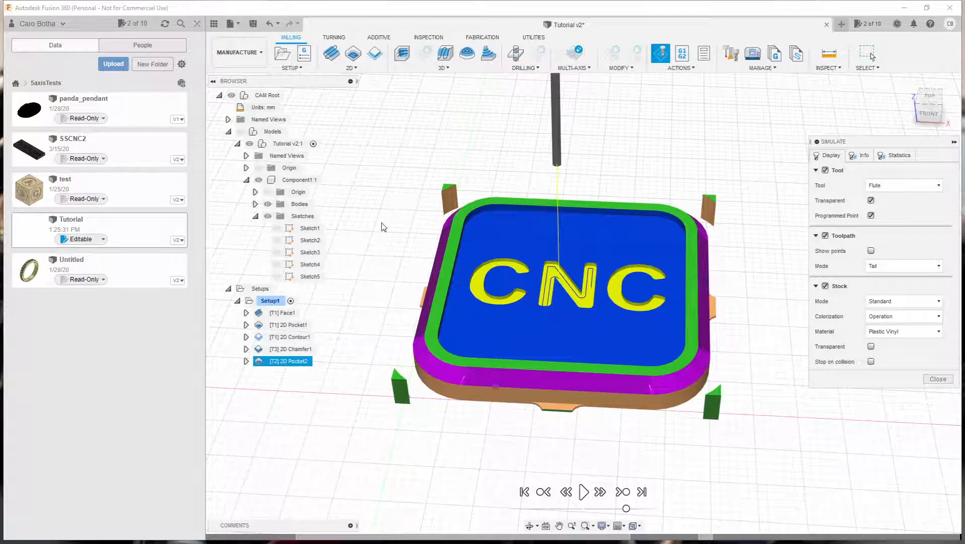
mouse_move(384, 225)
shift+middle_down()
mouse_move(388, 157)
mouse_move(389, 227)
shift+middle_up()
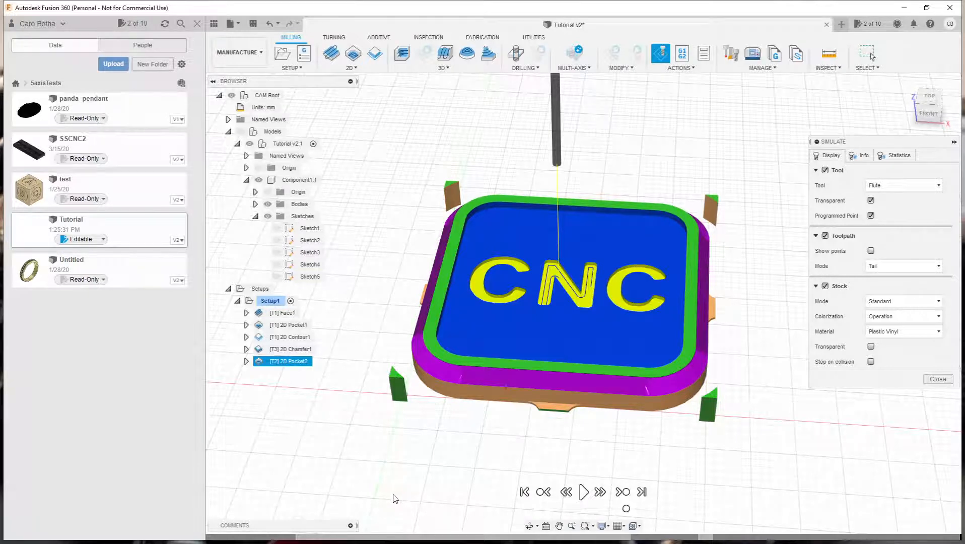
Play the toolpath simulation of the CNC plaque and set the stock mode to Fast (3-axis only)
click(583, 492)
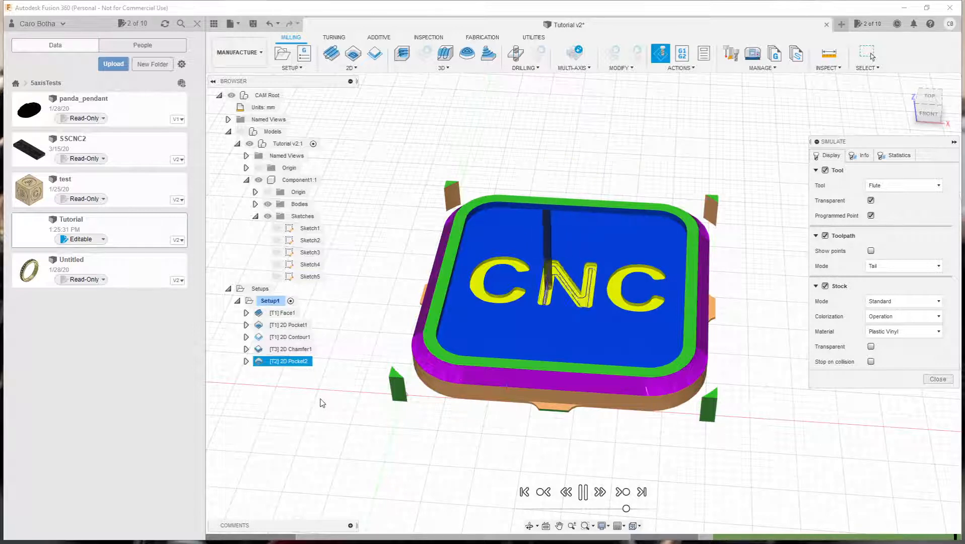
click(902, 301)
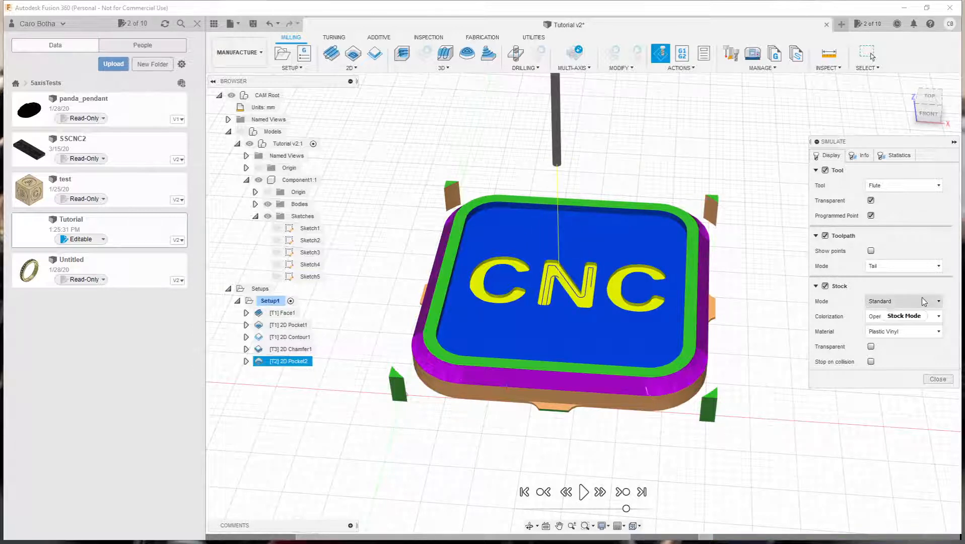
click(887, 326)
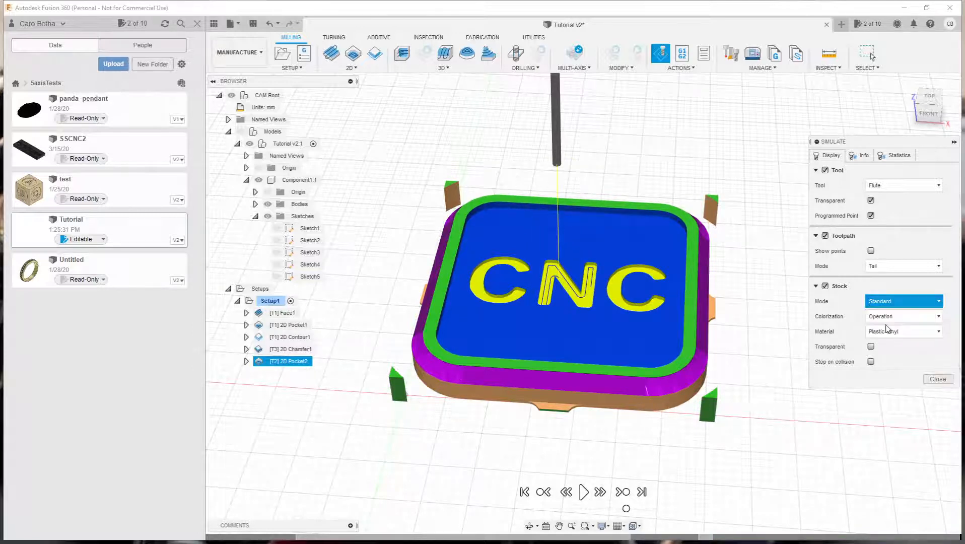
shift+middle_drag(763, 354, 735, 333)
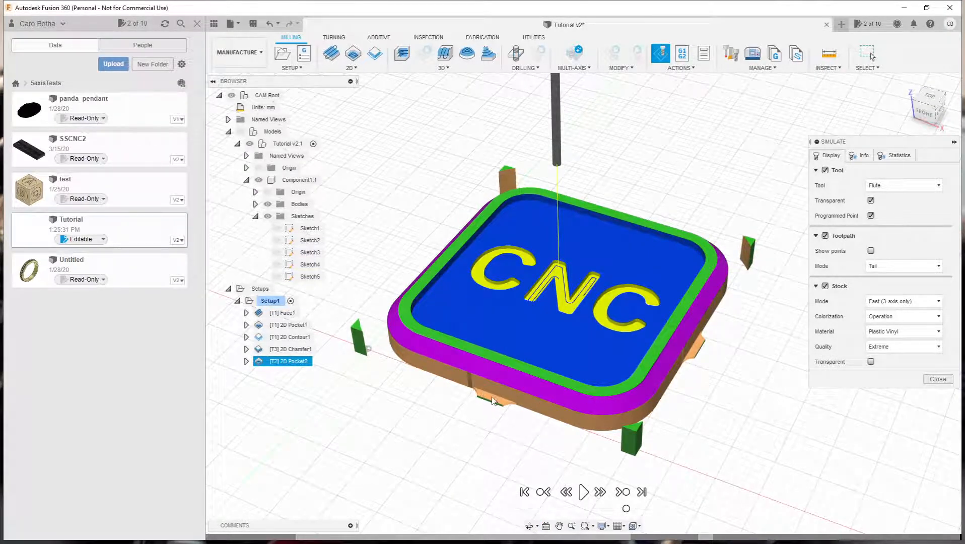
shift+middle_drag(494, 401, 453, 365)
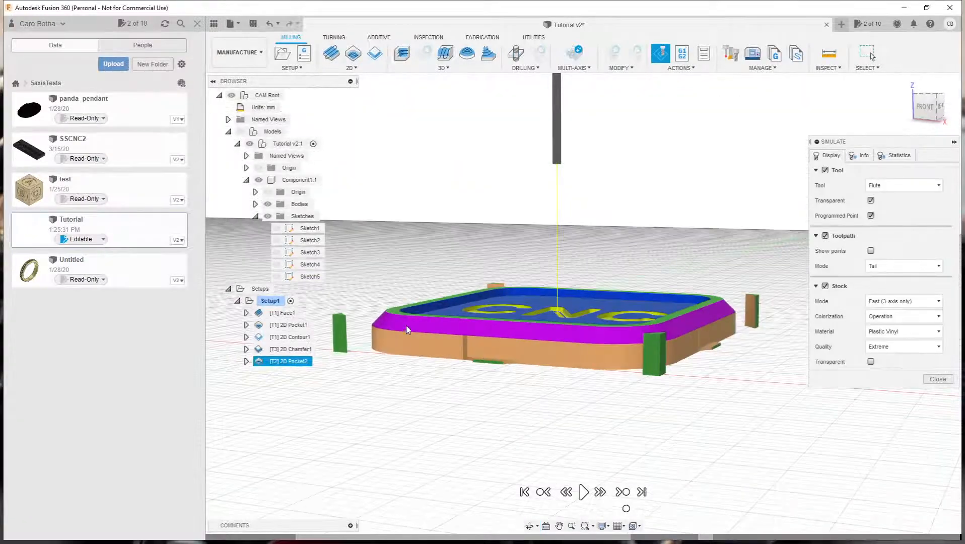
shift+middle_drag(384, 314, 444, 359)
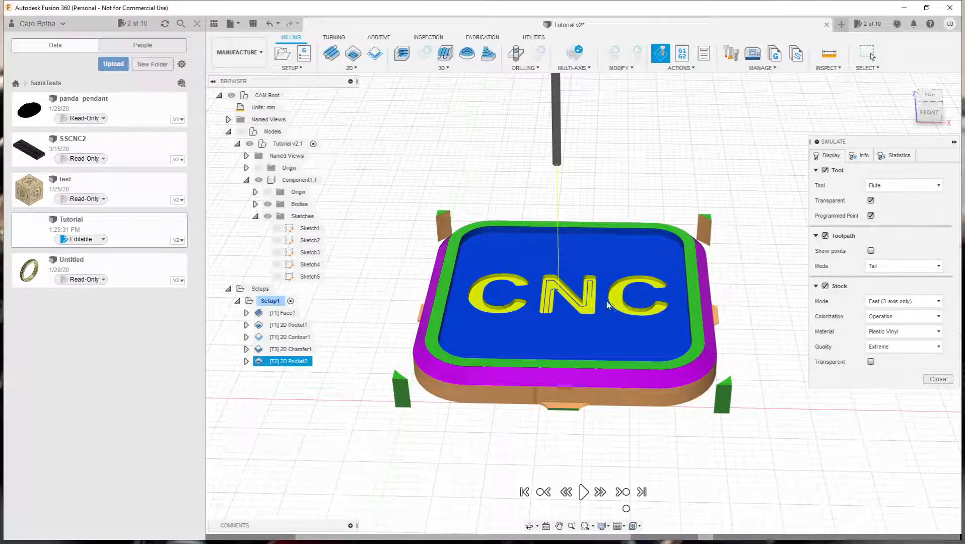
mouse_move(539, 311)
shift+middle_down()
mouse_move(567, 270)
mouse_move(556, 237)
mouse_move(537, 324)
shift+middle_up()
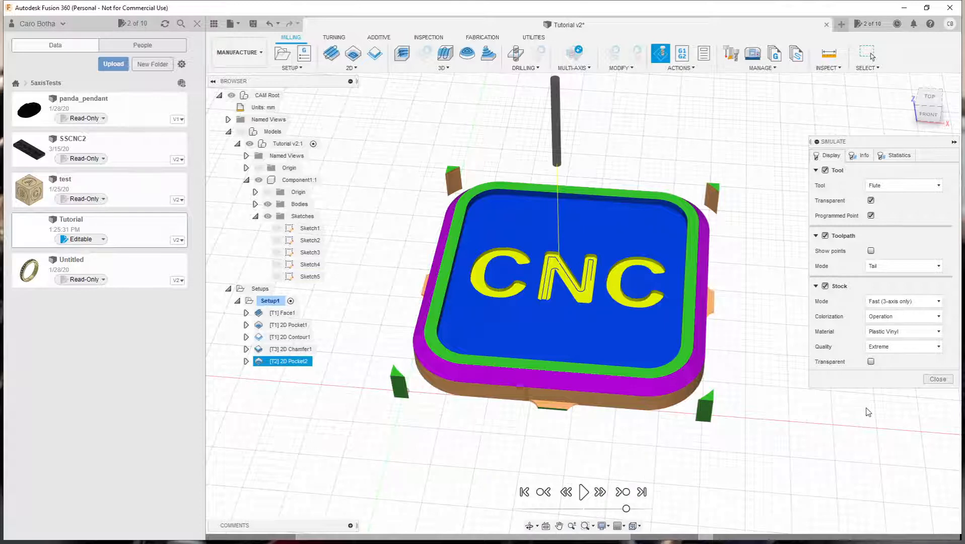
Close the simulation, look over Setup1's stock and model, and switch to the Design workspace
click(936, 381)
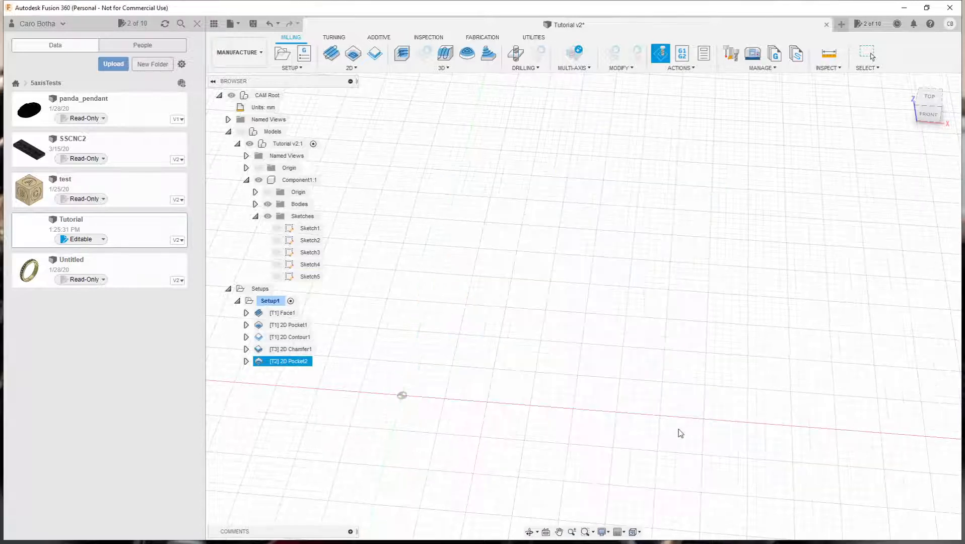
click(271, 299)
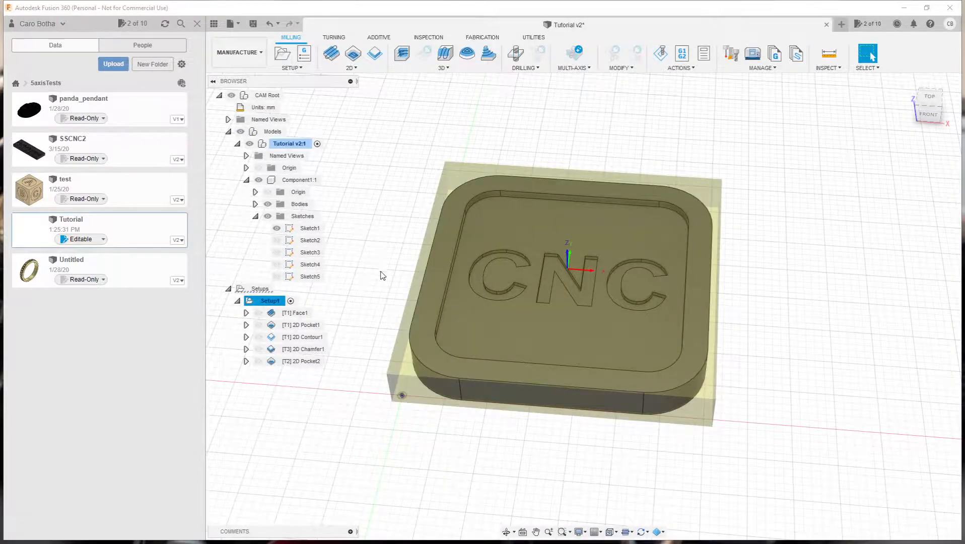
shift+middle_drag(383, 274, 388, 250)
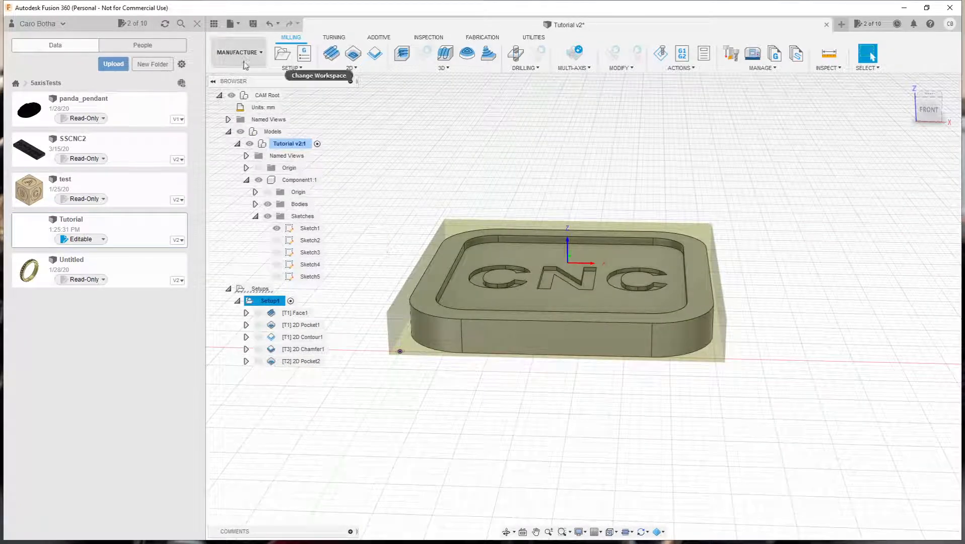
click(261, 54)
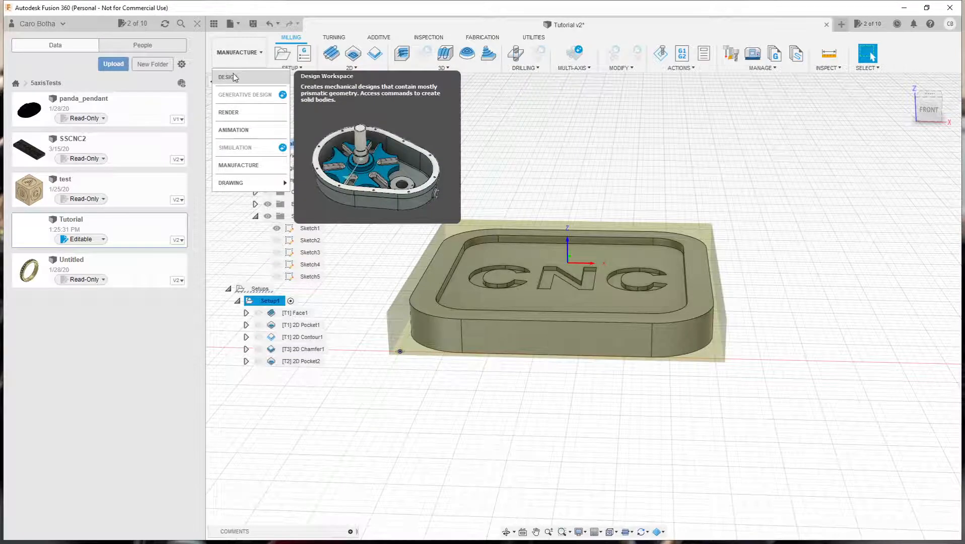
click(233, 77)
shift+middle_drag(371, 220, 373, 250)
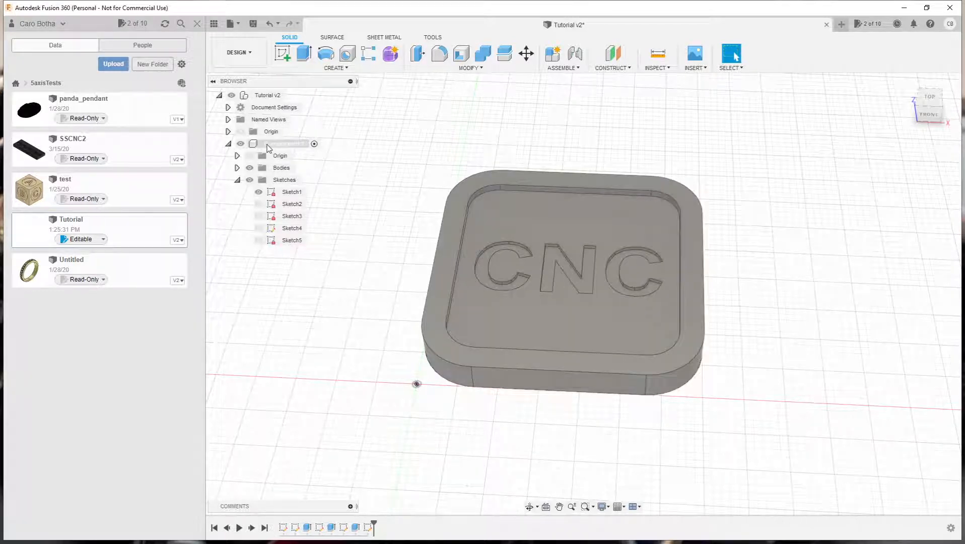
Examine Component1 by highlighting the plaque's raised rim, pocket and engraved letter faces
click(267, 146)
click(446, 267)
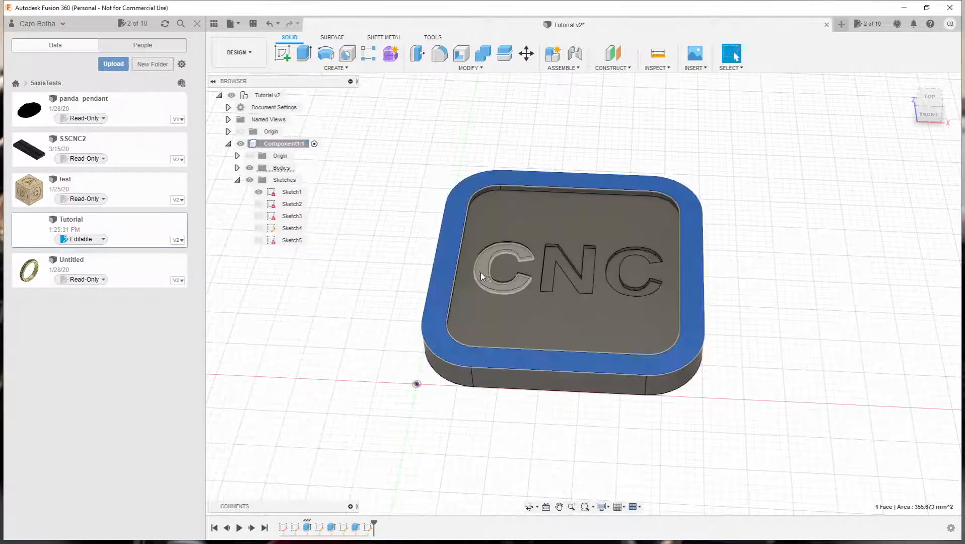
click(481, 296)
click(482, 272)
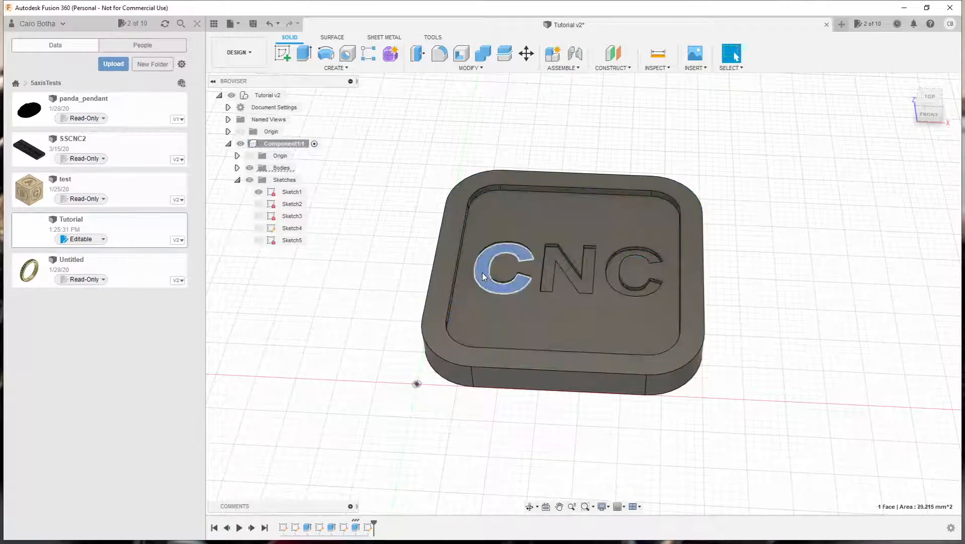
click(548, 272)
click(611, 276)
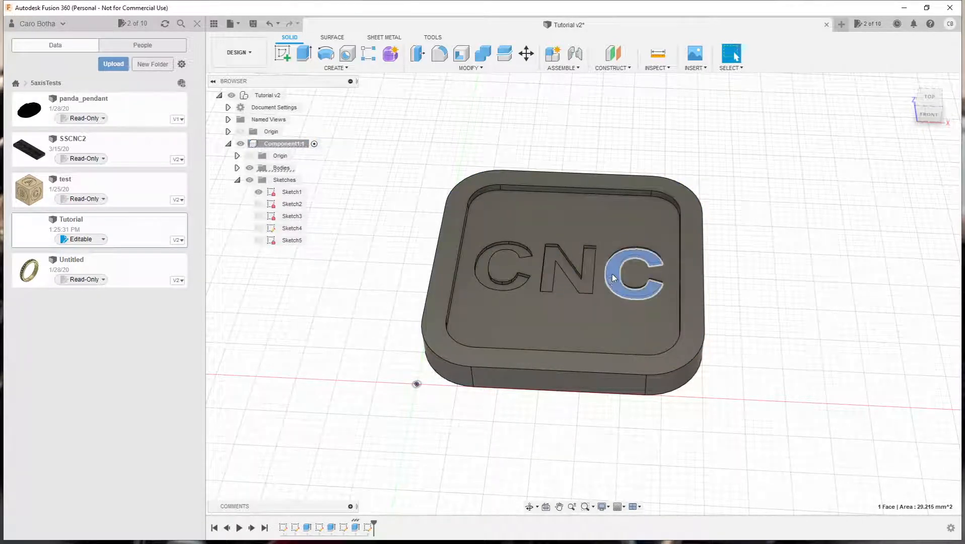
shift+middle_drag(336, 301, 336, 290)
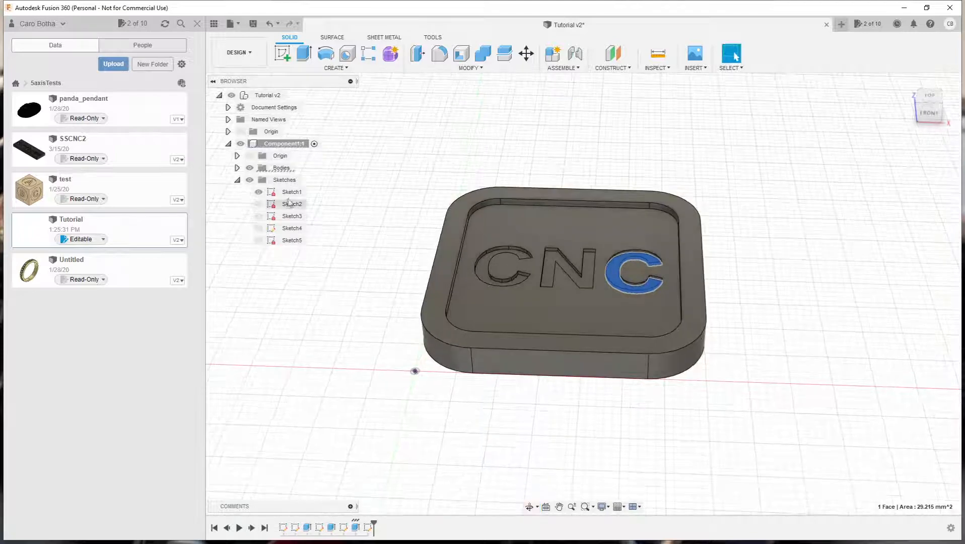
Select Body1 in the component's bodies and make Sketch2, Sketch3, Sketch4 and Sketch5 visible
click(236, 168)
click(286, 179)
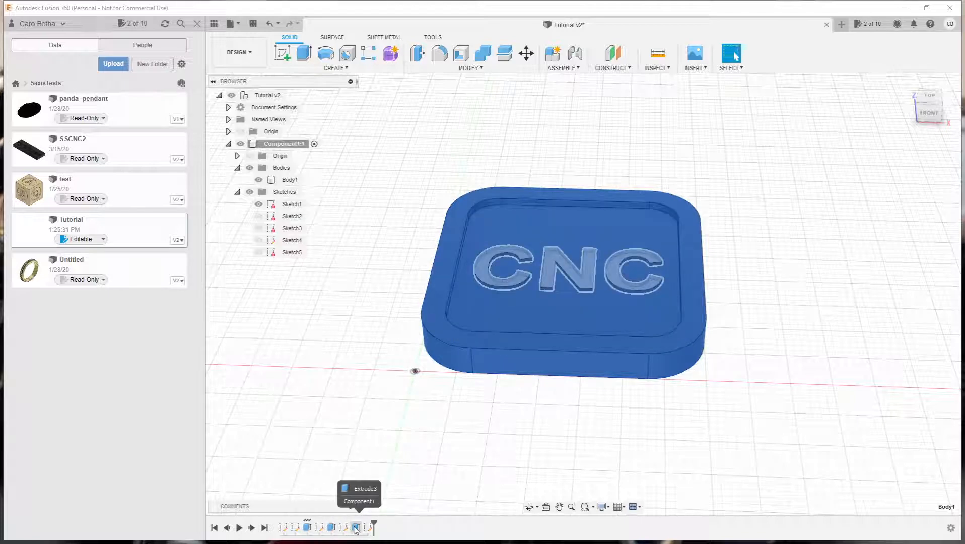
click(259, 216)
click(258, 228)
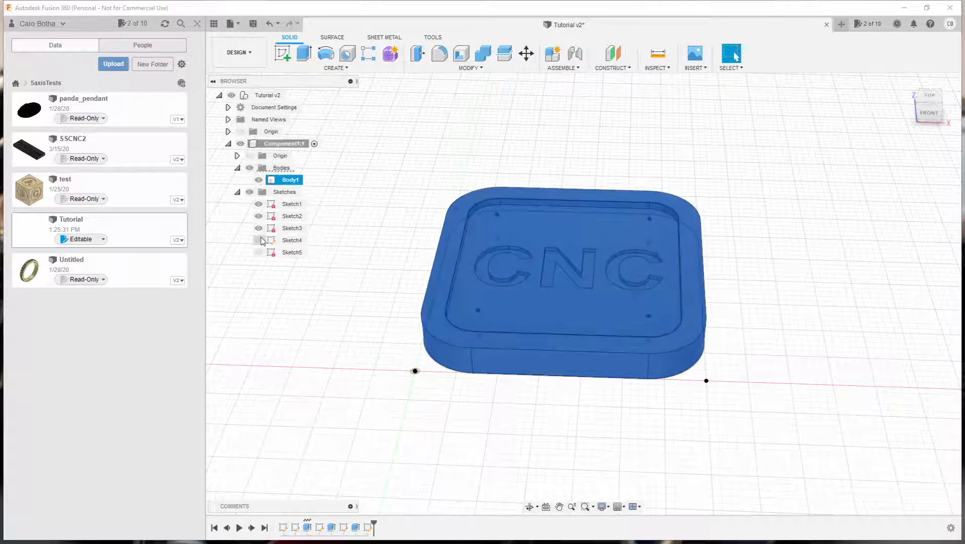
click(259, 240)
click(258, 252)
mouse_move(353, 318)
shift+middle_down()
mouse_move(358, 281)
mouse_move(338, 252)
mouse_move(354, 328)
mouse_move(337, 338)
shift+middle_up()
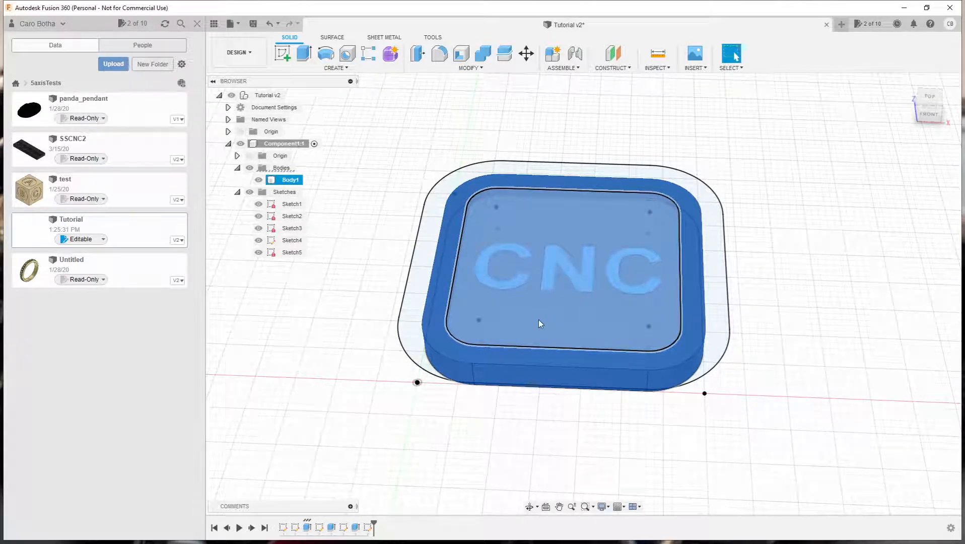
shift+middle_drag(538, 320, 535, 276)
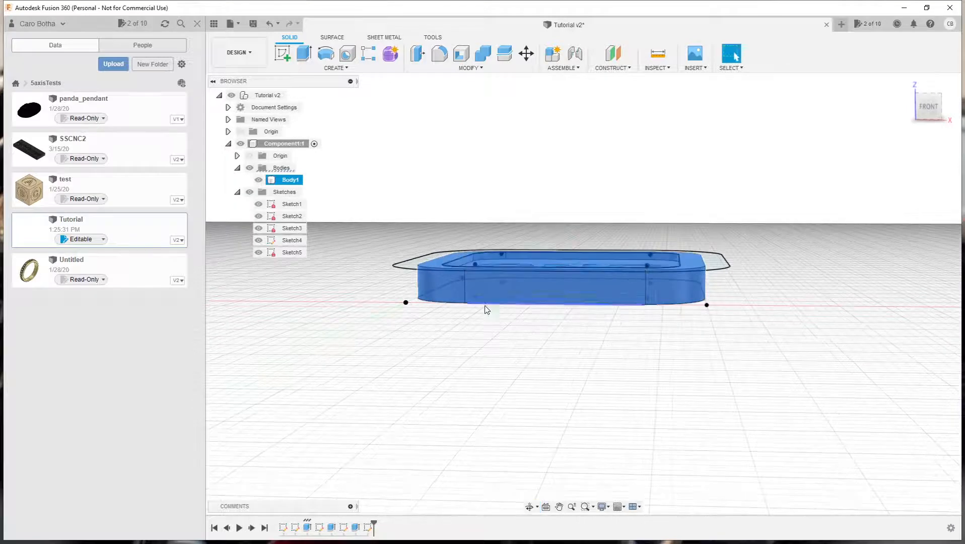
shift+middle_drag(369, 282, 373, 302)
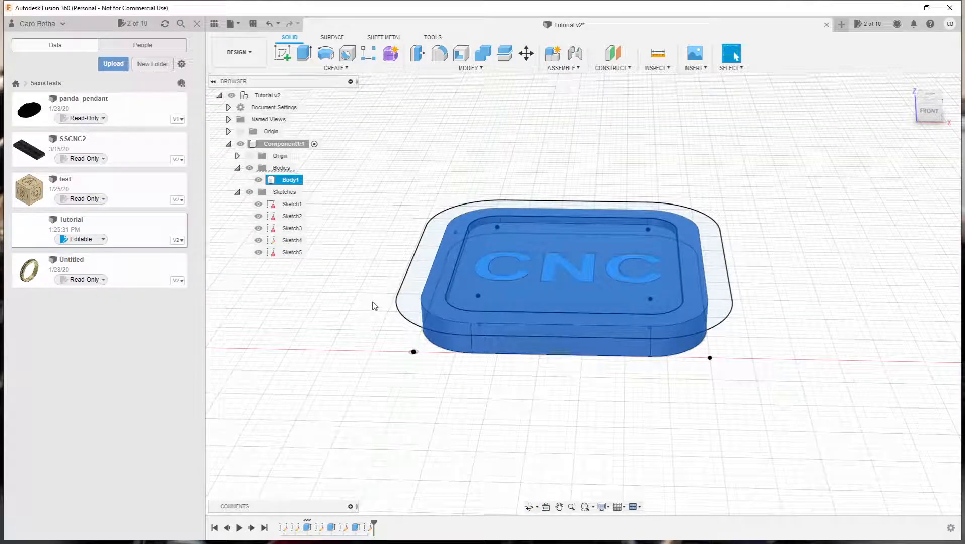
shift+middle_drag(368, 288, 370, 301)
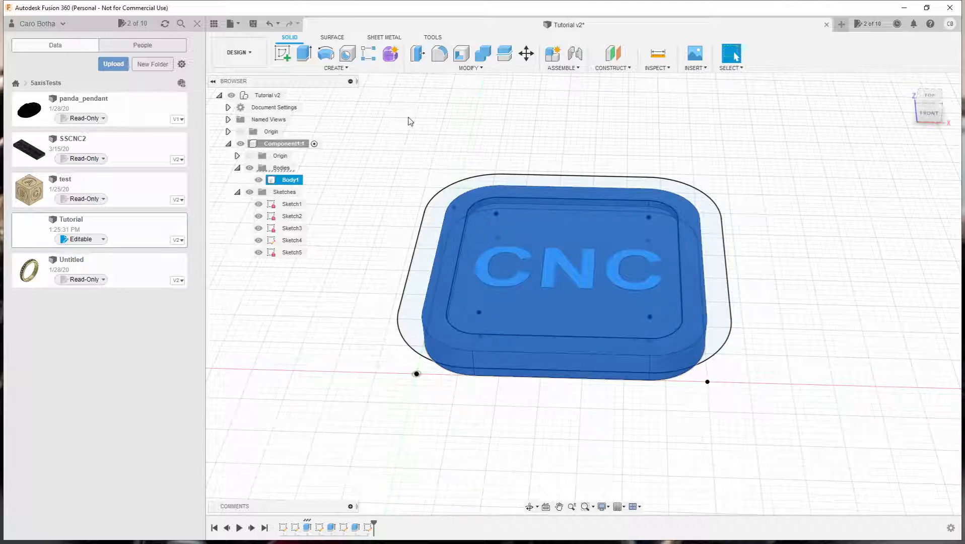
Create a new empty design
click(233, 24)
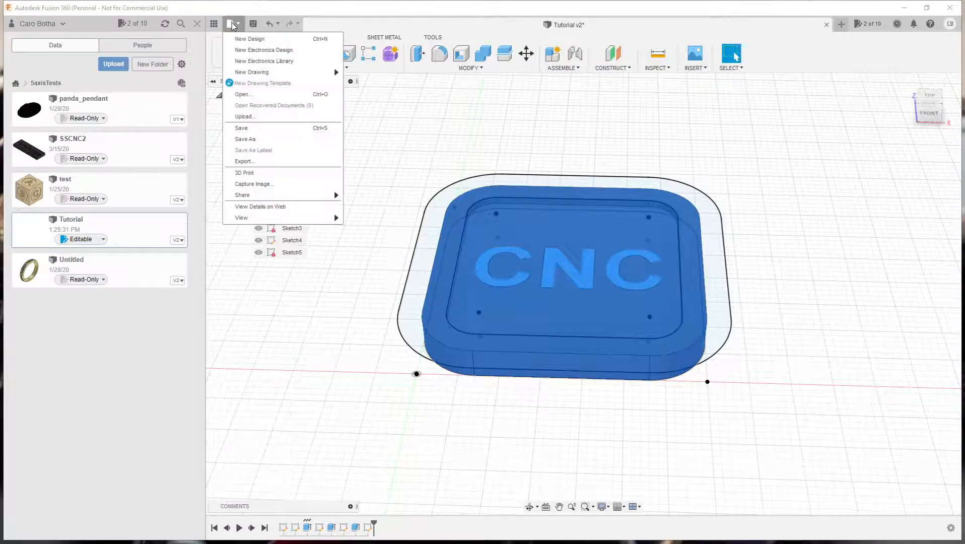
click(245, 39)
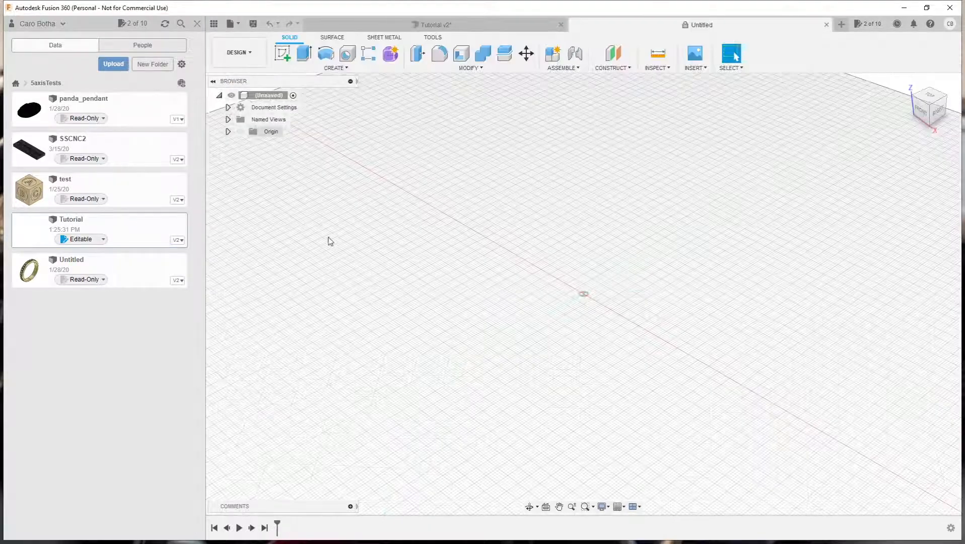
shift+middle_drag(329, 238, 355, 225)
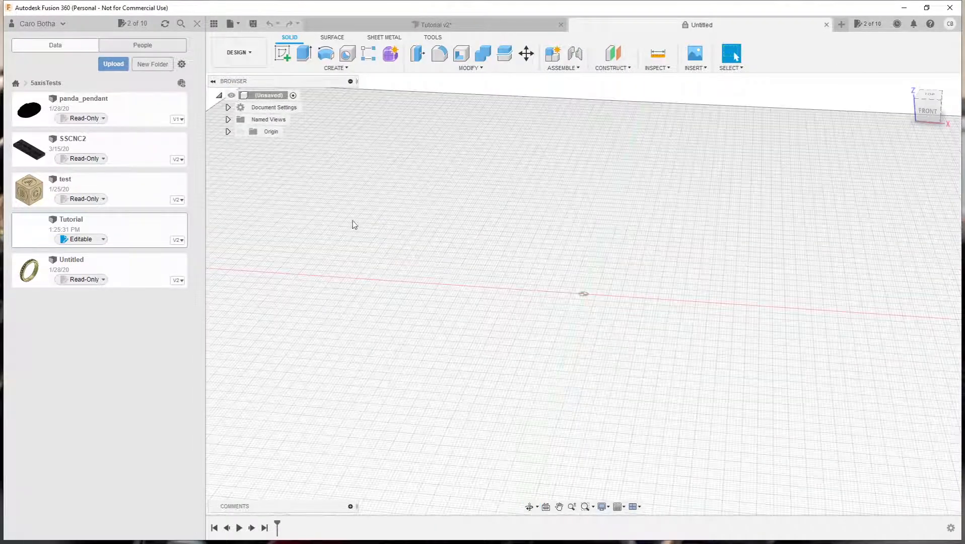
shift+middle_drag(465, 243, 461, 263)
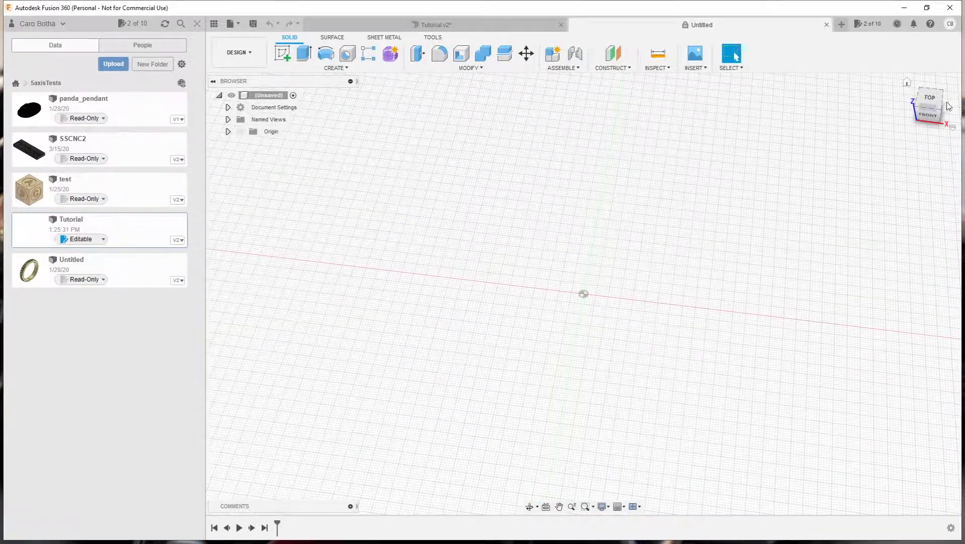
Examine the empty design's grid, axes and origin from the top and from oblique angles
click(931, 99)
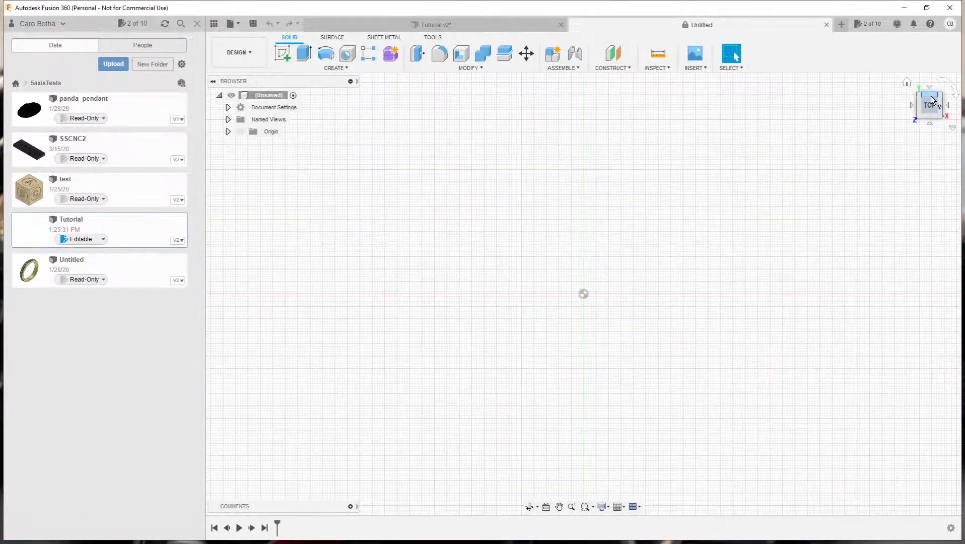
shift+middle_drag(810, 187, 798, 172)
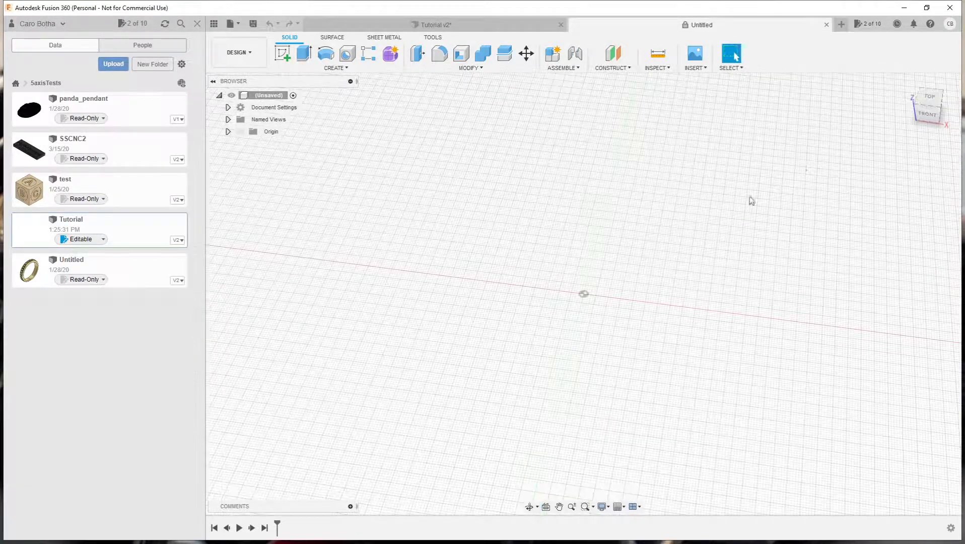
middle_drag(605, 258, 585, 224)
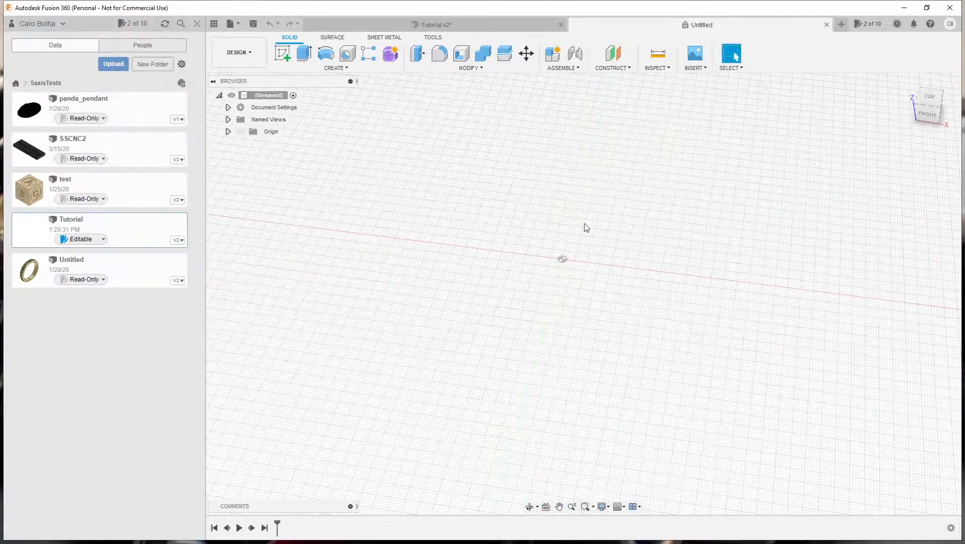
drag(461, 221, 654, 304)
shift+middle_drag(450, 282, 473, 292)
scroll(567, 235, up, 3)
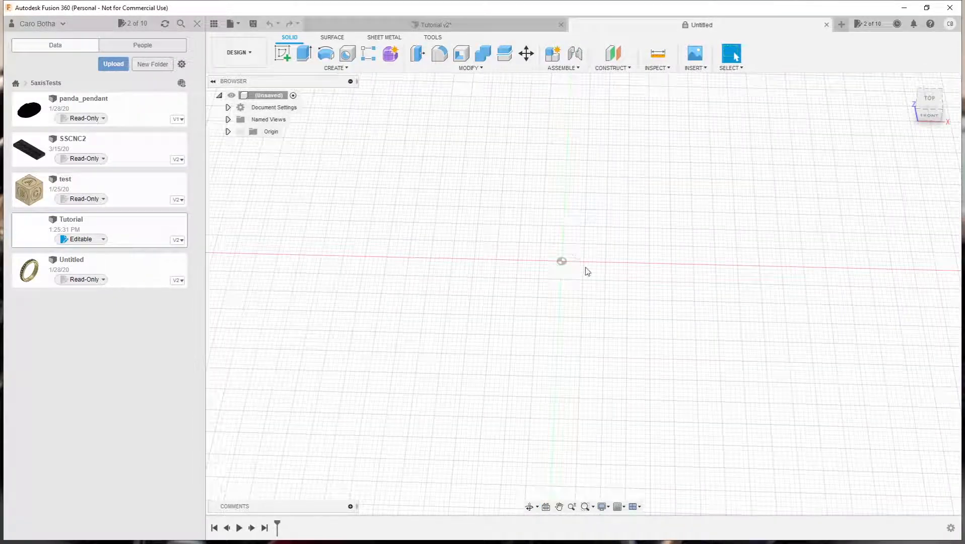
mouse_move(501, 313)
shift+middle_down()
mouse_move(500, 280)
mouse_move(500, 317)
shift+middle_up()
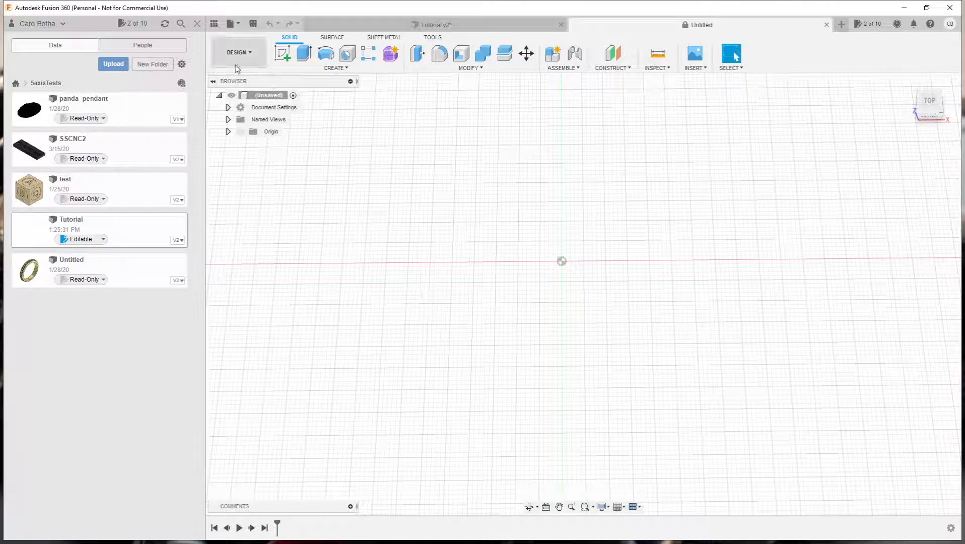
Review the available workspaces, including Manufacture and Drawing, and stay in the Design workspace
click(248, 53)
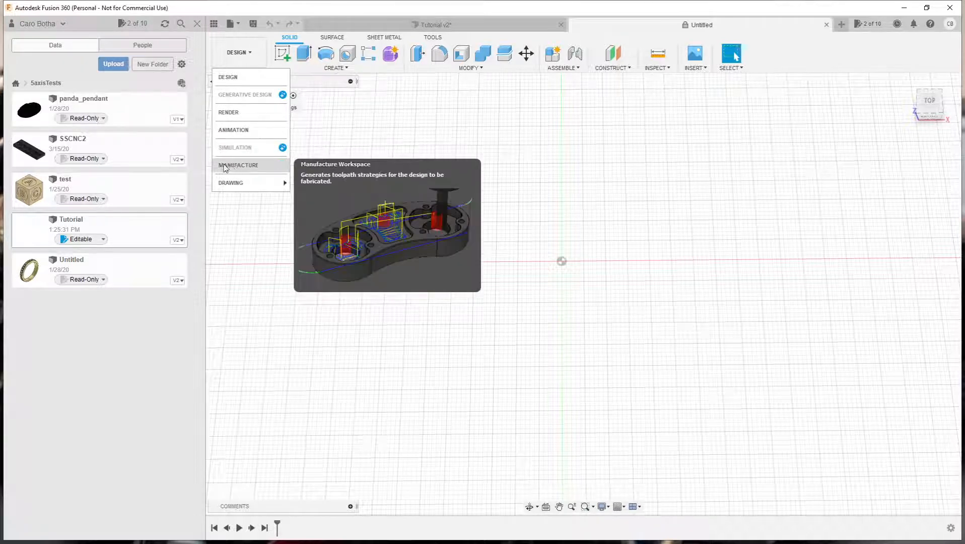
mouse_move(235, 185)
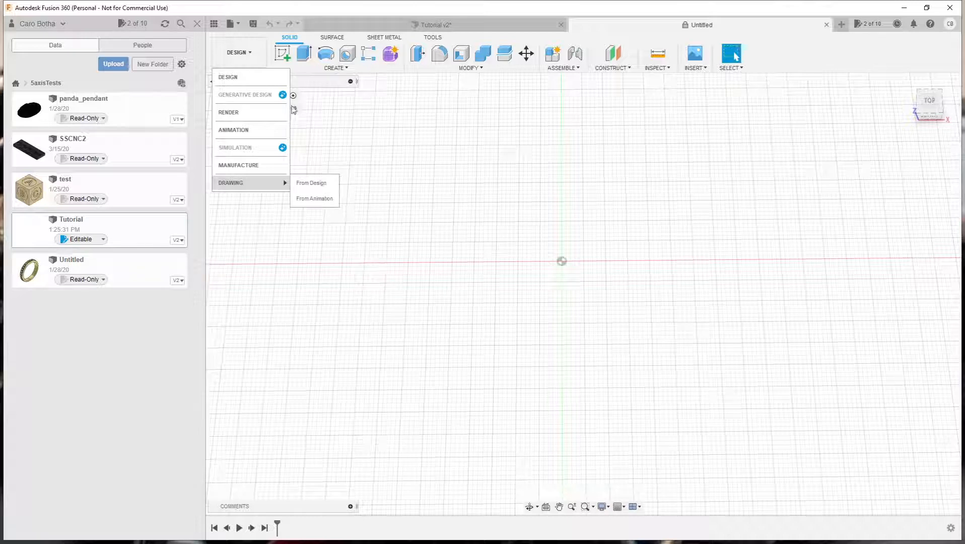
click(233, 81)
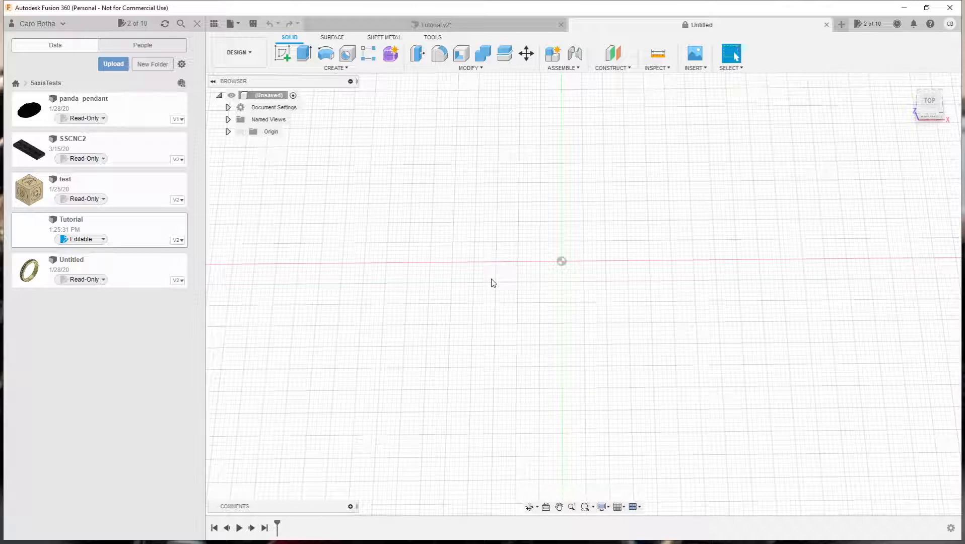
Search the design commands for Create Sketch and start a sketch on the horizontal XY origin plane
key(s)
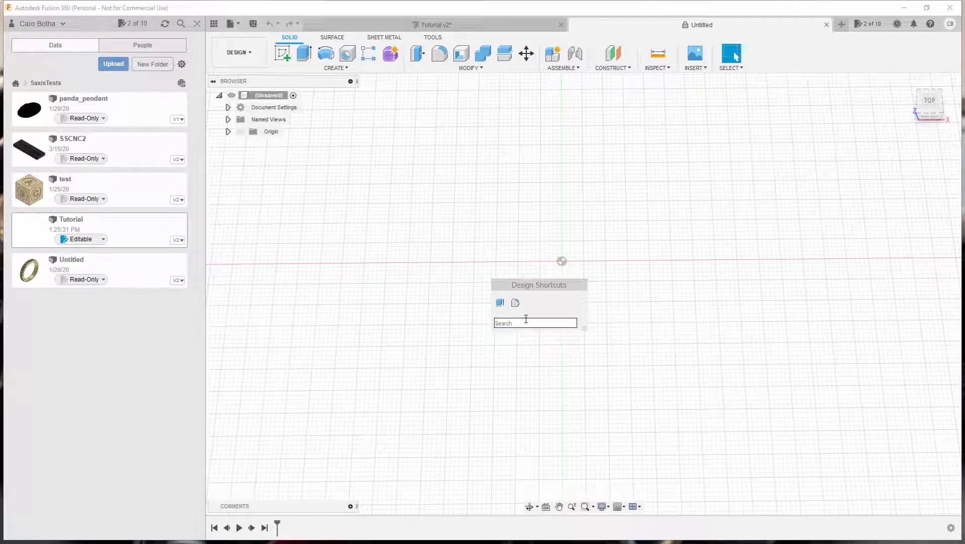
text(ske)
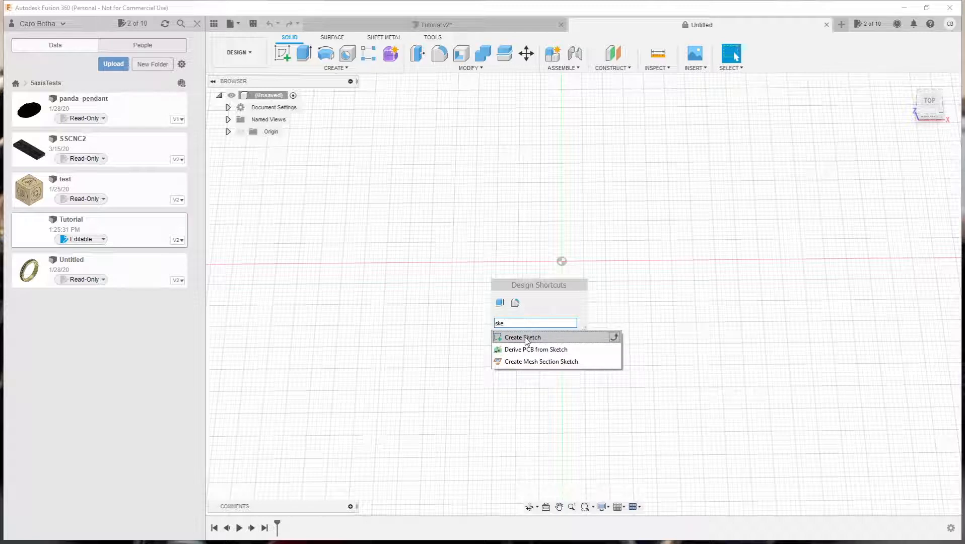
click(523, 338)
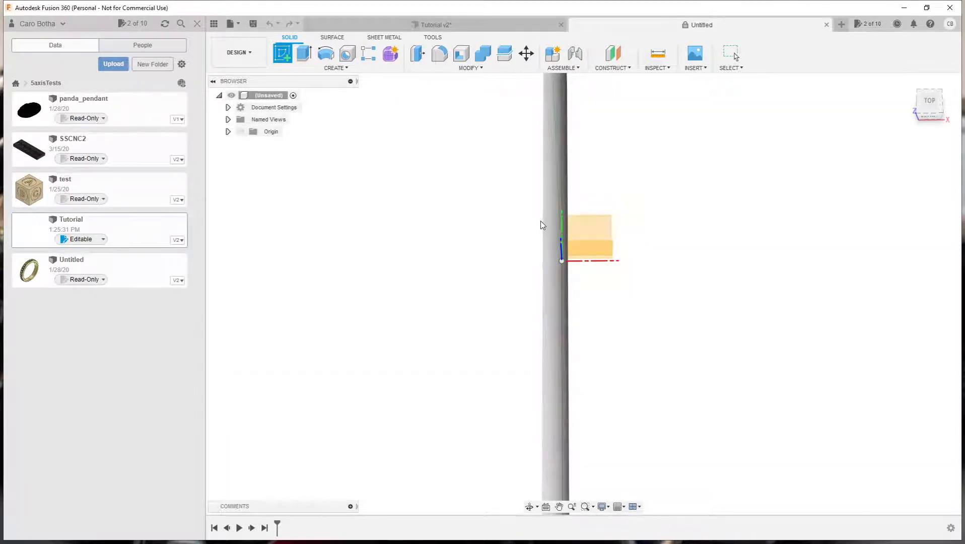
click(588, 229)
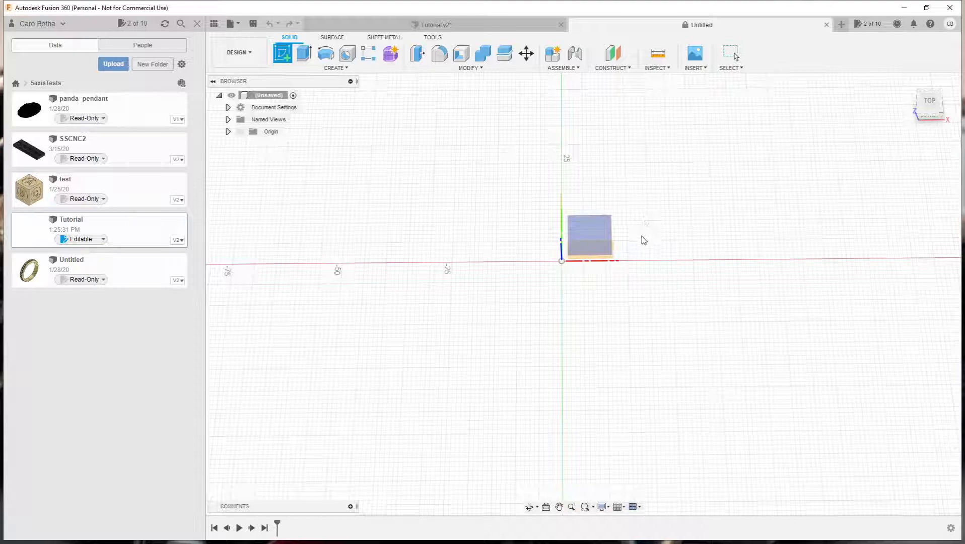
shift+middle_drag(649, 235, 544, 210)
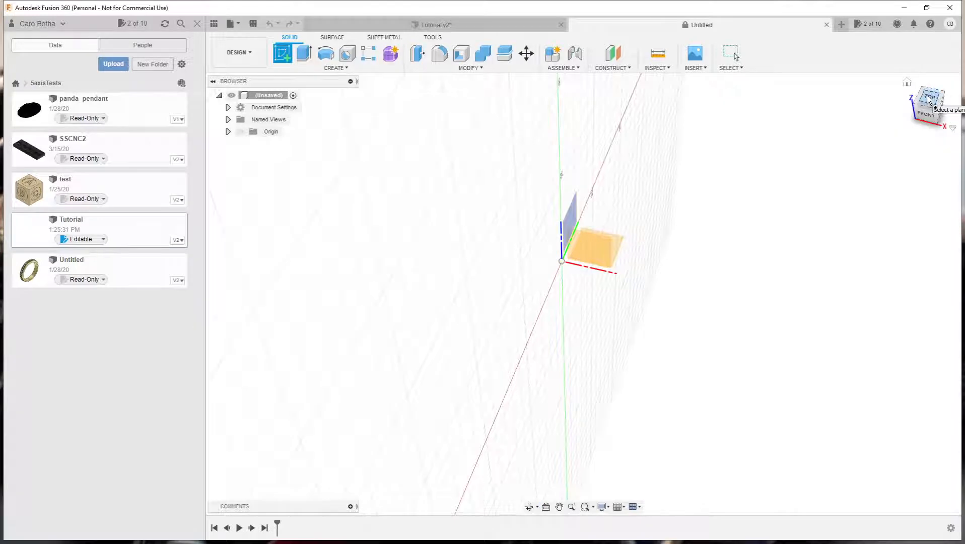
click(621, 245)
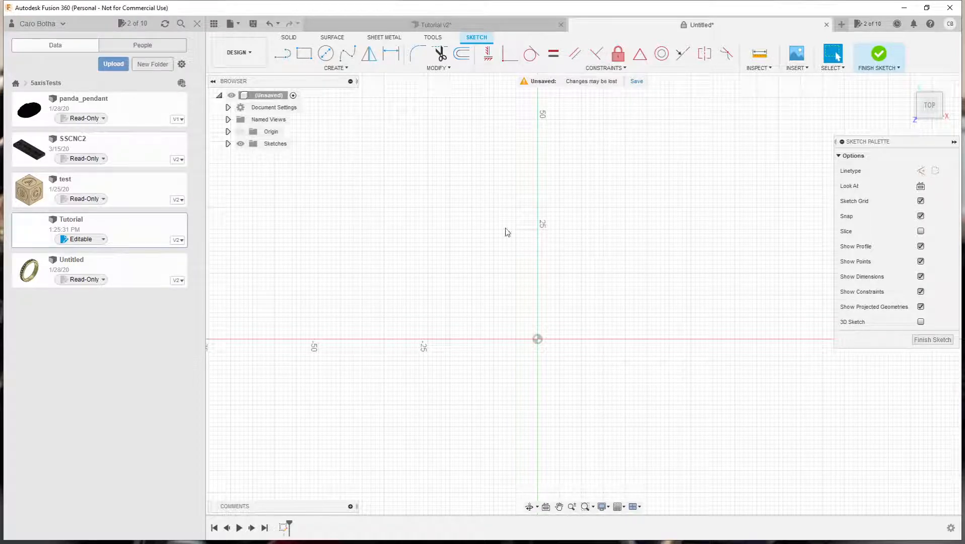
Sketch a two-point rectangle with one corner on the origin, 40 mm wide and about 22 mm high
mouse_move(476, 243)
shift+middle_down()
mouse_move(477, 234)
mouse_move(414, 255)
mouse_move(485, 224)
mouse_move(416, 239)
mouse_move(463, 207)
mouse_move(388, 243)
mouse_move(398, 240)
shift+middle_up()
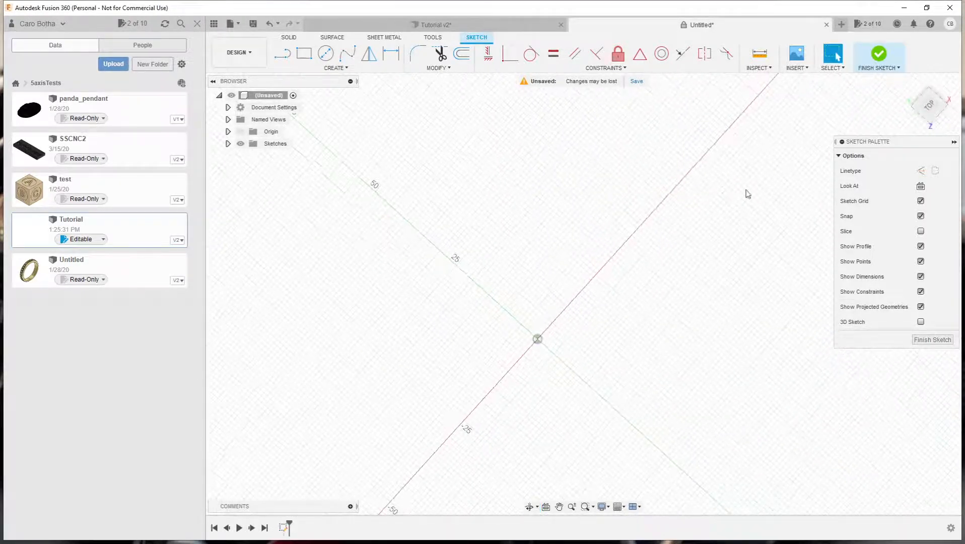
mouse_move(883, 129)
shift+middle_down()
mouse_move(717, 179)
mouse_move(756, 144)
mouse_move(666, 157)
mouse_move(702, 163)
shift+middle_up()
click(933, 104)
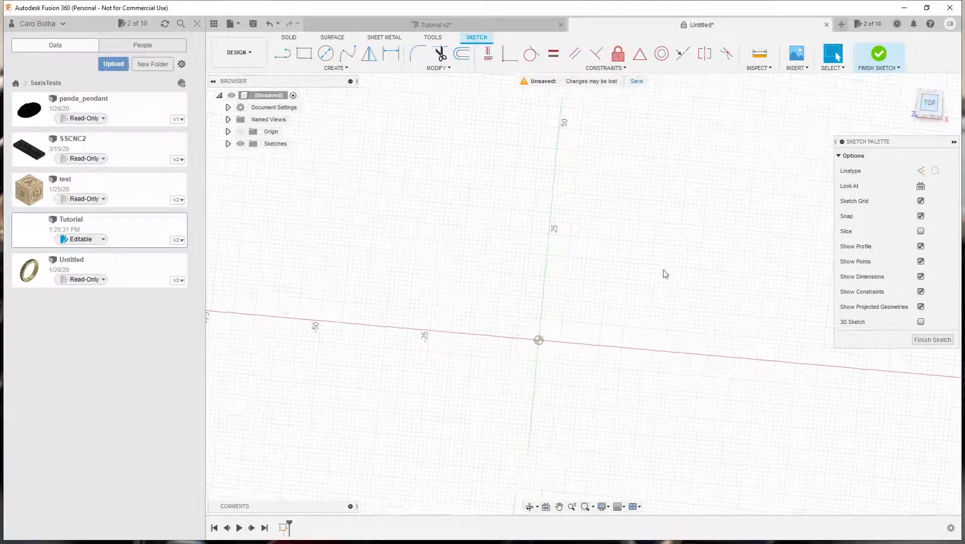
mouse_move(566, 301)
middle_down()
mouse_move(397, 347)
mouse_move(394, 356)
middle_up()
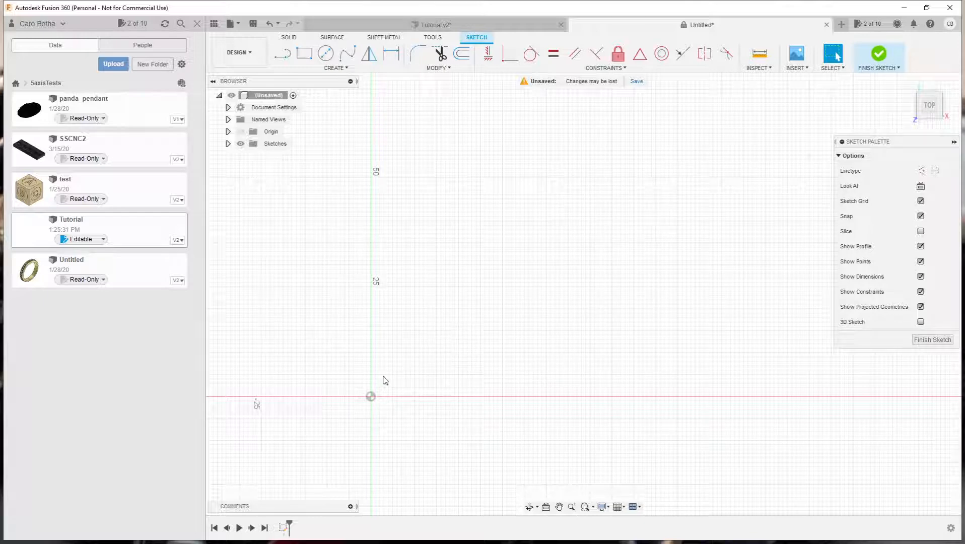
click(304, 54)
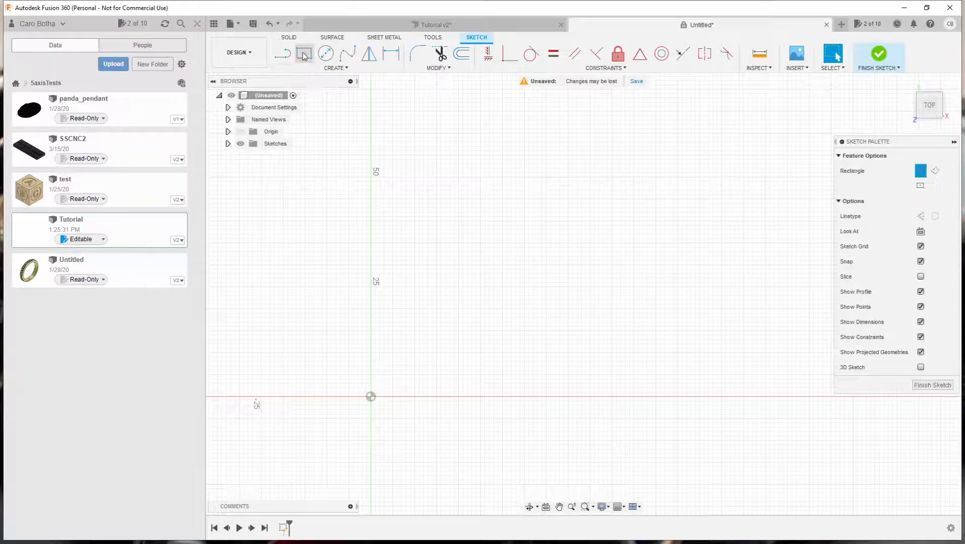
click(370, 397)
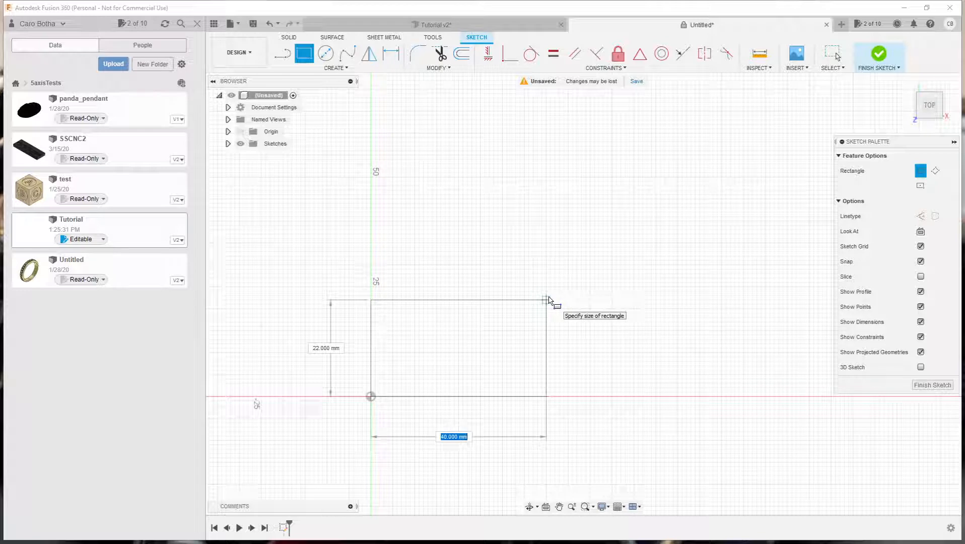
text(48)
key(Return)
key(Escape)
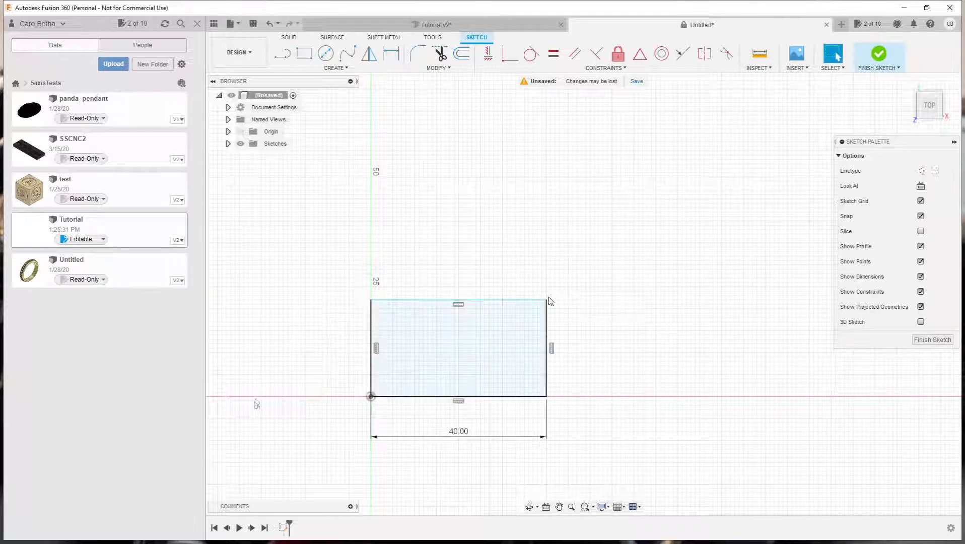
Dimension the rectangle's left edge and set its height to 40 mm
click(374, 334)
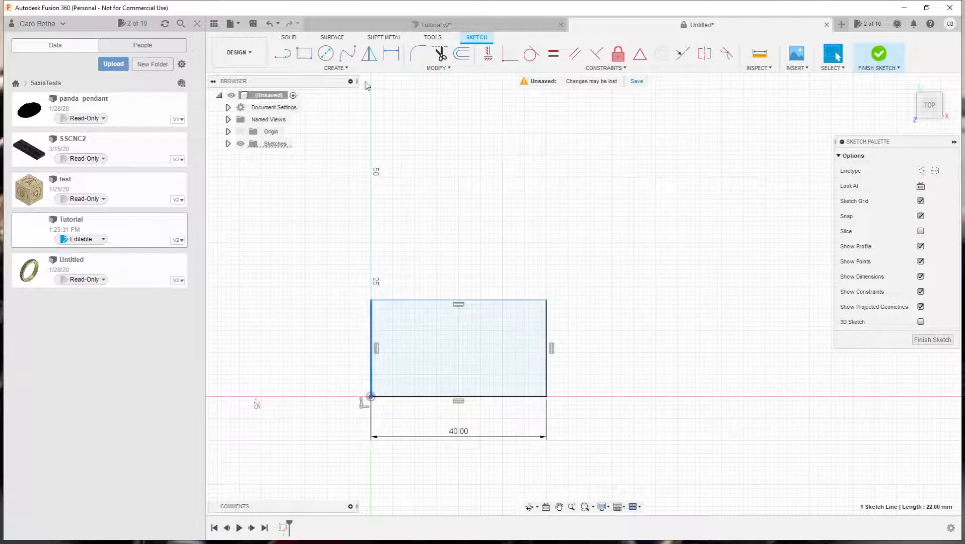
click(390, 53)
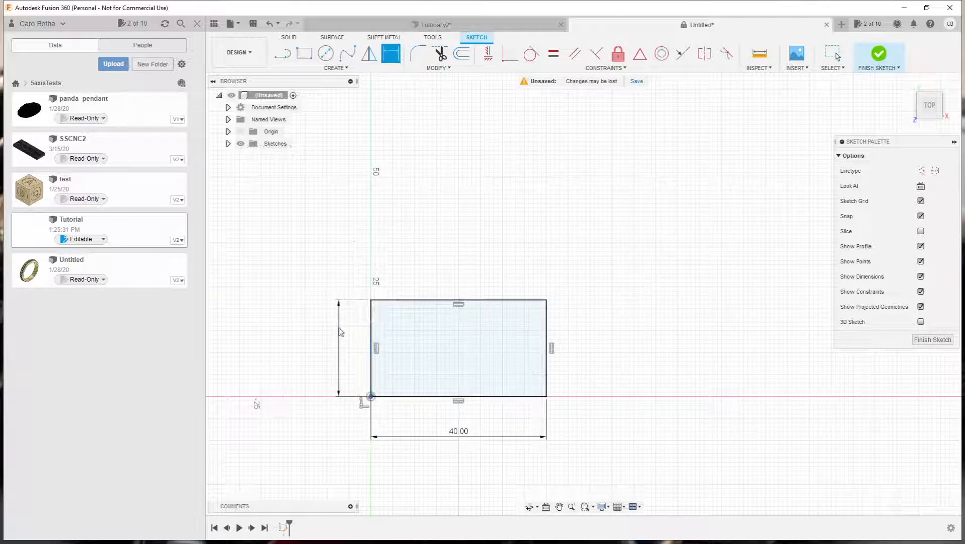
click(339, 328)
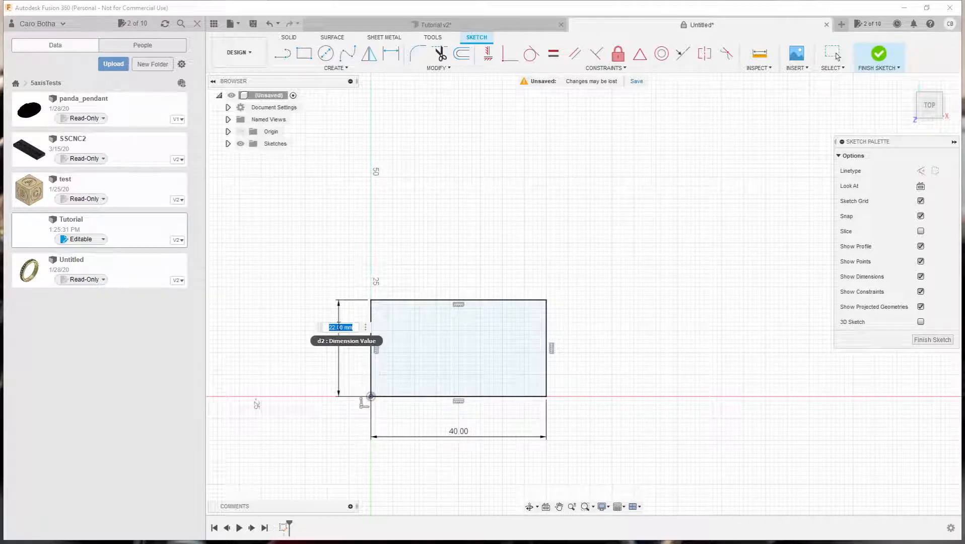
text(40)
key(Return)
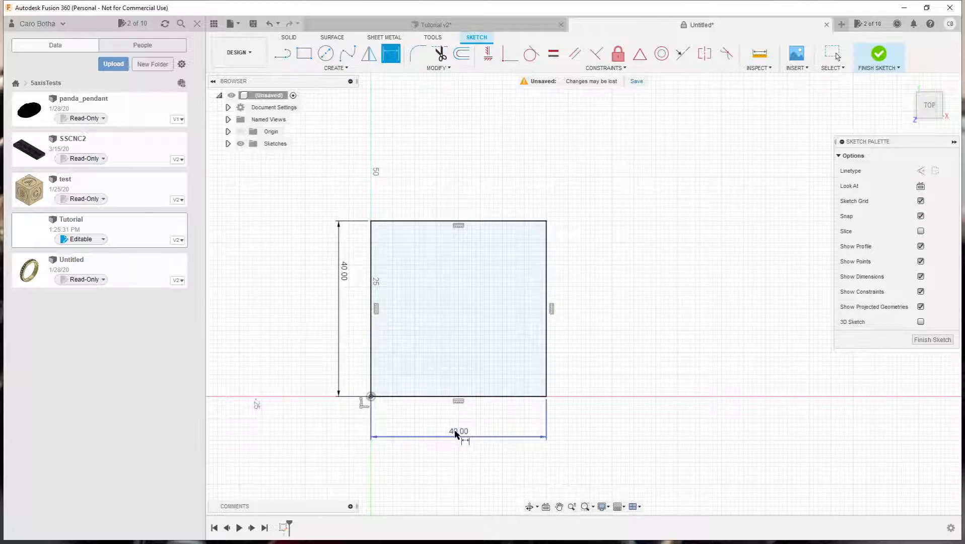
Try a rectangle height of 45 mm and restore it to 40 mm
double_click(340, 327)
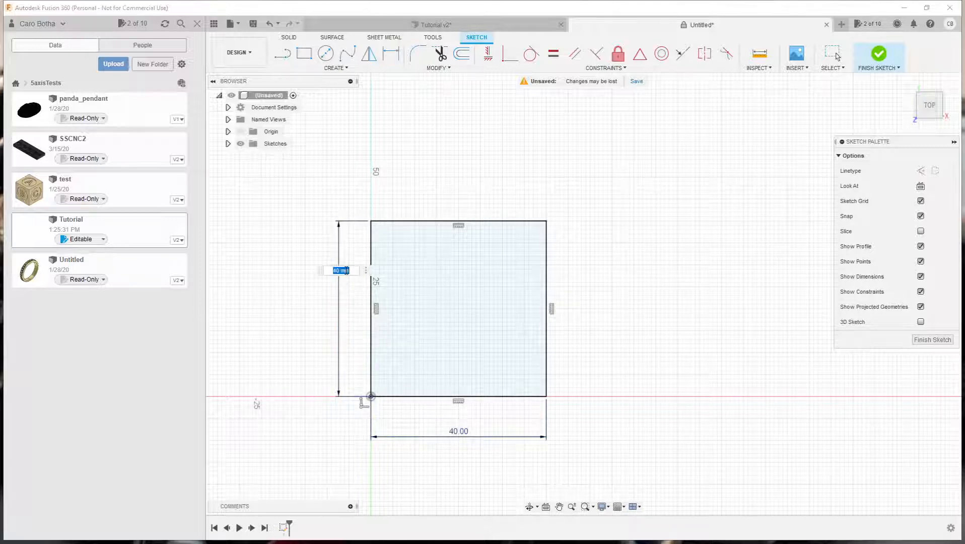
text(45)
key(Return)
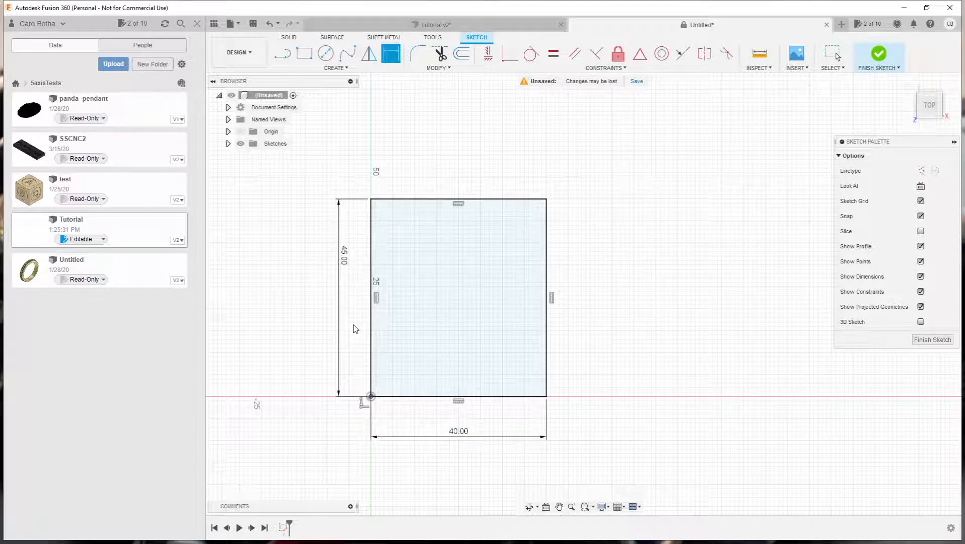
double_click(345, 256)
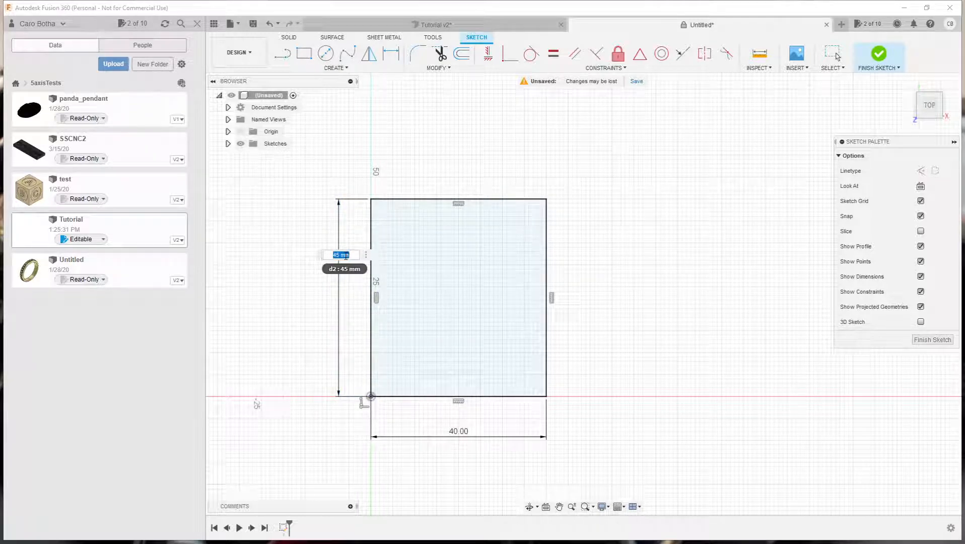
text(40)
key(Return)
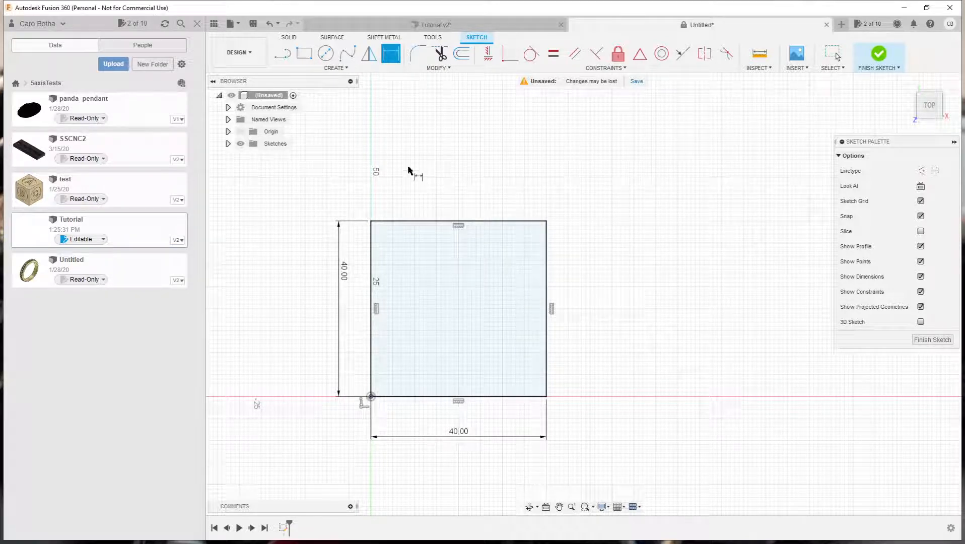
Fillet the rectangle's upper-right corner with a 6 mm radius
click(446, 69)
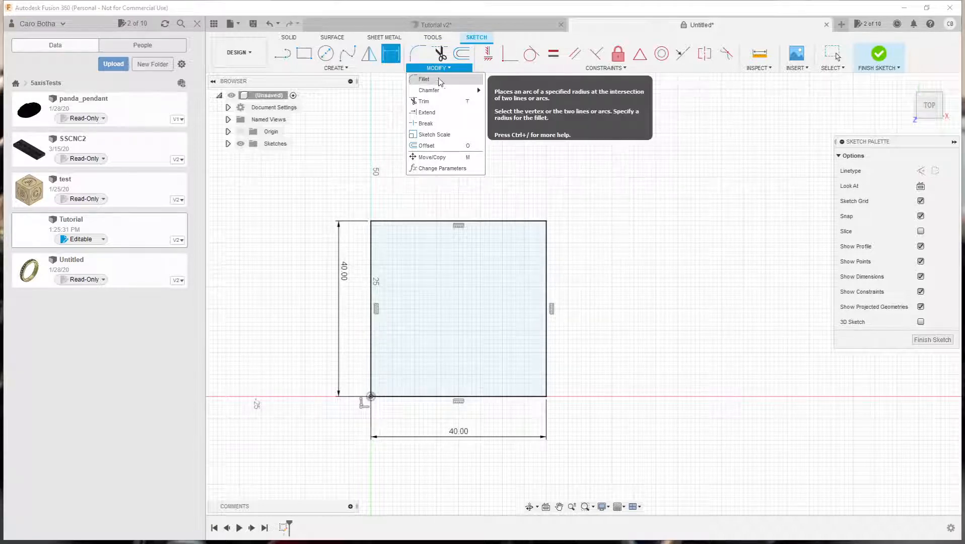
click(439, 81)
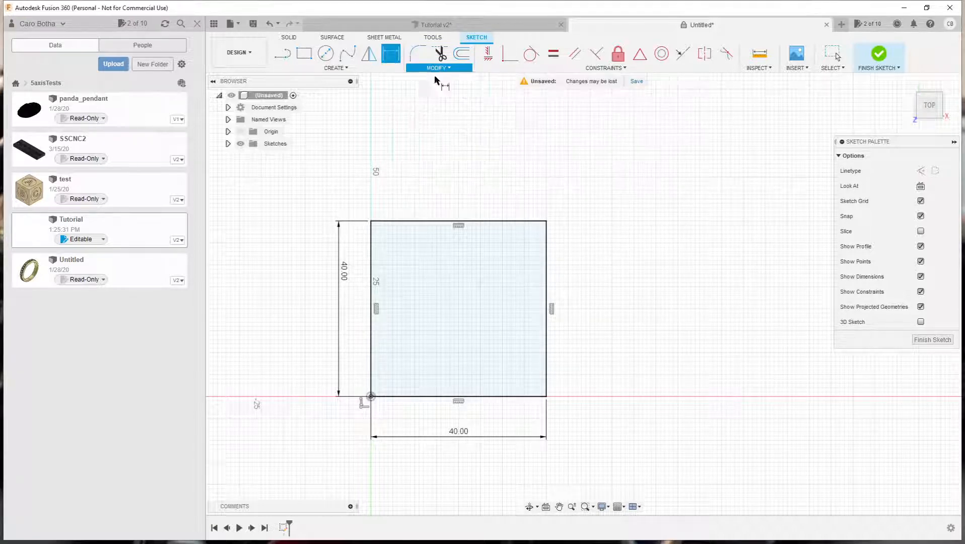
click(534, 221)
click(547, 237)
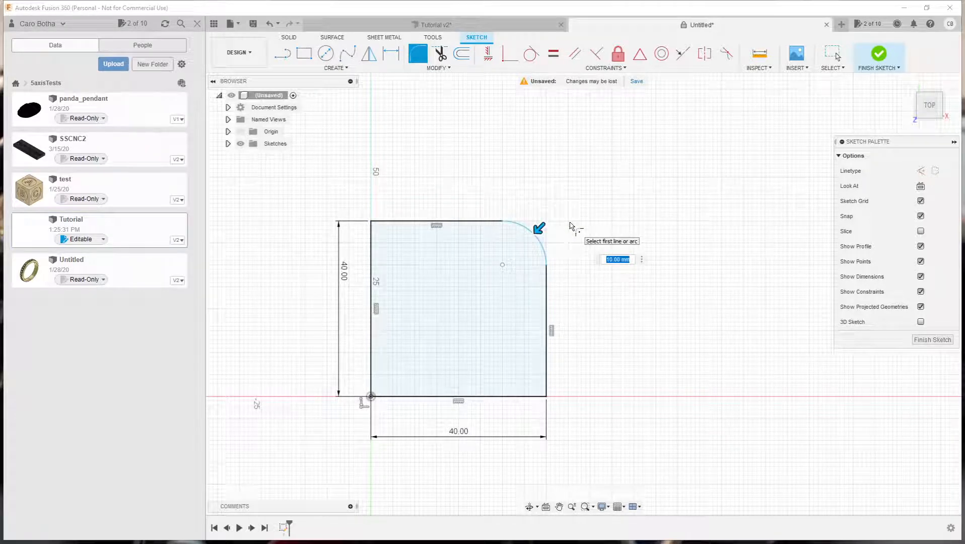
text(6)
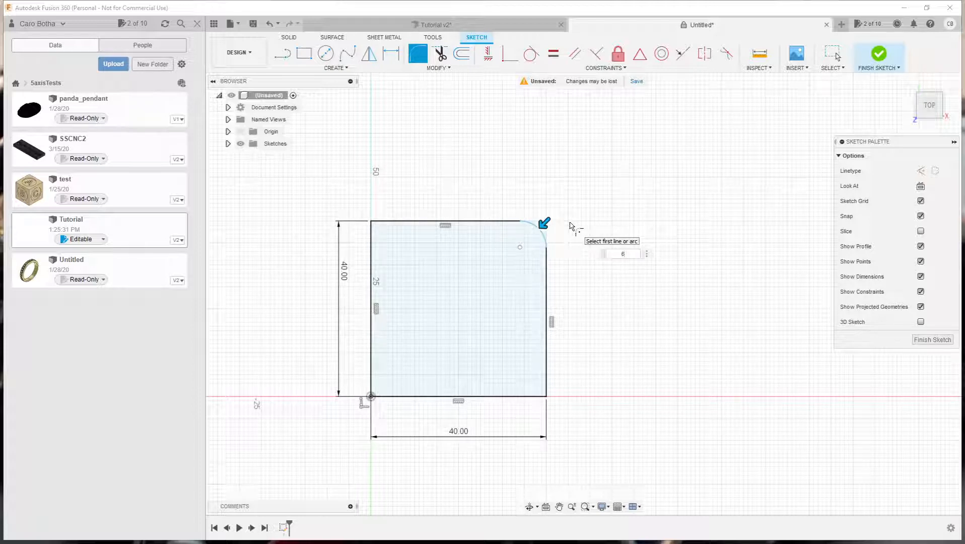
Fillet the rectangle's remaining three corners with the same 6 mm radius
click(545, 365)
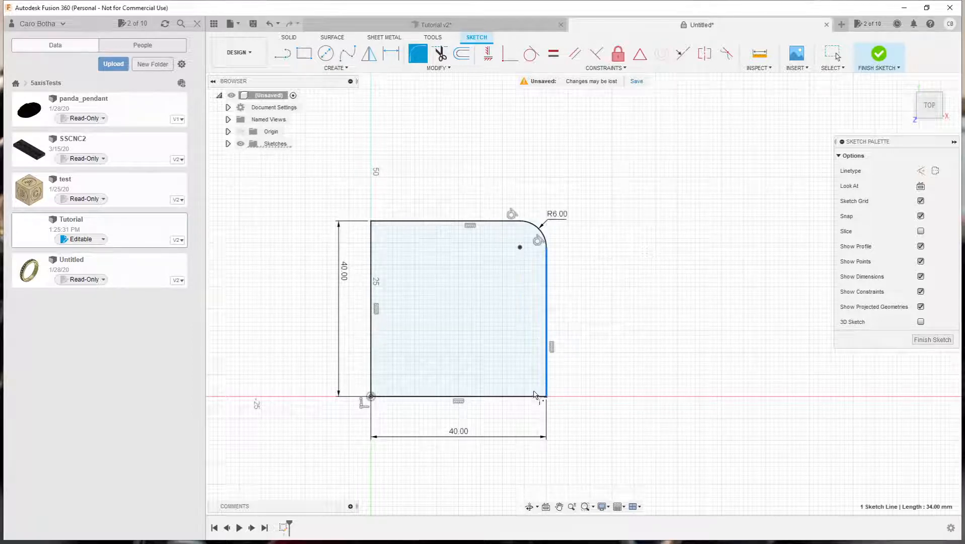
click(529, 396)
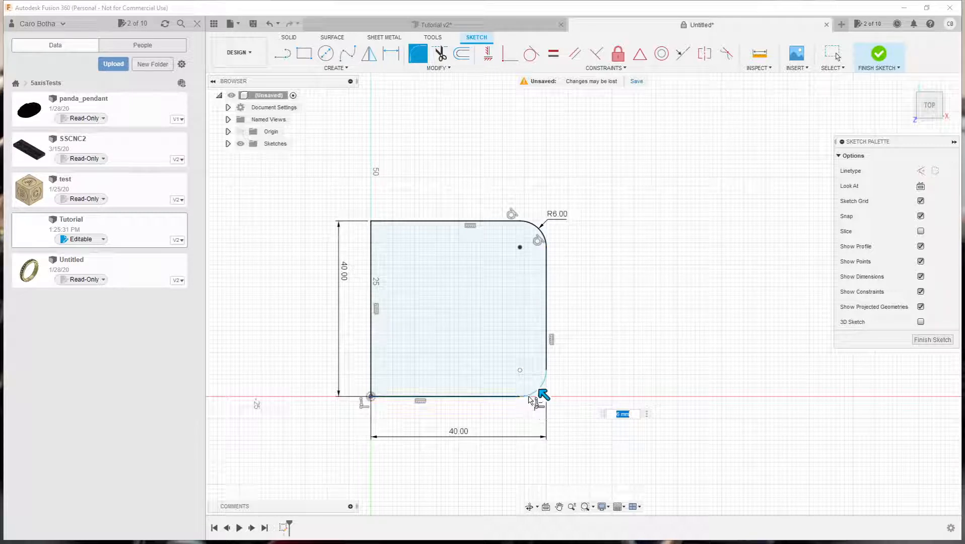
key(Return)
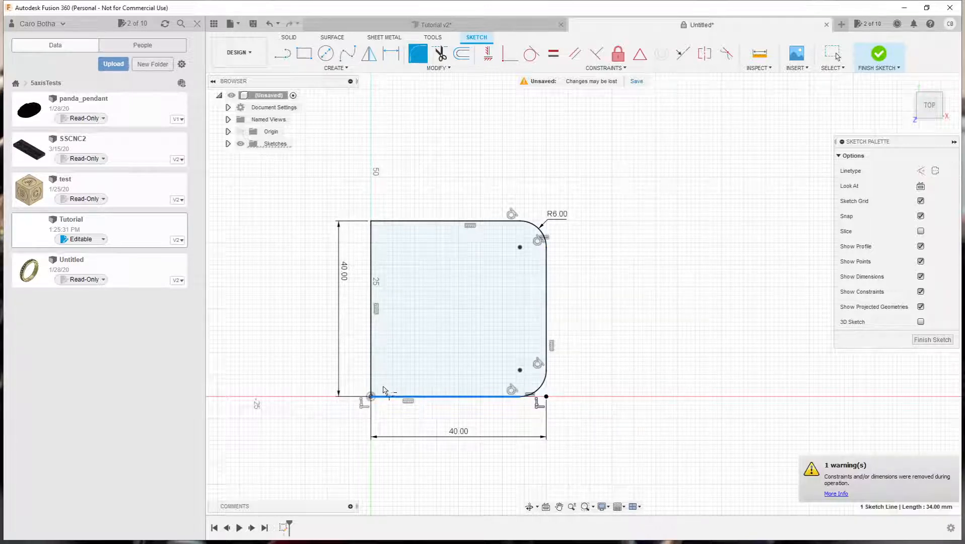
click(372, 385)
key(Return)
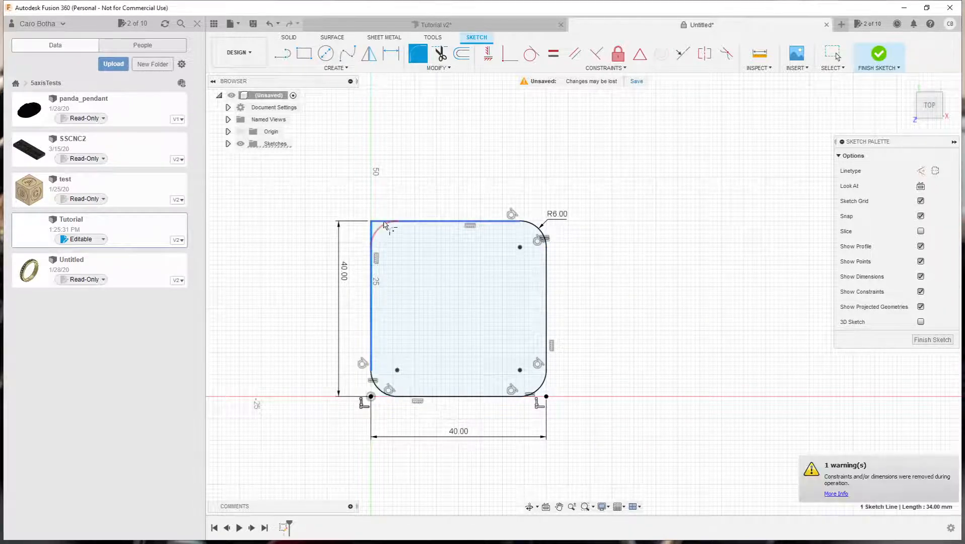
click(384, 225)
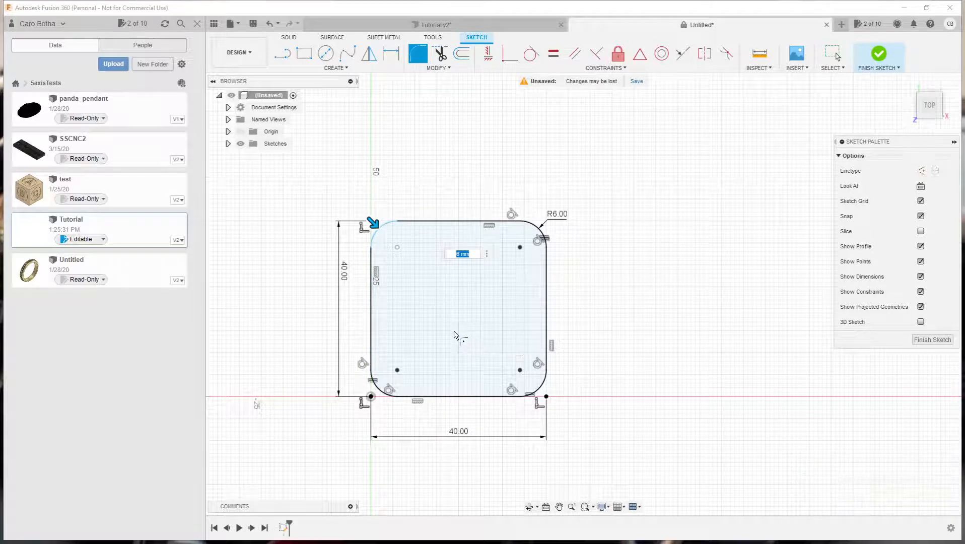
key(Escape)
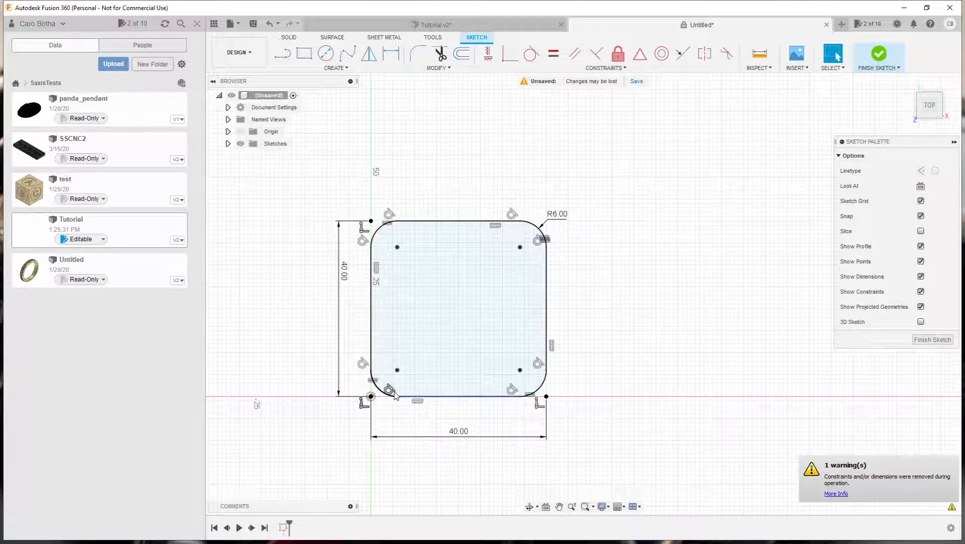
Set the rounded rectangle's width dimension to 30 mm
double_click(457, 432)
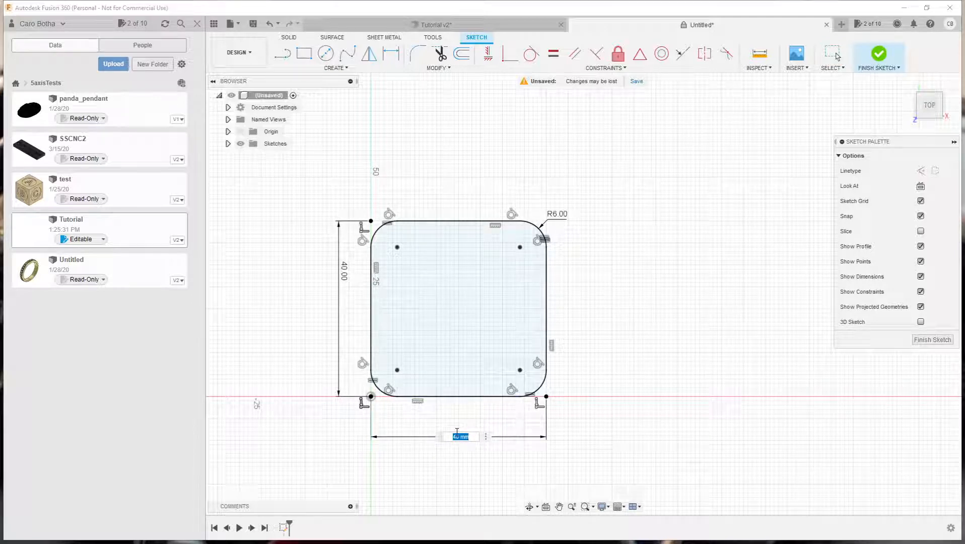
text(30)
key(Return)
key(Escape)
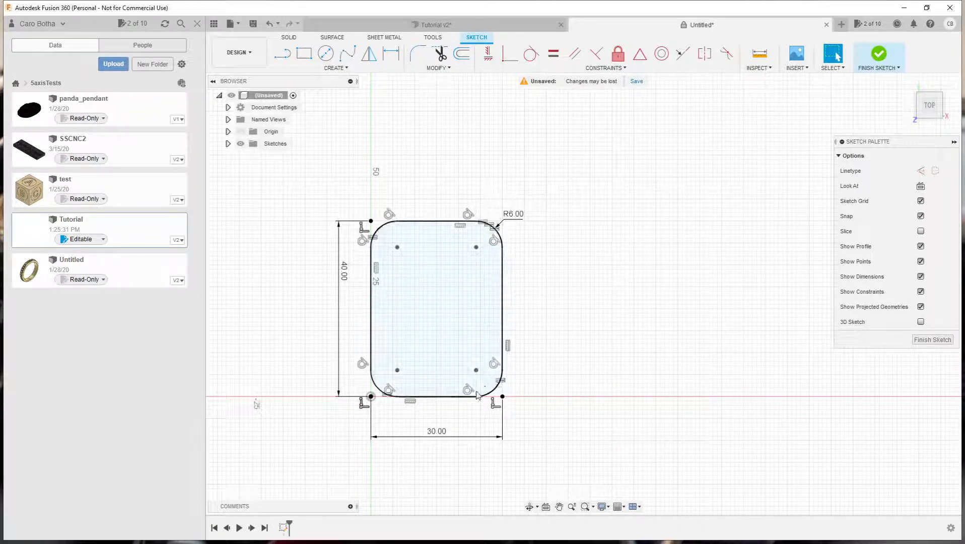
Set the rounded rectangle's width dimension to 40 mm and finish the sketch
double_click(433, 433)
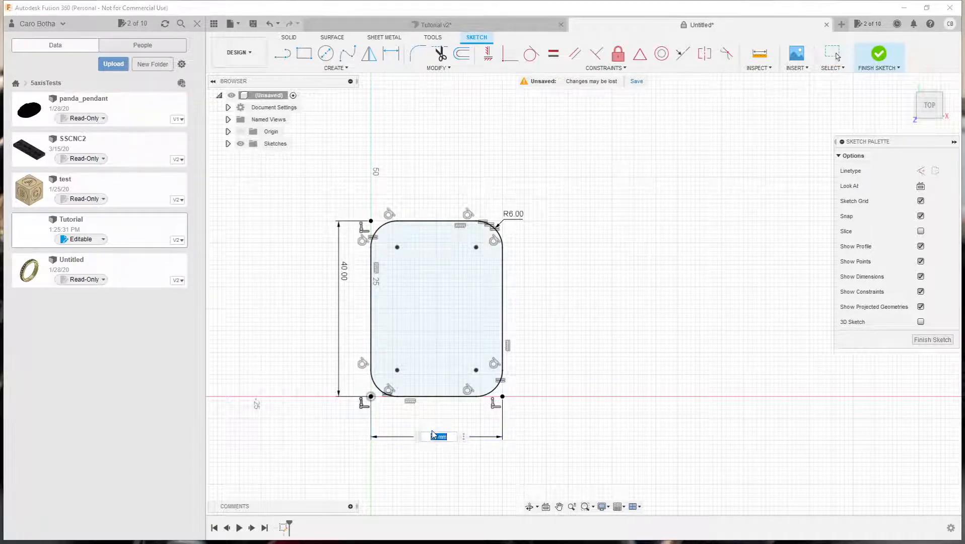
text(40)
key(Return)
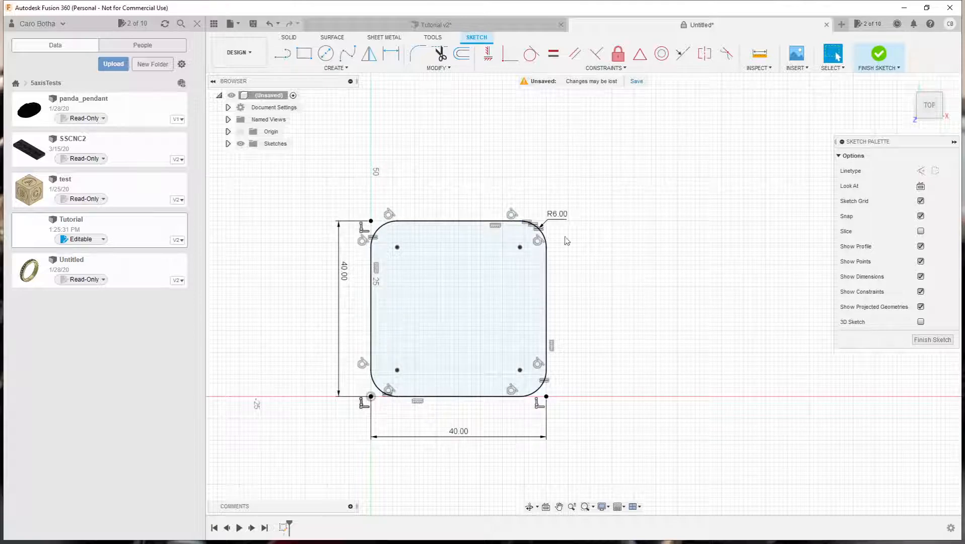
click(929, 341)
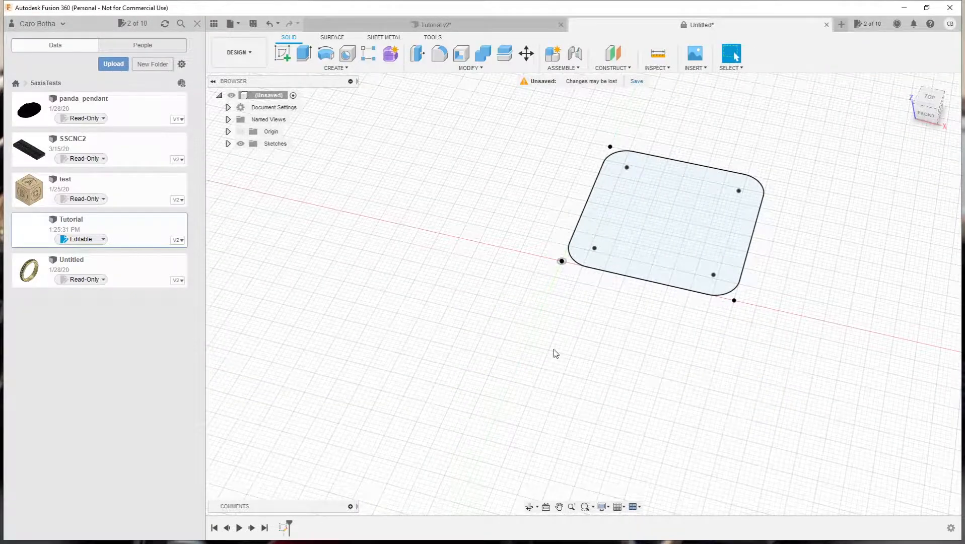
Extrude the rounded square profile 5 mm upward as a new body
mouse_move(554, 353)
middle_down()
mouse_move(431, 425)
mouse_move(510, 367)
mouse_move(556, 396)
mouse_move(467, 413)
mouse_move(498, 413)
middle_up()
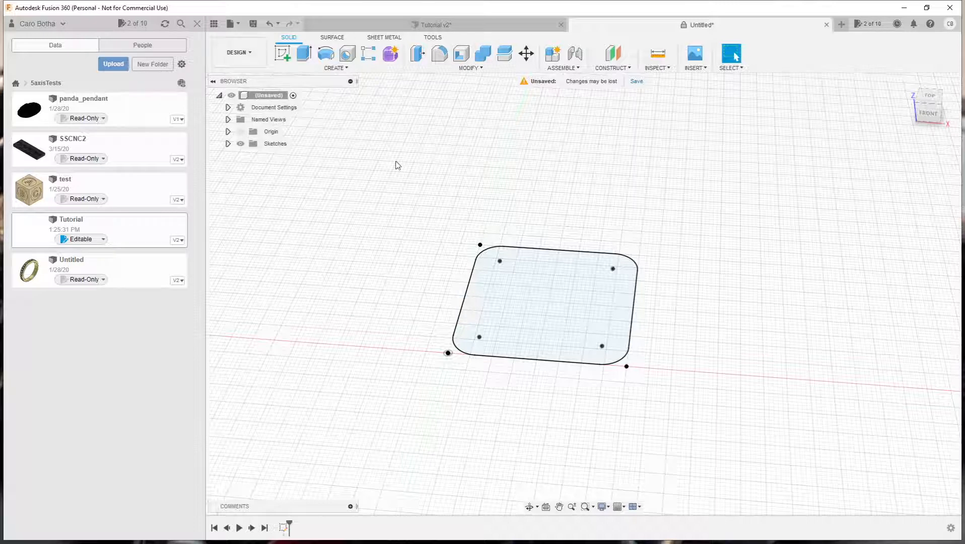
click(547, 295)
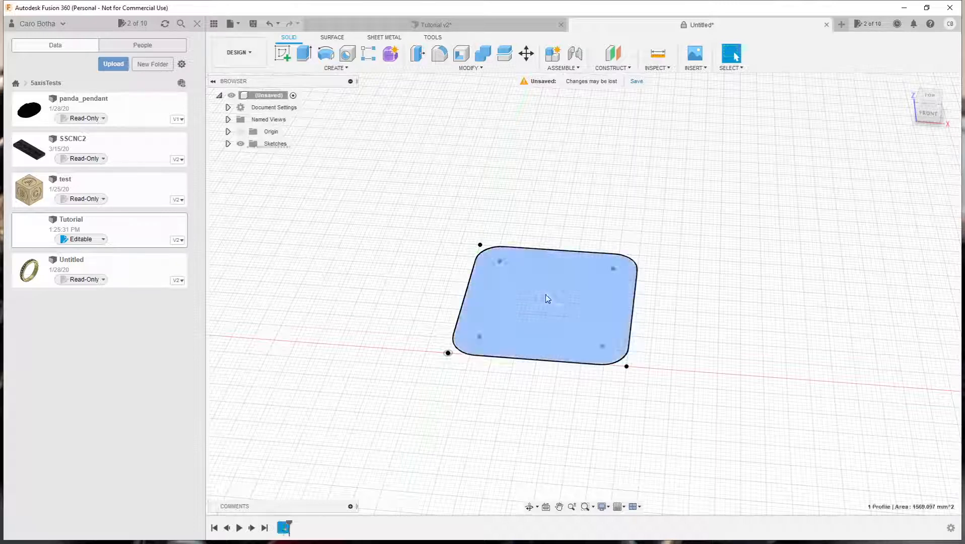
click(304, 54)
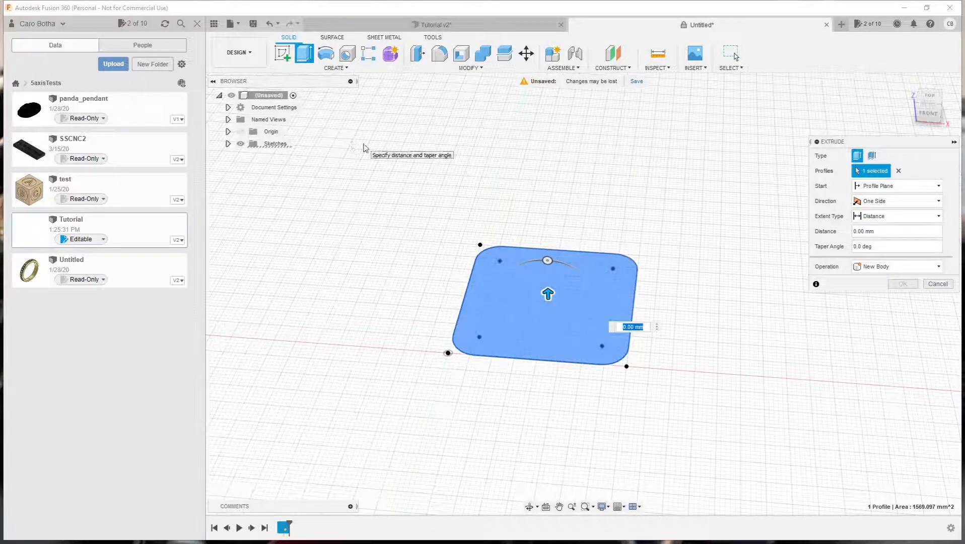
text(5)
key(Return)
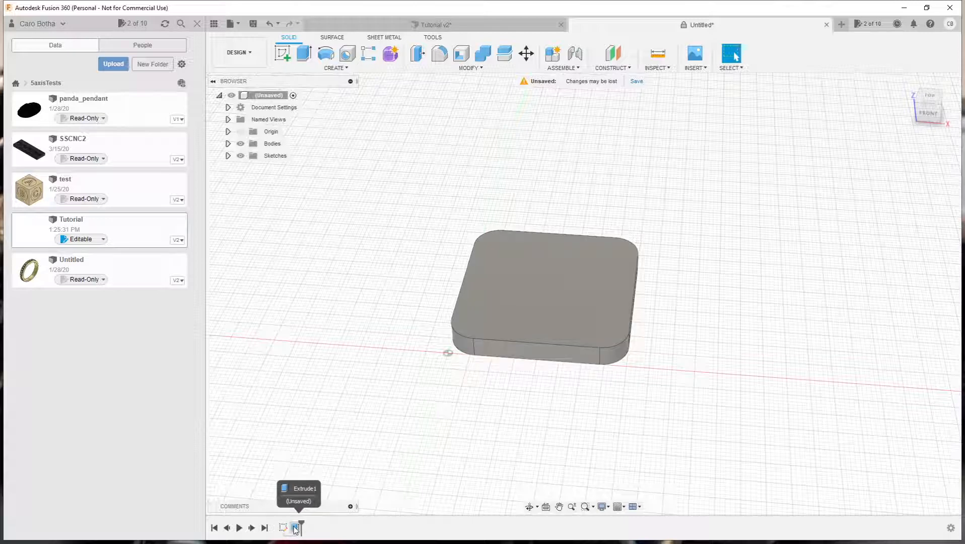
Edit the plate's extrusion to increase its distance slightly
click(295, 527)
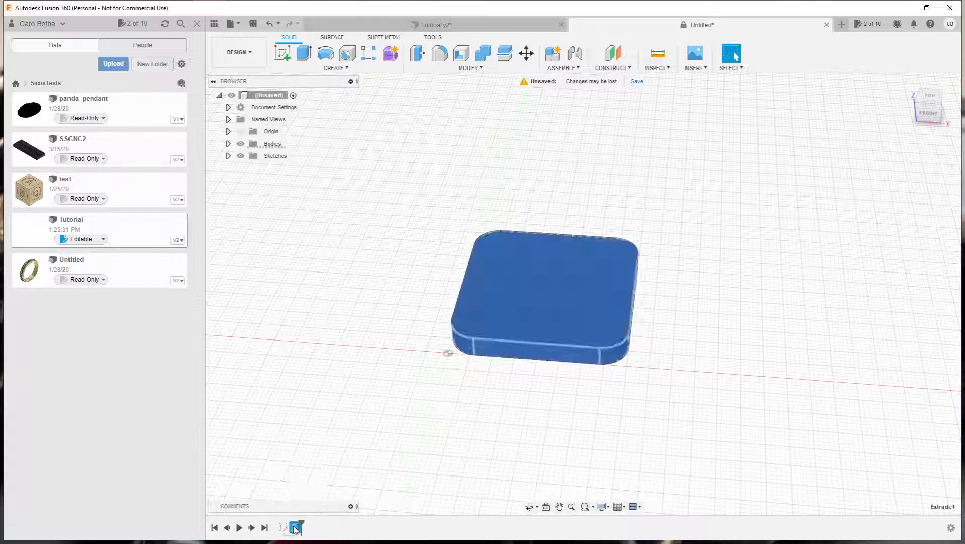
double_click(296, 528)
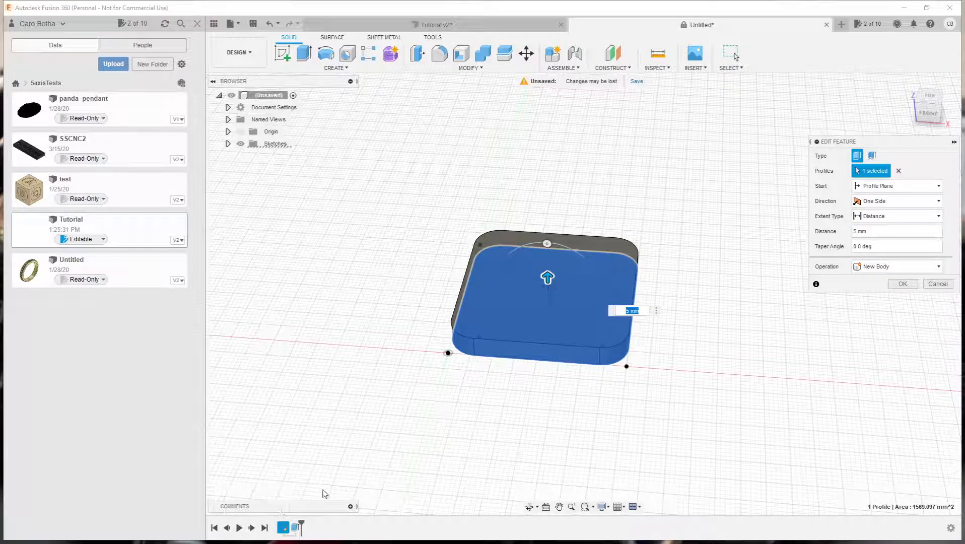
key(Return)
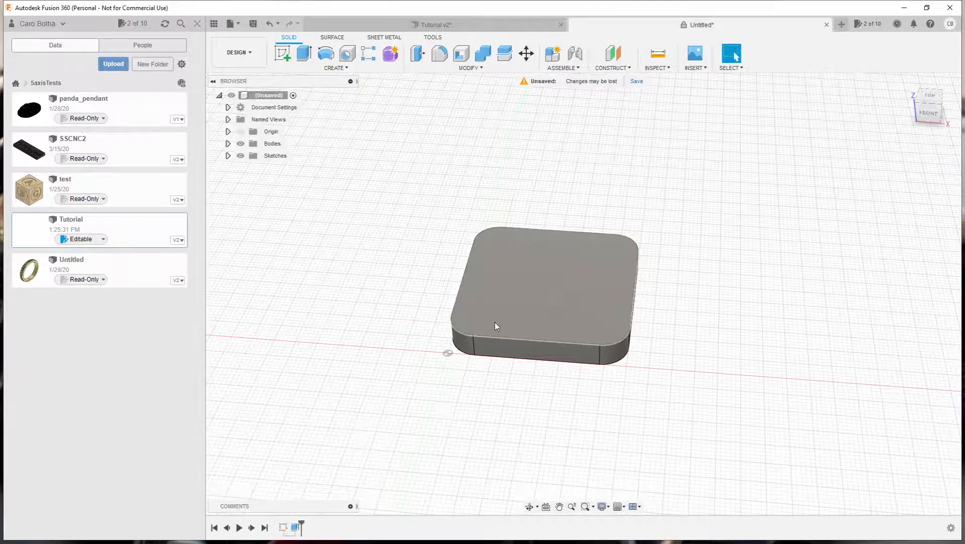
Create a new sketch on the plate's top face
scroll(543, 289, up, 3)
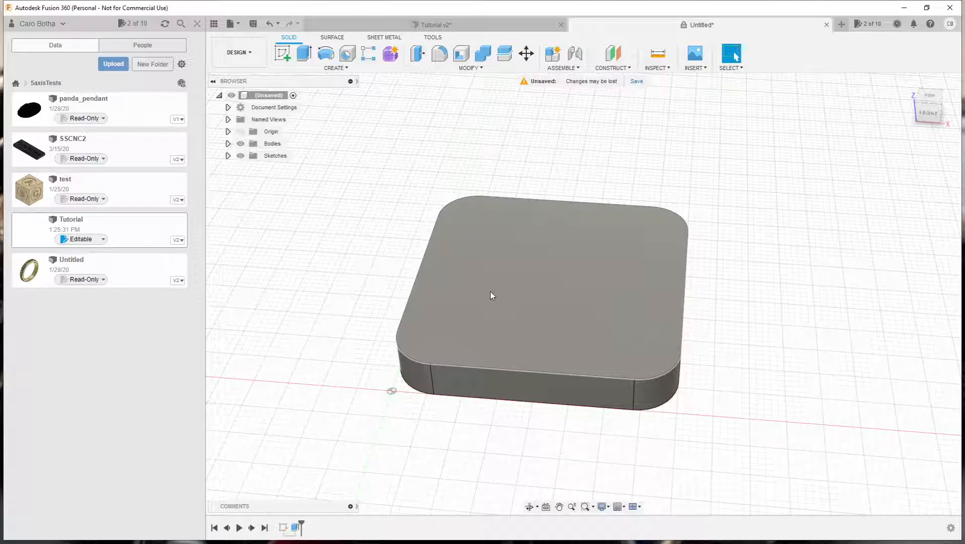
click(533, 288)
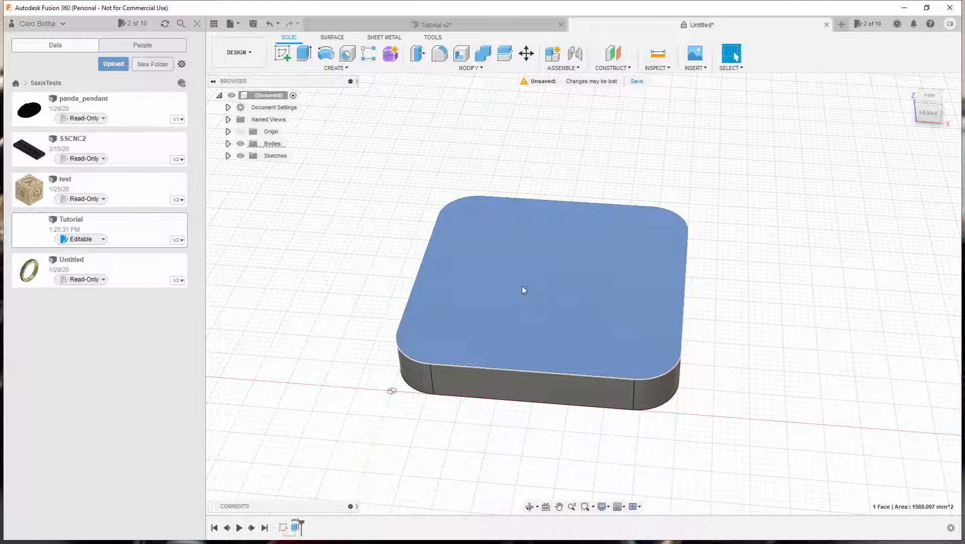
click(282, 54)
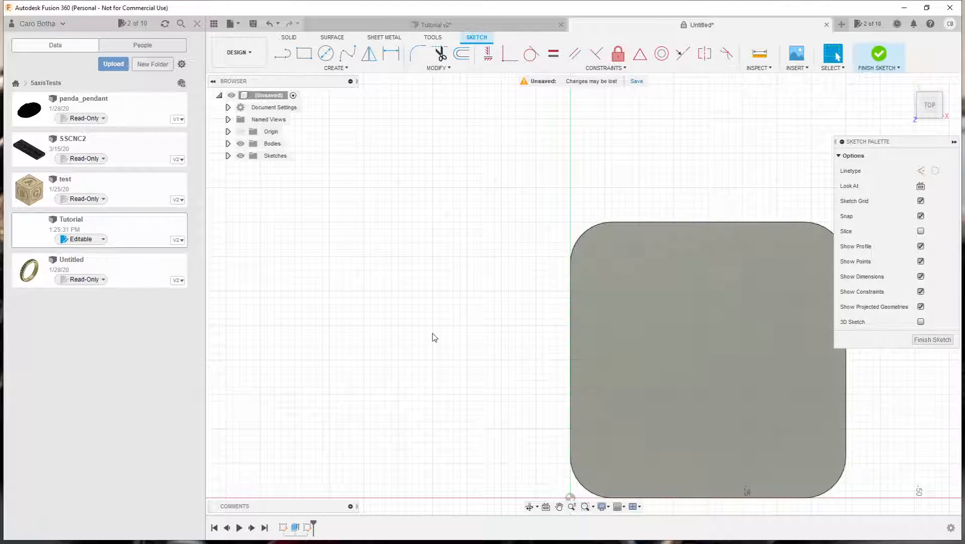
scroll(398, 329, up, 2)
scroll(403, 331, down, 4)
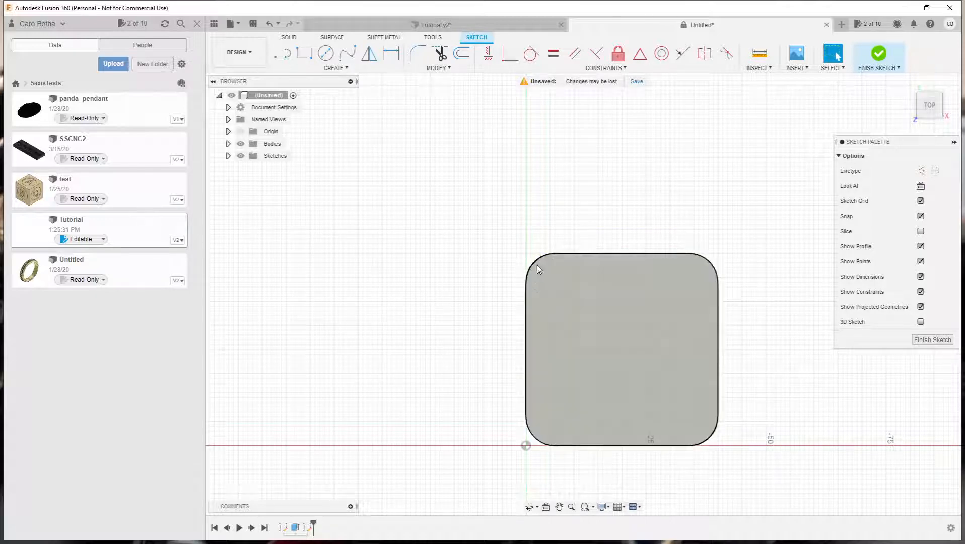
Offset the plate's outer edge loop by -4.5 mm to form an inner outline, and finish the sketch
click(437, 67)
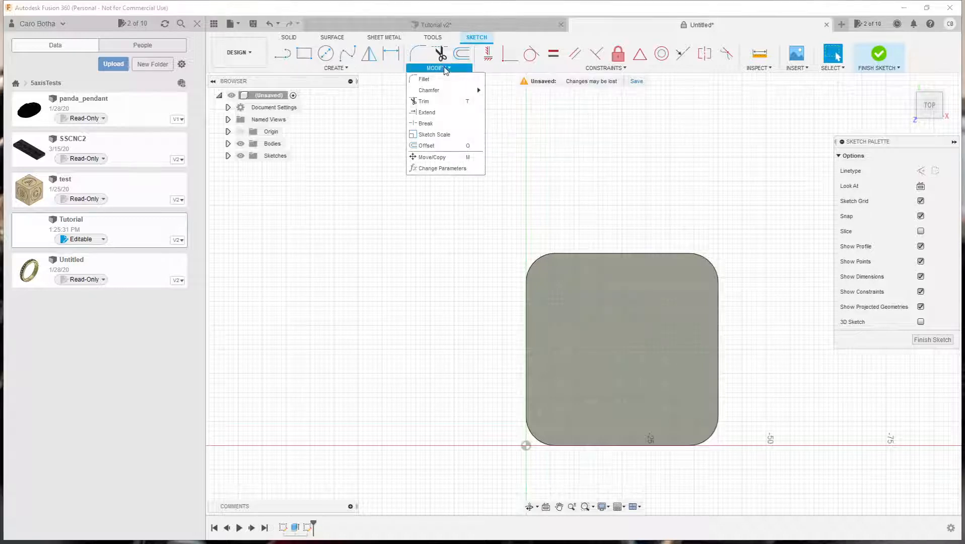
click(432, 146)
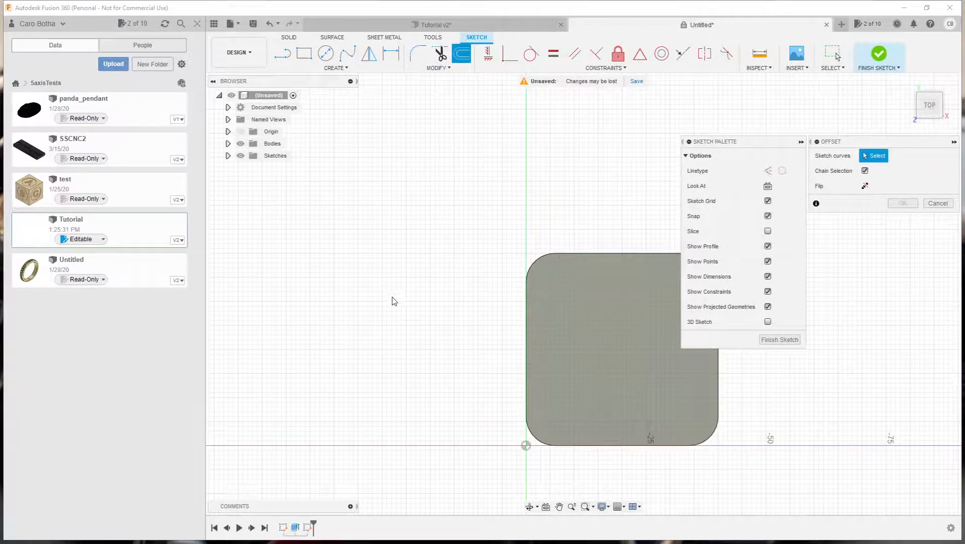
scroll(395, 300, down, 2)
scroll(659, 339, up, 2)
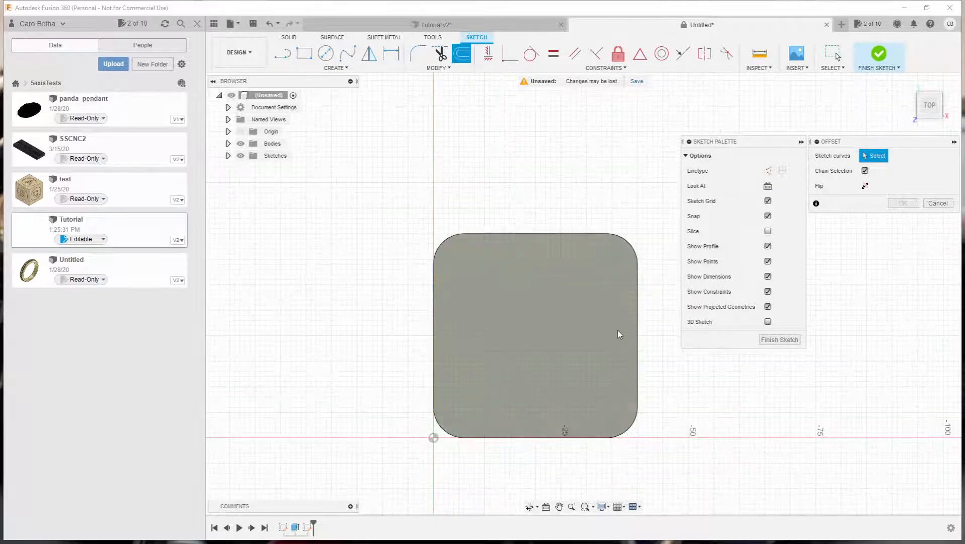
click(549, 233)
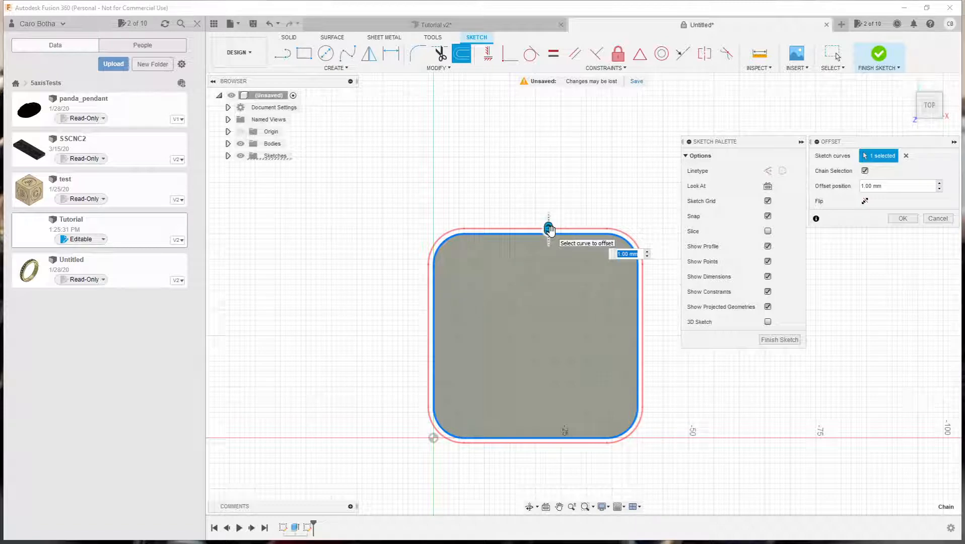
text(-4.5)
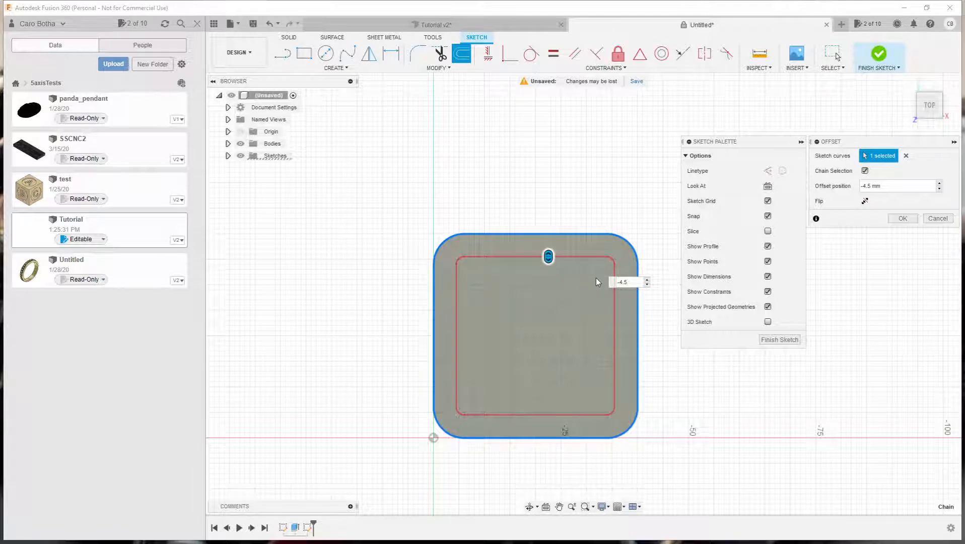
key(Return)
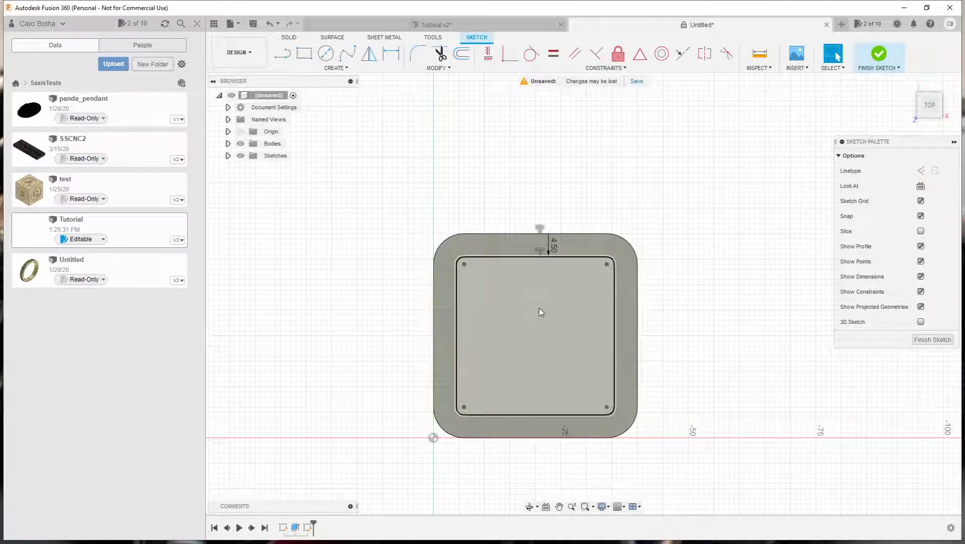
click(930, 340)
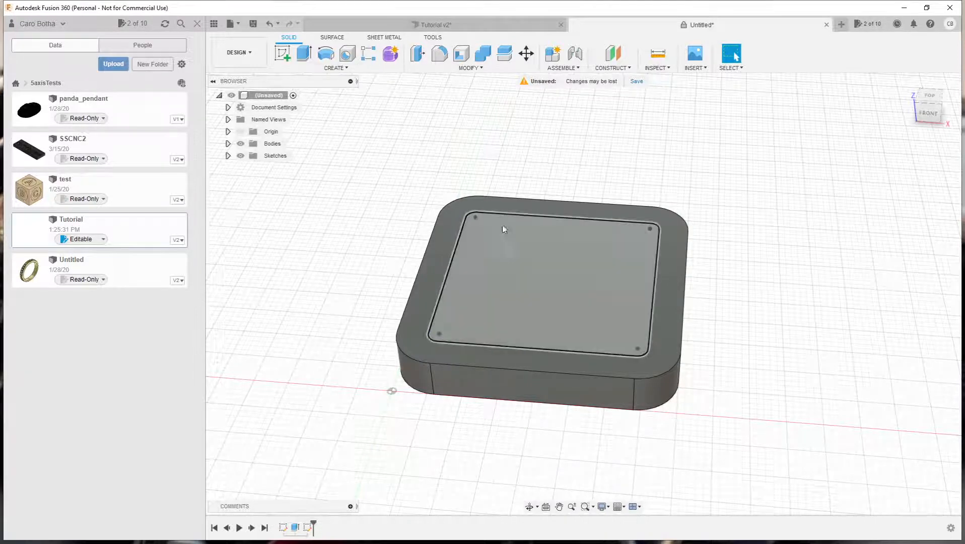
Extrude the inner profile -2 mm to cut a recessed pocket into the plate
click(507, 238)
click(303, 53)
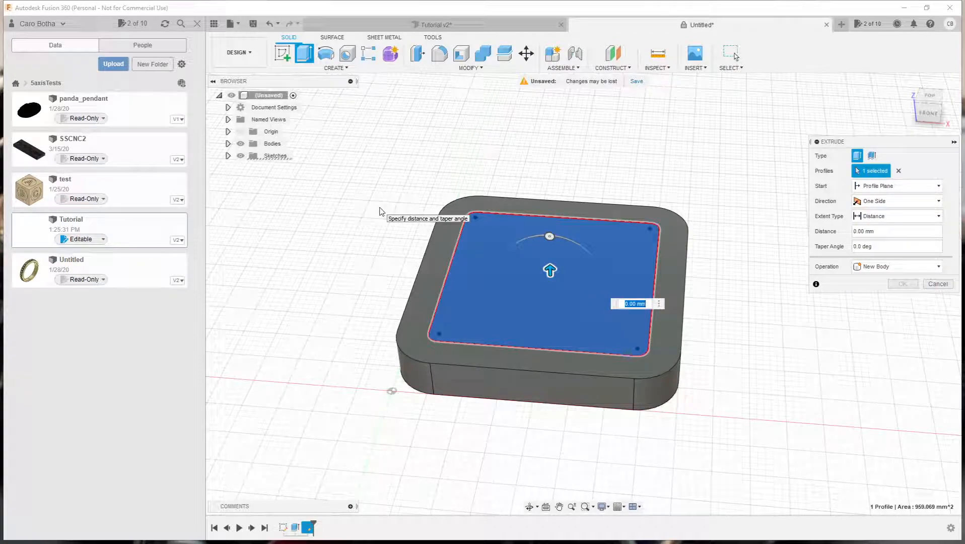
text(-2)
key(Return)
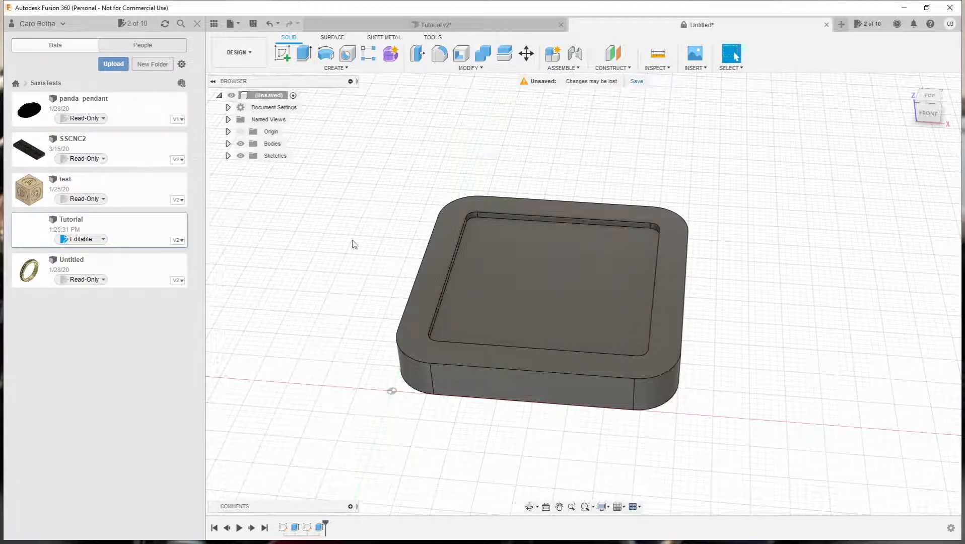
Create a new sketch on the pocket's floor
mouse_move(354, 244)
shift+middle_down()
mouse_move(342, 267)
mouse_move(334, 231)
mouse_move(345, 258)
mouse_move(340, 245)
shift+middle_up()
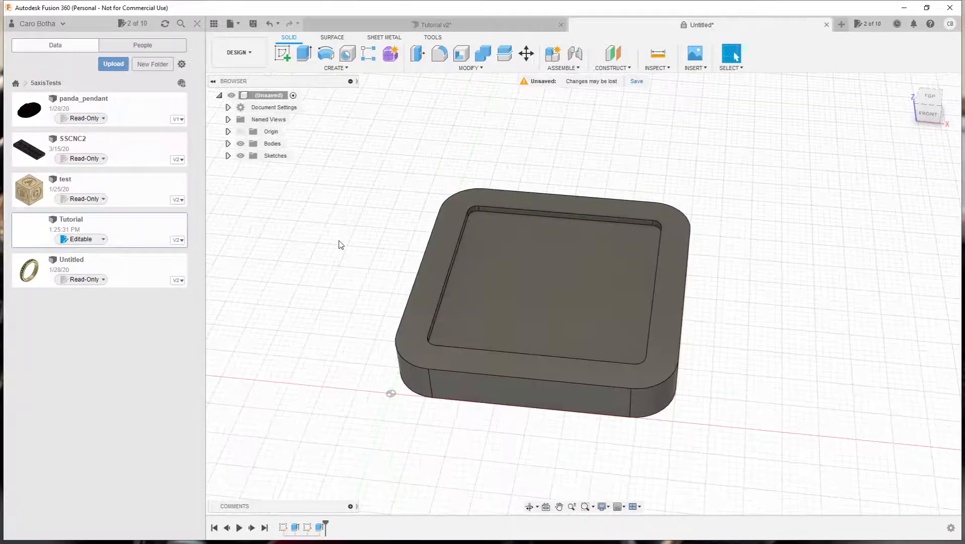
click(543, 276)
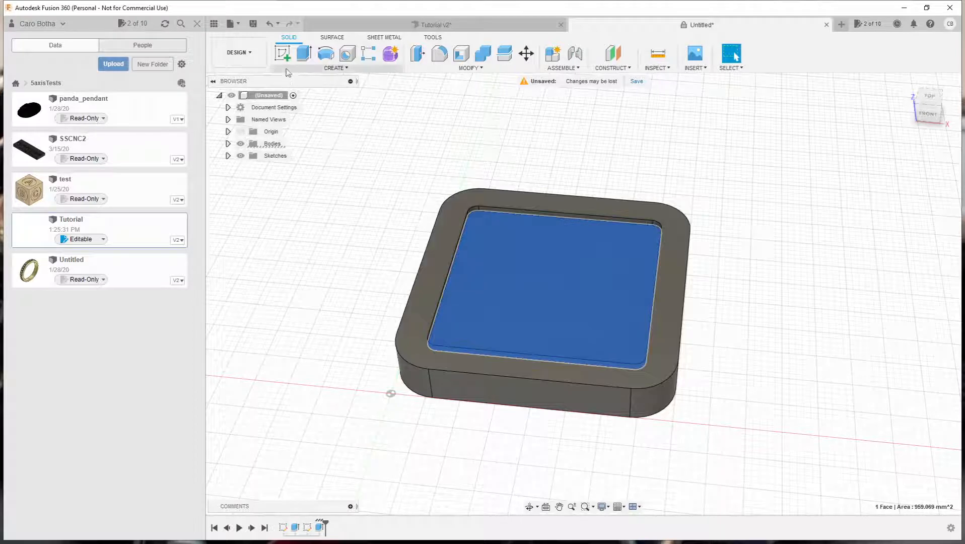
click(283, 52)
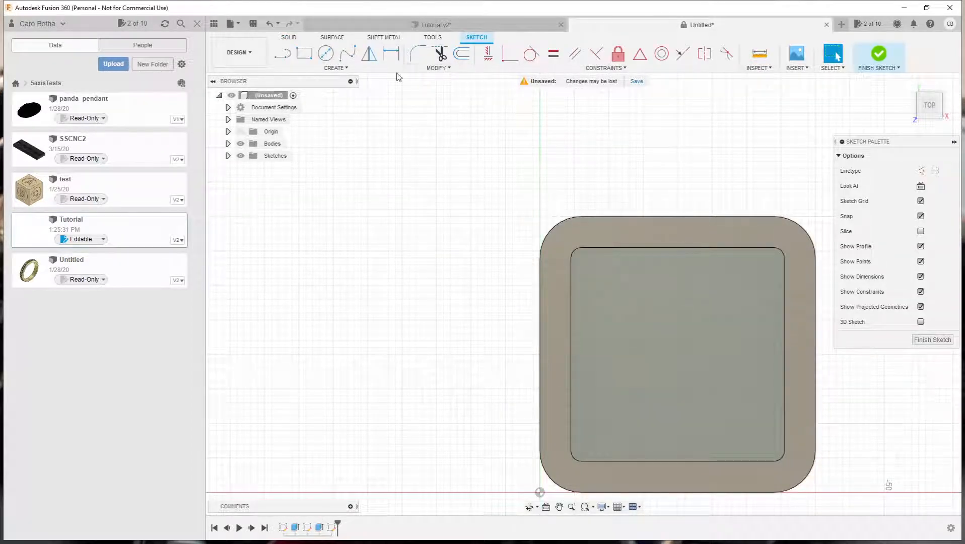
Add the sketch text "CNC" in a text box spanning most of the pocket's width, in bold Arial at 8.50 mm height
click(342, 69)
click(291, 202)
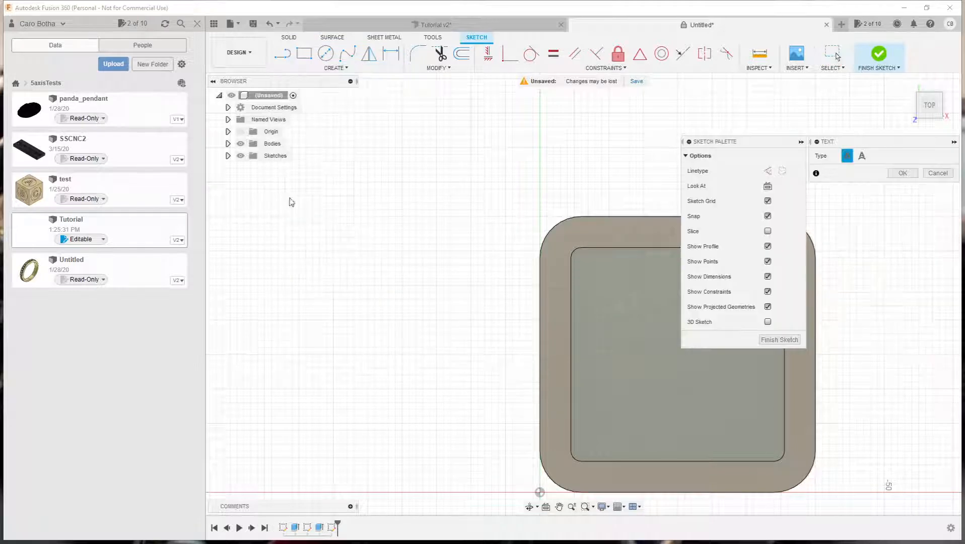
scroll(372, 277, up, 2)
scroll(374, 277, down, 4)
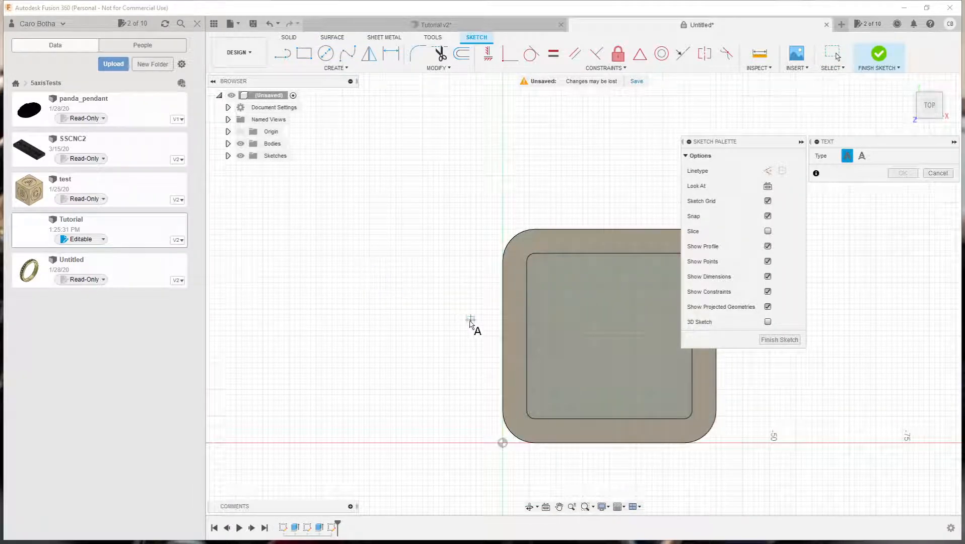
middle_drag(460, 319, 324, 264)
scroll(476, 280, up, 2)
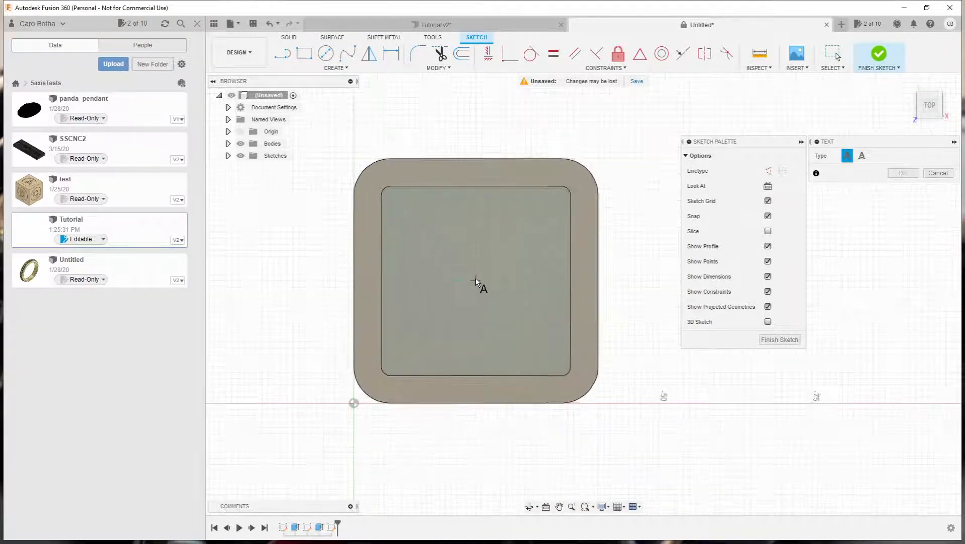
scroll(476, 279, up, 2)
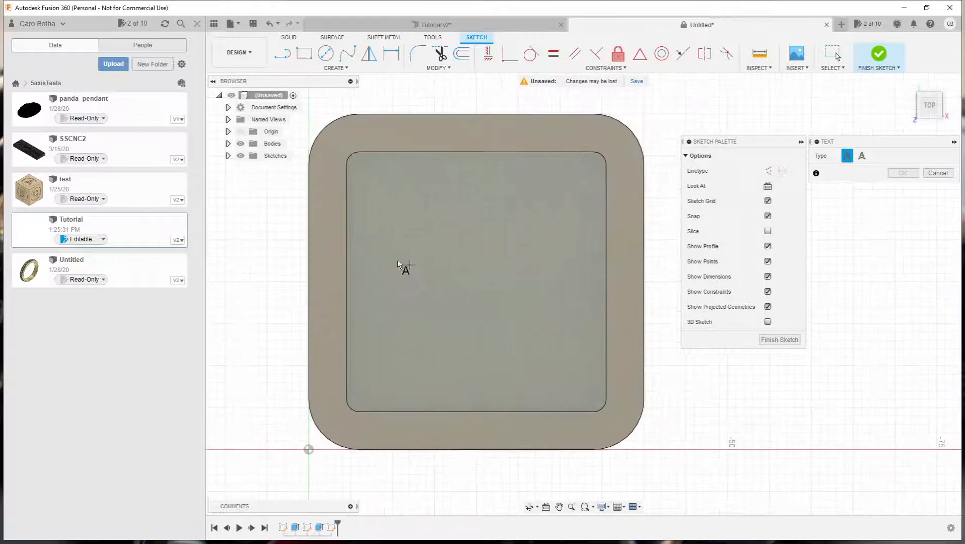
click(359, 198)
click(587, 294)
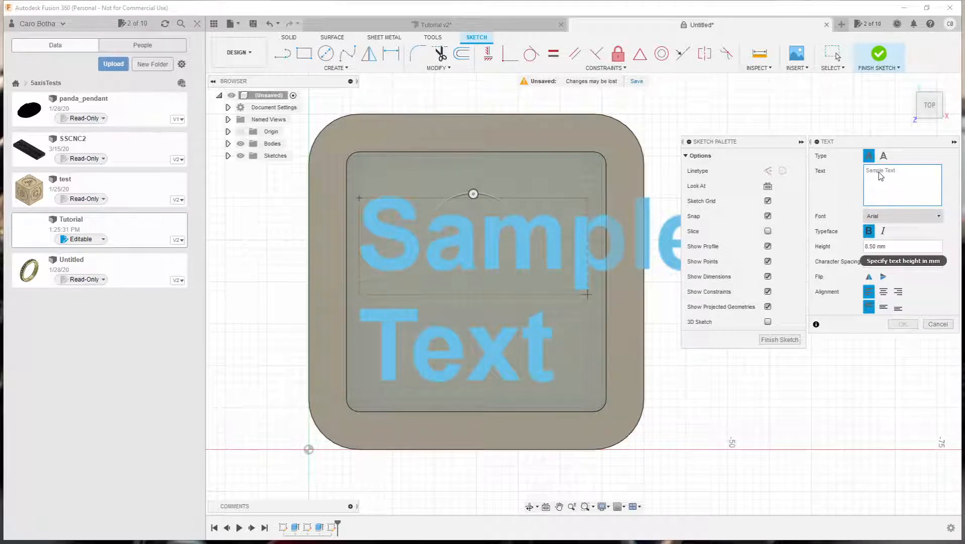
text(CNC)
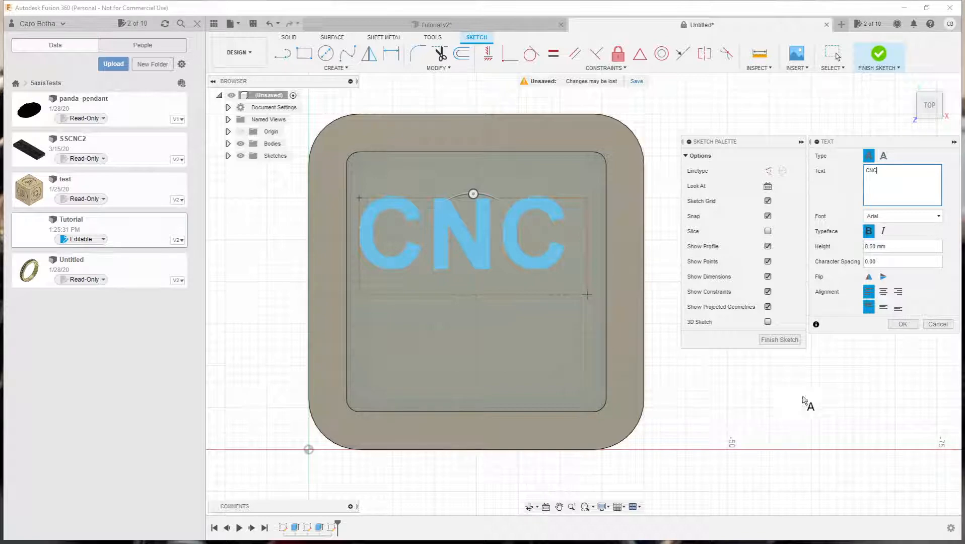
click(901, 325)
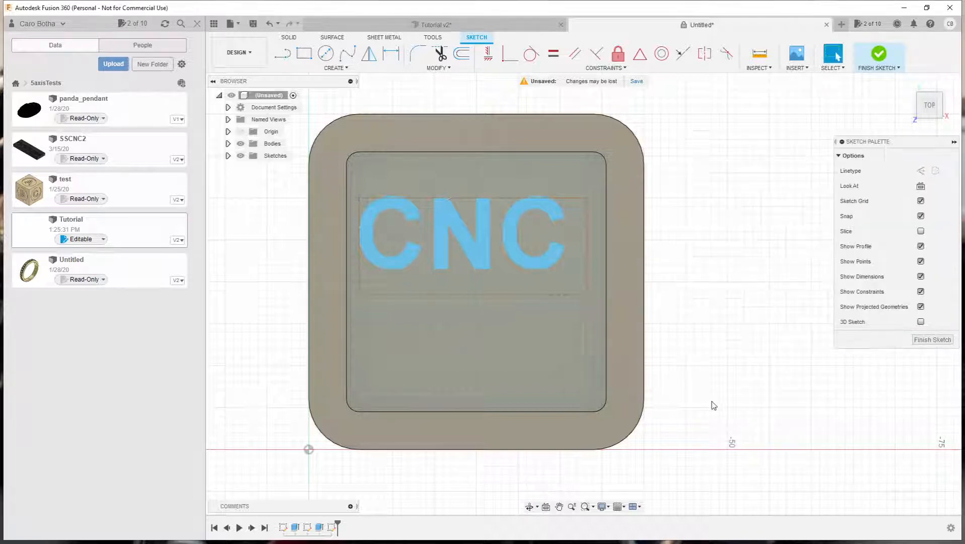
Move the "CNC" text to the middle of the pocket
click(468, 245)
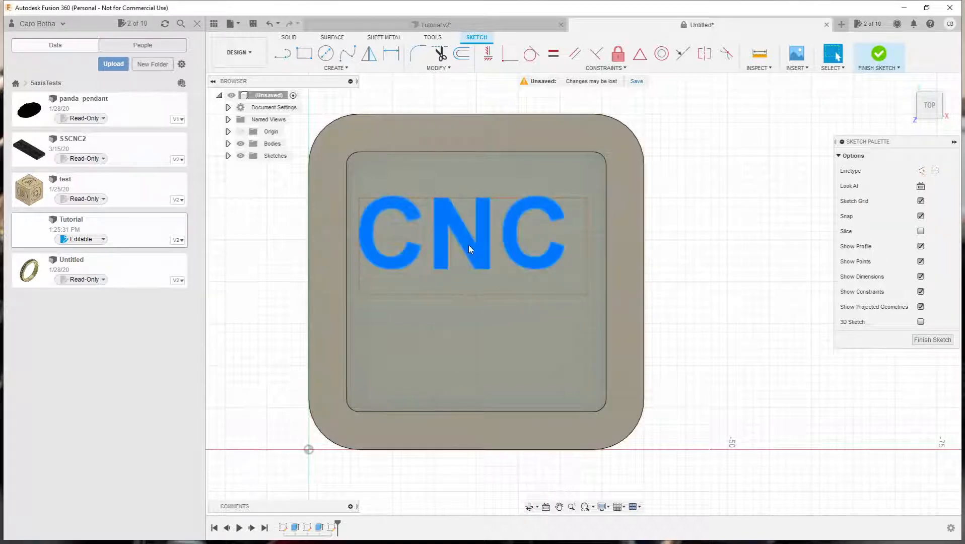
drag(465, 242, 480, 291)
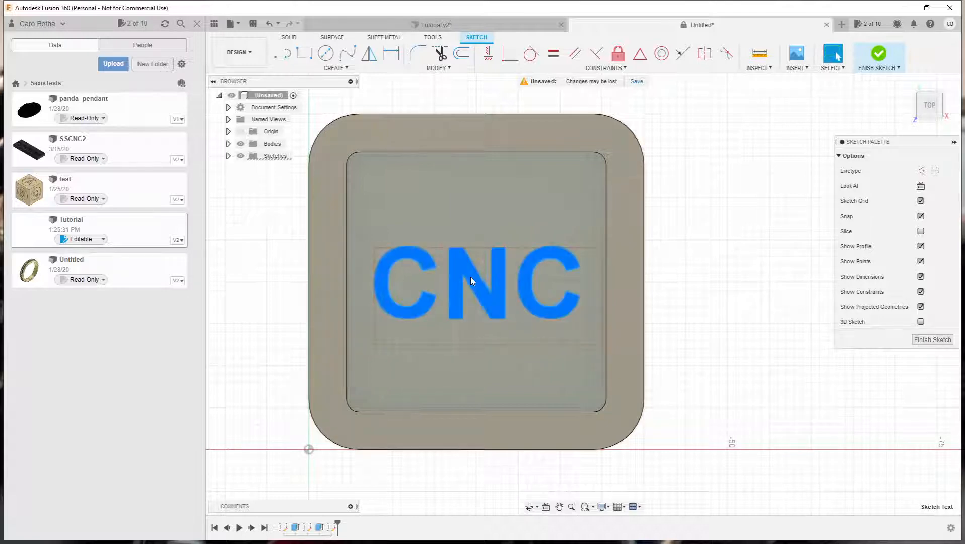
Finish the text sketch and cut the "CNC" text into the pocket floor with a -0.5 mm Extrude
click(926, 343)
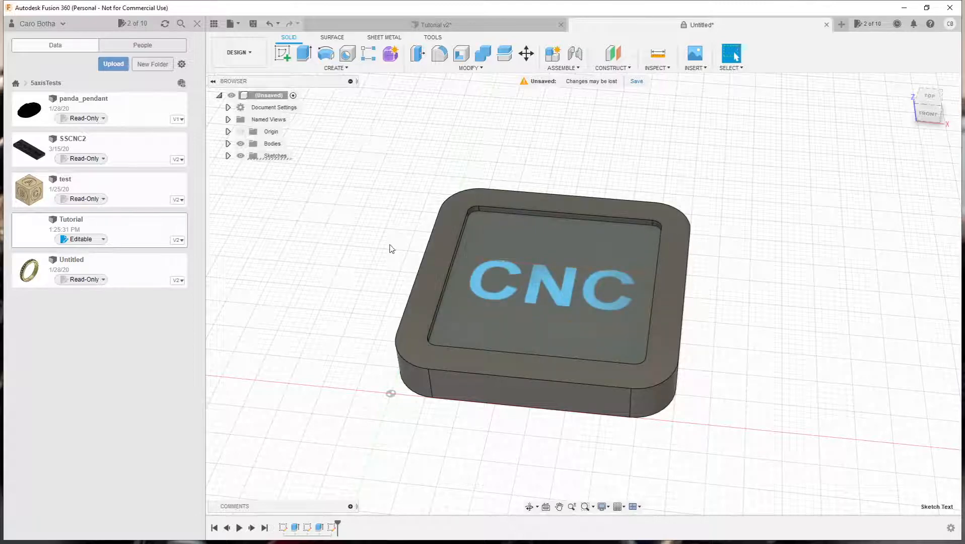
click(478, 291)
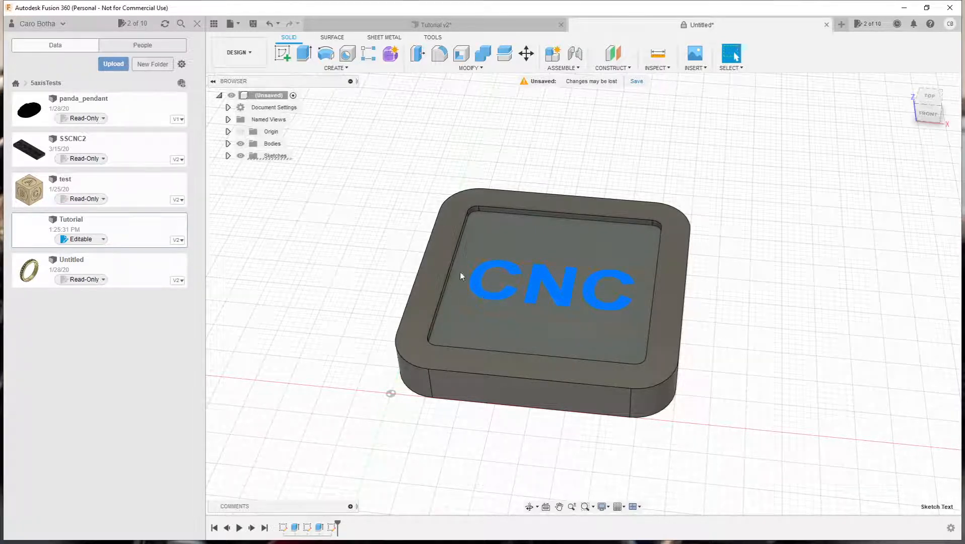
click(304, 53)
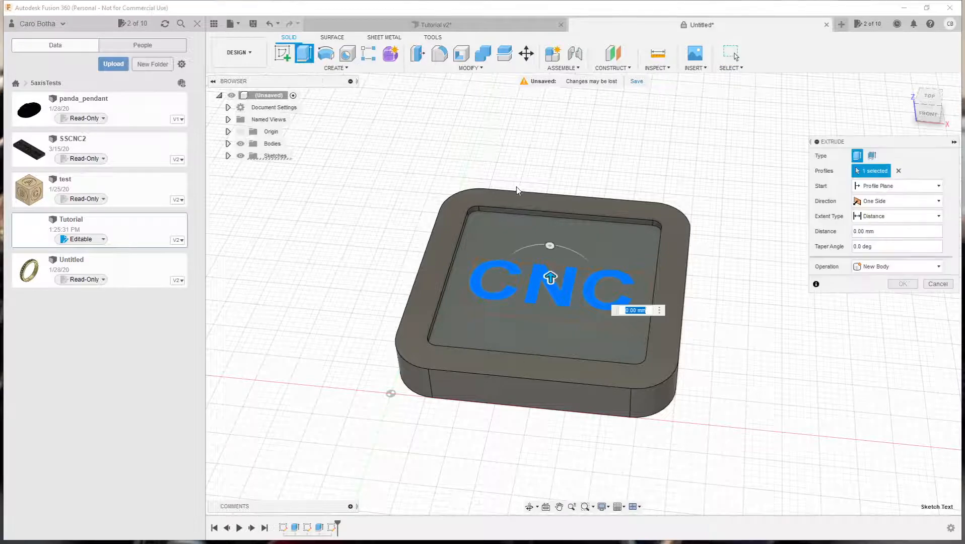
text(-0)
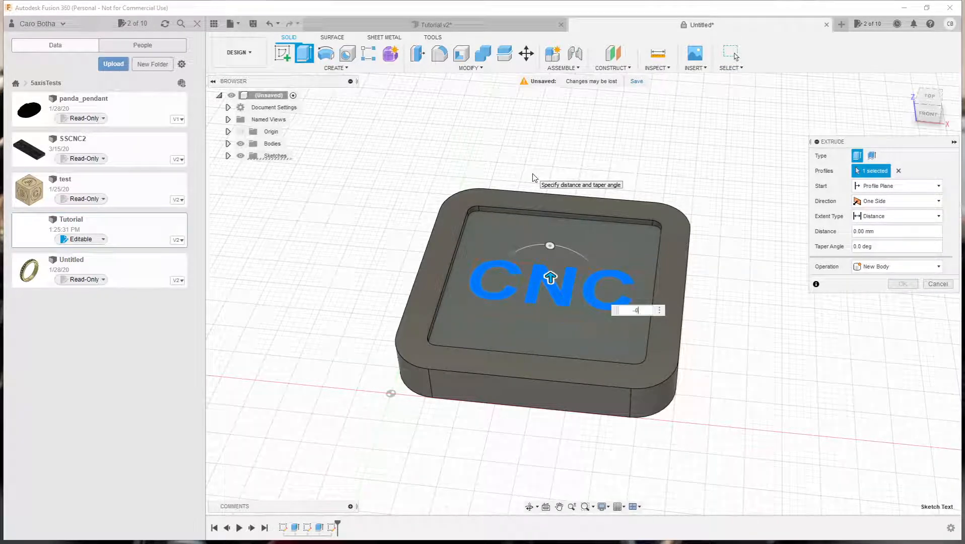
text(.5)
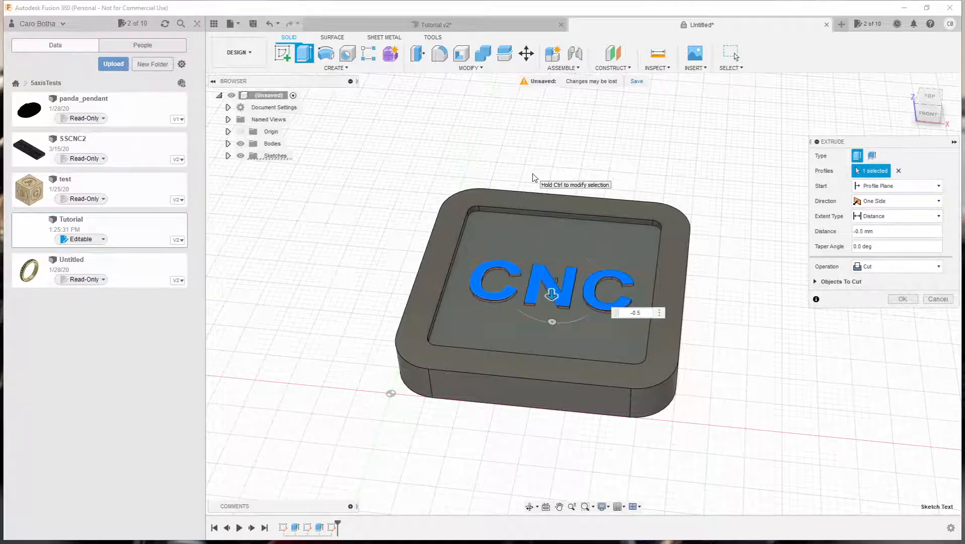
key(Return)
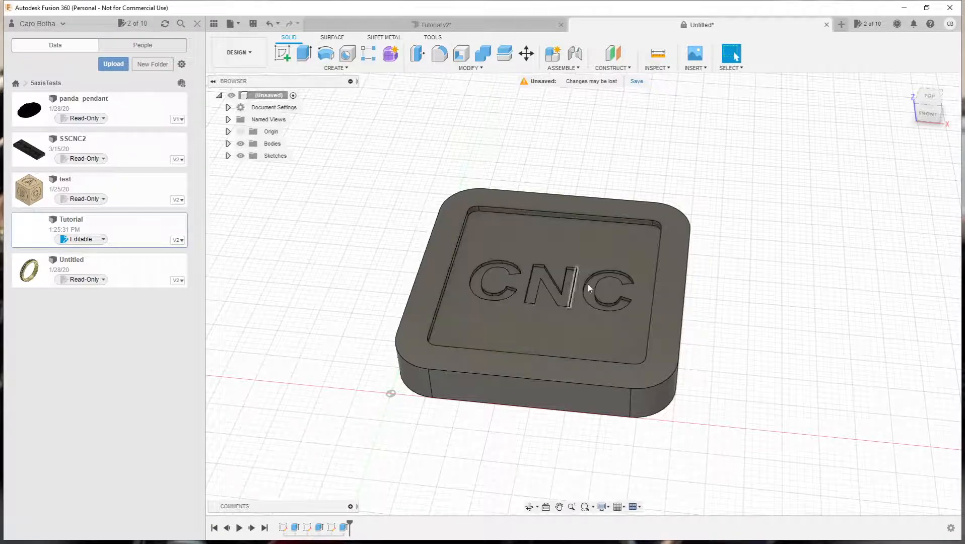
Edit the pocket's extrude cut and set its distance to -1.5 mm
shift+middle_drag(357, 313, 354, 324)
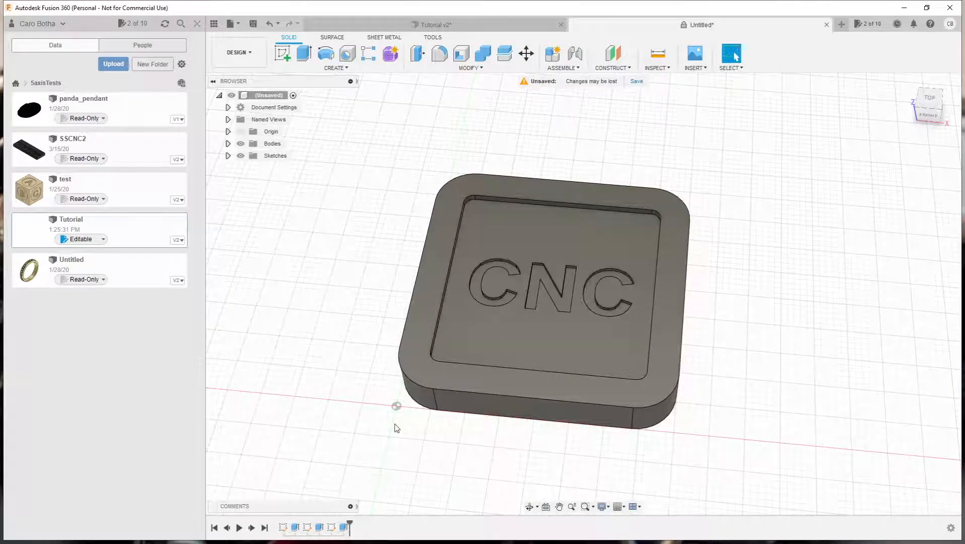
shift+middle_drag(394, 424, 398, 400)
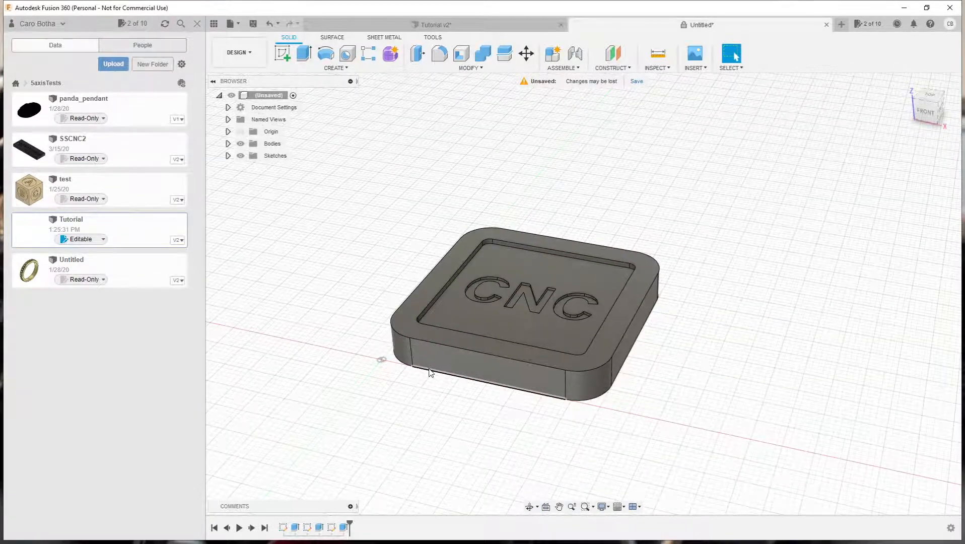
scroll(431, 363, up, 1)
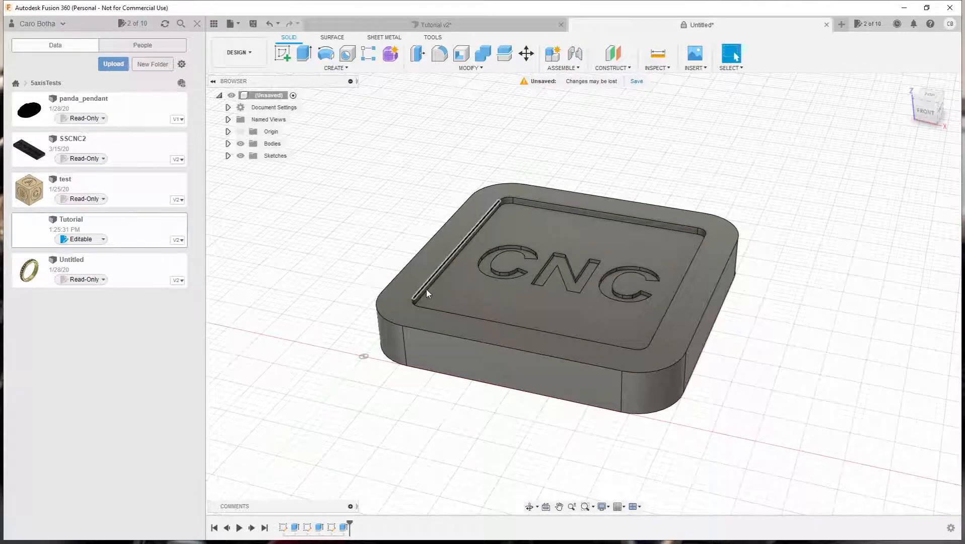
double_click(319, 527)
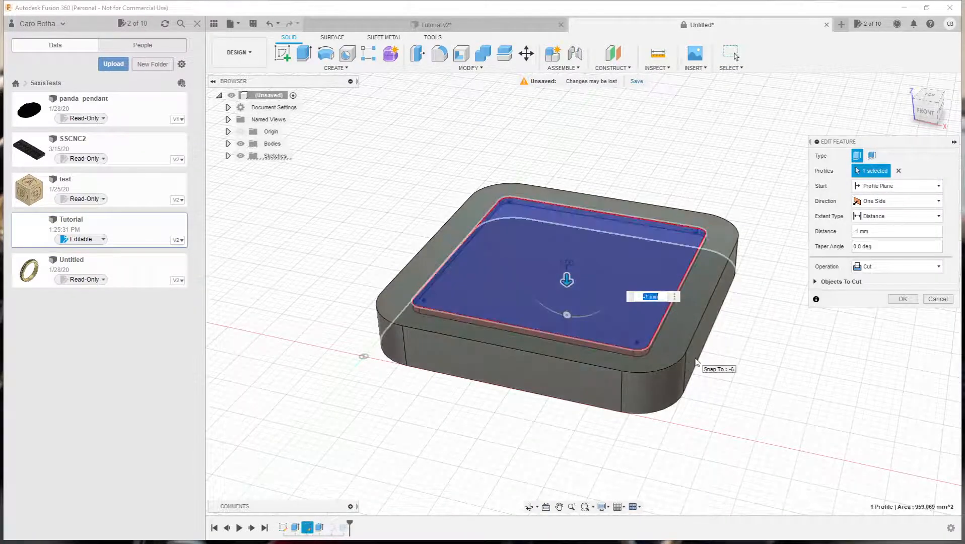
text(-1.5)
key(Return)
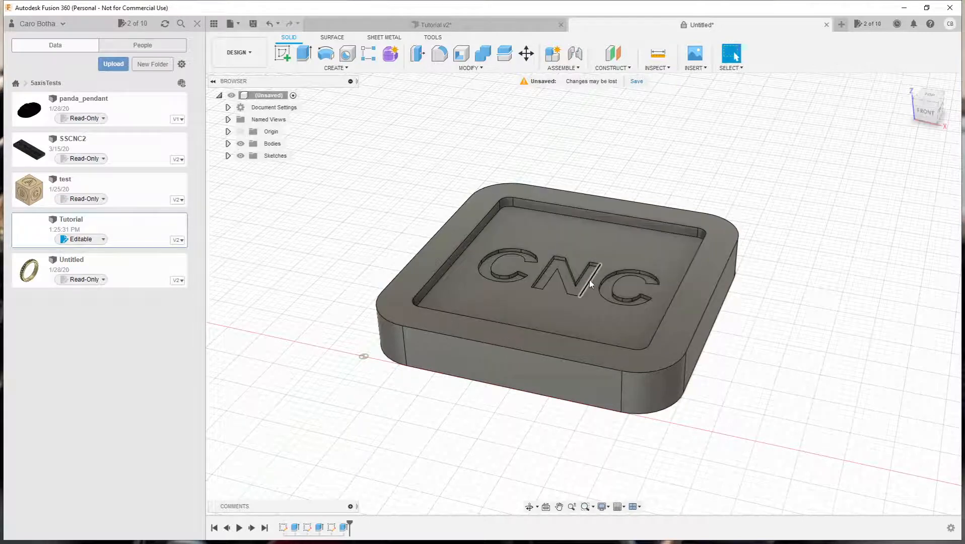
Edit the base plate's extrusion and set its distance to 4 mm
mouse_move(565, 296)
shift+middle_down()
mouse_move(560, 312)
mouse_move(569, 274)
mouse_move(563, 286)
shift+middle_up()
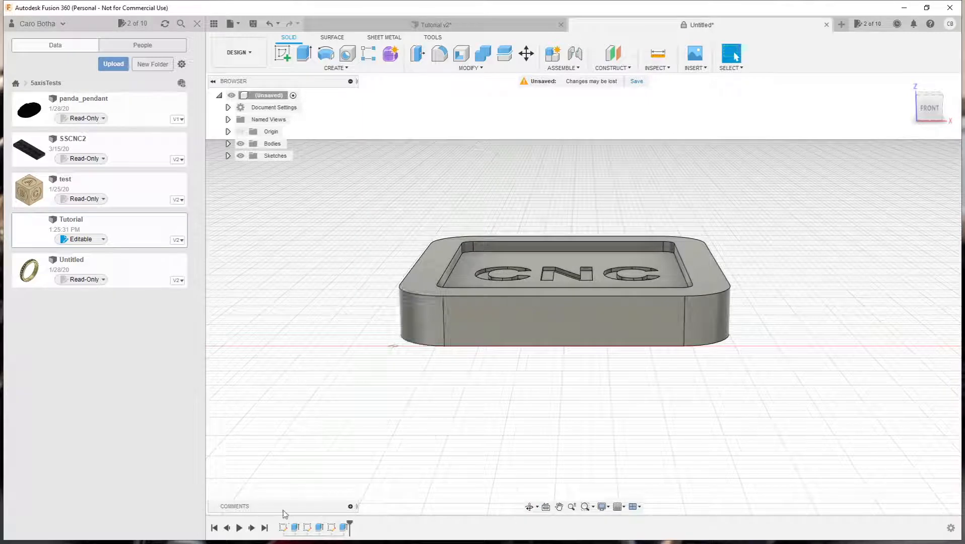
double_click(295, 526)
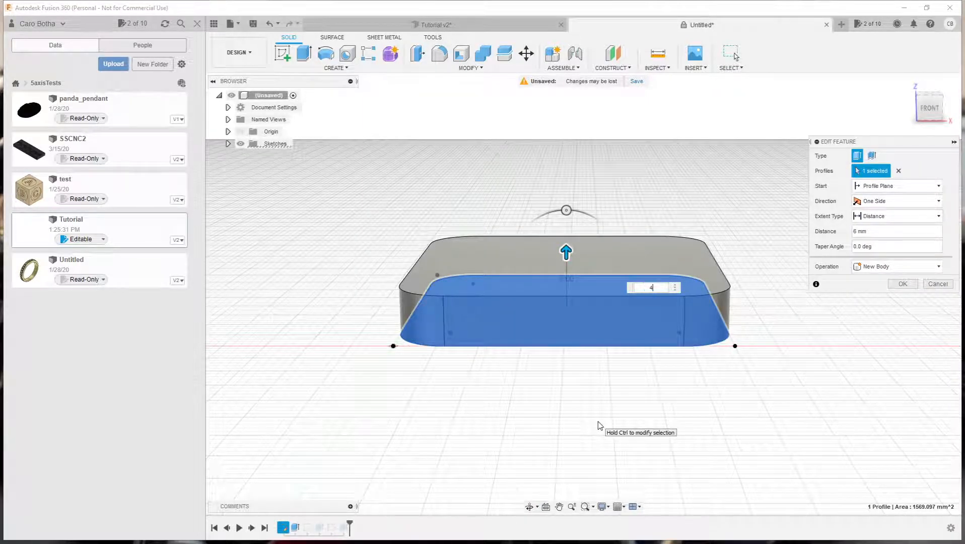
key(Return)
mouse_move(572, 390)
shift+middle_down()
mouse_move(572, 404)
mouse_move(571, 379)
shift+middle_up()
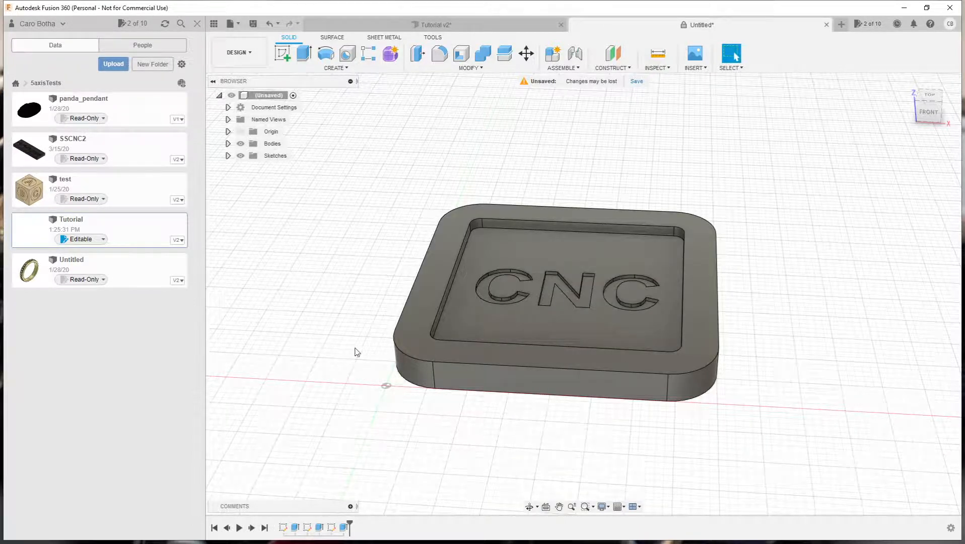
mouse_move(360, 349)
shift+middle_down()
mouse_move(358, 380)
mouse_move(359, 349)
shift+middle_up()
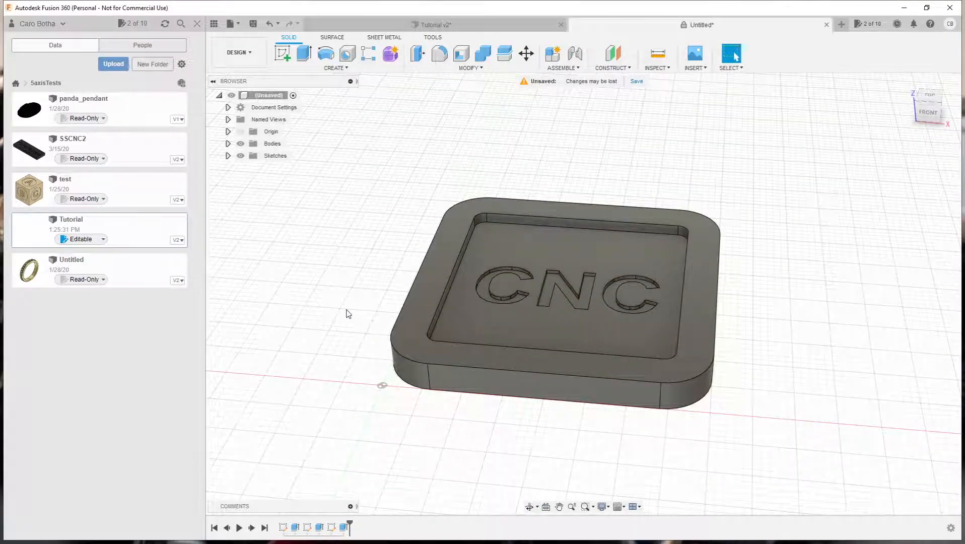
shift+middle_drag(345, 312, 321, 305)
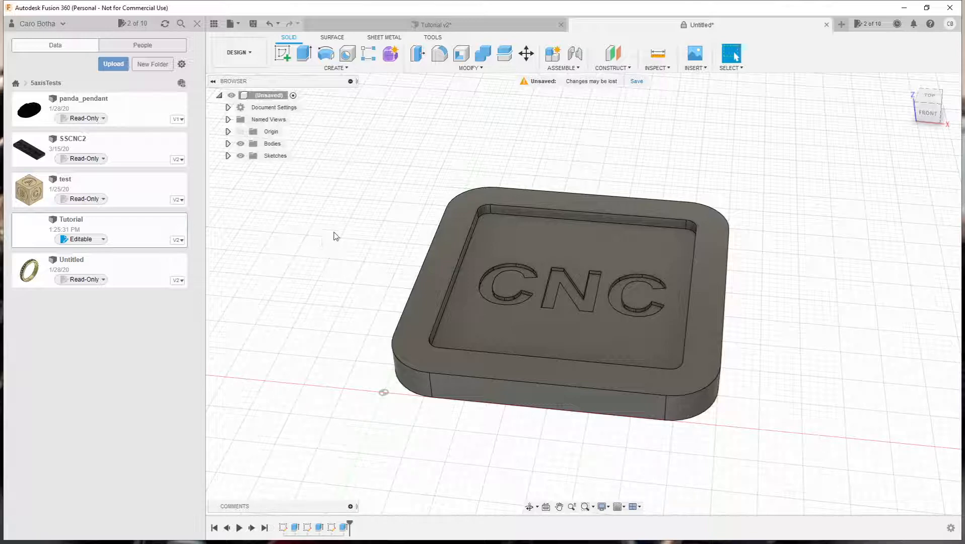
click(251, 53)
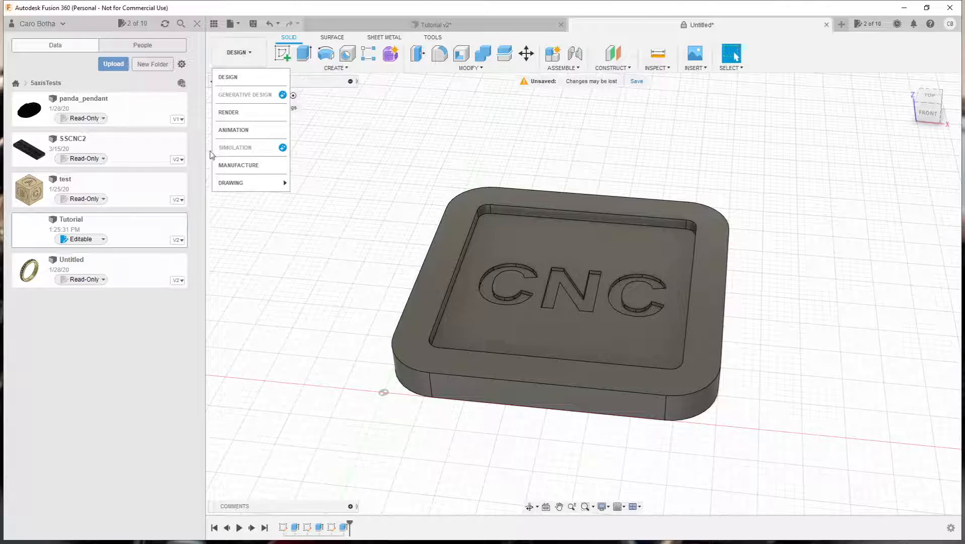
click(245, 165)
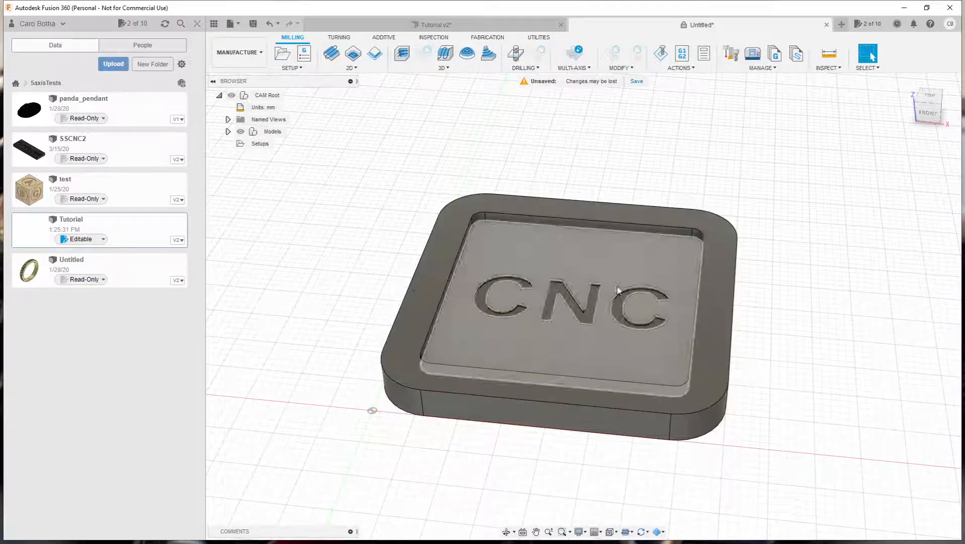
shift+middle_drag(332, 314, 350, 286)
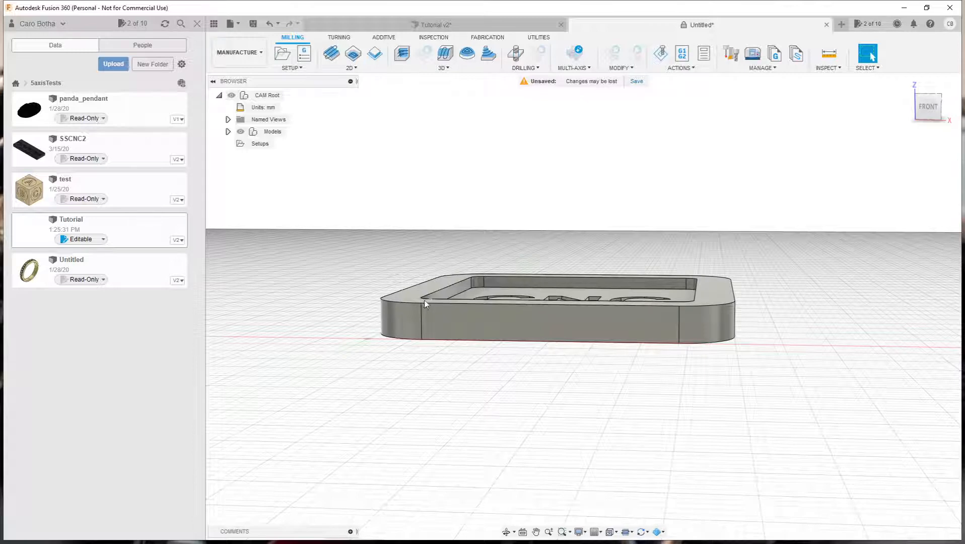
shift+middle_drag(352, 335, 351, 360)
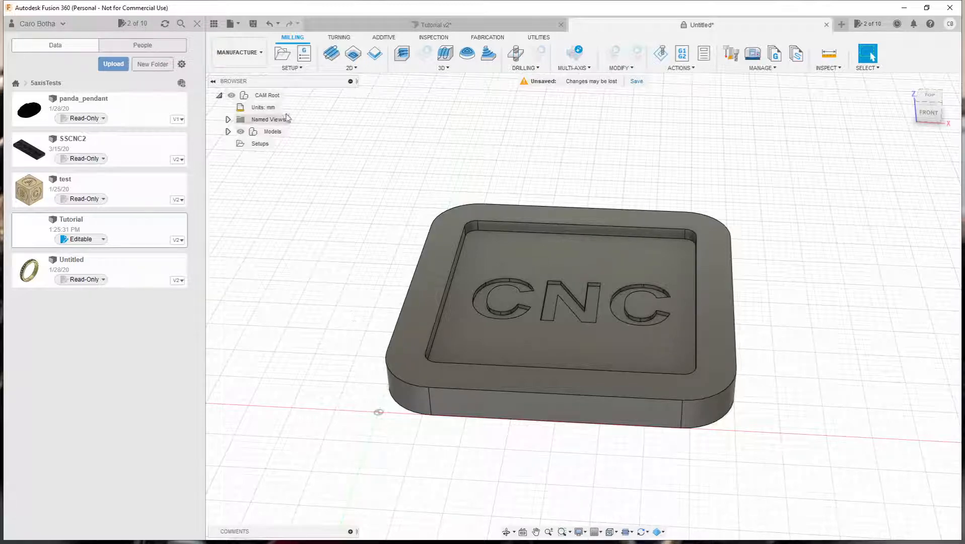
click(259, 53)
click(241, 78)
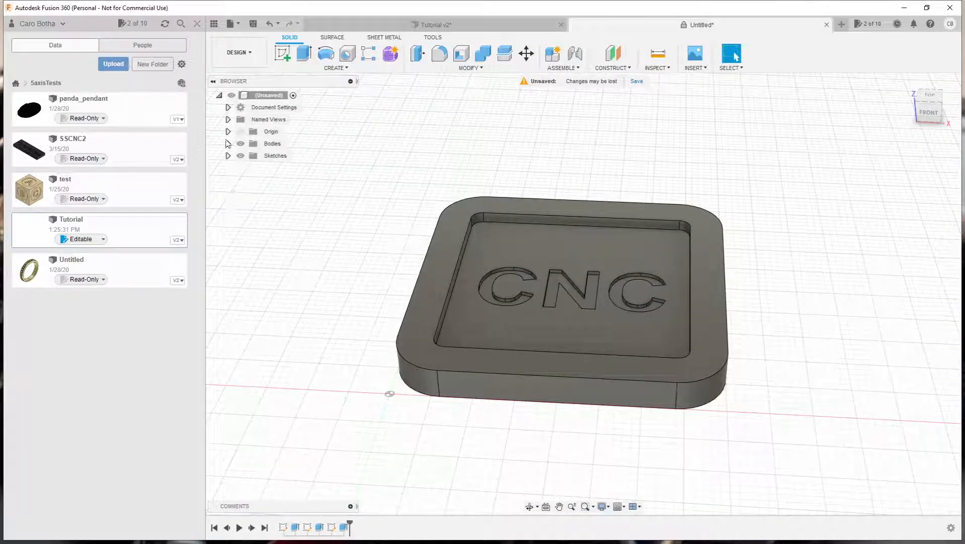
Make the pocket outline sketch, Sketch2, visible and open it for editing
click(228, 156)
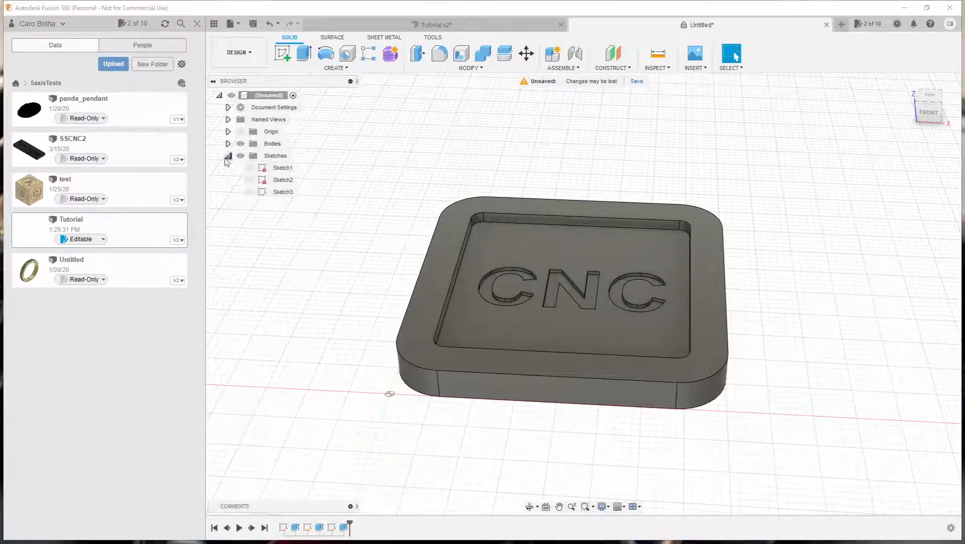
click(276, 191)
click(278, 180)
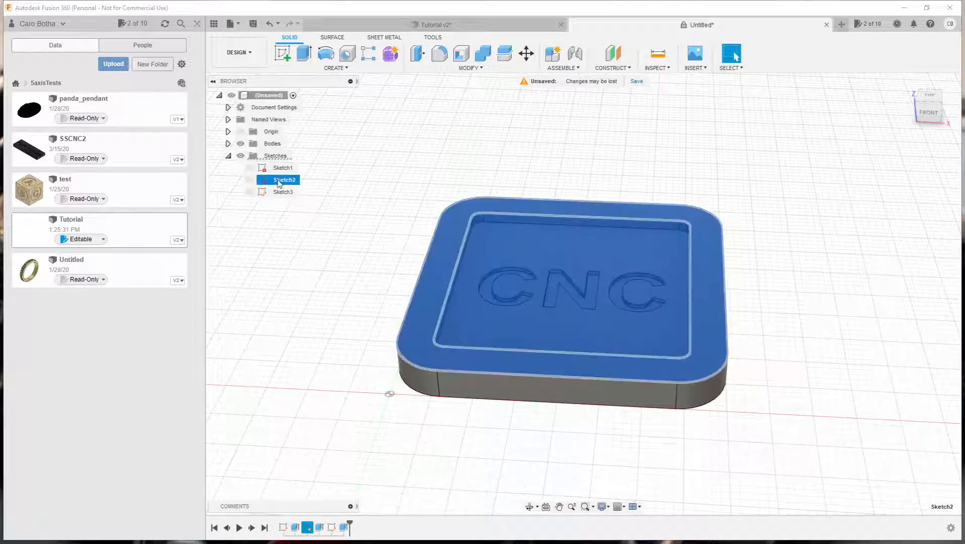
click(249, 180)
click(279, 181)
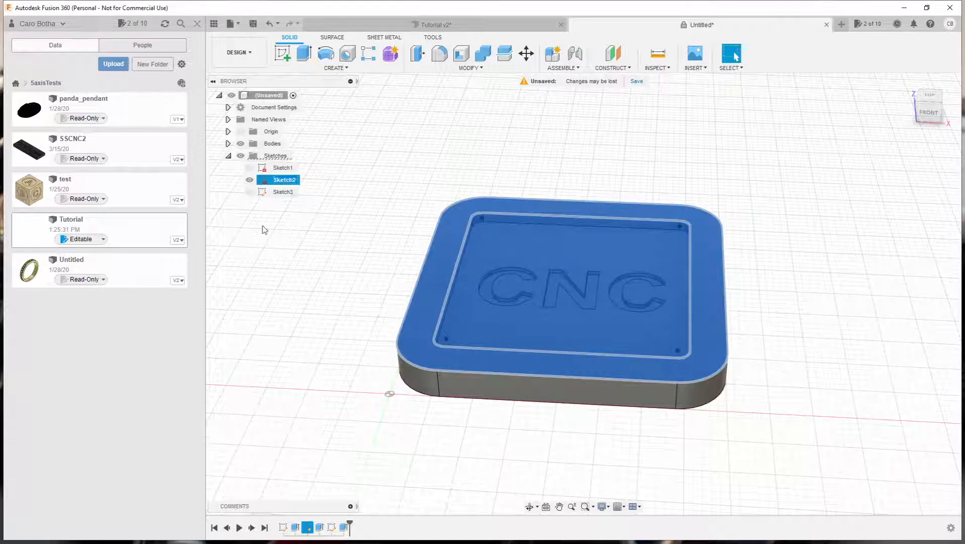
double_click(282, 180)
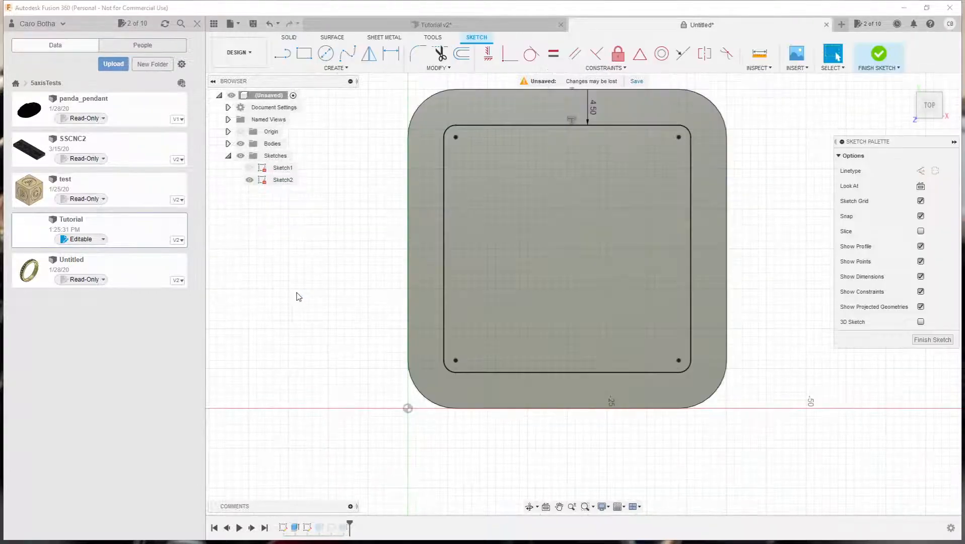
Offset the plate's outer outline 2 mm outward and finish the sketch
click(461, 53)
click(432, 96)
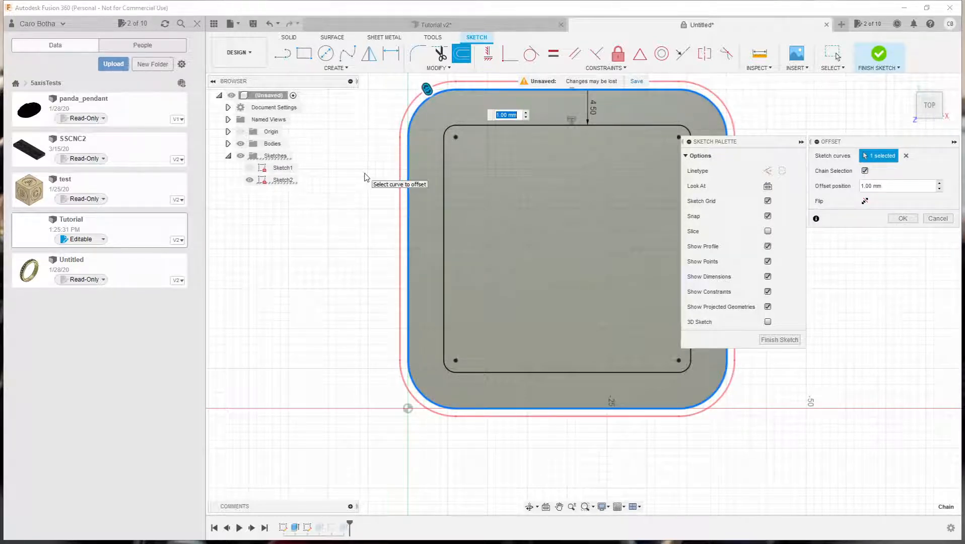
text(2)
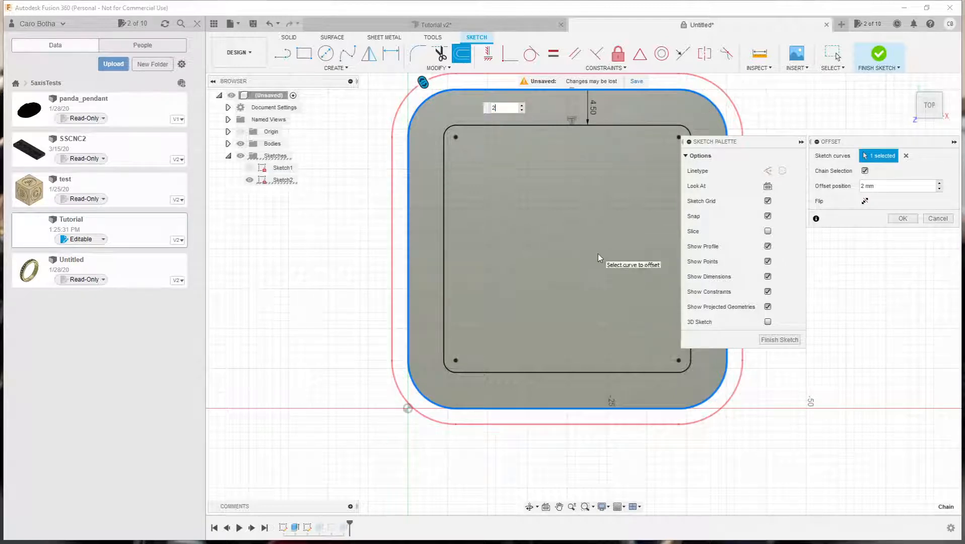
click(771, 338)
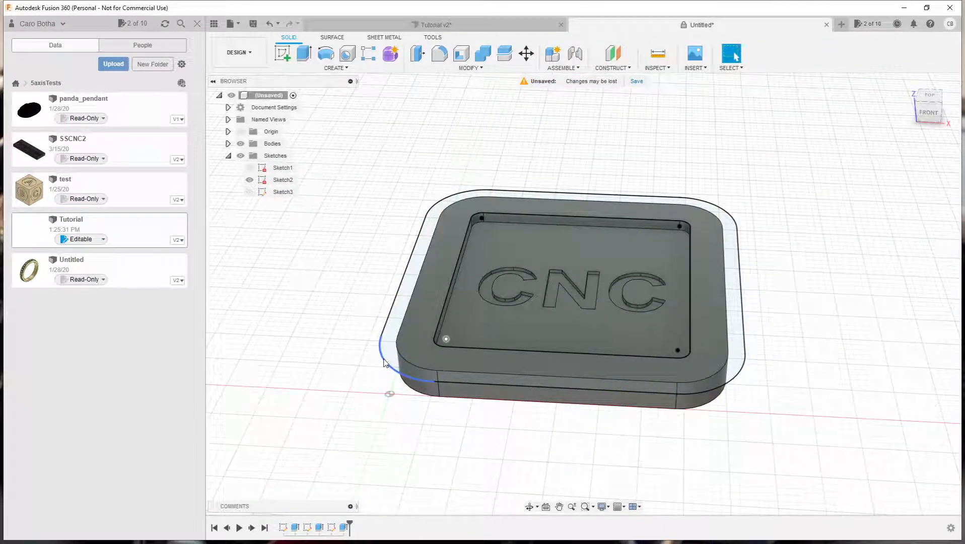
Switch to the Manufacture workspace and start a 2D Face operation
click(247, 53)
click(238, 165)
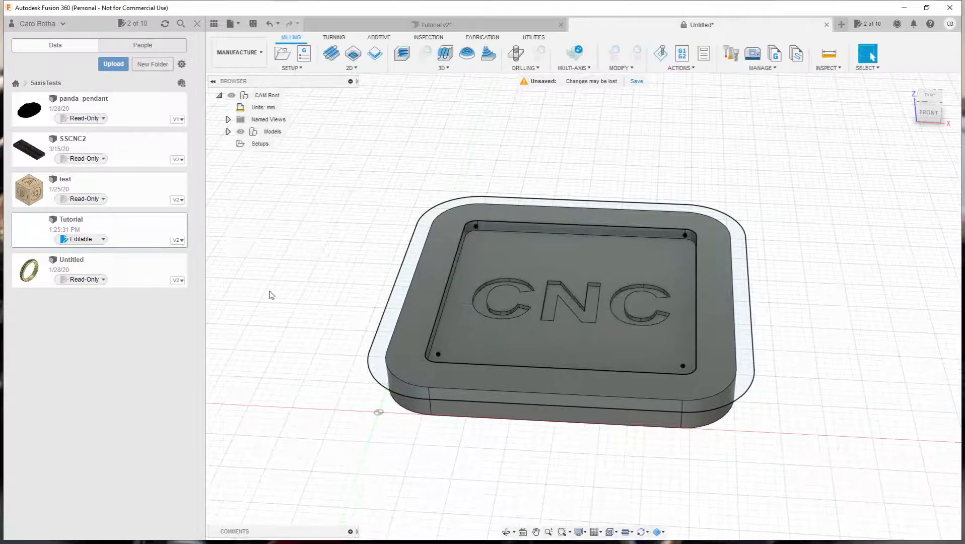
click(359, 70)
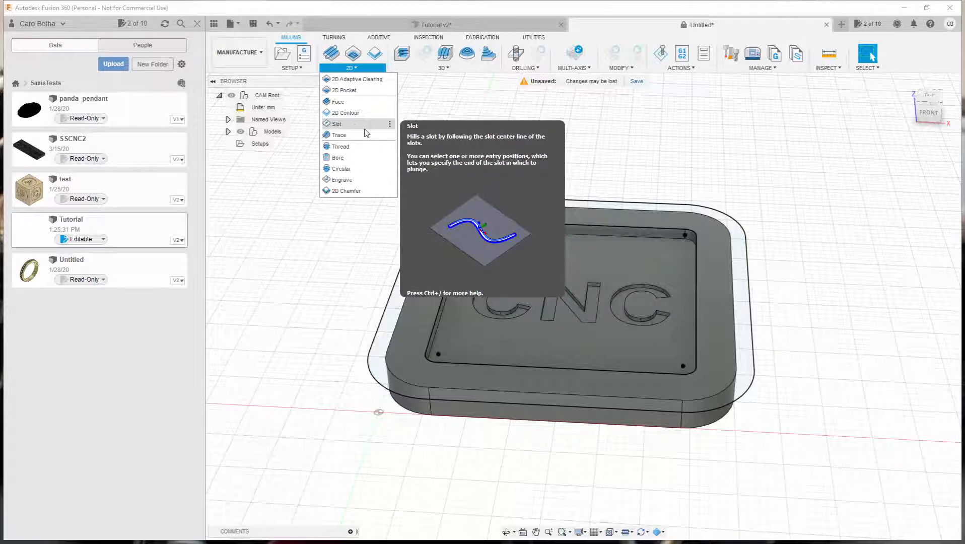
click(339, 102)
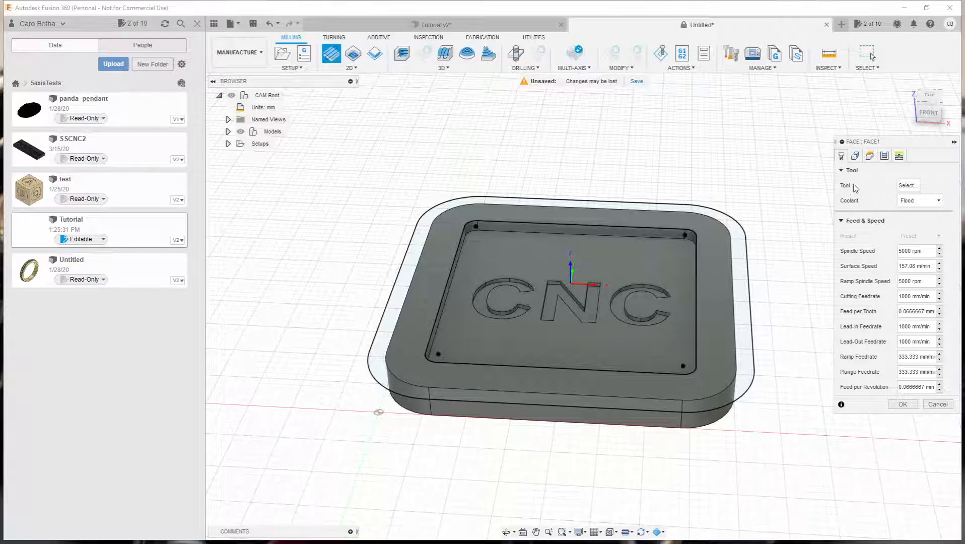
Assign the 3.175 mm flat end mill (3.17mm FEM) from the local Library to the Face operation and view its presets
click(908, 187)
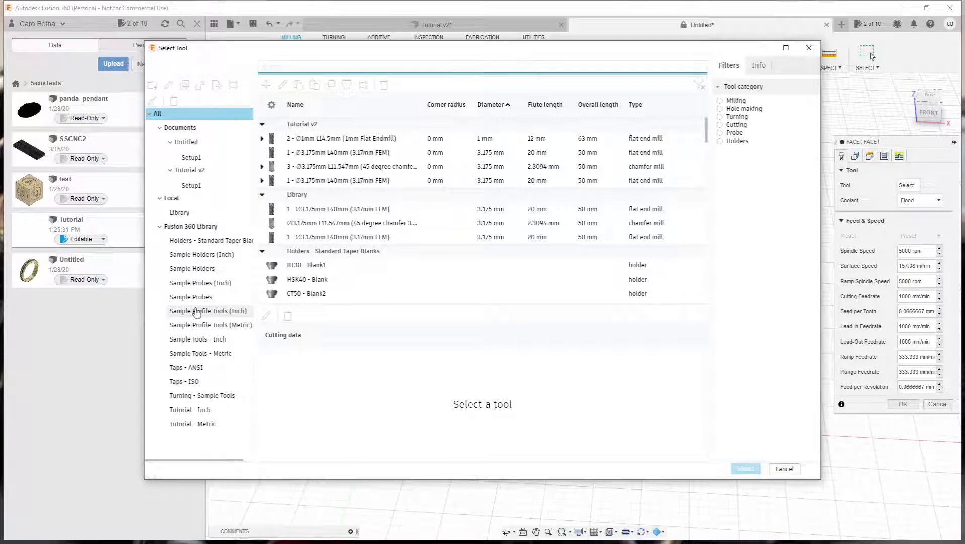
click(196, 354)
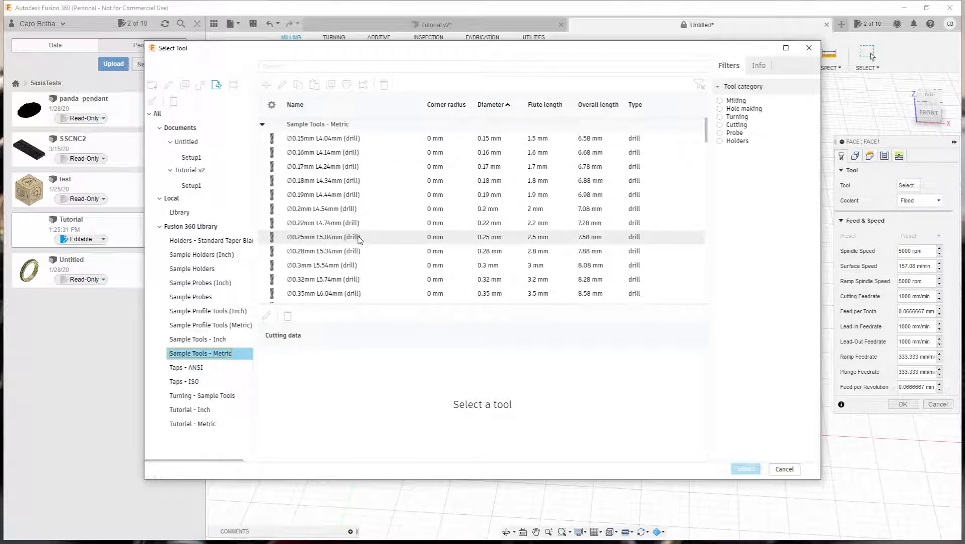
click(327, 223)
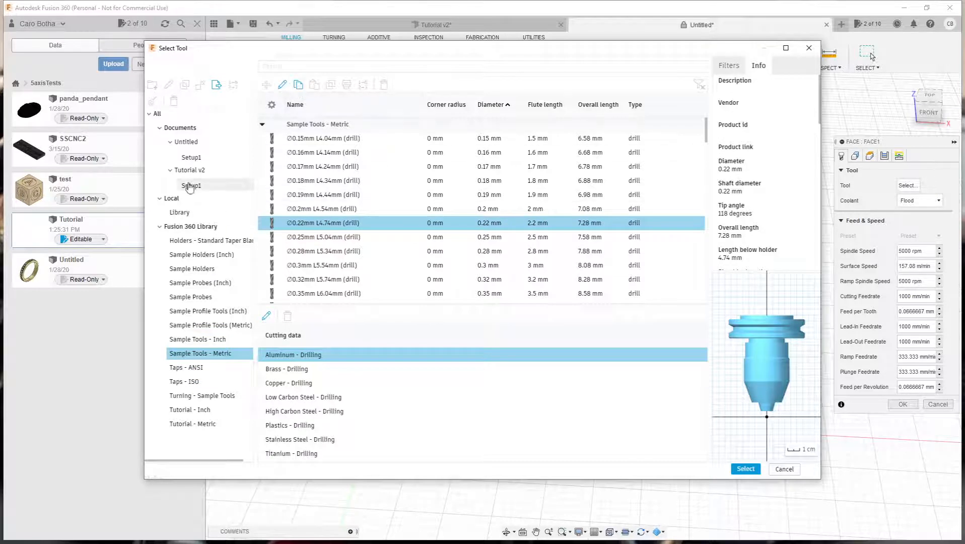
click(179, 213)
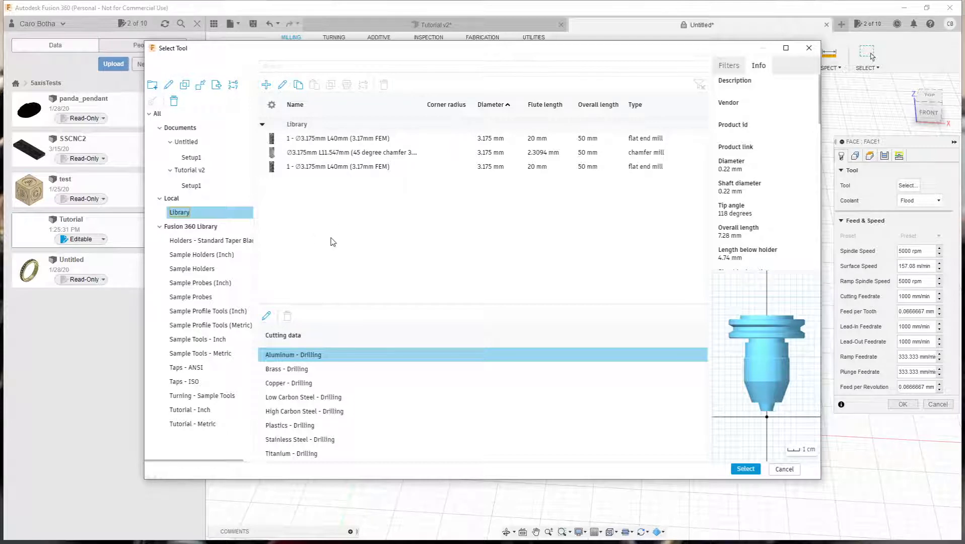
click(335, 207)
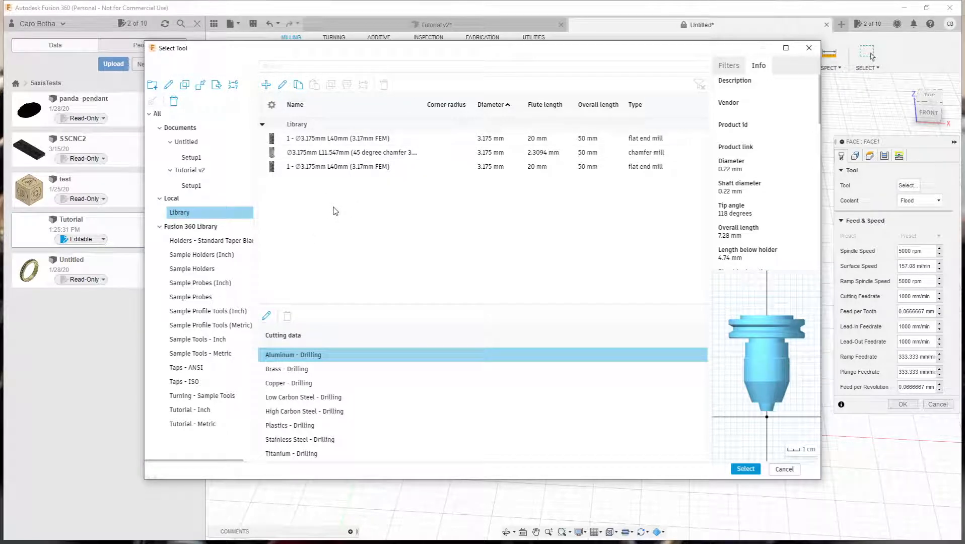
click(312, 168)
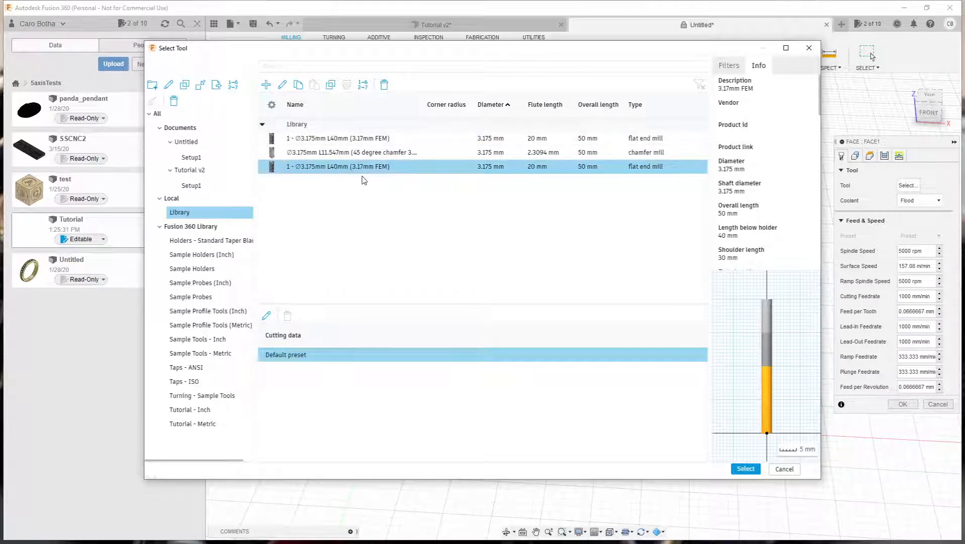
click(745, 468)
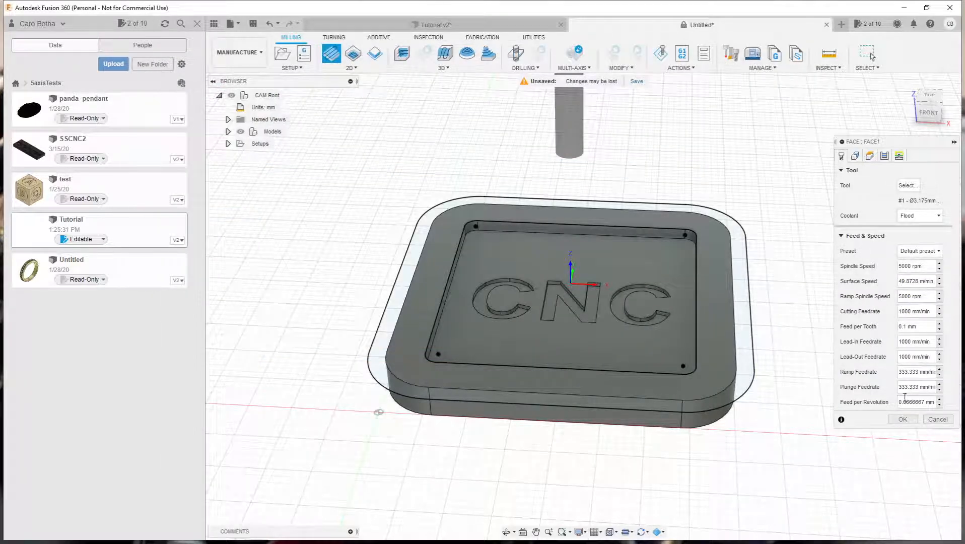
click(914, 251)
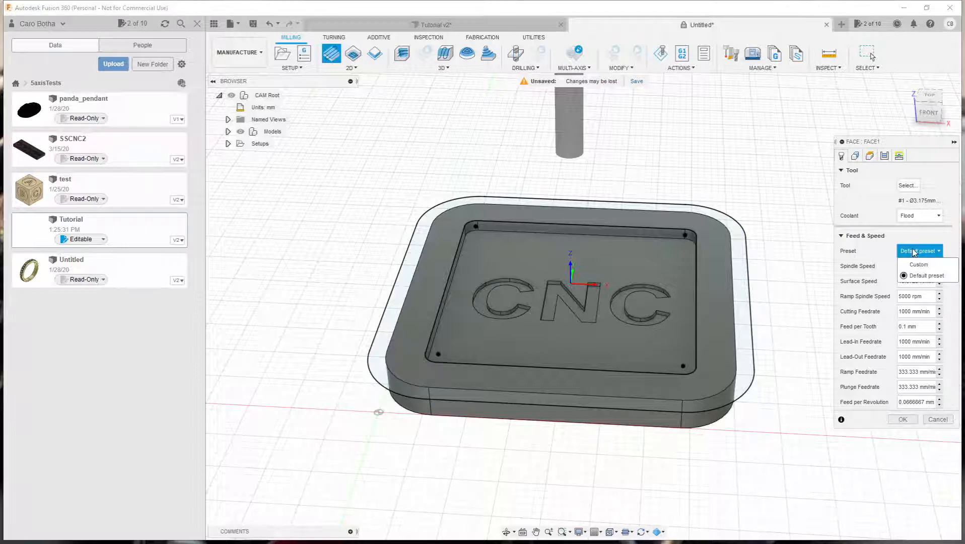
click(914, 253)
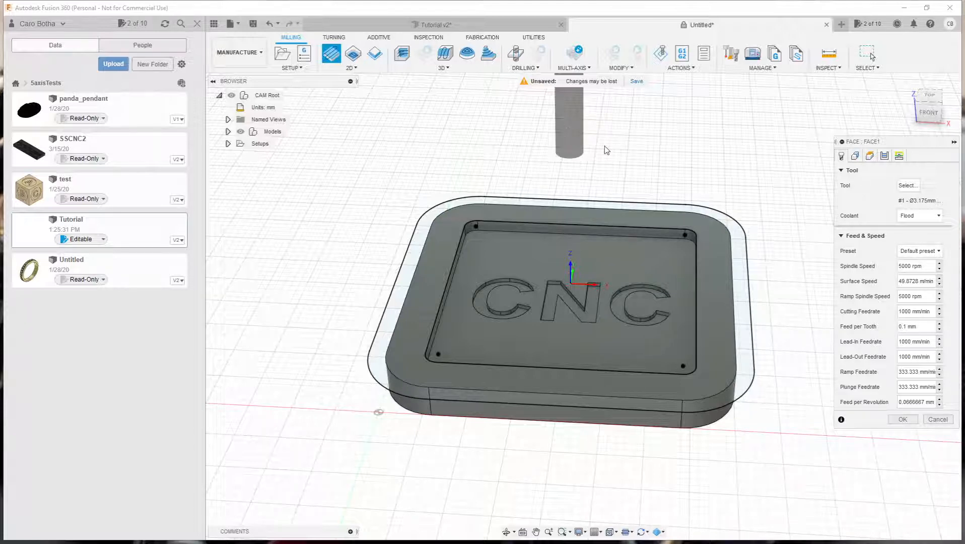
Set the Face operation's tool to the 3mm Flat Endmill from Sample Tools - Metric with the Aluminum - Finishing cutting data
click(907, 185)
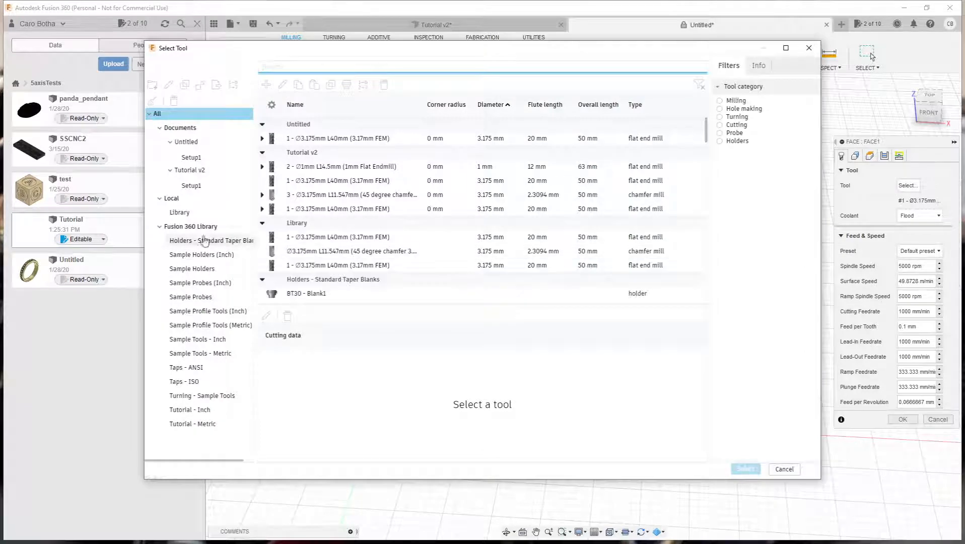
click(201, 354)
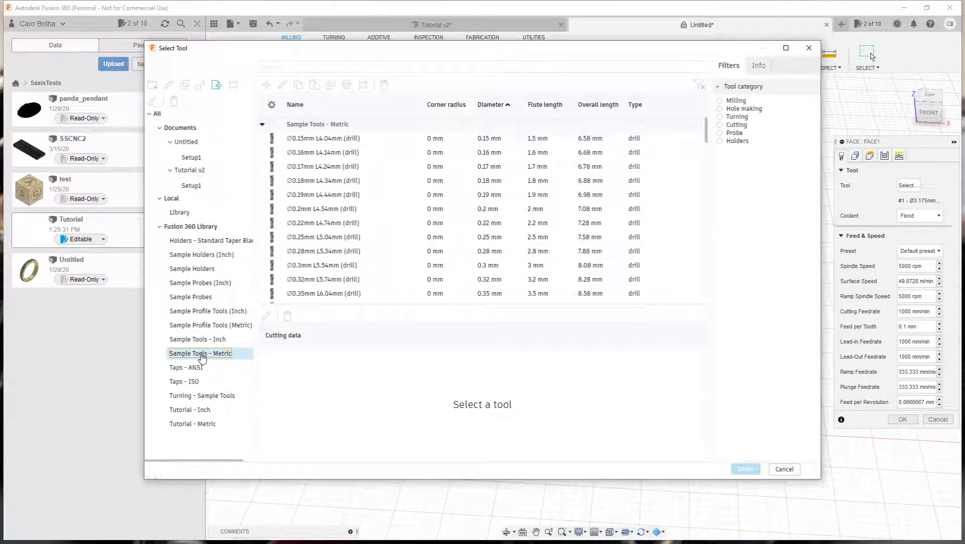
click(490, 105)
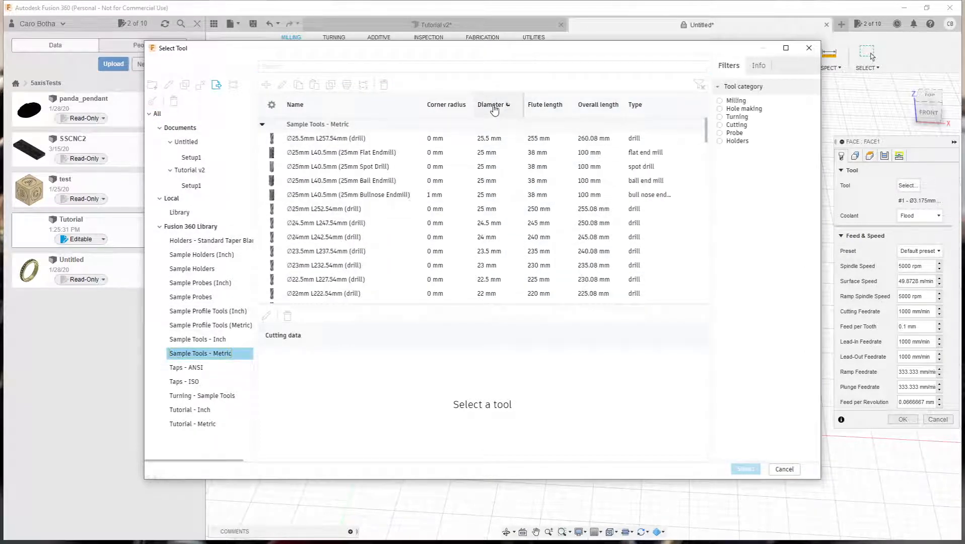
click(492, 105)
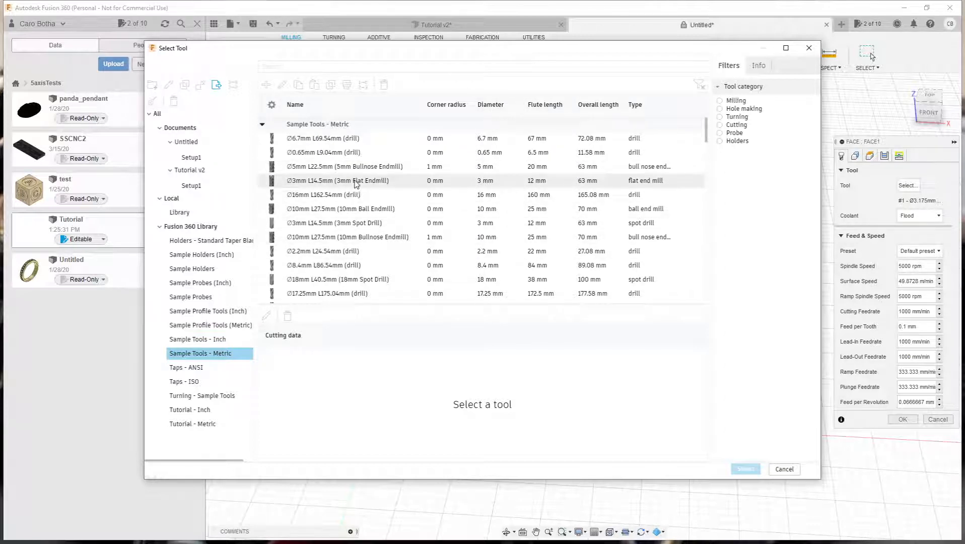
click(337, 180)
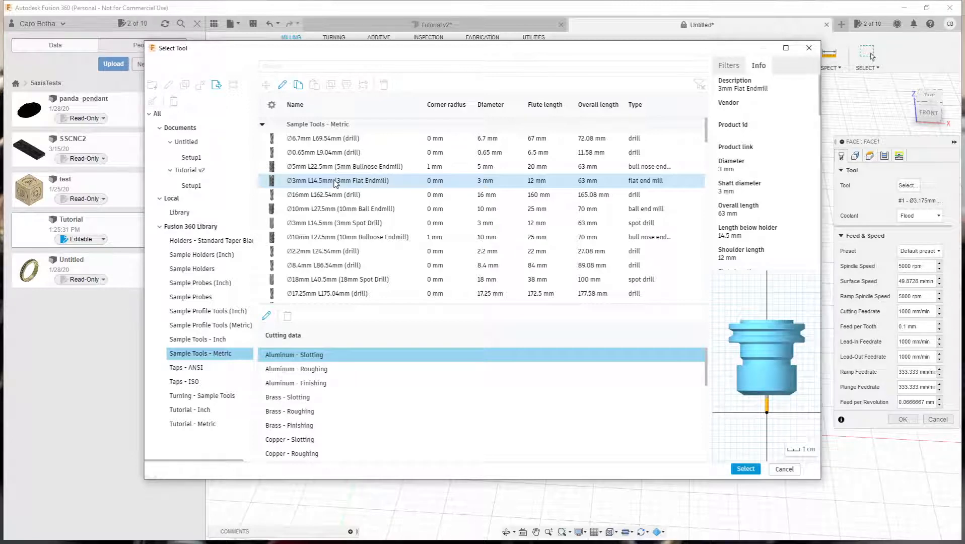
scroll(315, 427, down, 3)
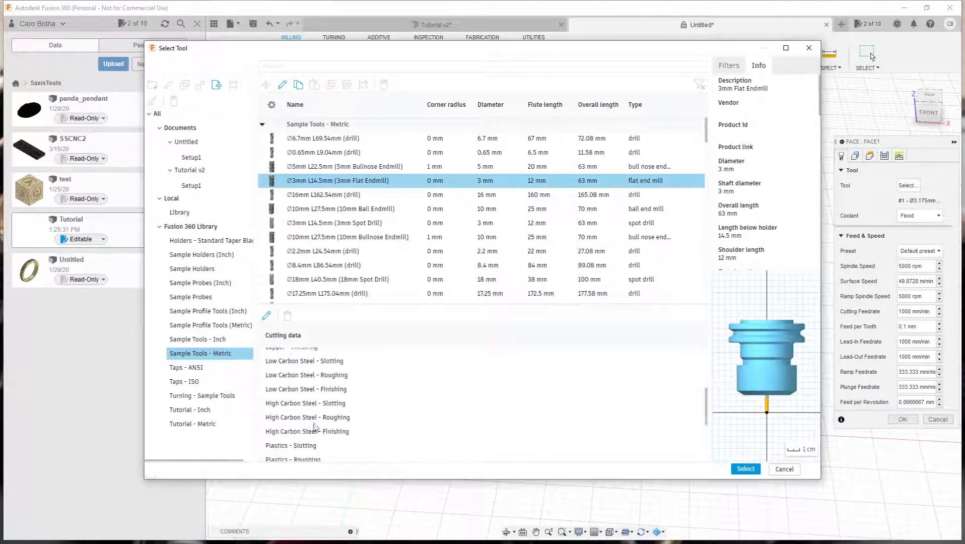
scroll(314, 427, down, 3)
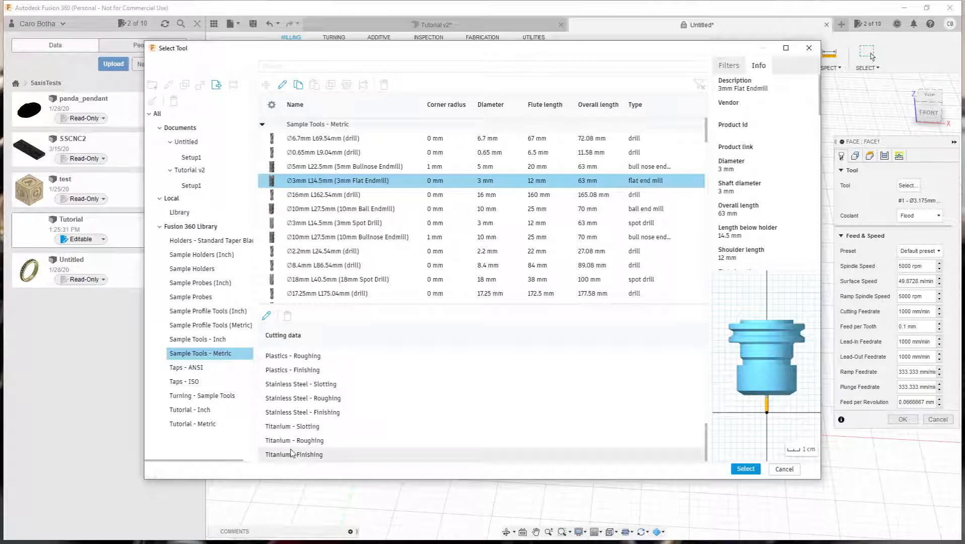
scroll(291, 453, up, 6)
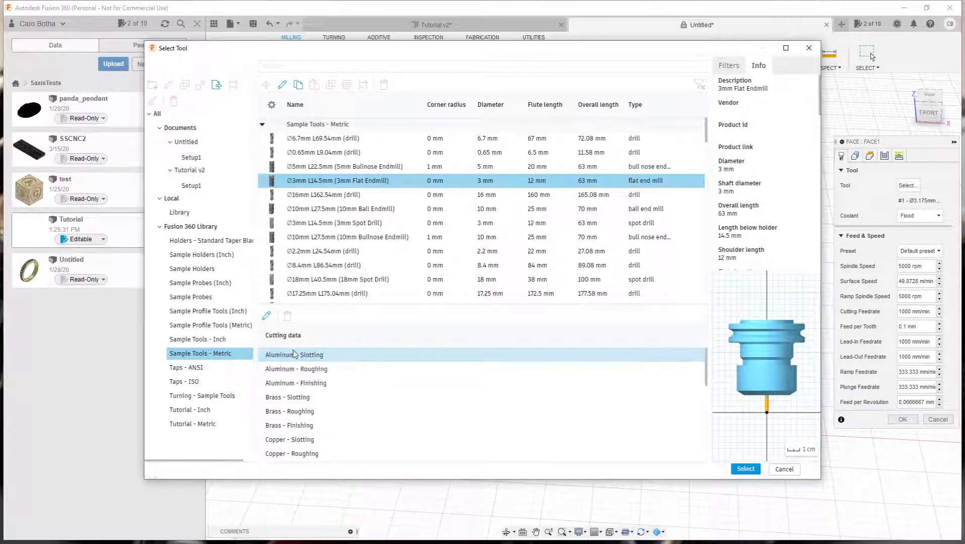
click(295, 354)
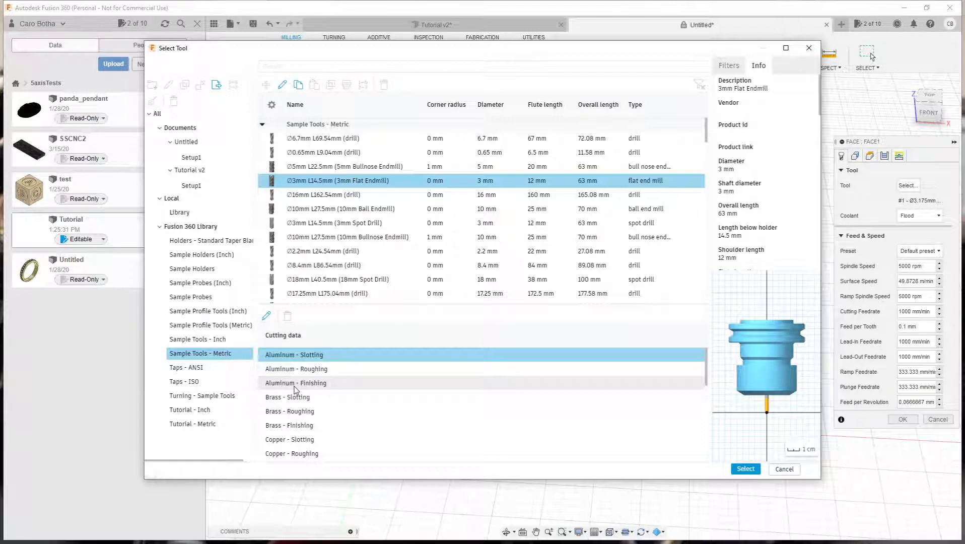
click(294, 387)
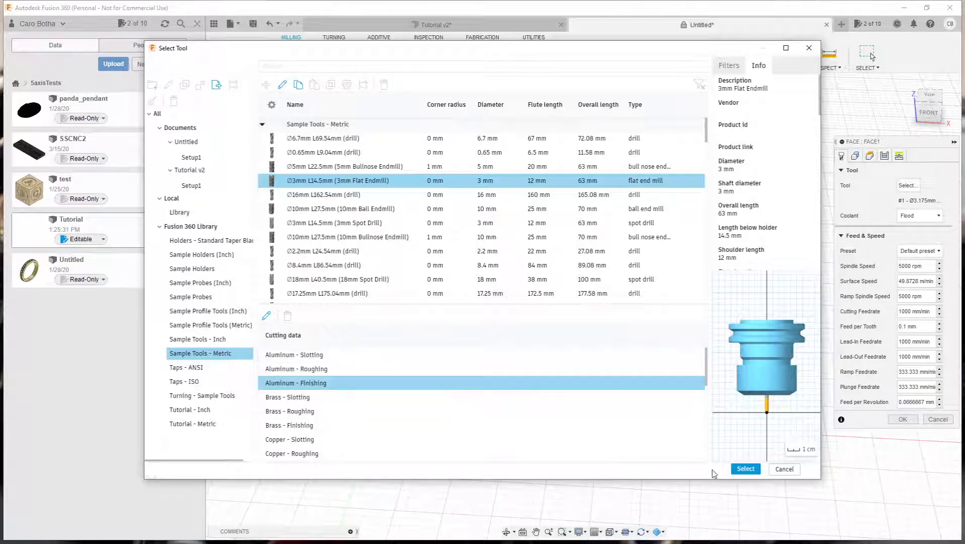
click(734, 470)
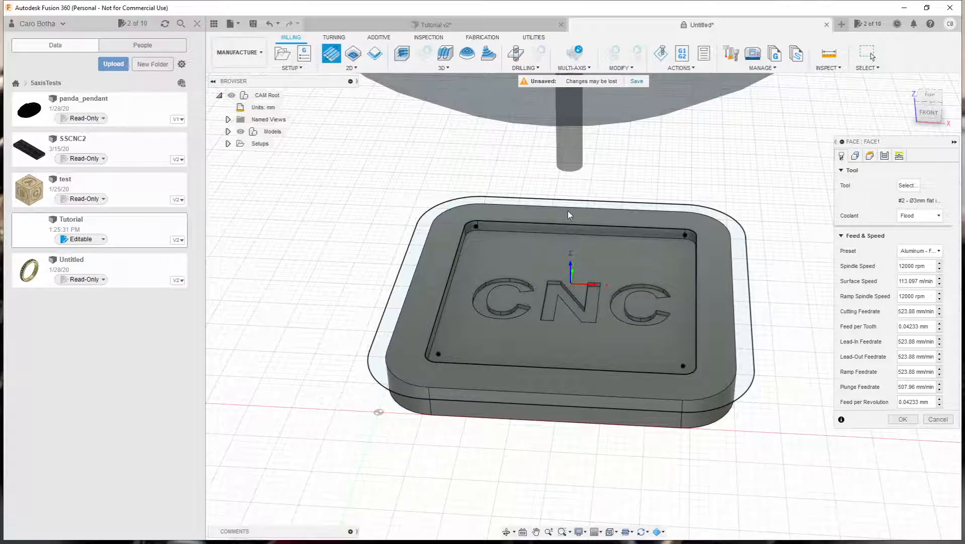
Set the coolant for the Face operation to Disabled
shift+middle_drag(341, 303, 334, 288)
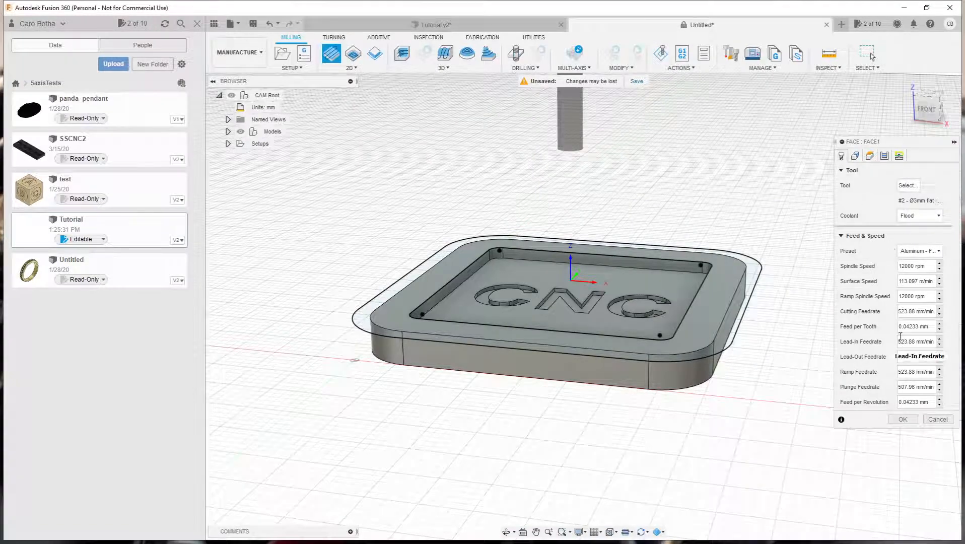
click(912, 219)
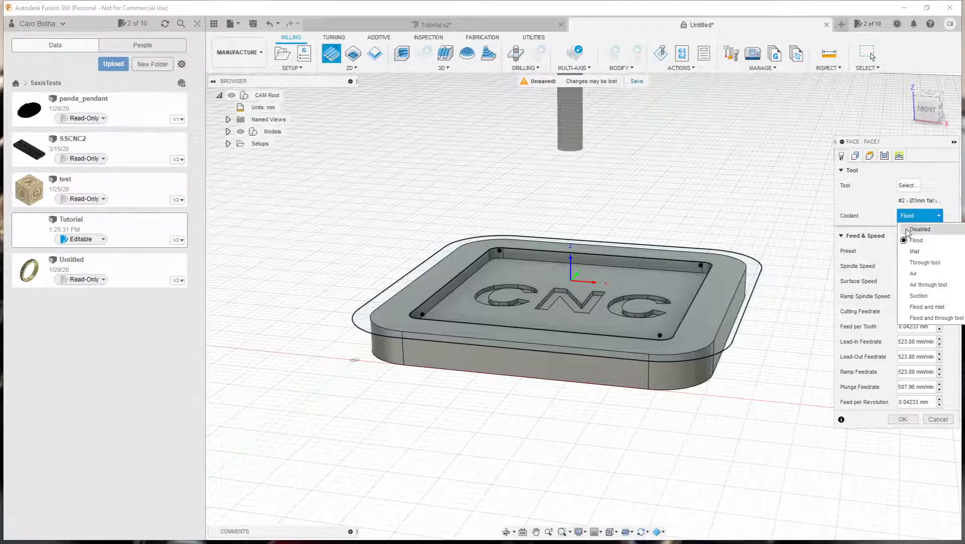
click(908, 230)
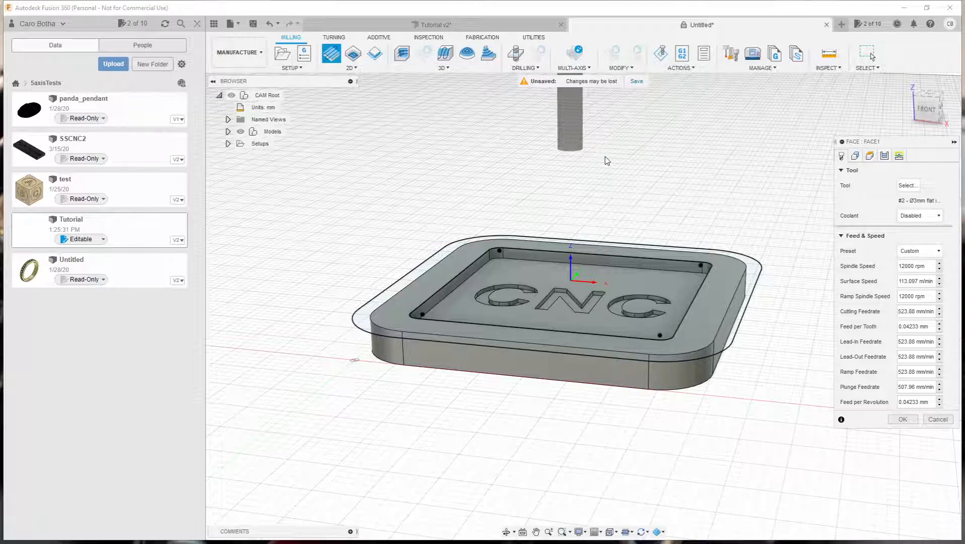
Select the rounded outline offset around the plate as the Face operation's stock contour
shift+middle_drag(603, 155, 610, 163)
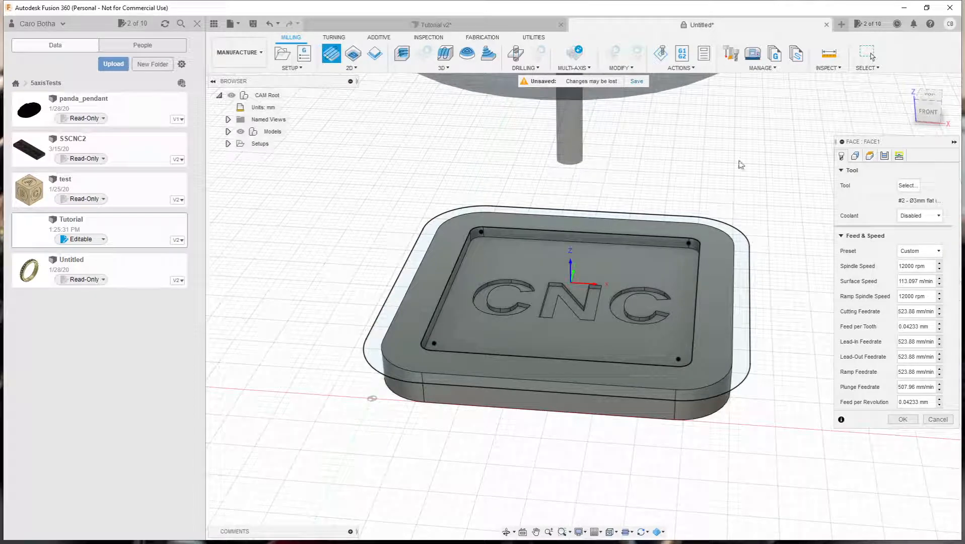
click(857, 156)
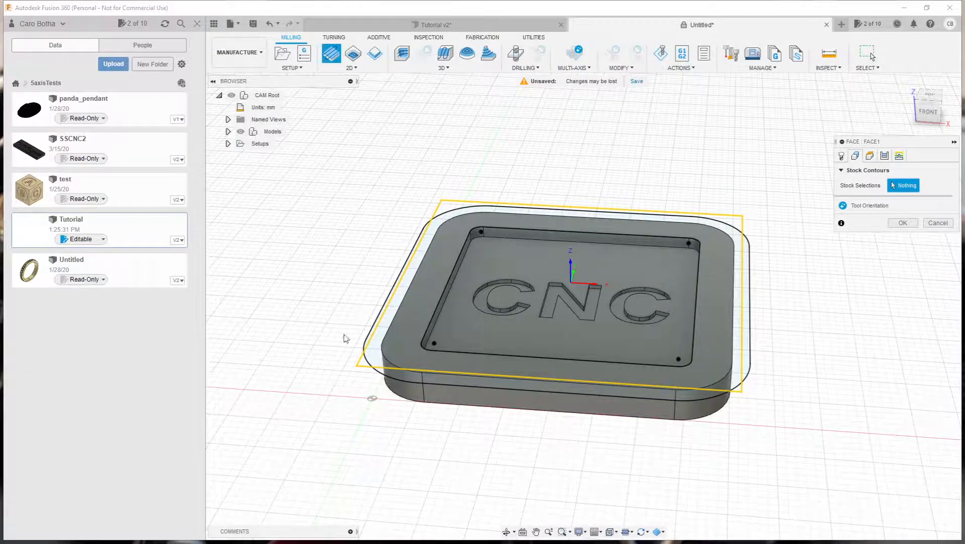
click(378, 376)
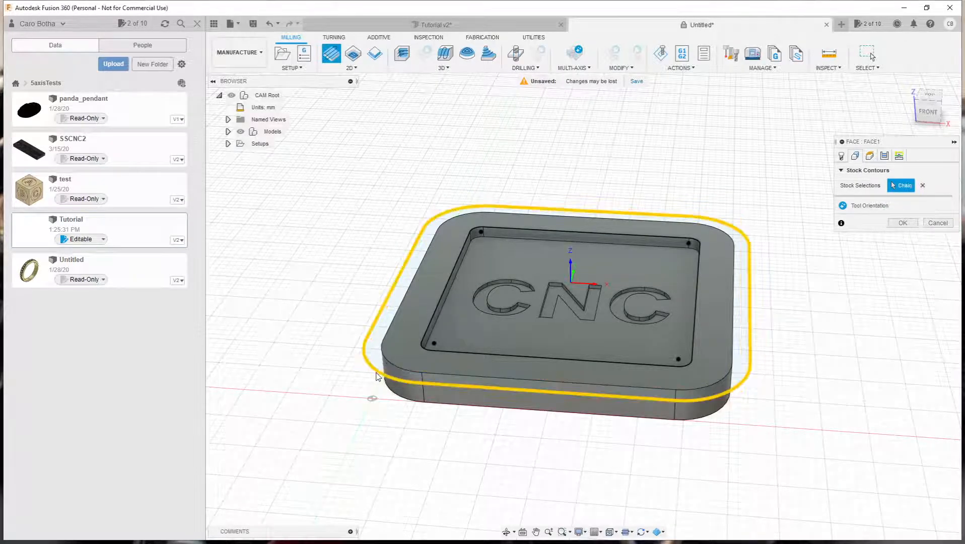
mouse_move(307, 357)
shift+middle_down()
mouse_move(312, 328)
mouse_move(311, 362)
shift+middle_up()
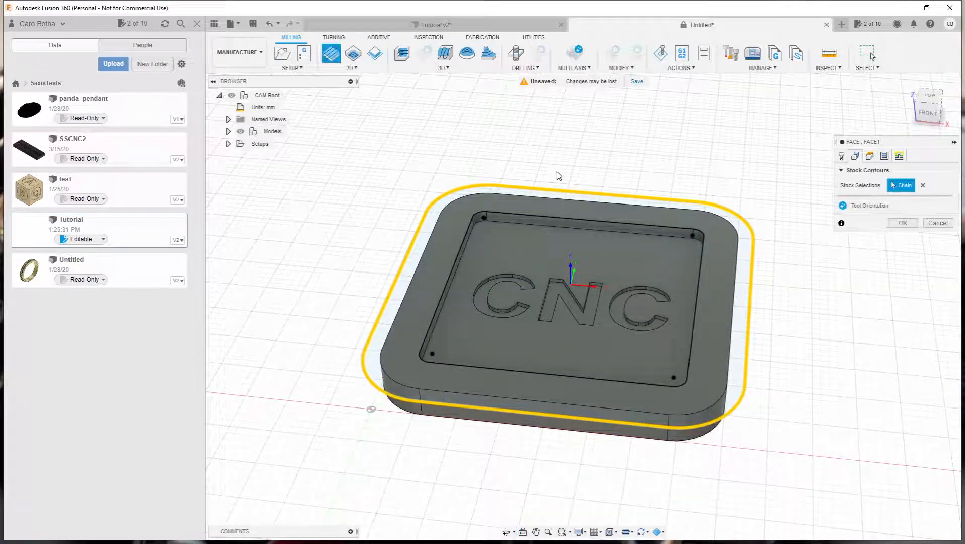
Lower the Face operation's clearance height offset to 0 mm from the retract height and its retract height offset to 1 mm from the stock top
click(870, 156)
shift+middle_drag(575, 355, 566, 330)
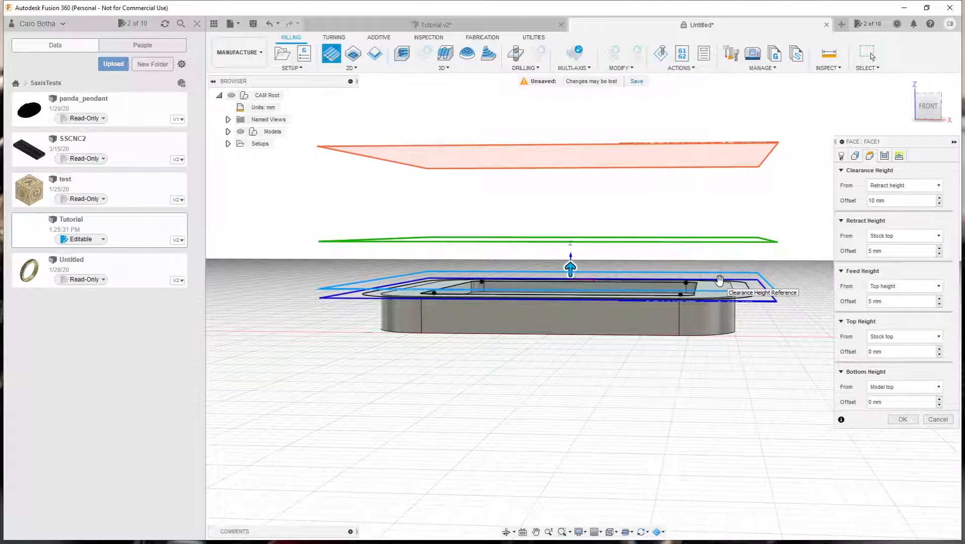
shift+middle_drag(442, 346, 433, 358)
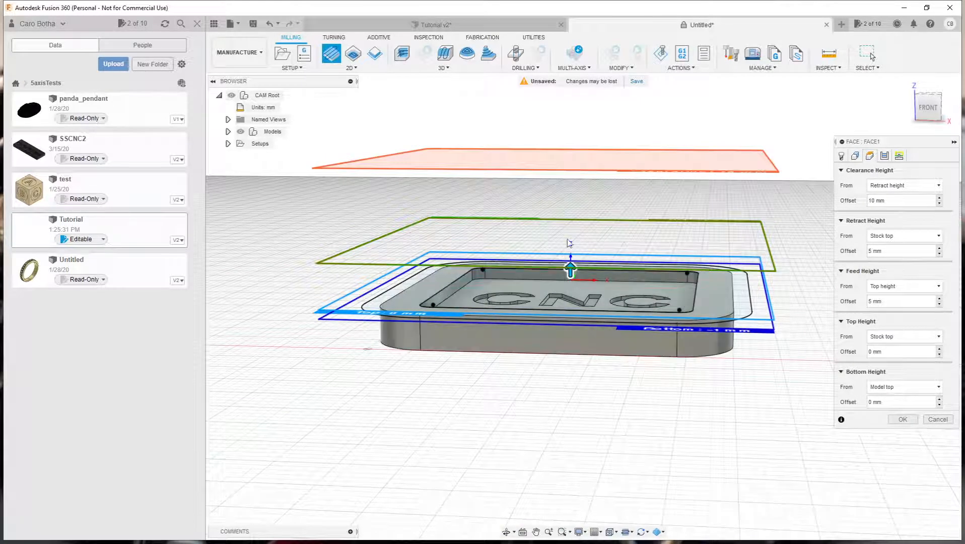
shift+middle_drag(349, 337, 378, 318)
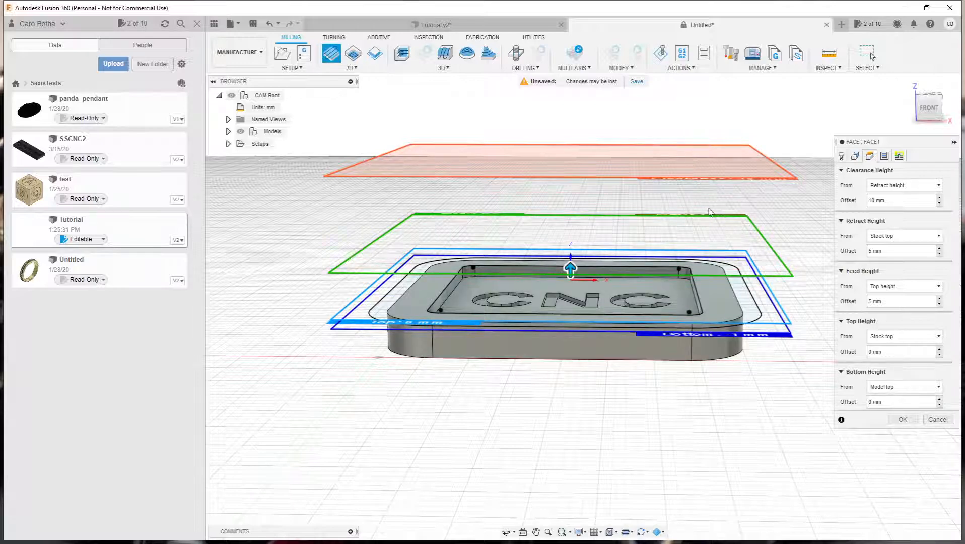
shift+middle_drag(584, 305, 504, 361)
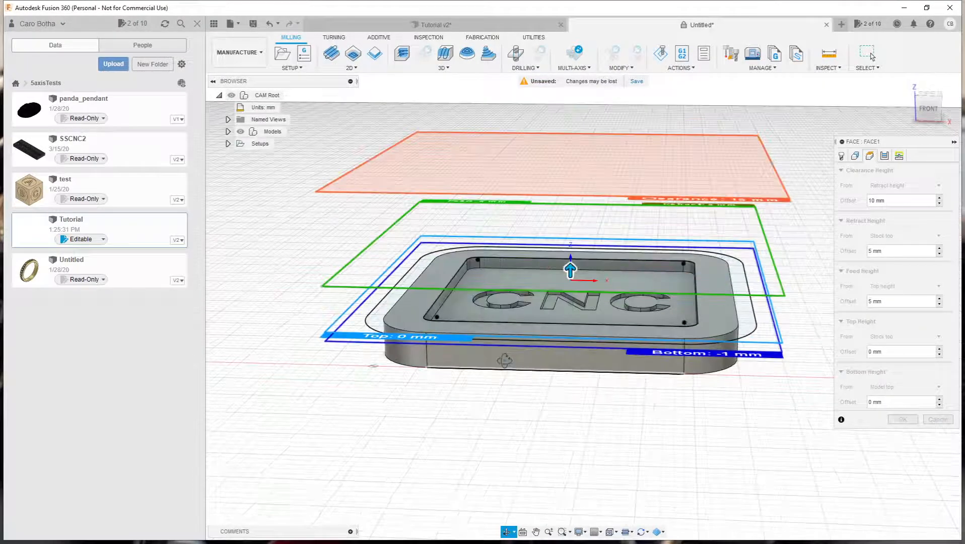
shift+middle_drag(643, 242, 602, 251)
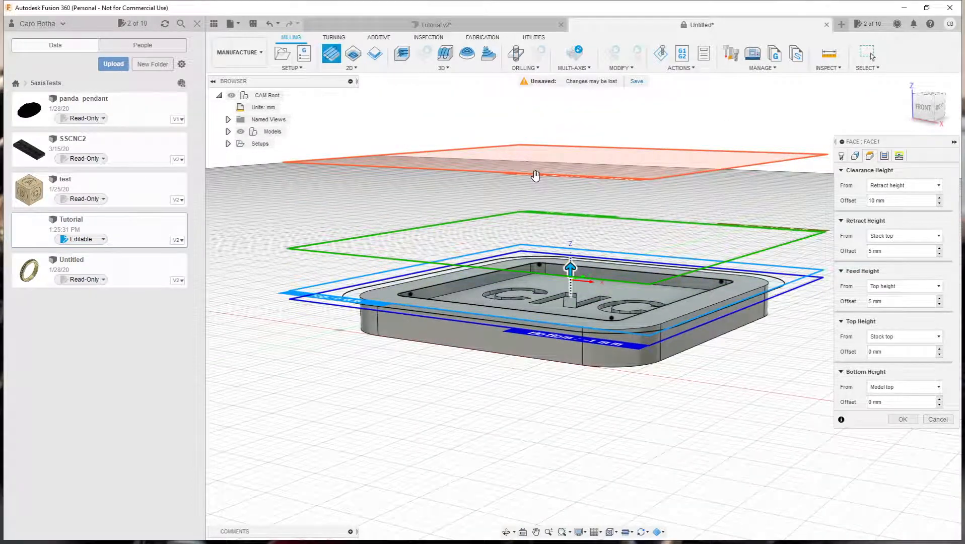
drag(538, 179, 538, 247)
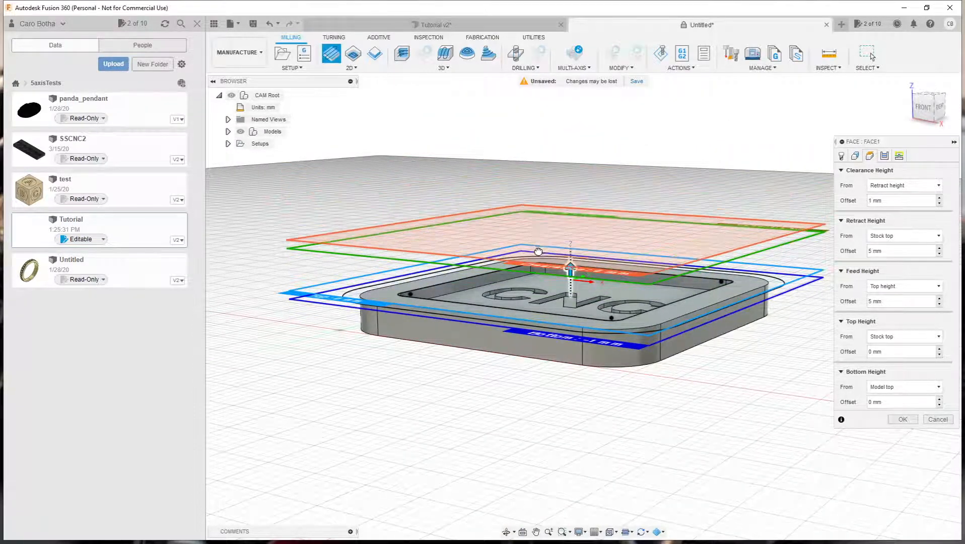
shift+middle_drag(439, 277, 326, 235)
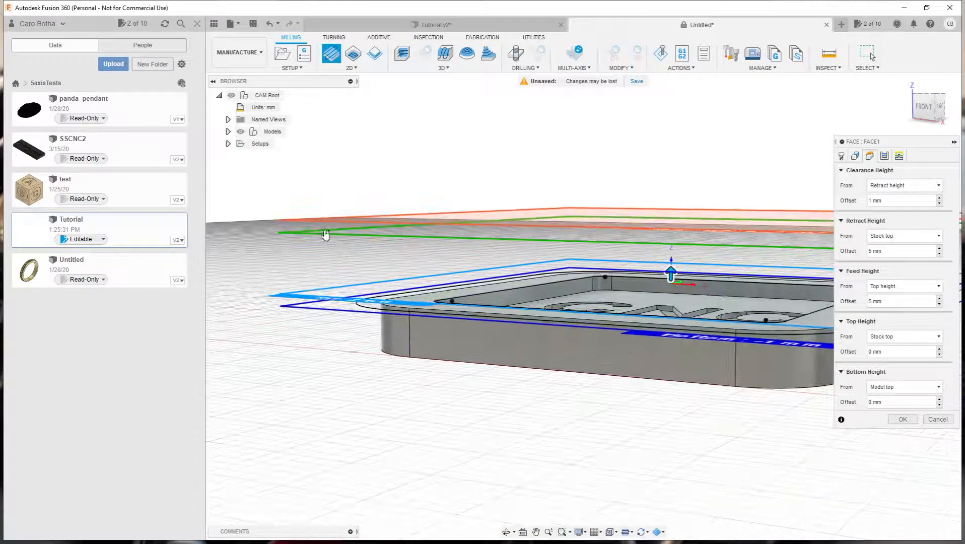
drag(336, 235, 308, 280)
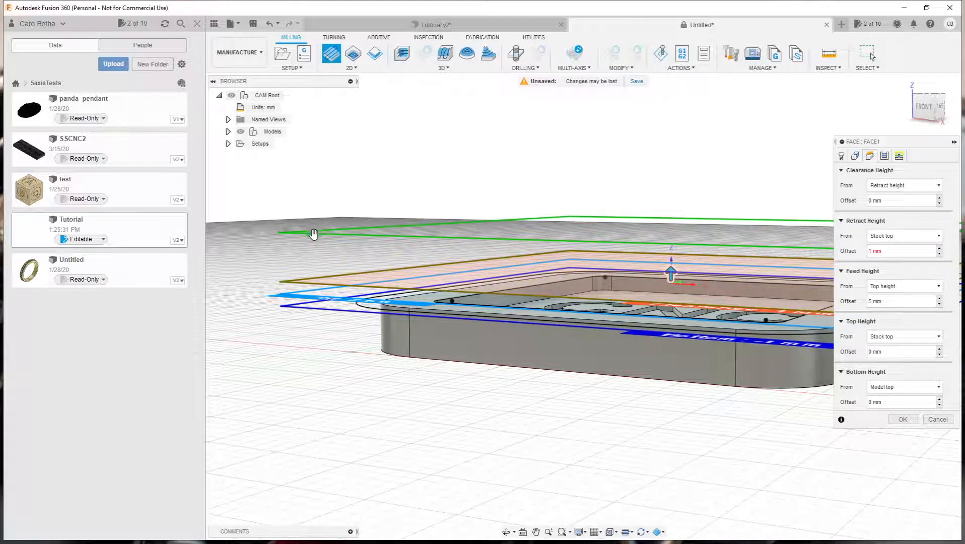
Lower the Face operation's feed height offset to 2 mm from the top height and check the height planes from several angles
drag(315, 235, 318, 274)
mouse_move(458, 250)
shift+middle_down()
mouse_move(465, 263)
mouse_move(457, 256)
shift+middle_up()
scroll(378, 215, up, 3)
scroll(379, 215, down, 4)
scroll(377, 212, down, 3)
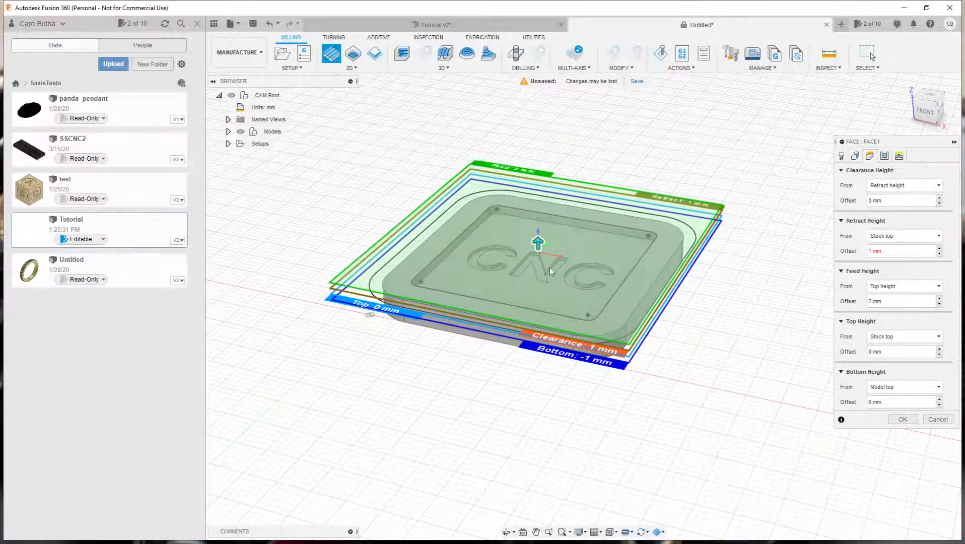
shift+middle_drag(548, 268, 518, 270)
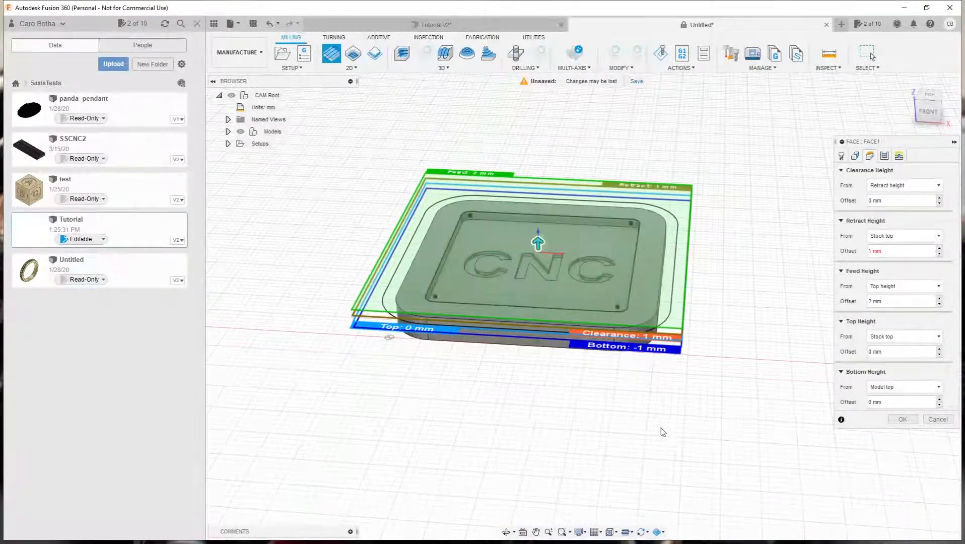
mouse_move(622, 398)
shift+middle_down()
mouse_move(614, 381)
mouse_move(620, 390)
shift+middle_up()
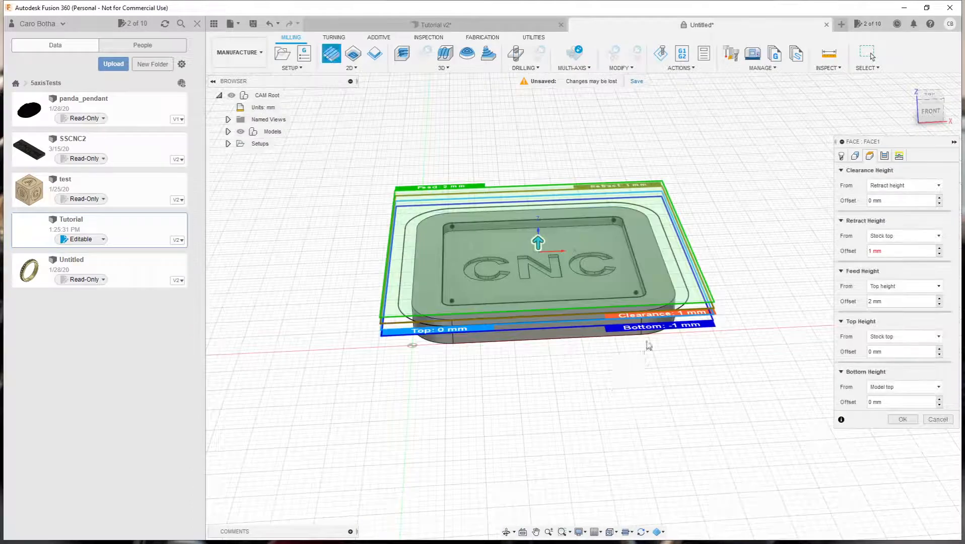
scroll(646, 343, down, 2)
scroll(646, 343, up, 4)
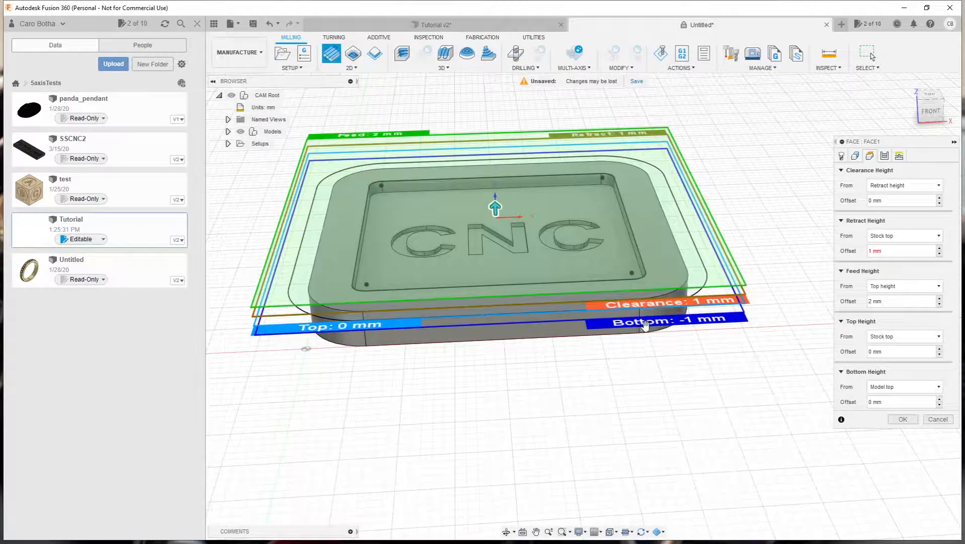
mouse_move(621, 387)
shift+middle_down()
mouse_move(614, 361)
mouse_move(620, 377)
mouse_move(623, 368)
shift+middle_up()
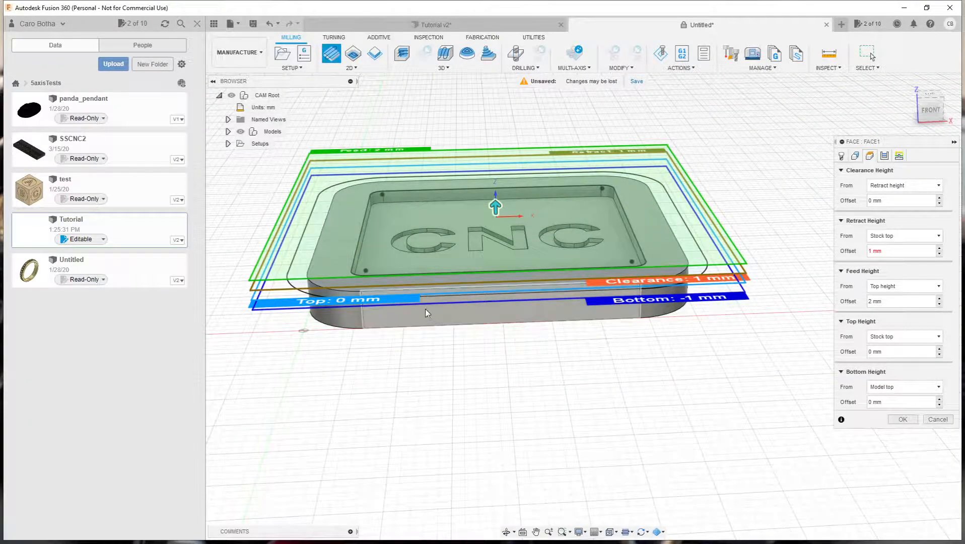
mouse_move(453, 372)
shift+middle_down()
mouse_move(451, 349)
mouse_move(437, 380)
shift+middle_up()
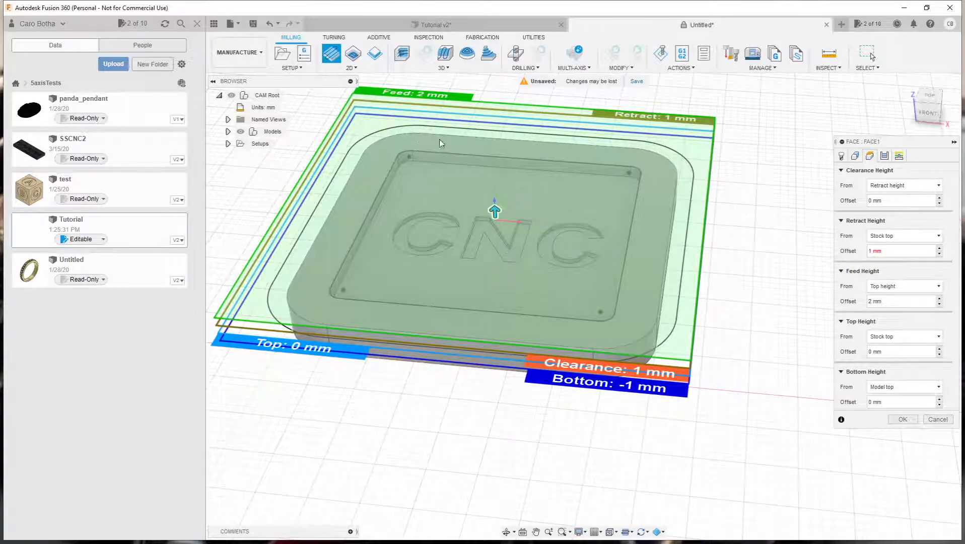
shift+middle_drag(562, 282, 568, 254)
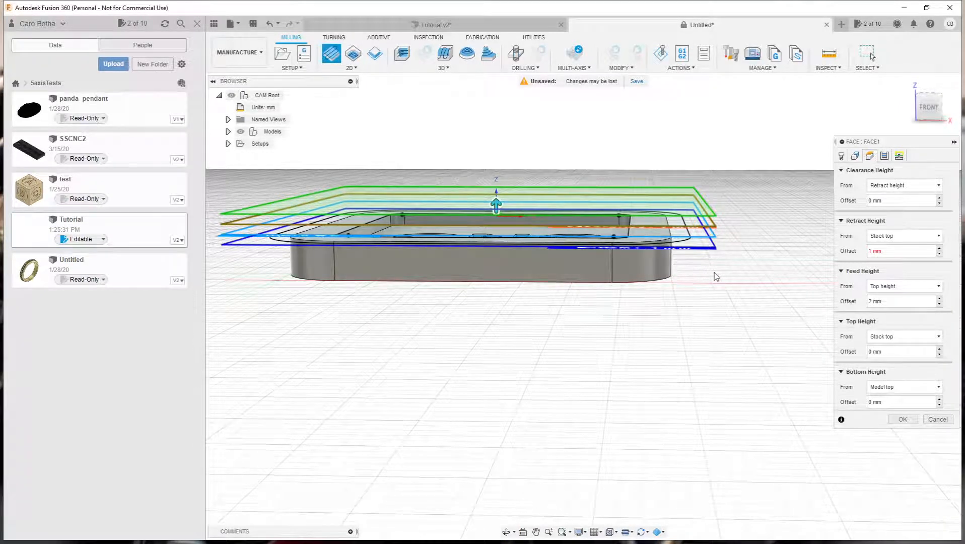
Examine the Face operation's pass settings, including tolerance, stepover and direction, against the selected contour
click(885, 156)
shift+middle_drag(715, 299, 711, 312)
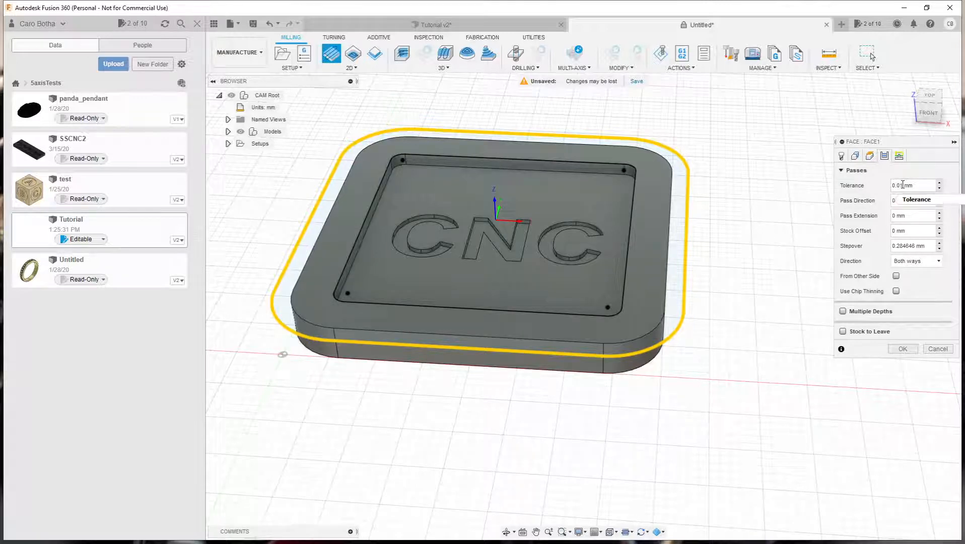
mouse_move(903, 185)
shift+middle_drag(729, 286, 734, 256)
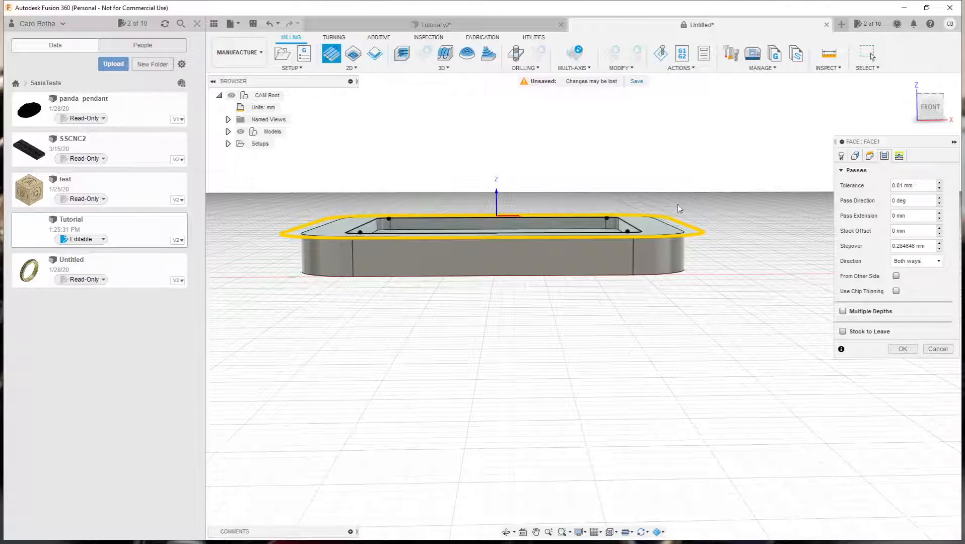
click(843, 311)
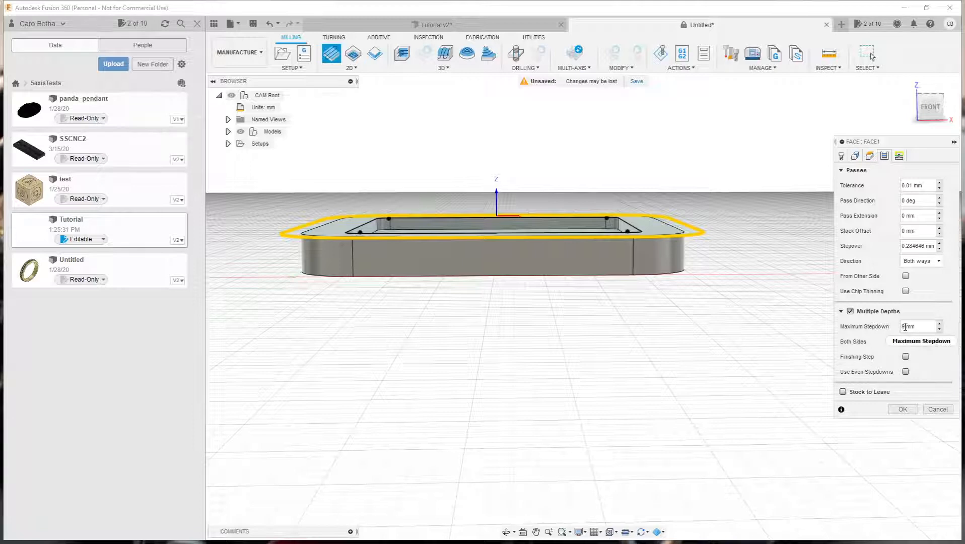
drag(905, 326, 890, 336)
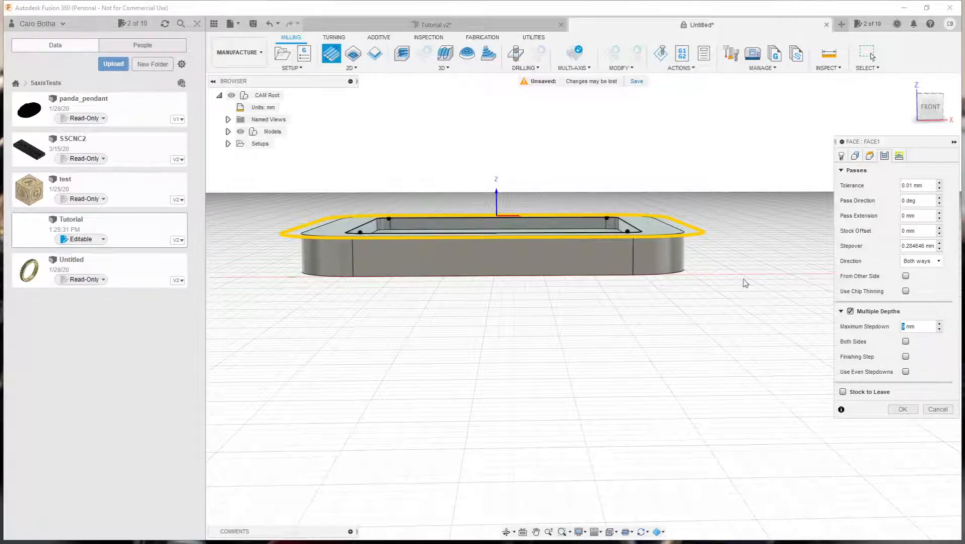
click(850, 311)
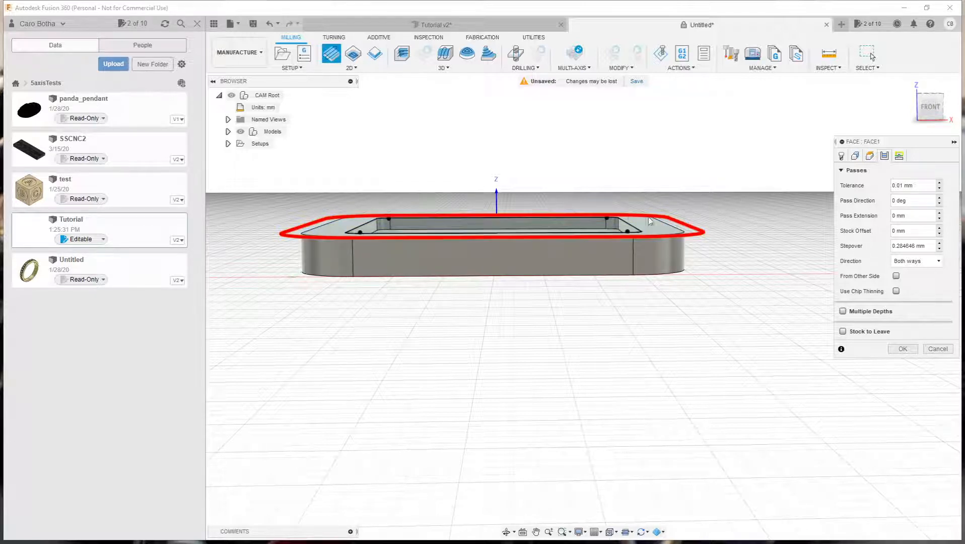
Check the Face operation's linking and lead settings and try to create the operation
shift+middle_drag(695, 272, 694, 292)
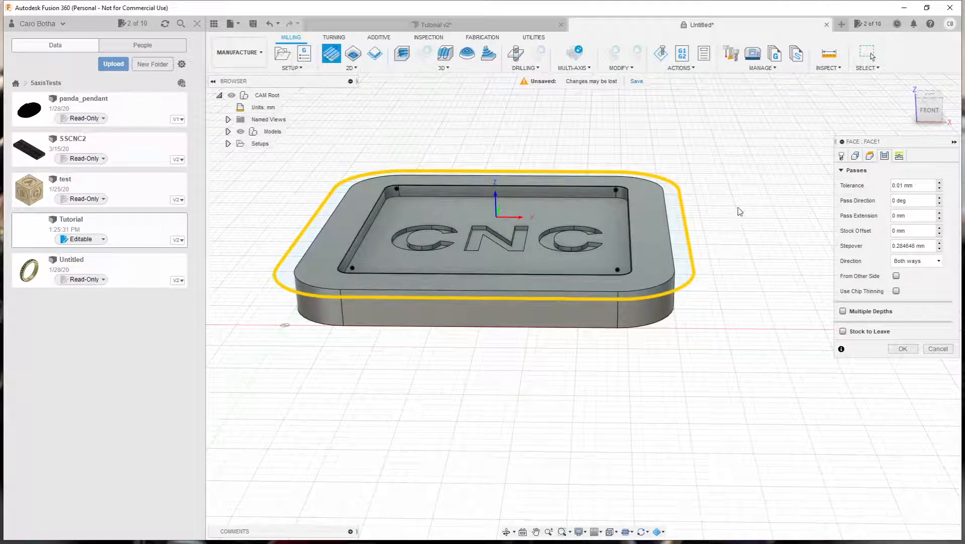
click(899, 156)
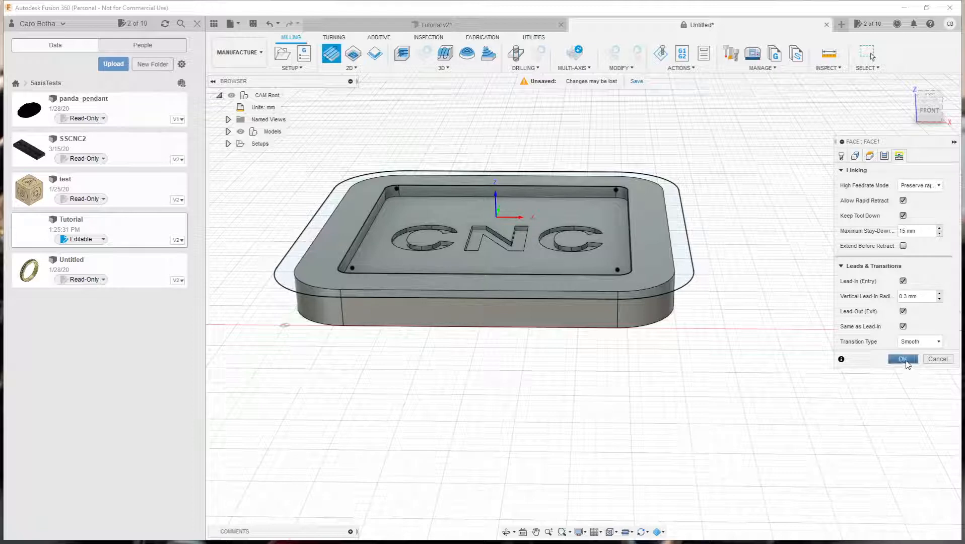
click(903, 360)
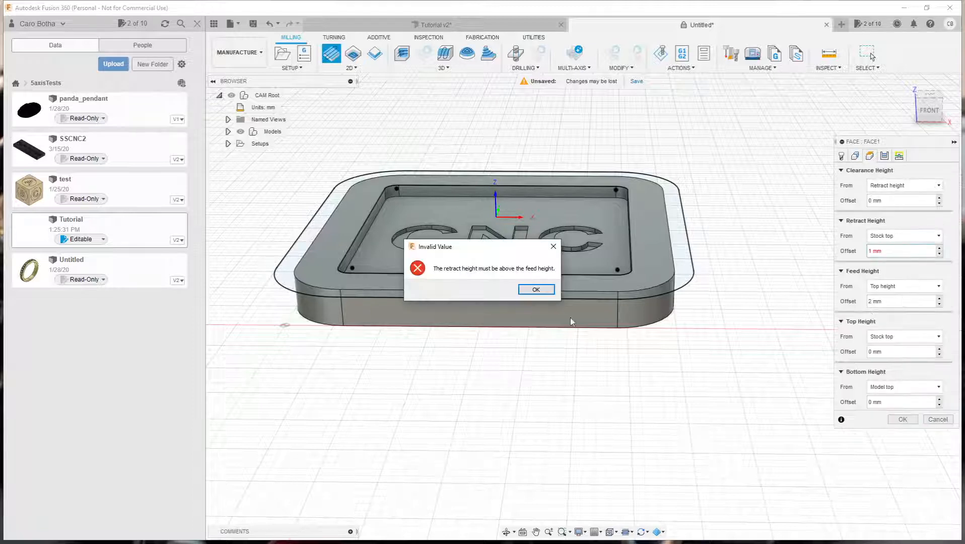
click(540, 291)
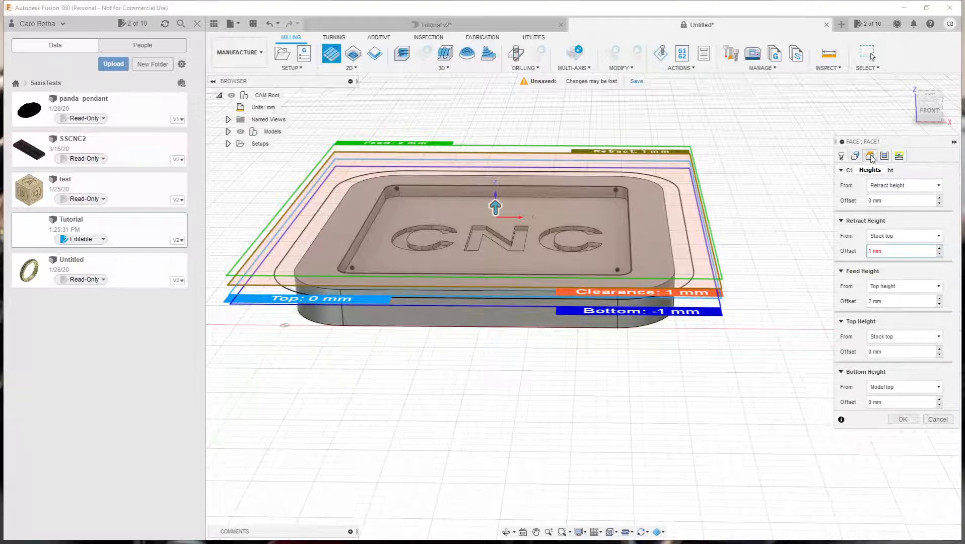
Recheck the Face operation's stock contour and heights and try again to create the operation
click(854, 156)
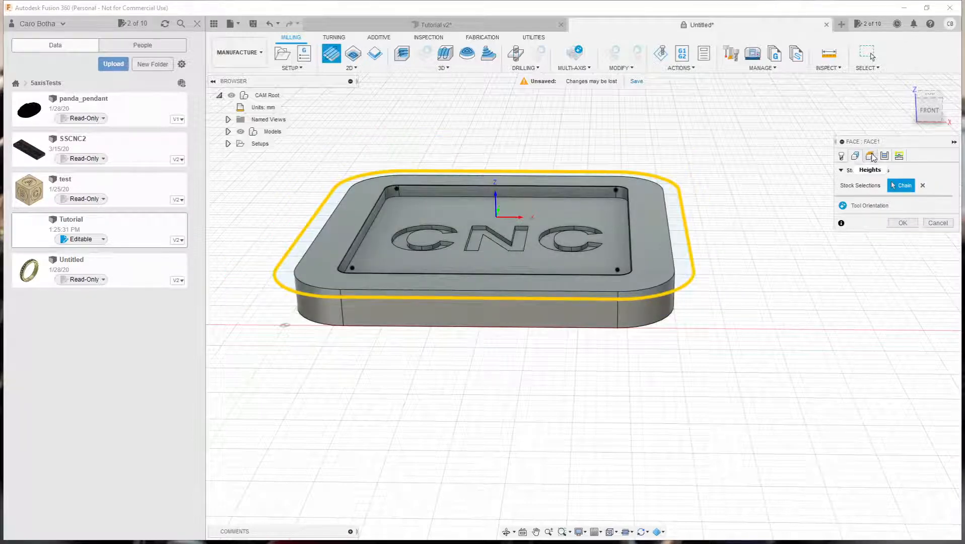
click(869, 156)
mouse_move(631, 369)
mouse_down()
mouse_move(631, 357)
mouse_move(626, 374)
mouse_move(627, 366)
mouse_up()
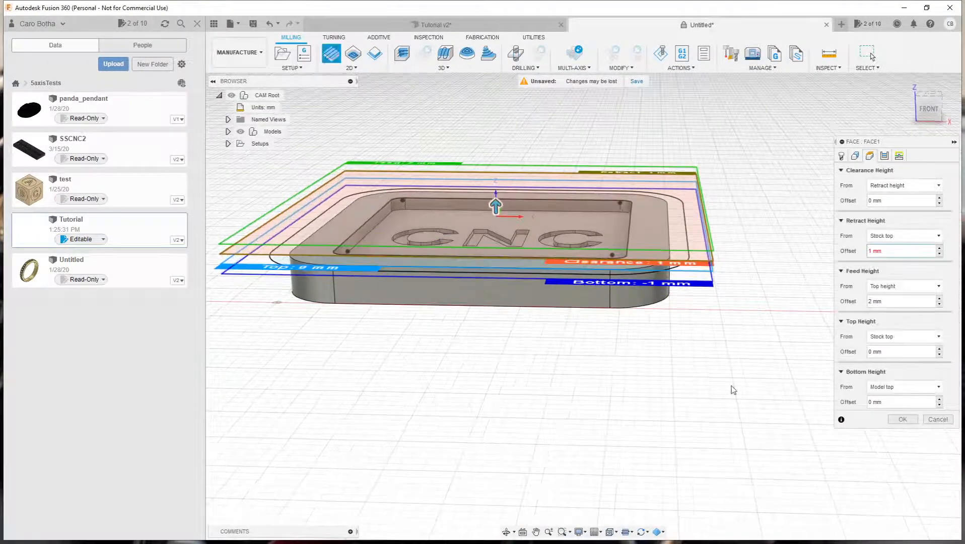
click(902, 419)
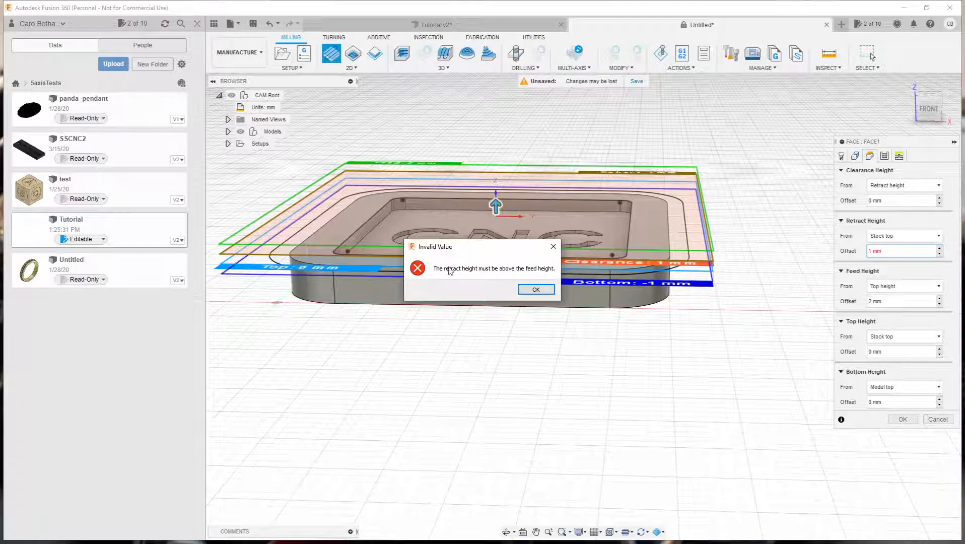
click(536, 291)
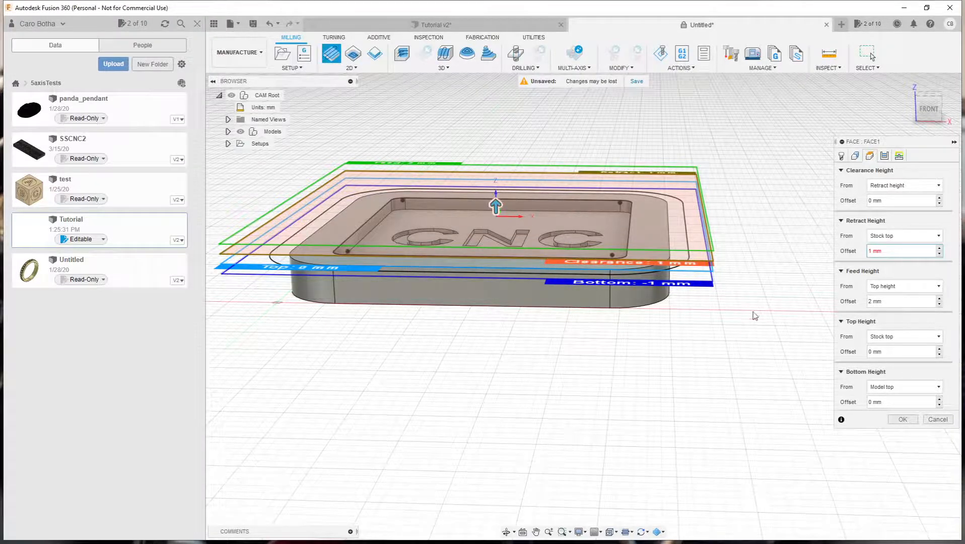
Raise the retract height offset to 3 mm from the stock top and create the Face operation
shift+middle_drag(754, 317, 751, 320)
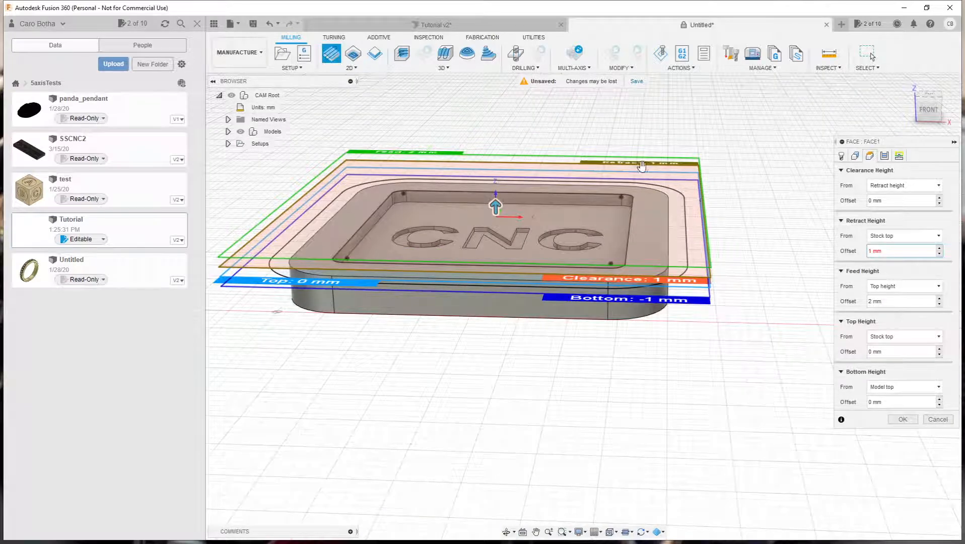
shift+middle_drag(660, 189, 724, 242)
drag(704, 260, 707, 249)
shift+middle_drag(602, 288, 761, 294)
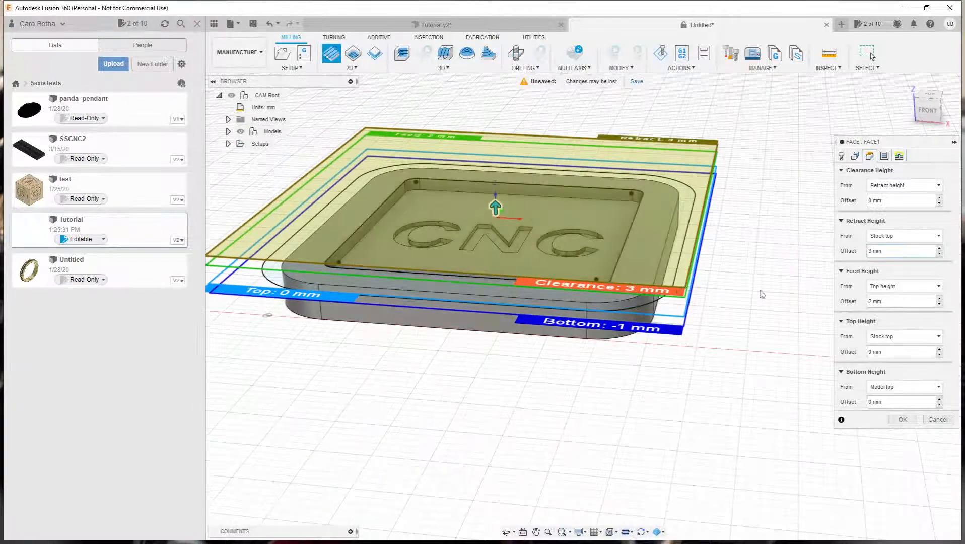
click(902, 419)
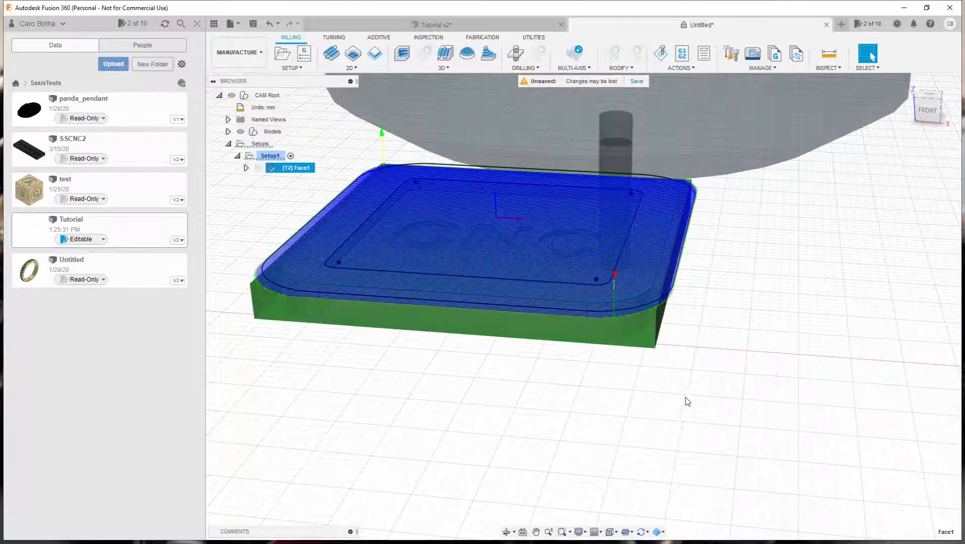
Inspect the generated facing toolpath over the stock, briefly hiding the models and showing them again
shift+middle_drag(536, 383, 600, 381)
scroll(729, 380, up, 3)
scroll(731, 375, down, 5)
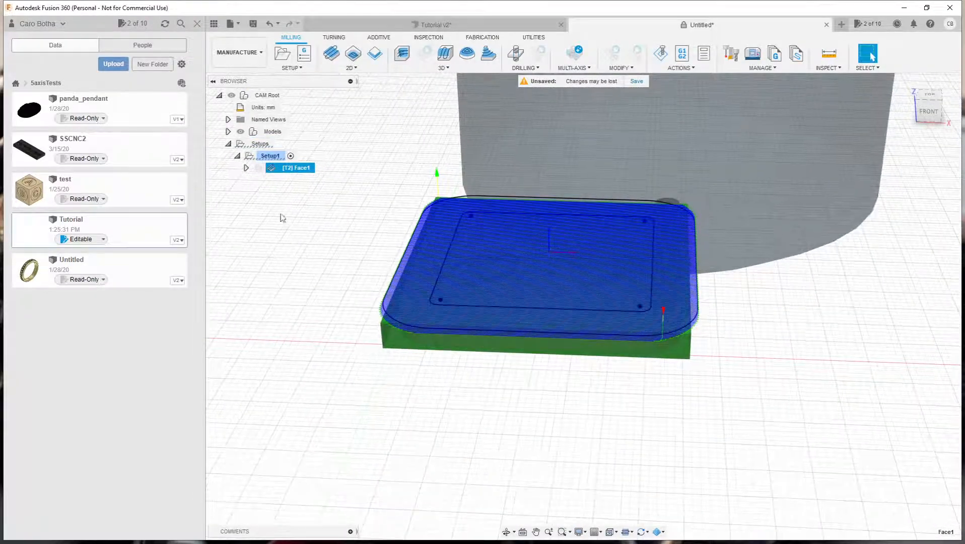
click(241, 132)
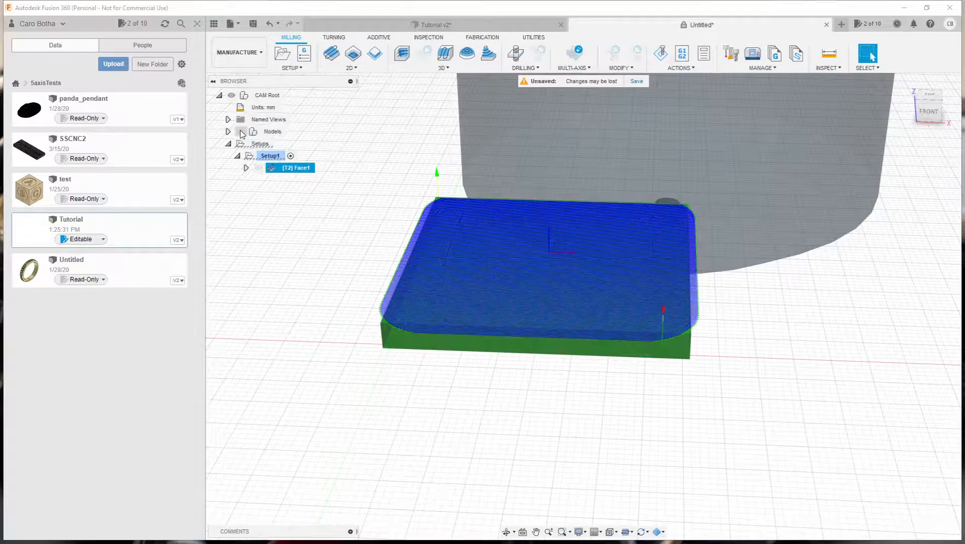
click(240, 132)
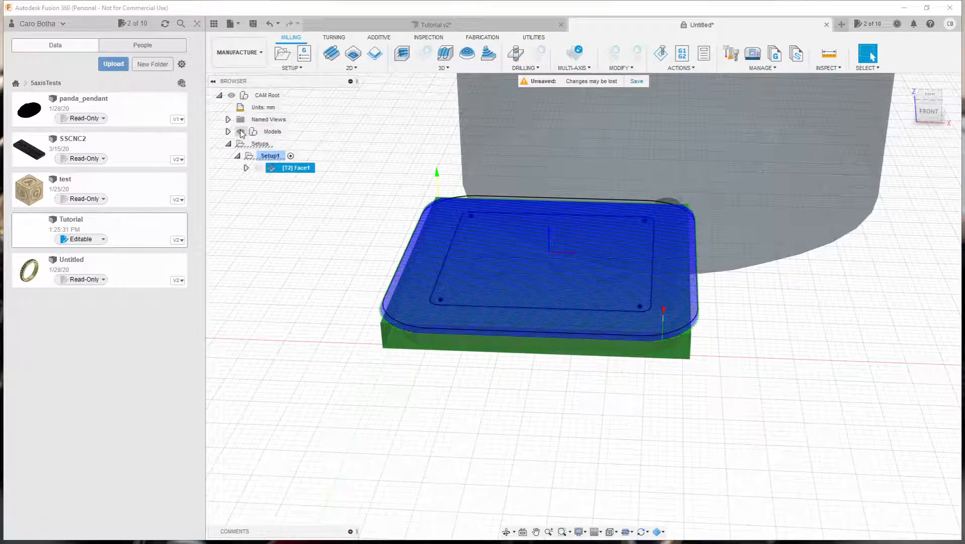
Open the simulation of Setup1 and set its stock mode to Standard
right_click(269, 157)
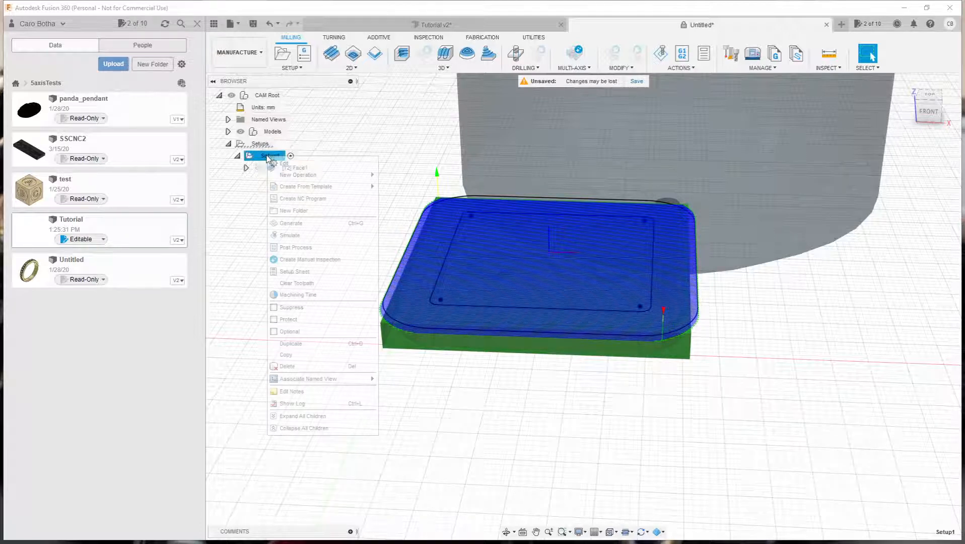
click(291, 236)
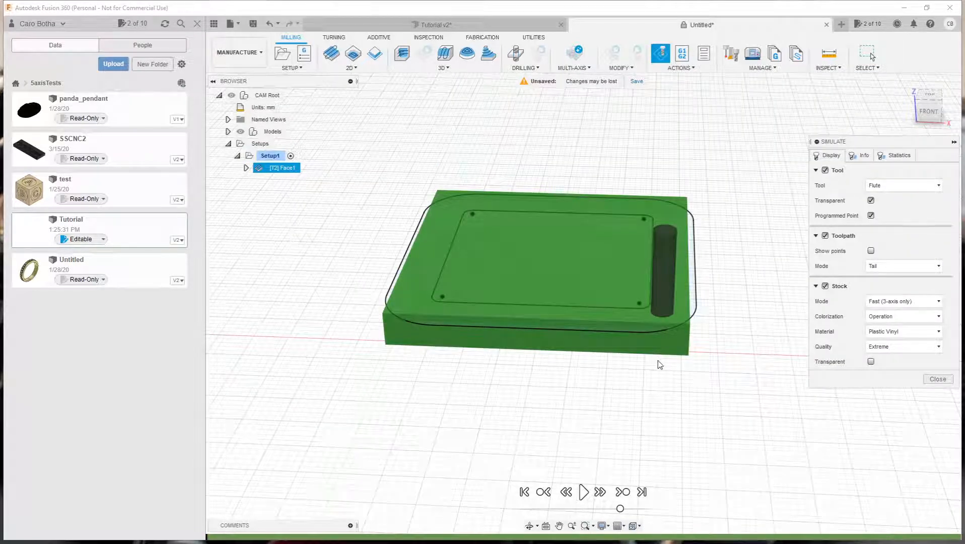
click(876, 303)
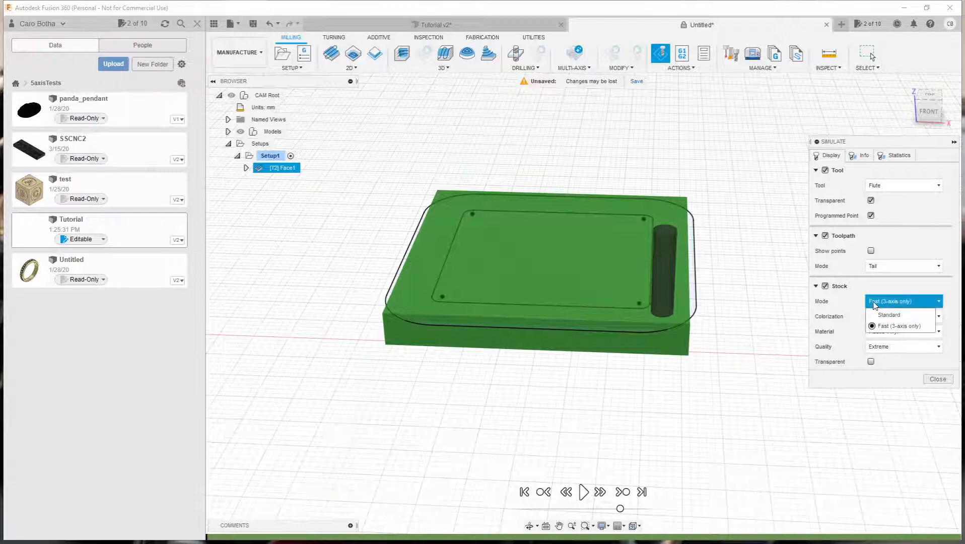
click(880, 315)
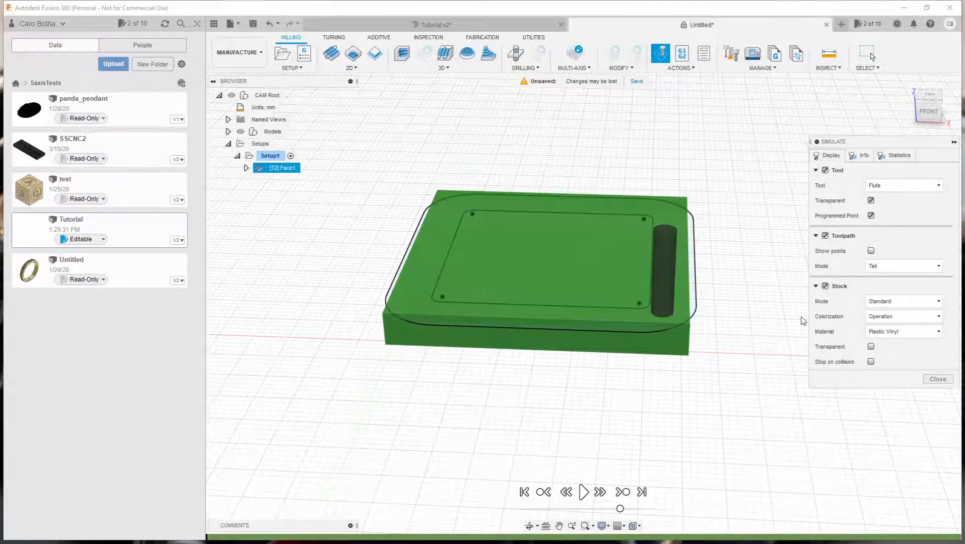
Switch the simulation's stock mode to Fast (3-axis only) and look through its quality options
click(887, 301)
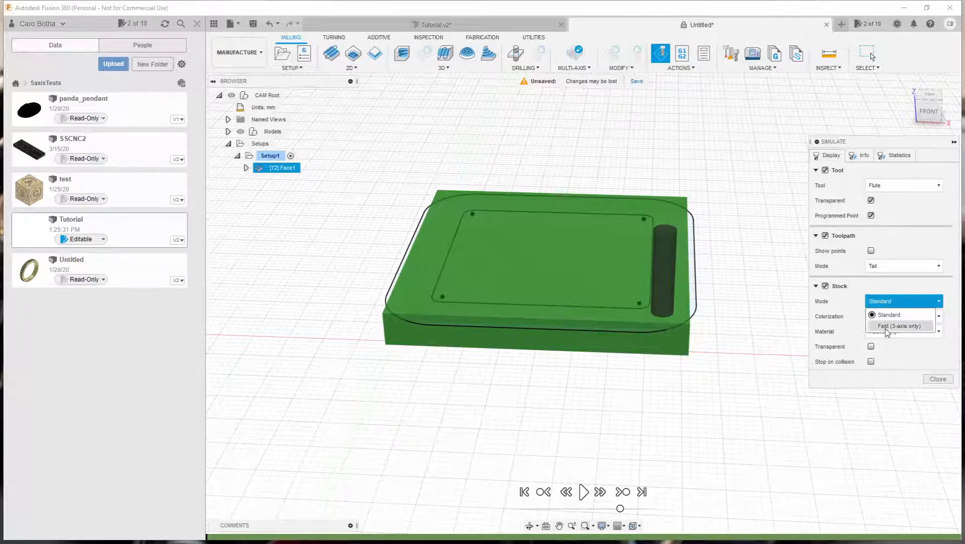
click(885, 326)
click(879, 348)
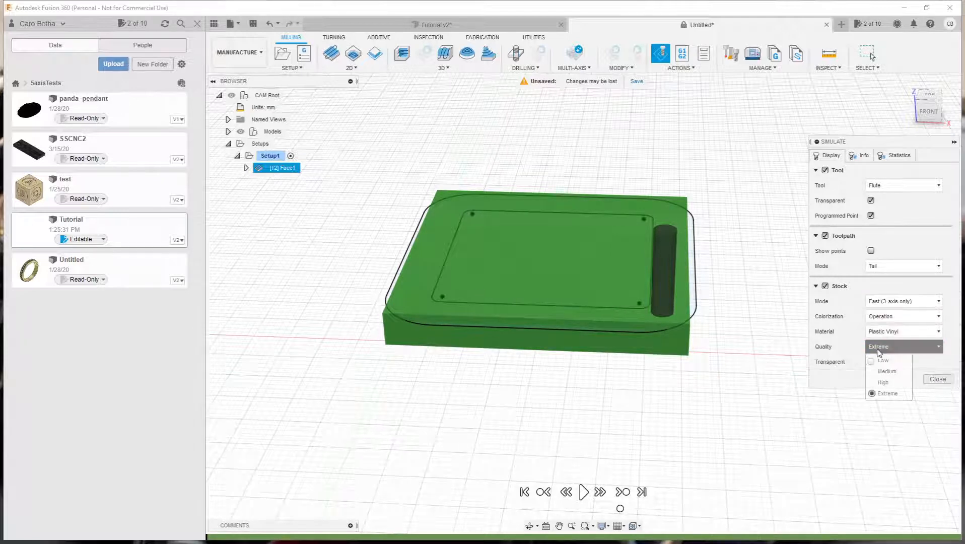
click(878, 347)
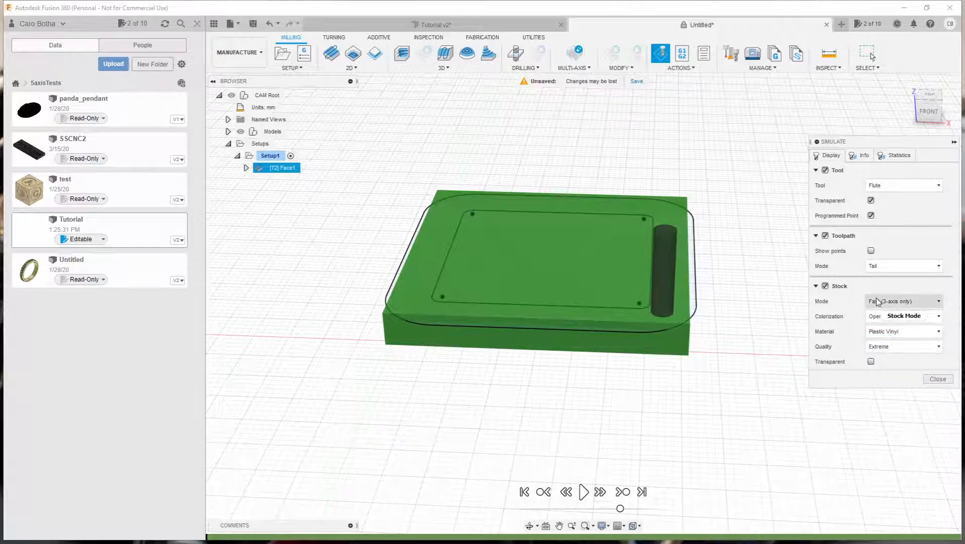
Set the simulation's stock mode back to Standard and reduce the playback speed
click(887, 301)
click(882, 315)
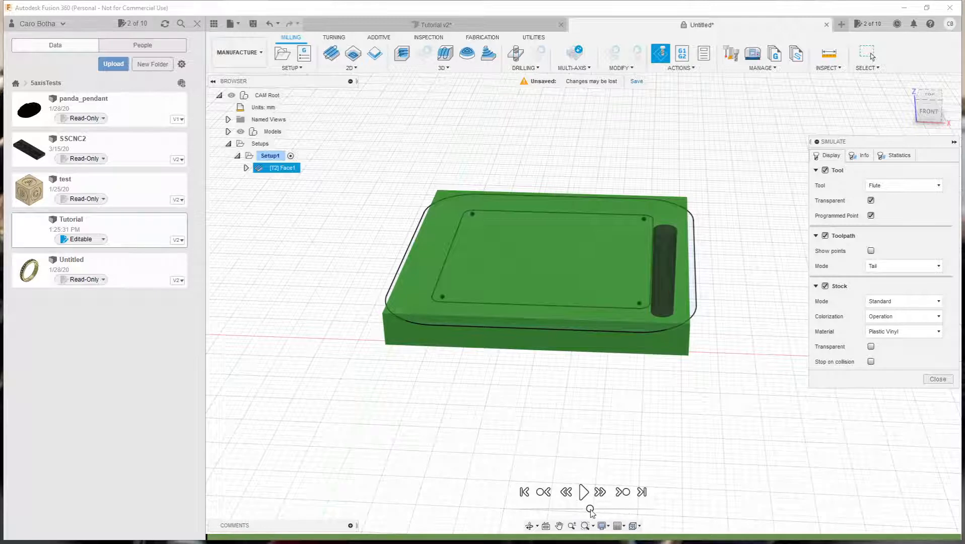
mouse_move(618, 512)
mouse_down()
mouse_move(590, 511)
mouse_move(615, 509)
mouse_move(602, 510)
mouse_up()
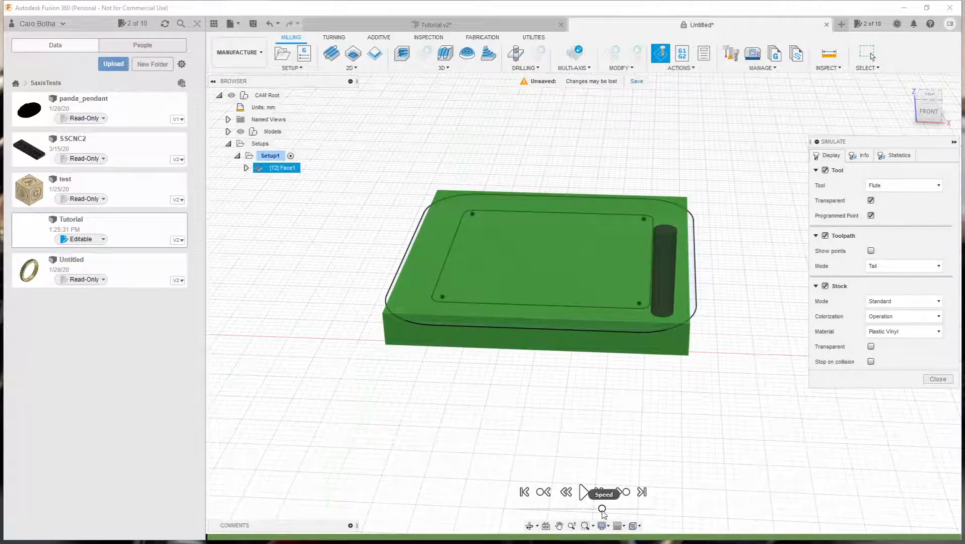
Play the facing simulation and watch the tool's passes over the stock from several angles
click(583, 491)
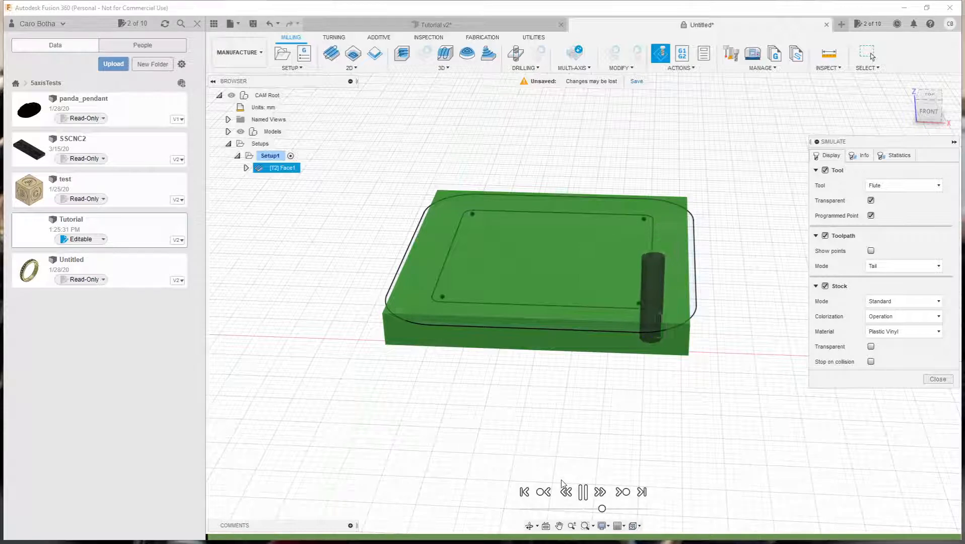
shift+middle_drag(556, 476, 513, 426)
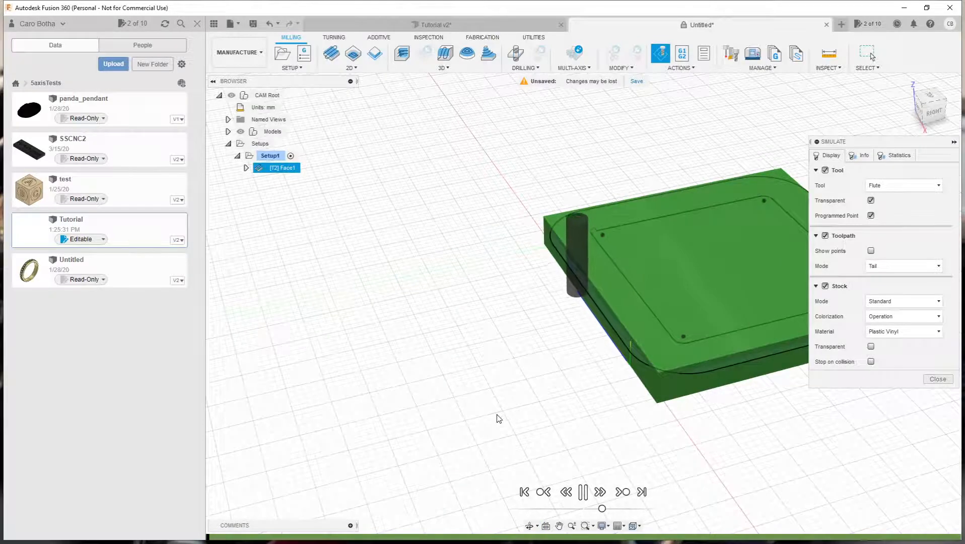
shift+middle_drag(496, 415, 541, 404)
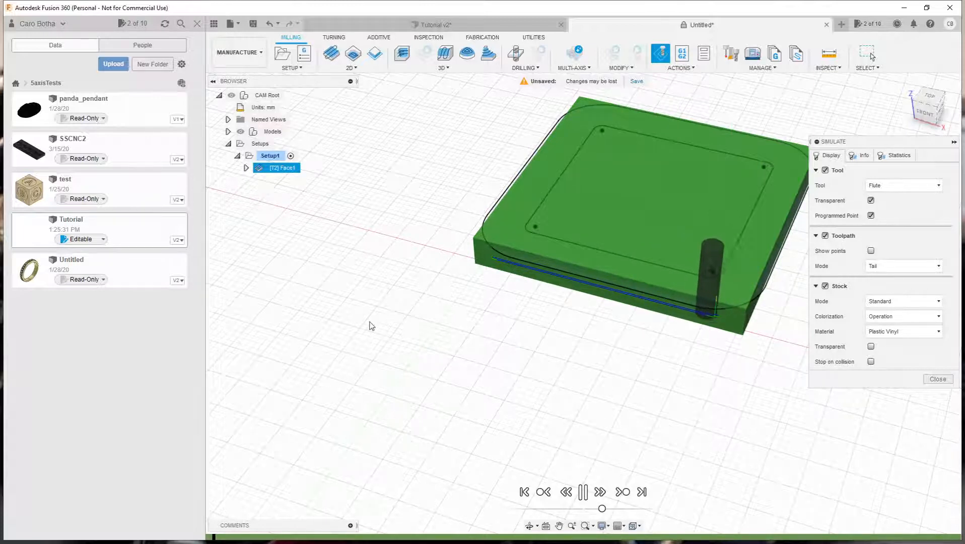
shift+middle_drag(443, 323, 585, 327)
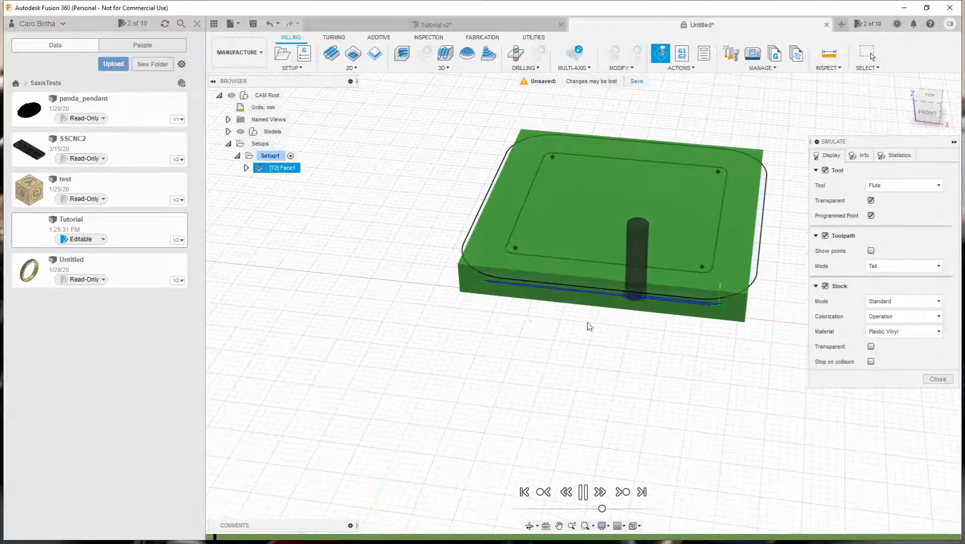
Increase the simulation playback speed, run the facing operation to its end, inspect the faced stock, and close the simulation
drag(602, 509, 626, 509)
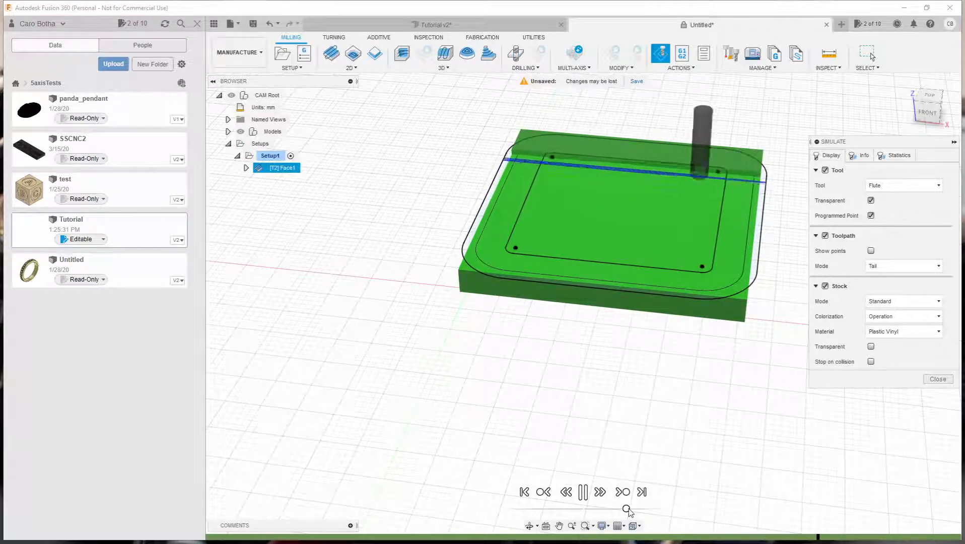
drag(626, 510, 620, 509)
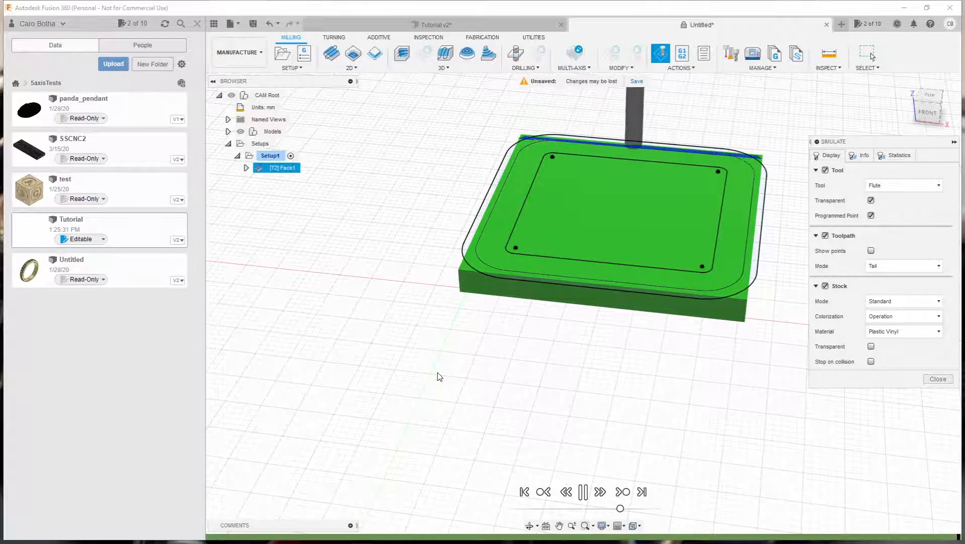
mouse_move(424, 359)
shift+middle_down()
mouse_move(448, 393)
mouse_move(480, 333)
mouse_move(424, 329)
mouse_move(415, 358)
shift+middle_up()
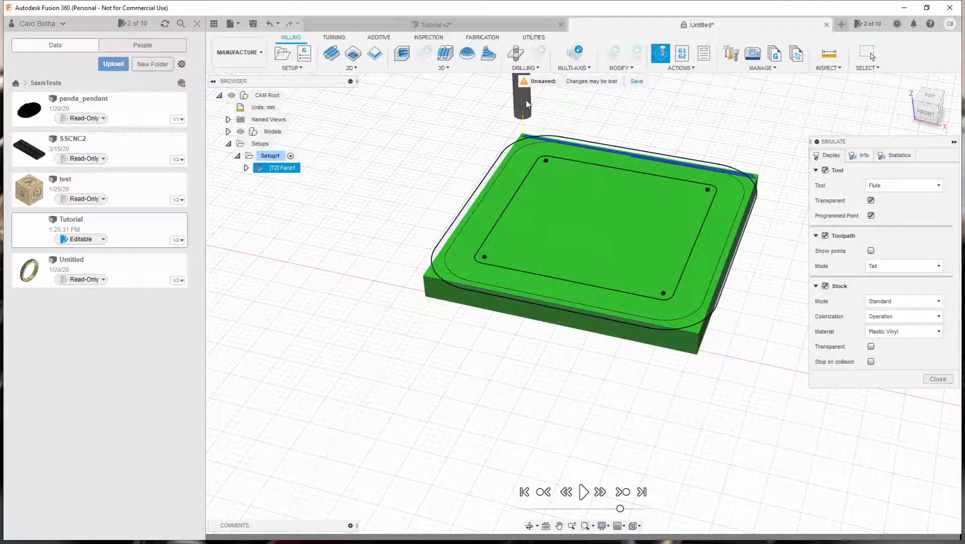
mouse_move(363, 294)
shift+middle_down()
mouse_move(388, 287)
mouse_move(367, 304)
shift+middle_up()
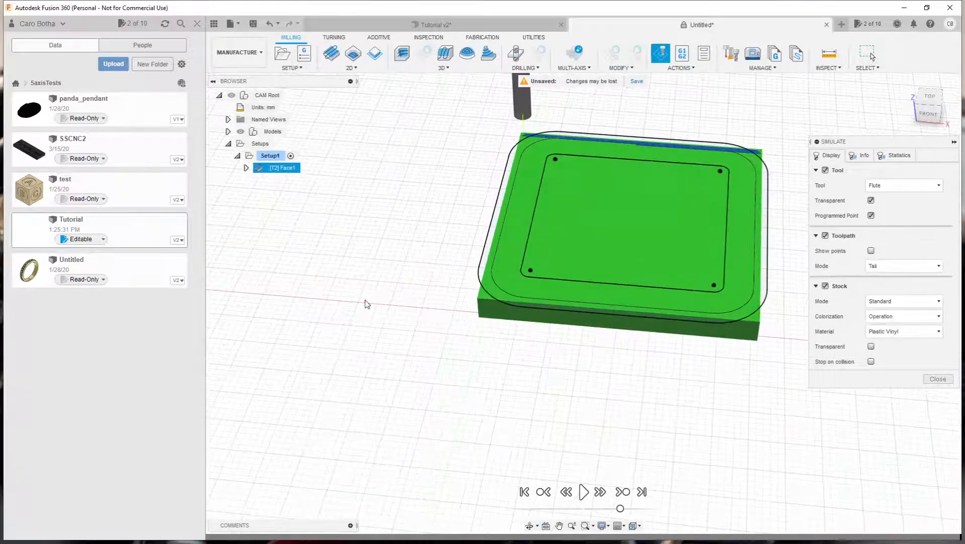
click(937, 379)
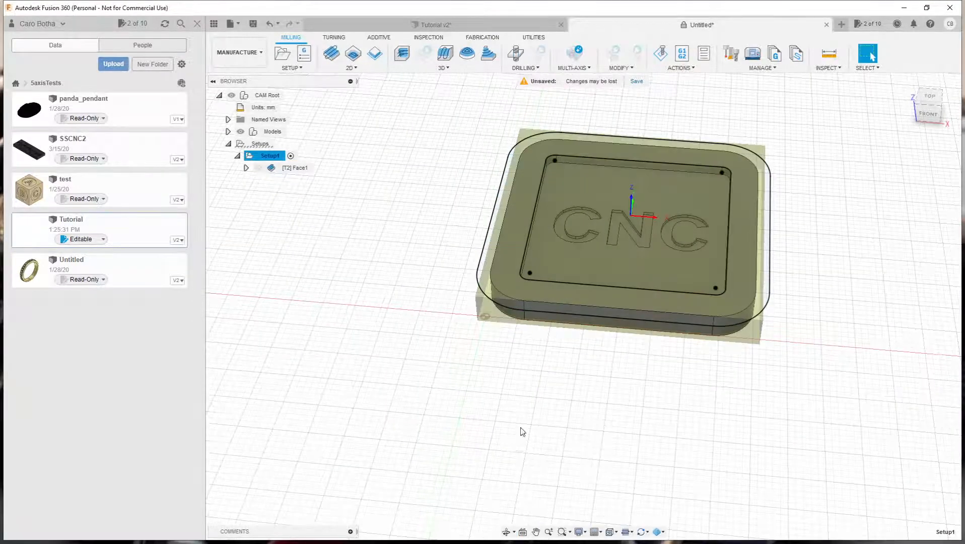
Expand the model's component in the browser, briefly show the CNC text sketch Sketch3, hide it again, and inspect the engraved pocket
mouse_move(522, 431)
shift+middle_down()
mouse_move(546, 390)
mouse_move(517, 383)
mouse_move(528, 432)
shift+middle_up()
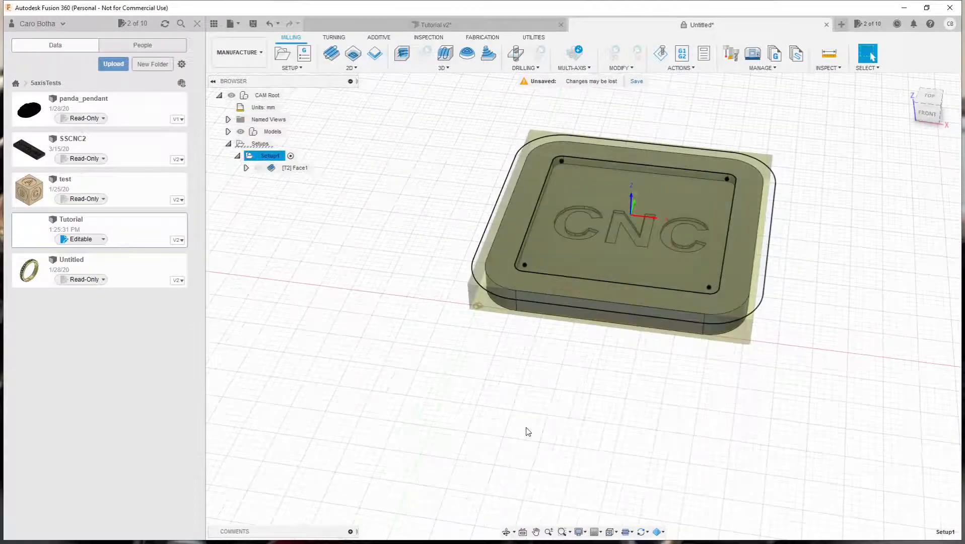
scroll(463, 417, up, 1)
scroll(530, 386, down, 4)
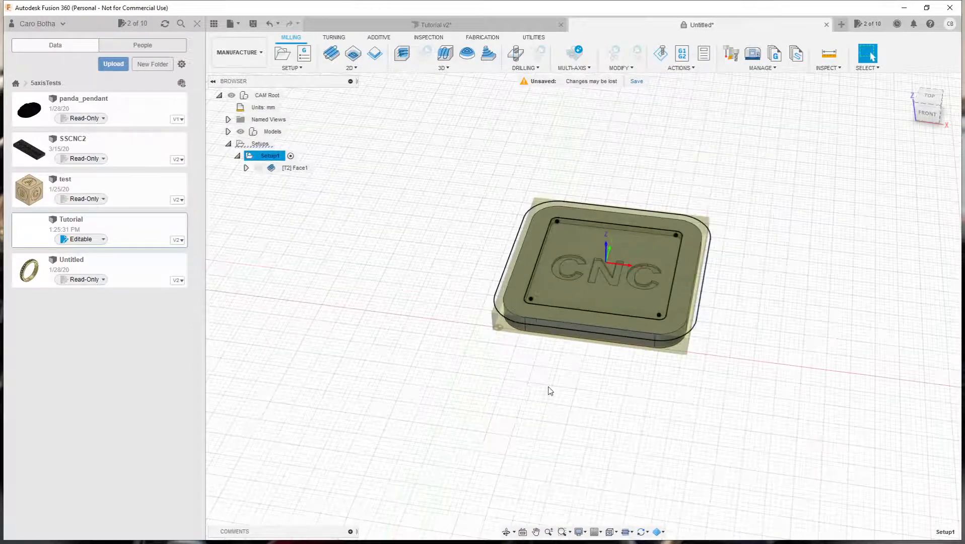
scroll(571, 240, down, 1)
scroll(585, 238, up, 3)
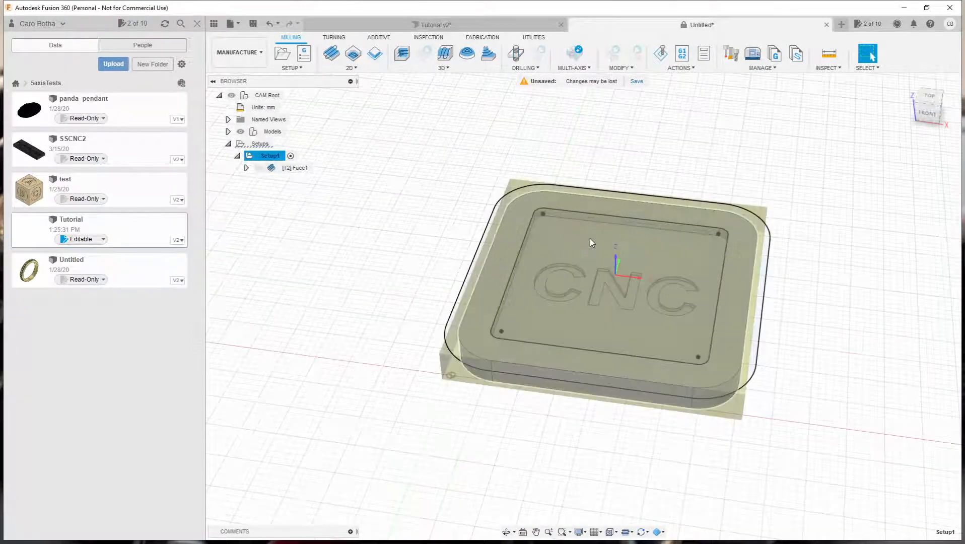
scroll(590, 238, up, 2)
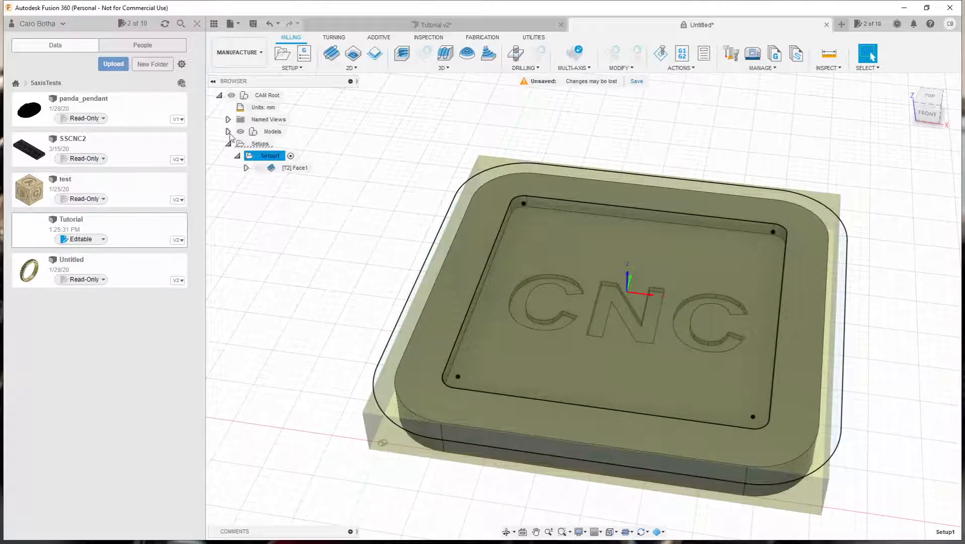
click(229, 132)
click(237, 144)
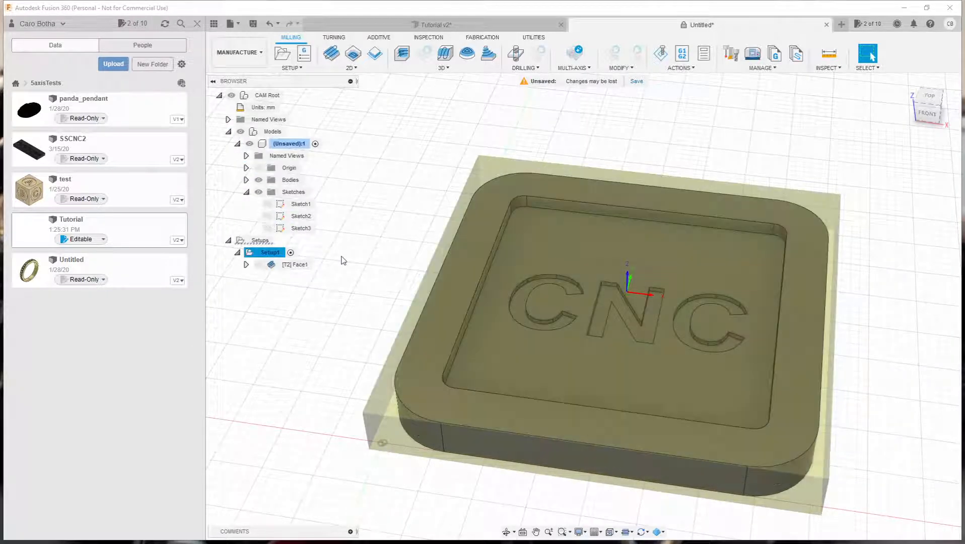
scroll(366, 236, up, 1)
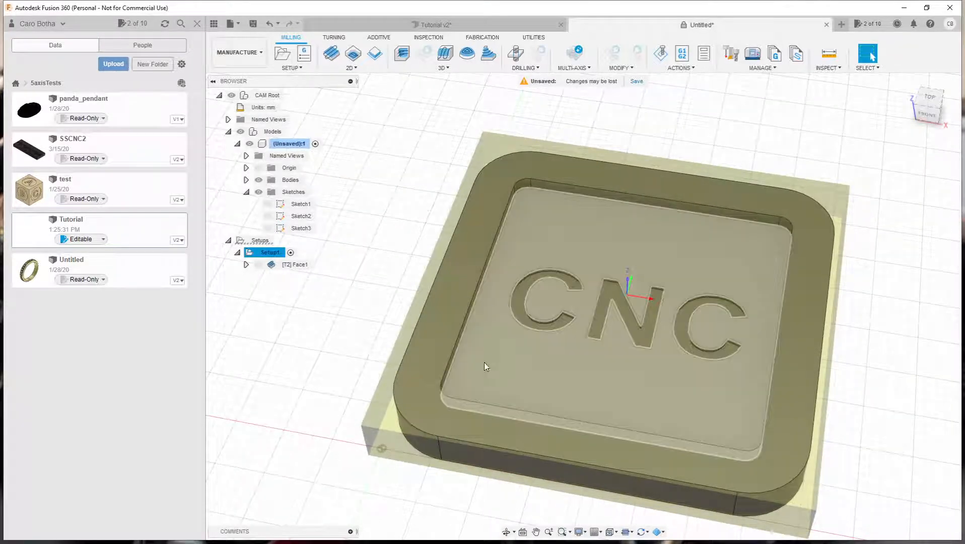
click(267, 228)
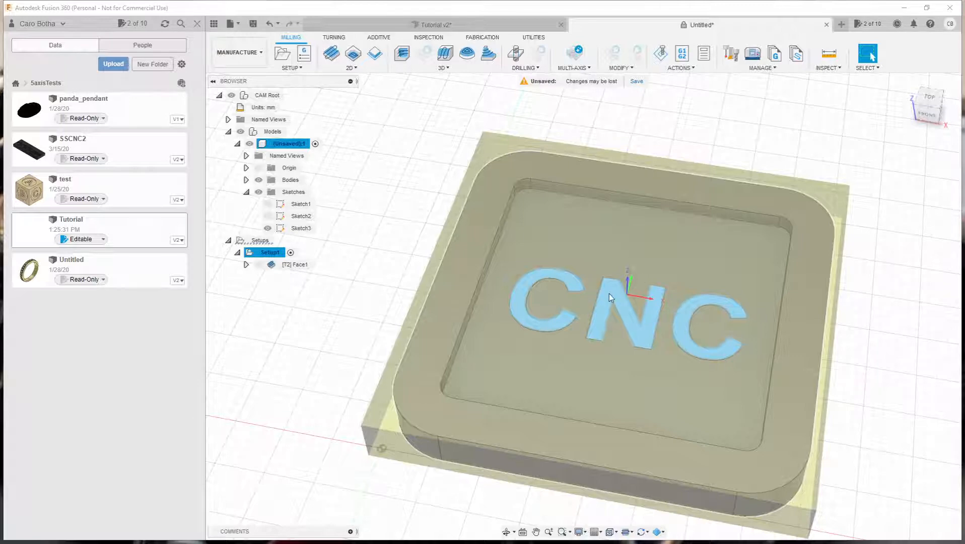
click(267, 228)
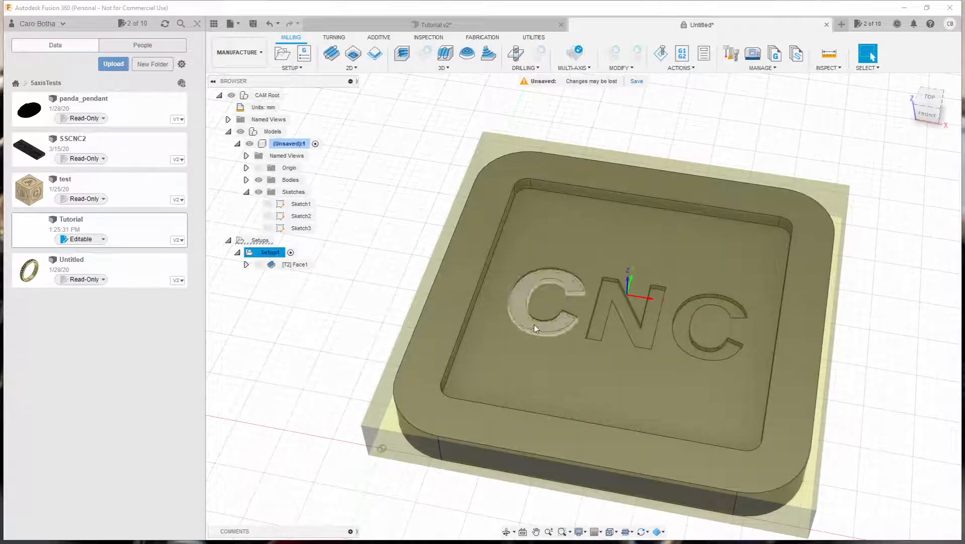
shift+middle_drag(358, 317, 373, 298)
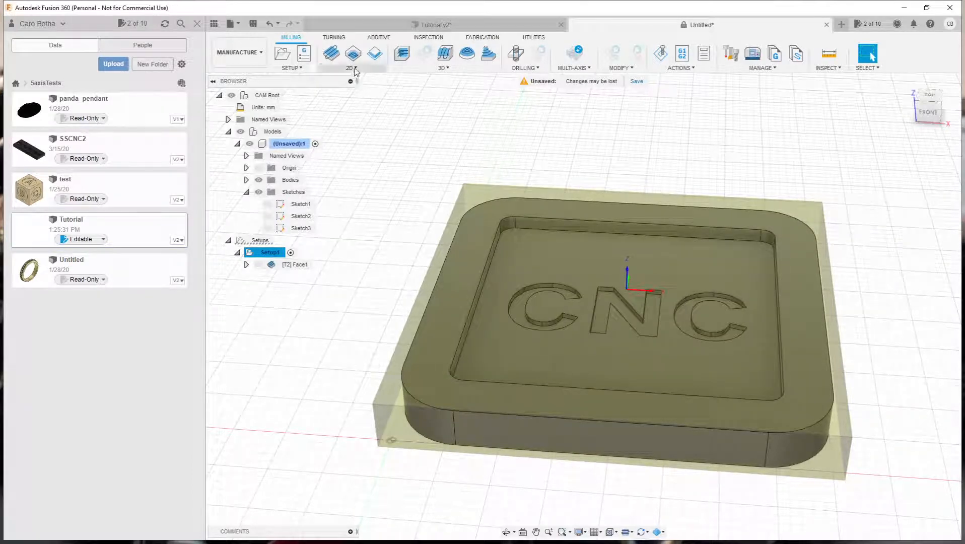
Create a 2D Pocket operation in Setup1 and set its feed and speed preset to Aluminum - Finishing
click(350, 68)
click(349, 90)
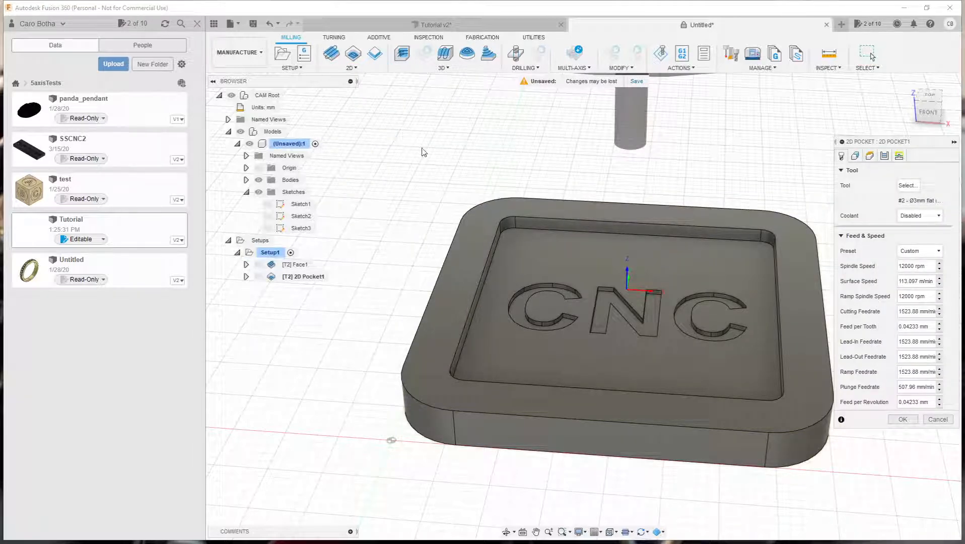
scroll(388, 161, down, 2)
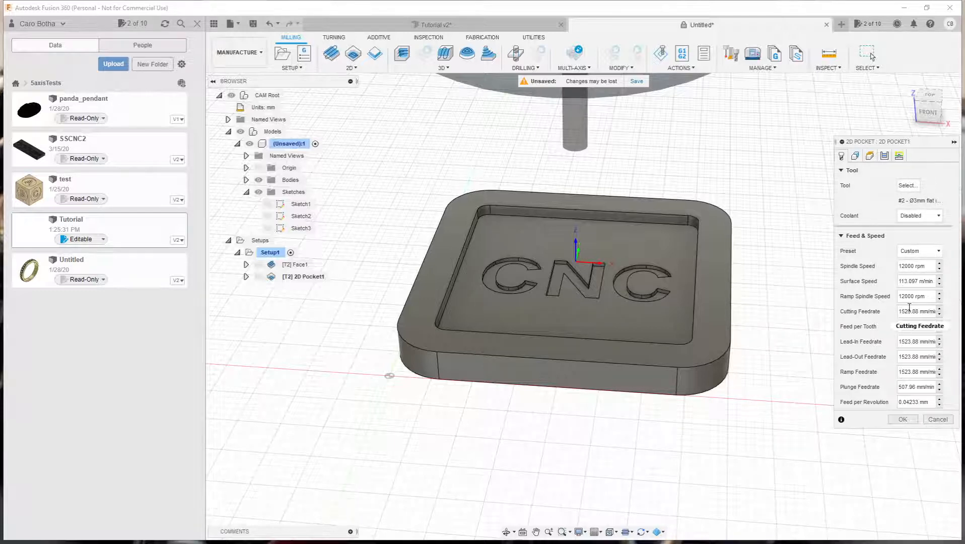
click(914, 250)
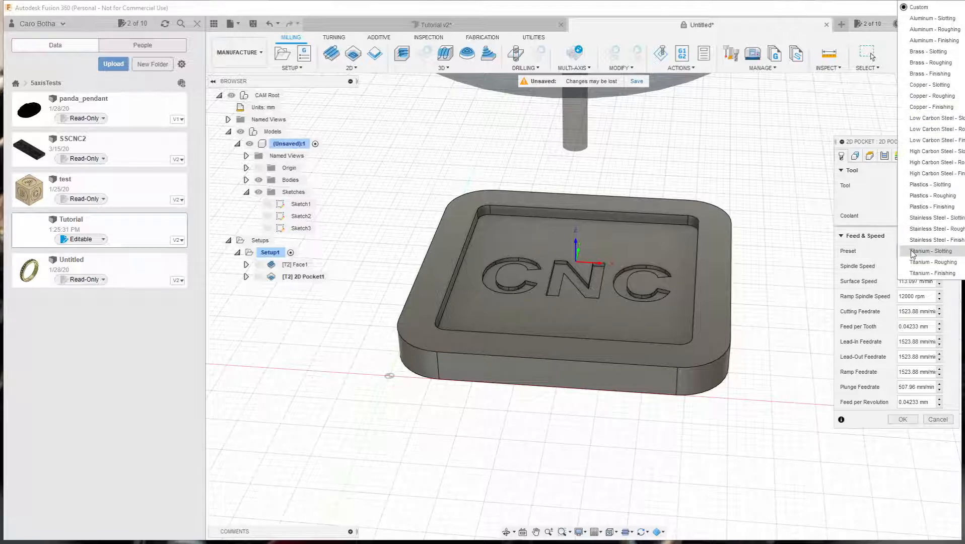
click(921, 40)
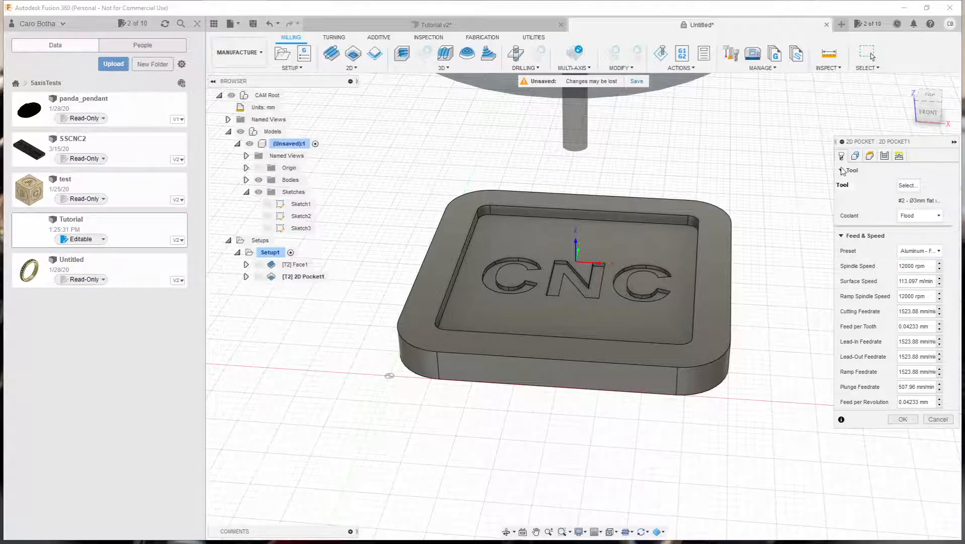
Select the square pocket's floor outline as the pocket geometry and open the operation's height settings
click(855, 156)
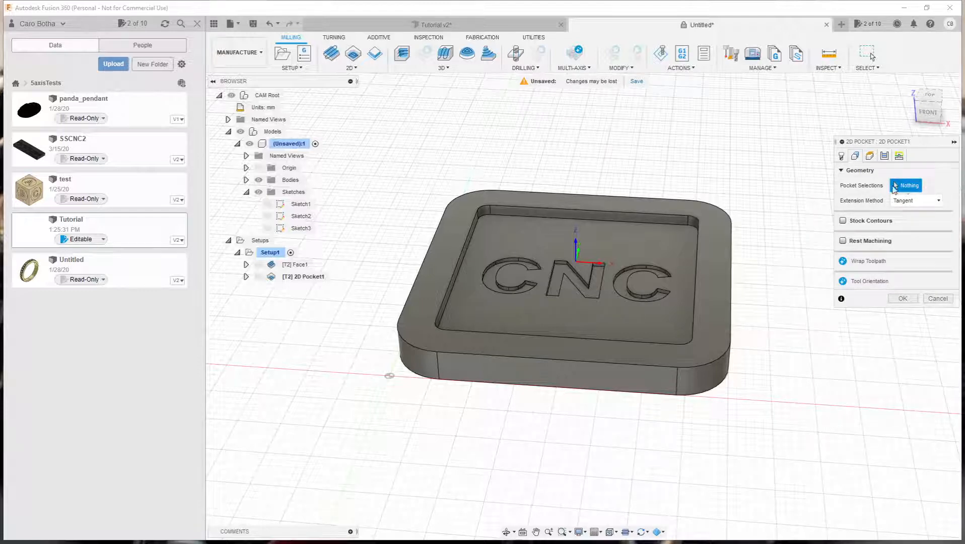
click(516, 215)
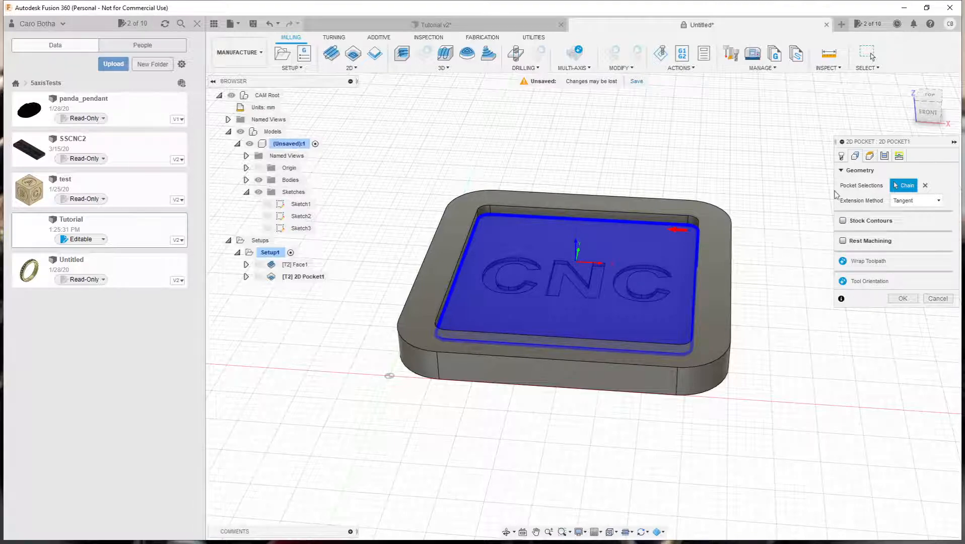
click(869, 155)
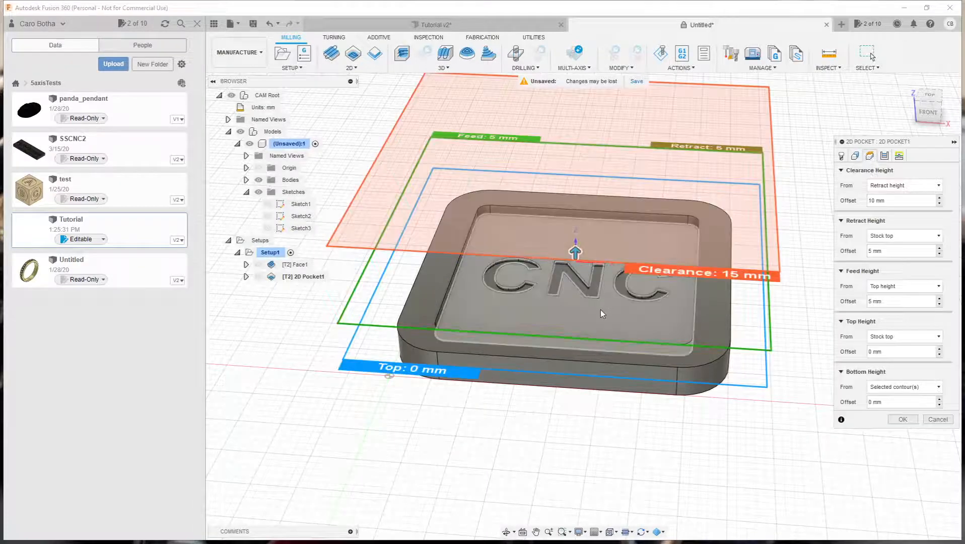
Lower the 2D pocket's retract and feed height offsets to 1 mm and its clearance height offset to 2 mm
shift+middle_drag(600, 310, 524, 293)
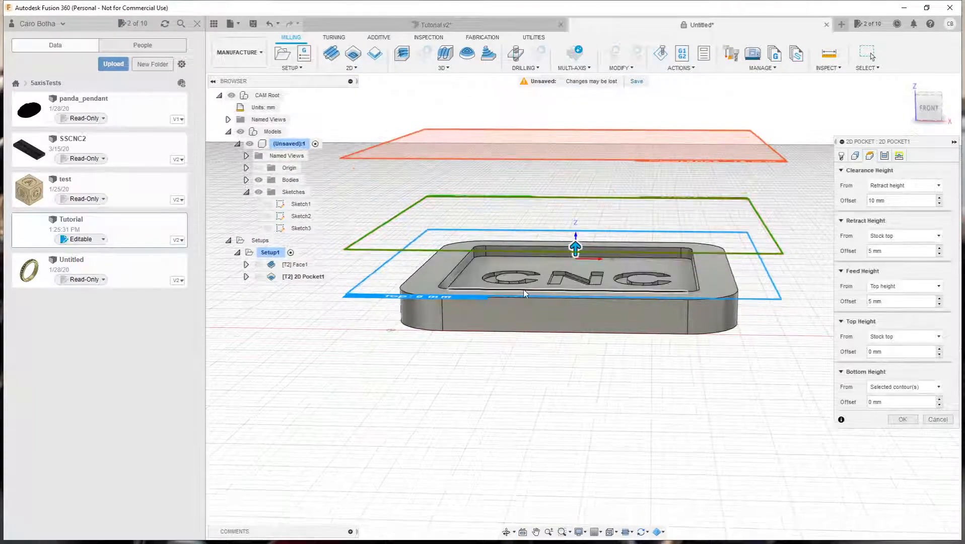
drag(347, 249, 349, 283)
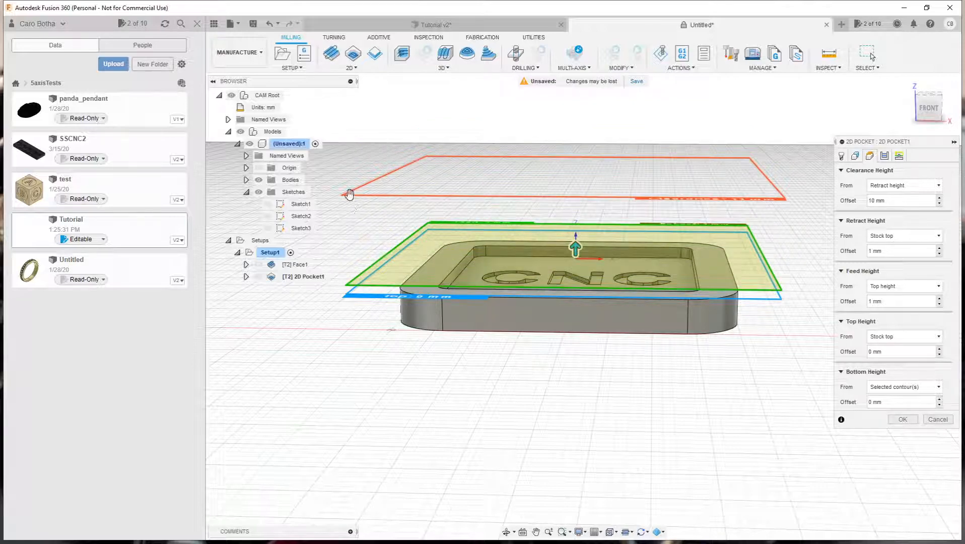
drag(350, 195, 350, 265)
mouse_move(454, 220)
shift+middle_down()
mouse_move(456, 244)
mouse_move(448, 227)
shift+middle_up()
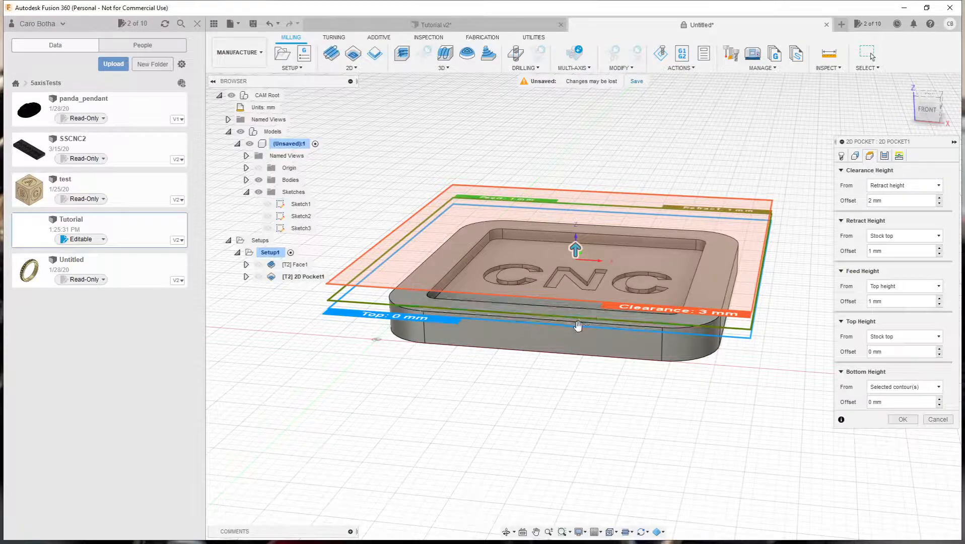
mouse_move(582, 319)
shift+middle_down()
mouse_move(583, 310)
mouse_move(588, 324)
shift+middle_up()
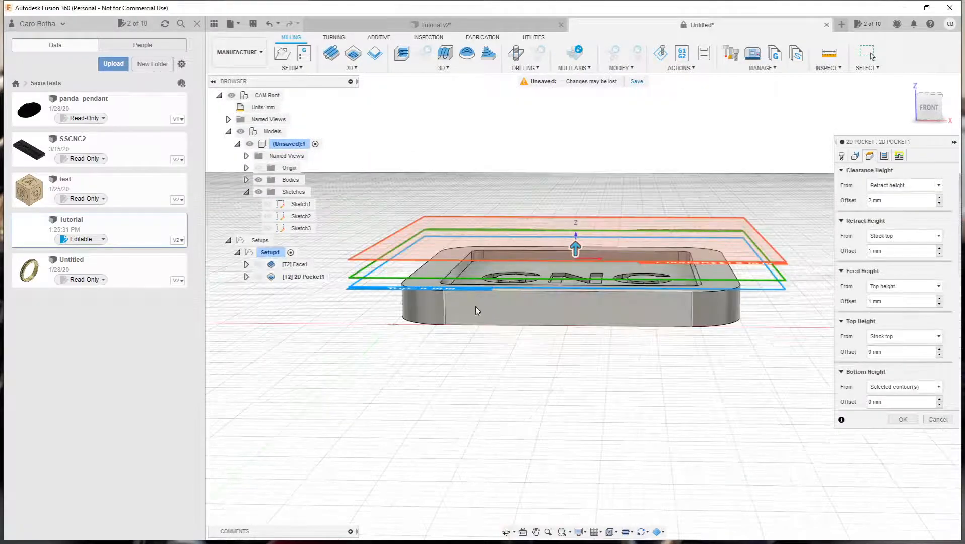
Reference the 2D pocket's top height from the model top
scroll(438, 292, up, 4)
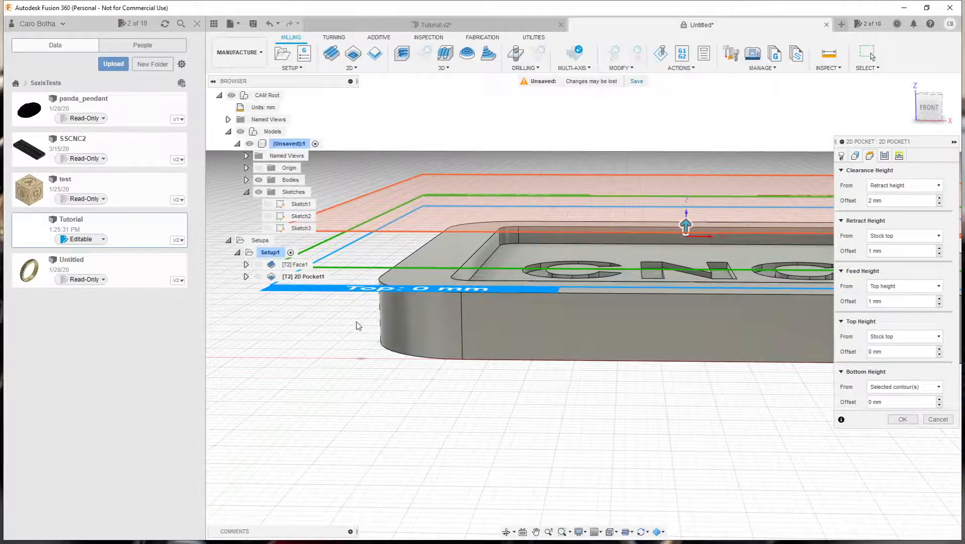
shift+middle_drag(356, 326, 355, 306)
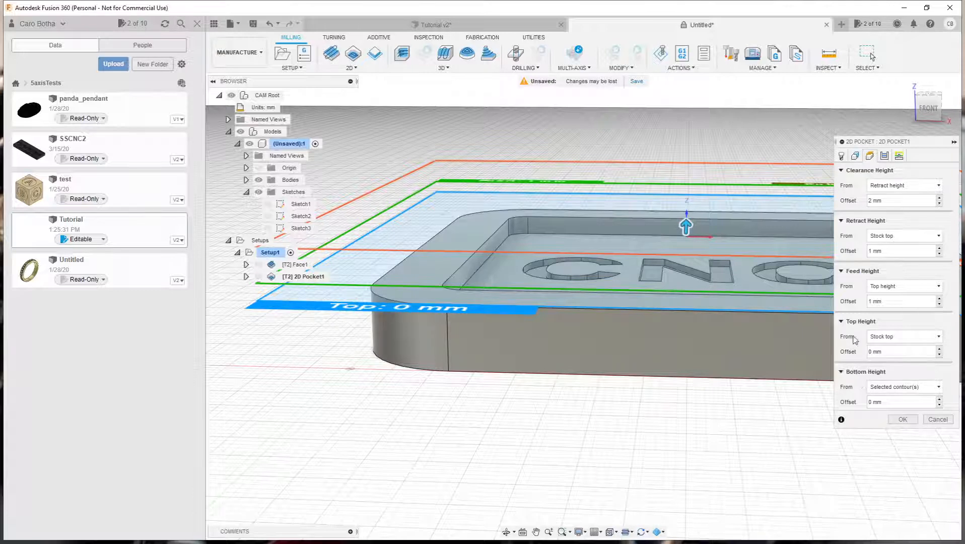
click(883, 338)
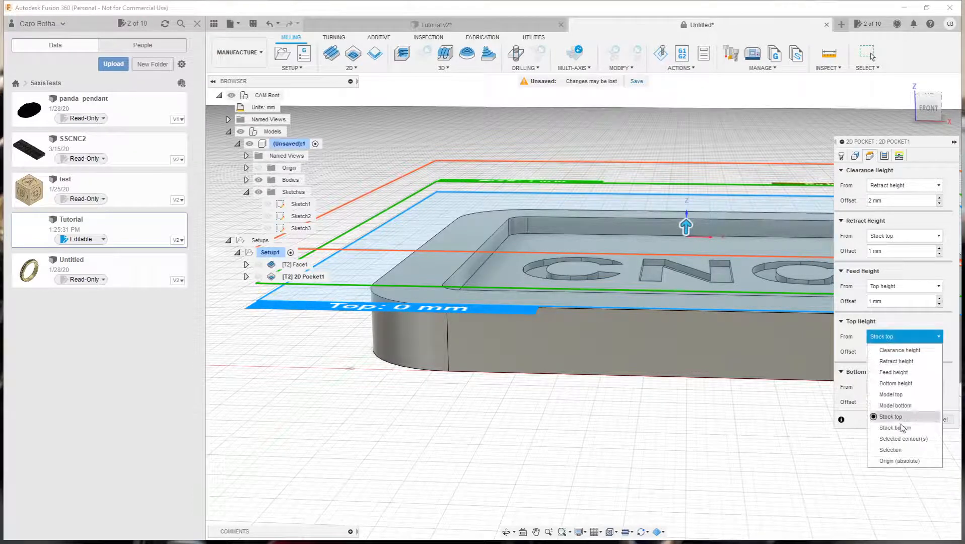
click(890, 395)
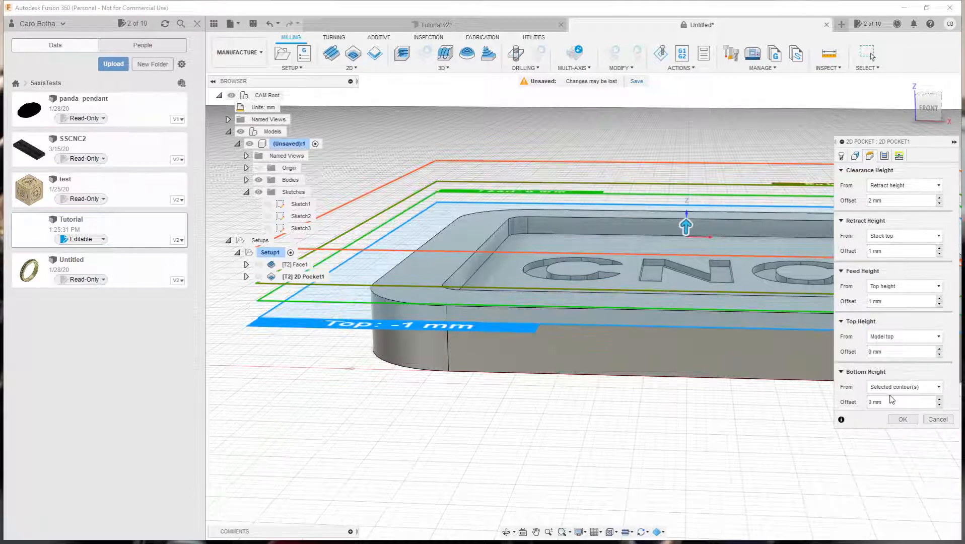
mouse_move(609, 462)
shift+middle_down()
mouse_move(602, 448)
mouse_move(593, 460)
shift+middle_up()
scroll(436, 408, up, 1)
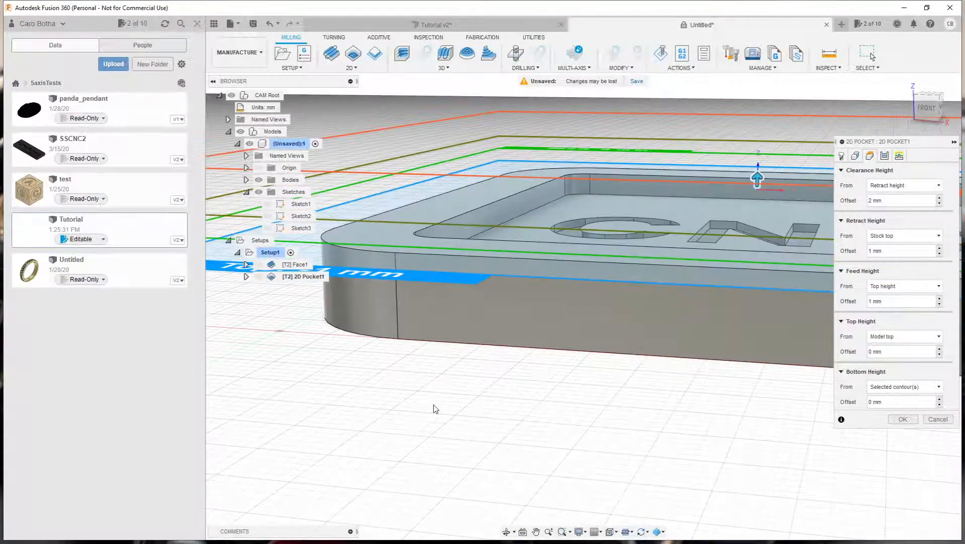
scroll(435, 408, down, 2)
scroll(438, 411, down, 2)
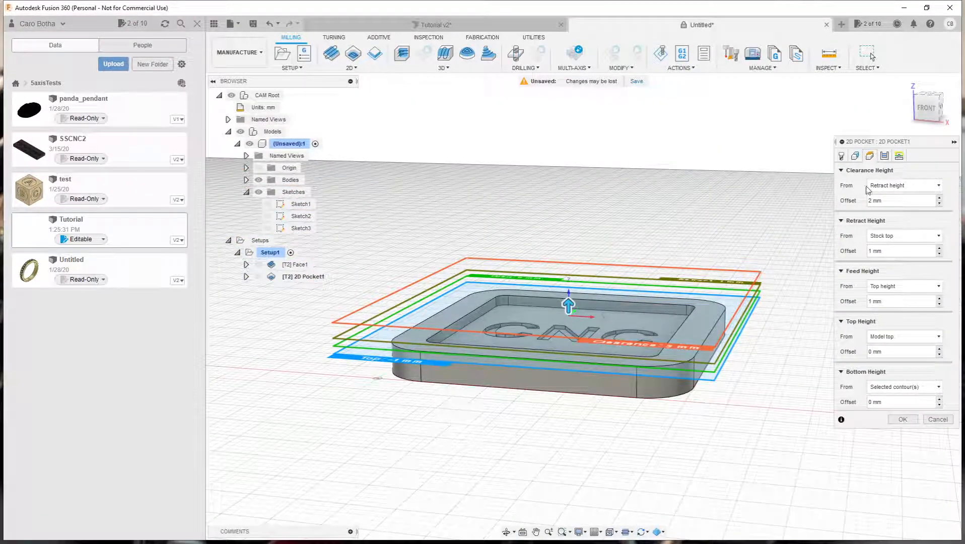
Set the tolerance in the 2D pocket's passes settings to 0.01 mm
click(884, 155)
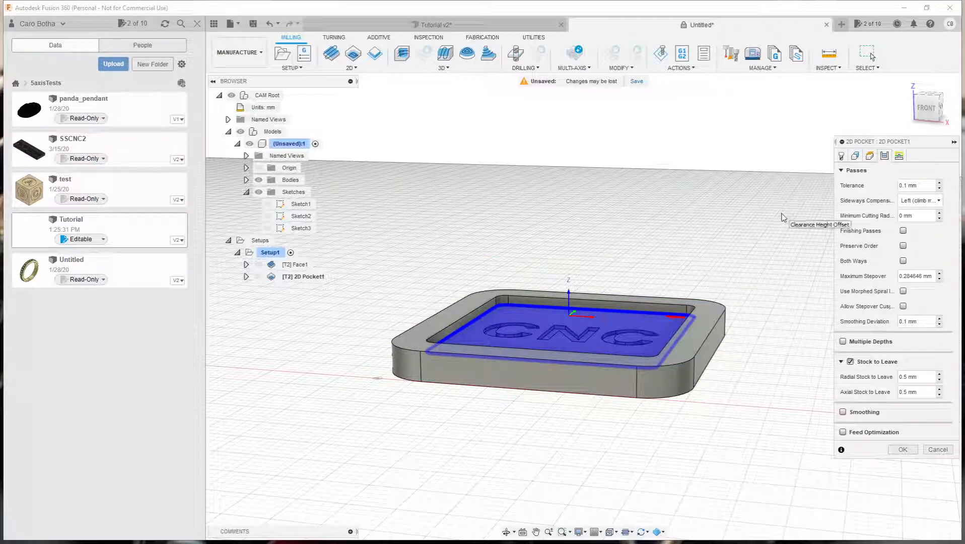
mouse_move(711, 222)
shift+middle_down()
mouse_move(729, 242)
mouse_move(728, 214)
mouse_move(715, 231)
shift+middle_up()
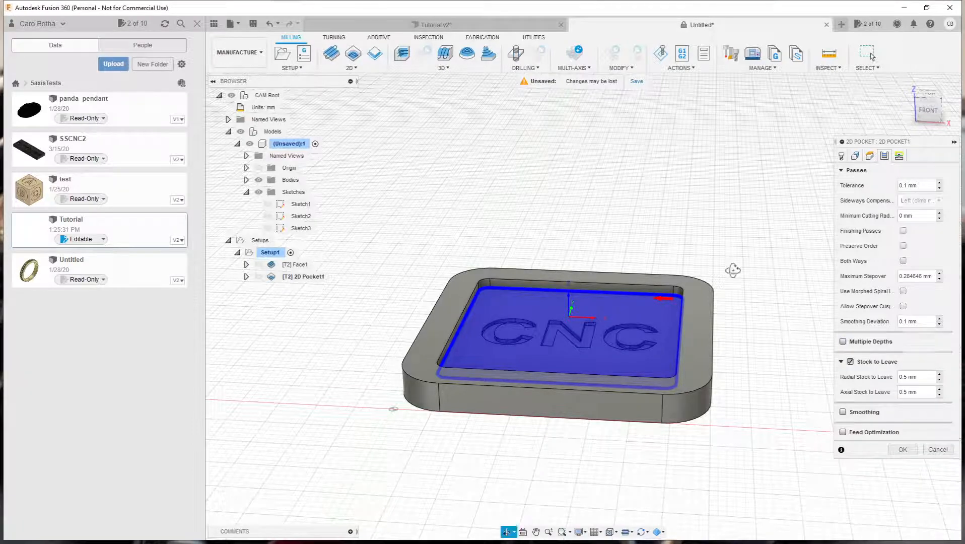
shift+middle_drag(733, 271, 732, 287)
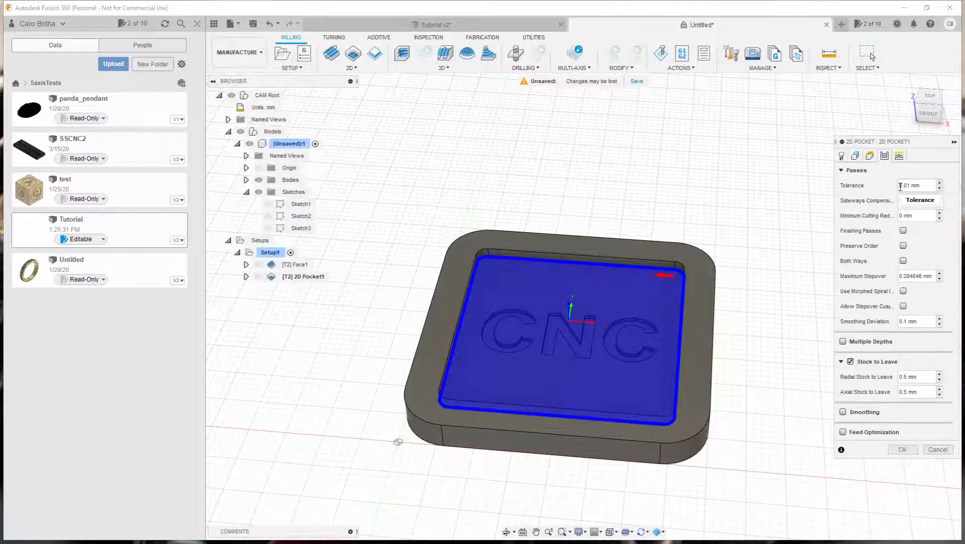
click(908, 186)
Examine the rounded corner of the pocket up close to see how finely its curve is segmented
scroll(443, 407, up, 10)
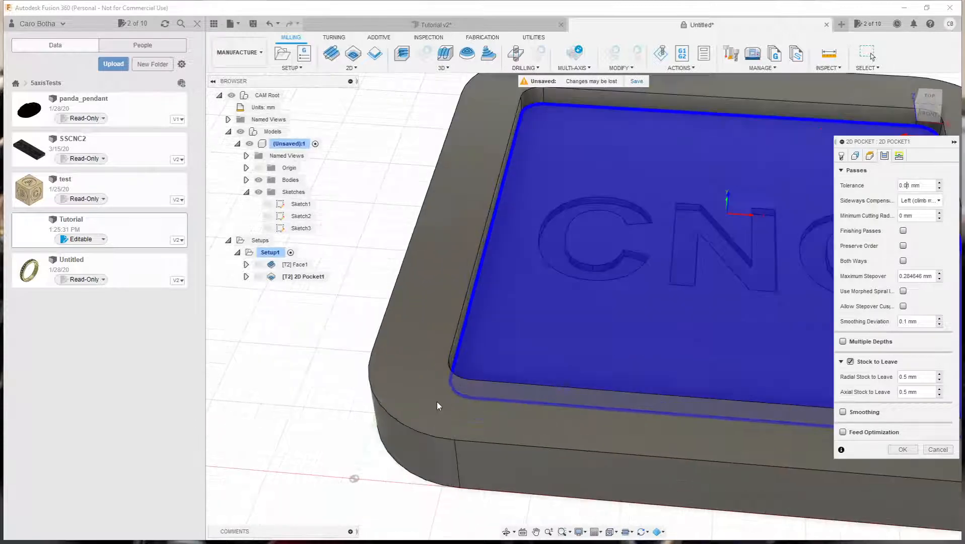
scroll(460, 369, up, 6)
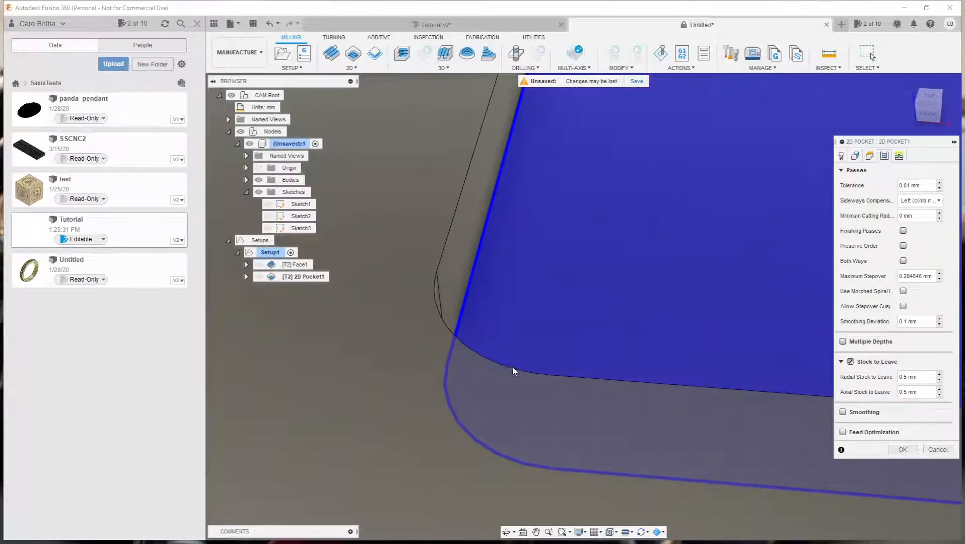
scroll(468, 369, down, 15)
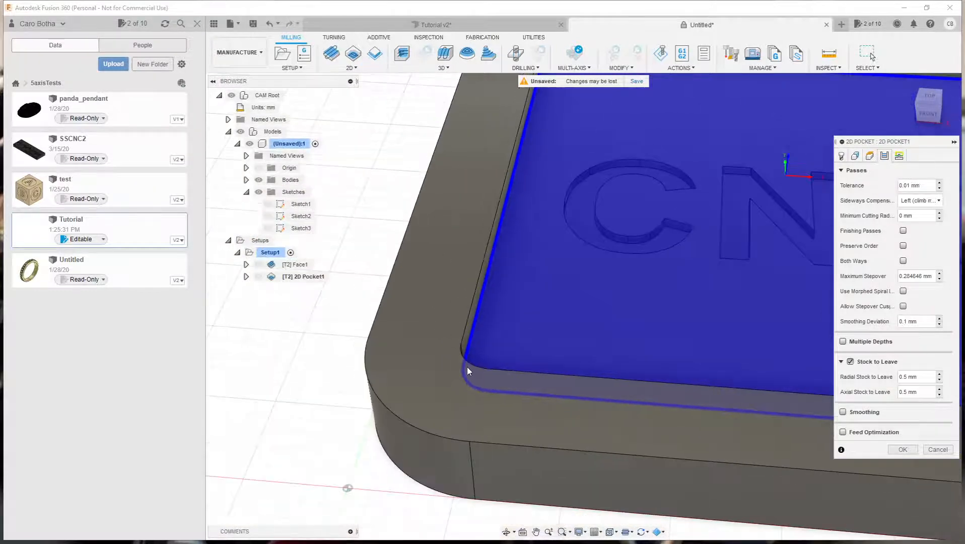
scroll(467, 358, up, 8)
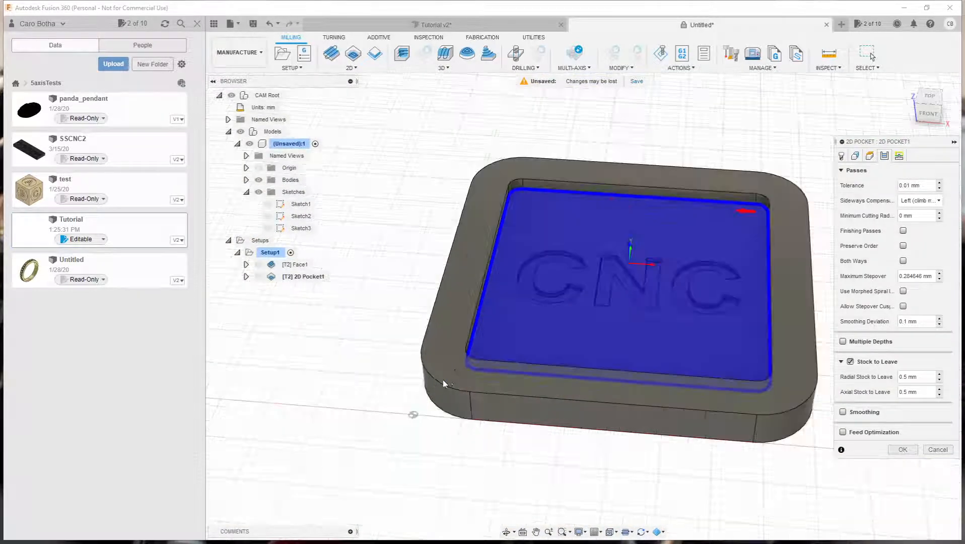
scroll(470, 352, up, 8)
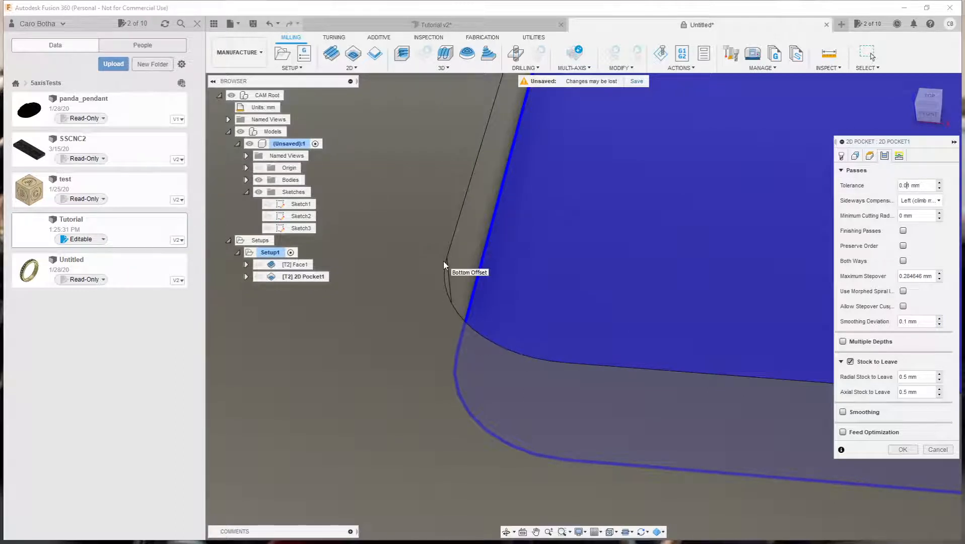
scroll(462, 300, down, 3)
scroll(461, 301, up, 1)
scroll(460, 299, up, 5)
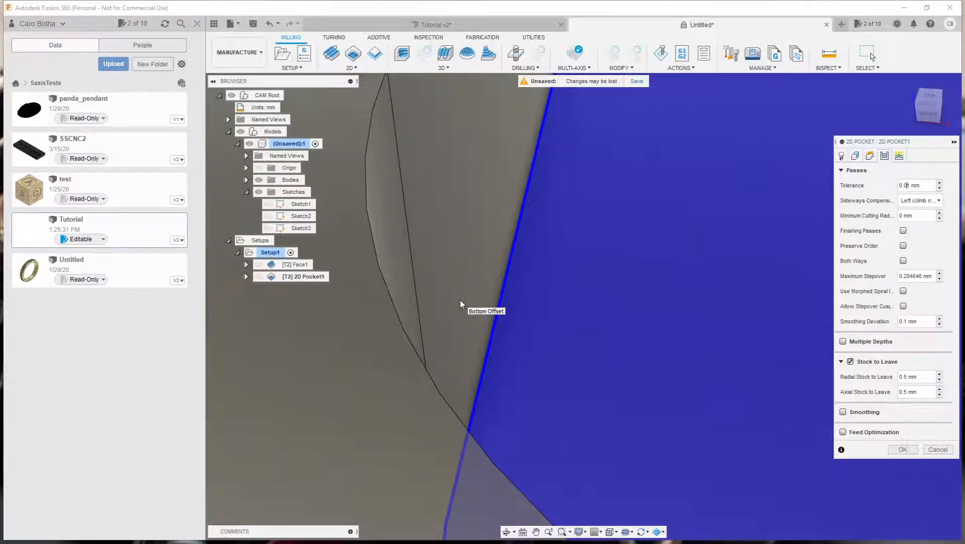
scroll(440, 315, down, 5)
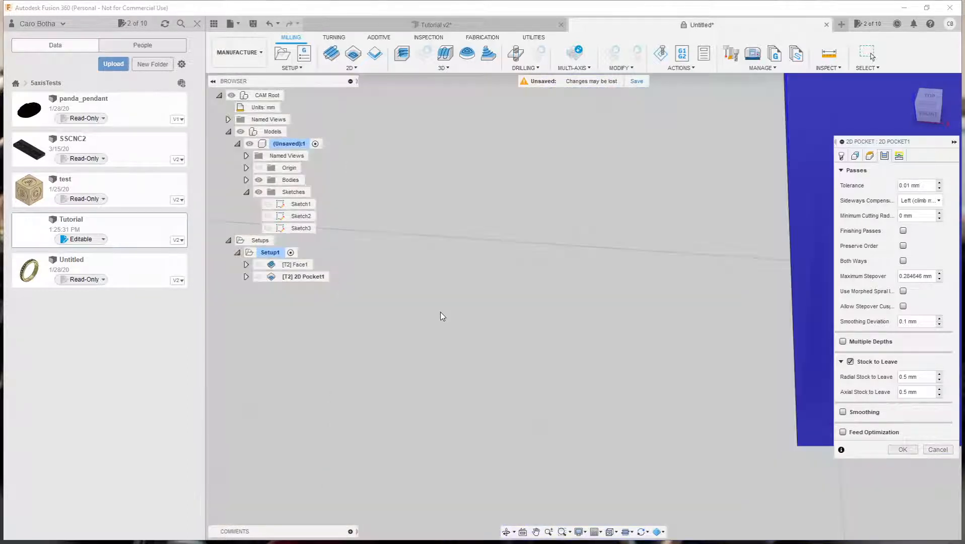
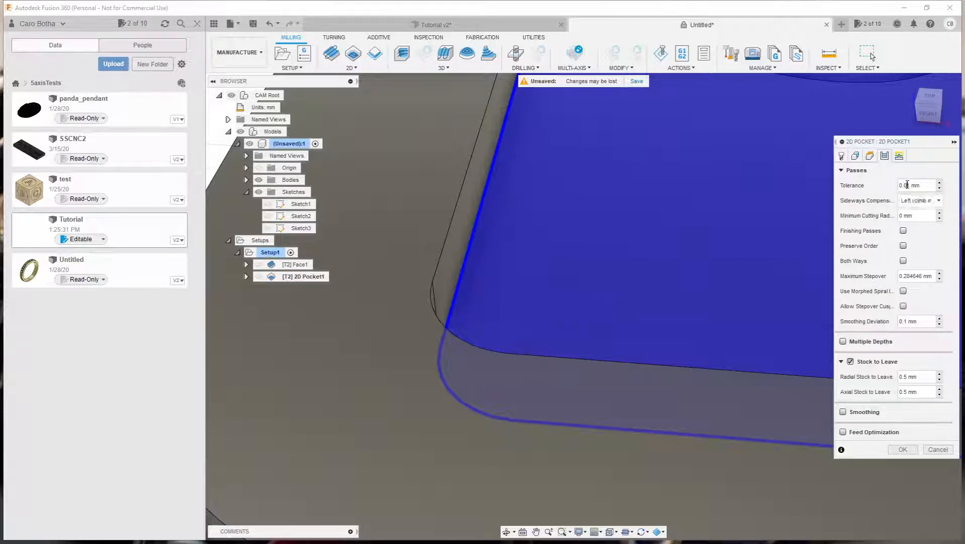
Set the pocket tolerance to 0.001 mm and review the sideways compensation options, keeping Left (climb milling)
mouse_move(907, 185)
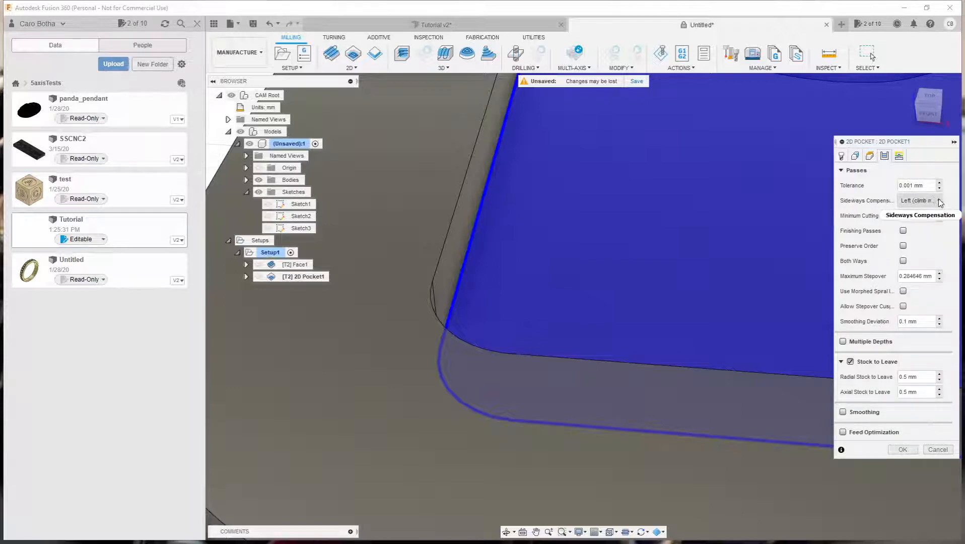
mouse_move(910, 204)
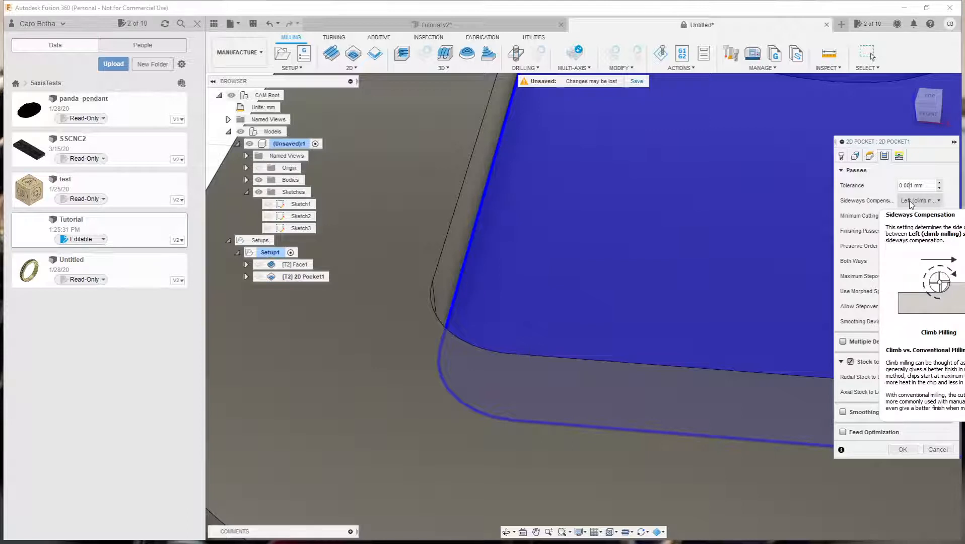
click(939, 200)
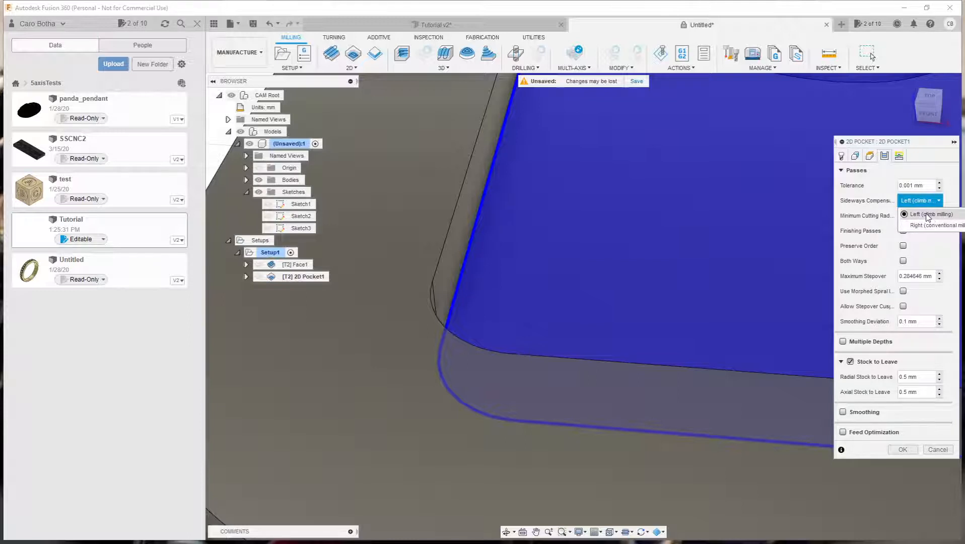
click(950, 201)
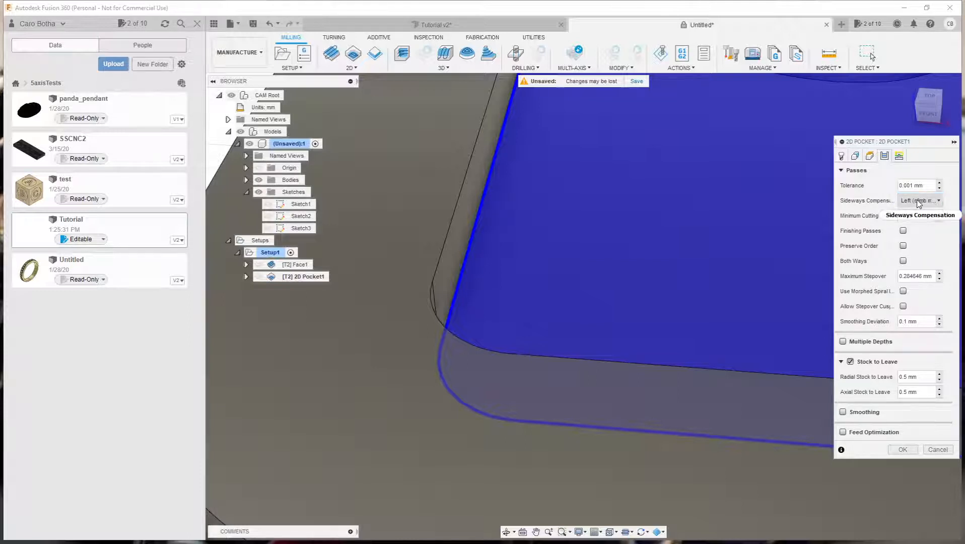
mouse_move(917, 202)
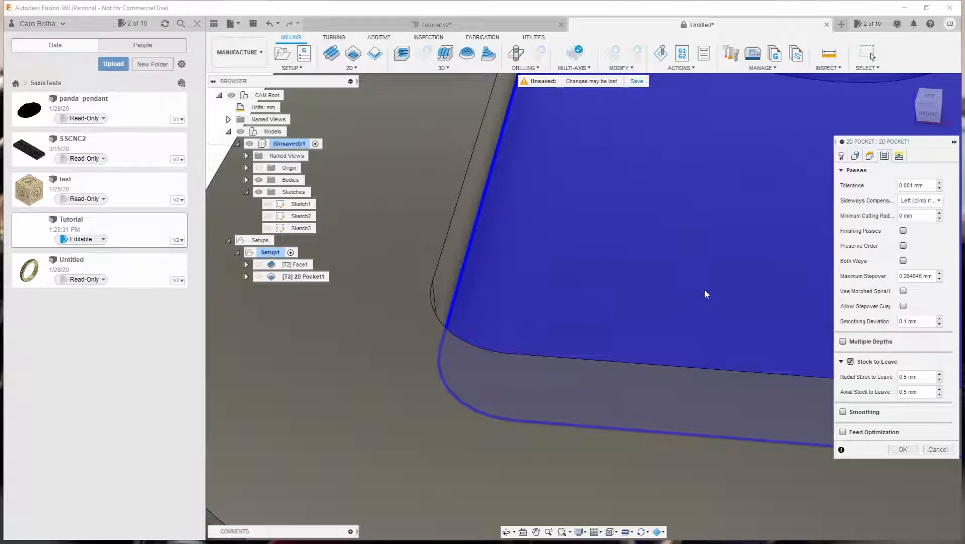
Enable finishing passes and multiple depths with a 0.5 mm maximum roughing stepdown, and accept the pocket operation, ignoring the stepover warning
click(903, 230)
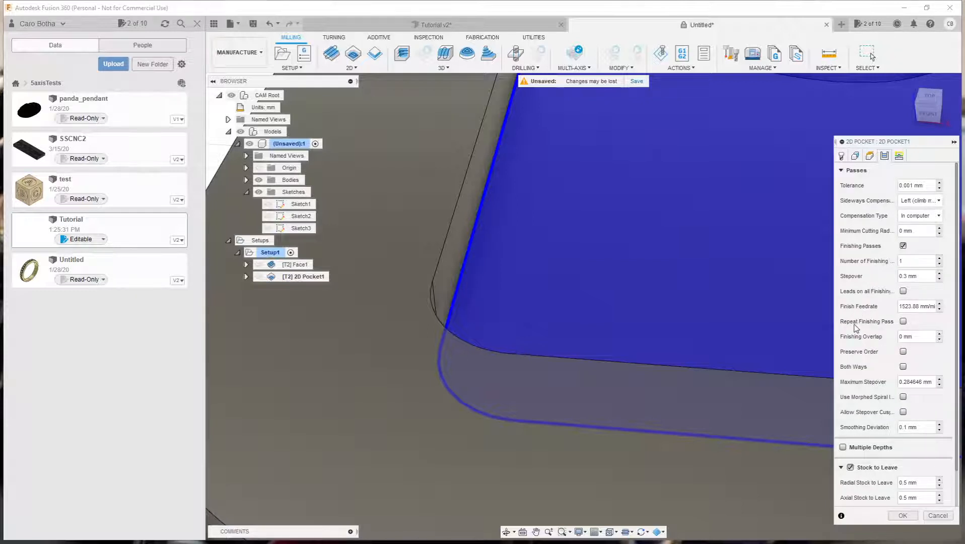
scroll(856, 328, down, 2)
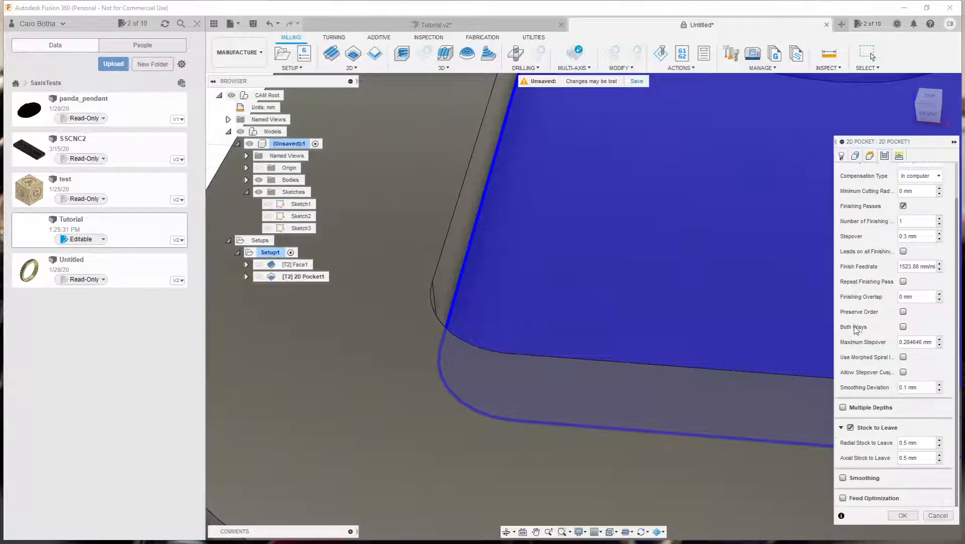
click(843, 408)
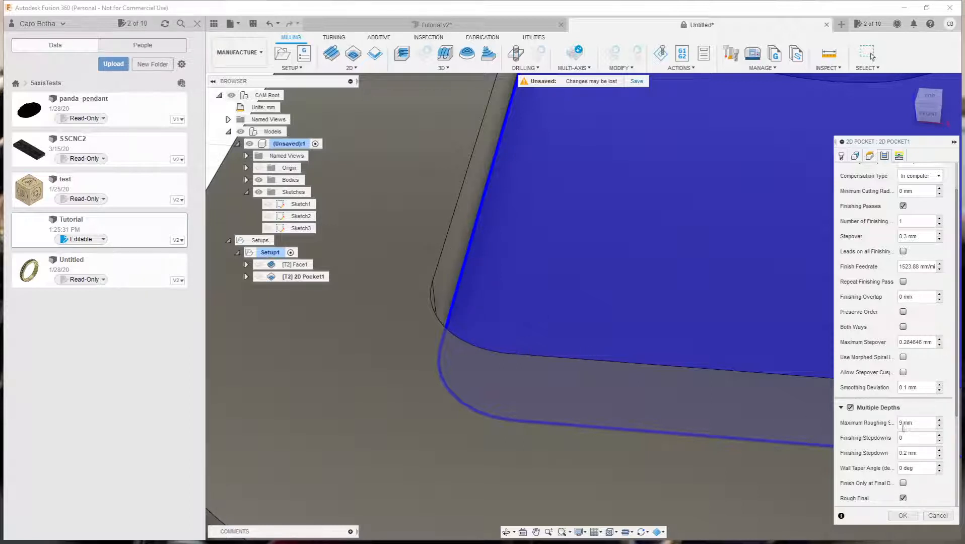
drag(915, 424, 877, 426)
text(0.5)
click(902, 516)
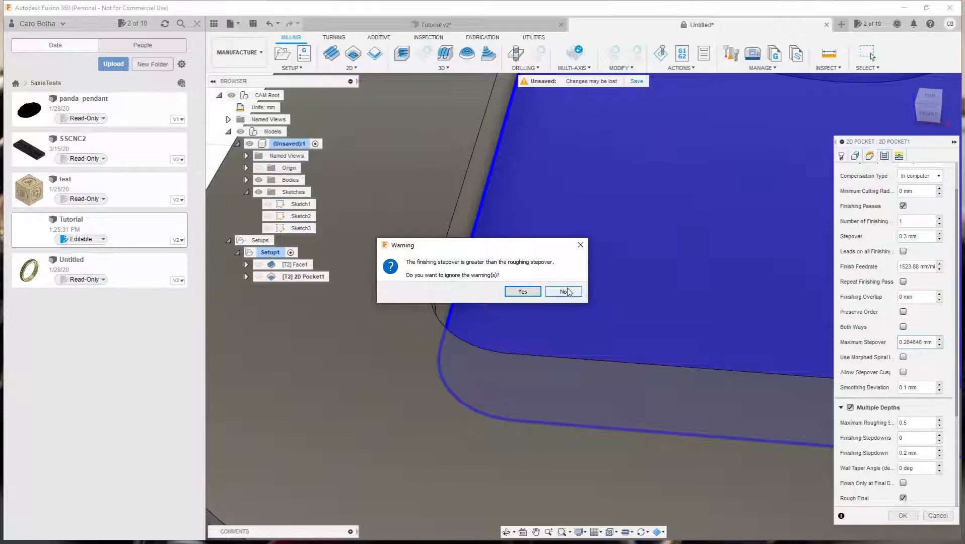
click(522, 291)
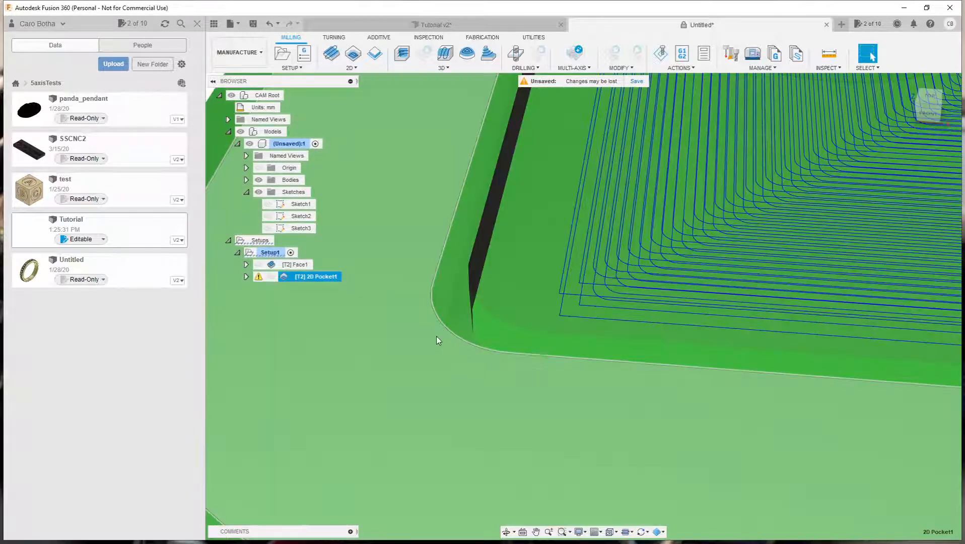
Inspect the generated pocket toolpath and play the machining simulation of Setup1
scroll(436, 336, down, 10)
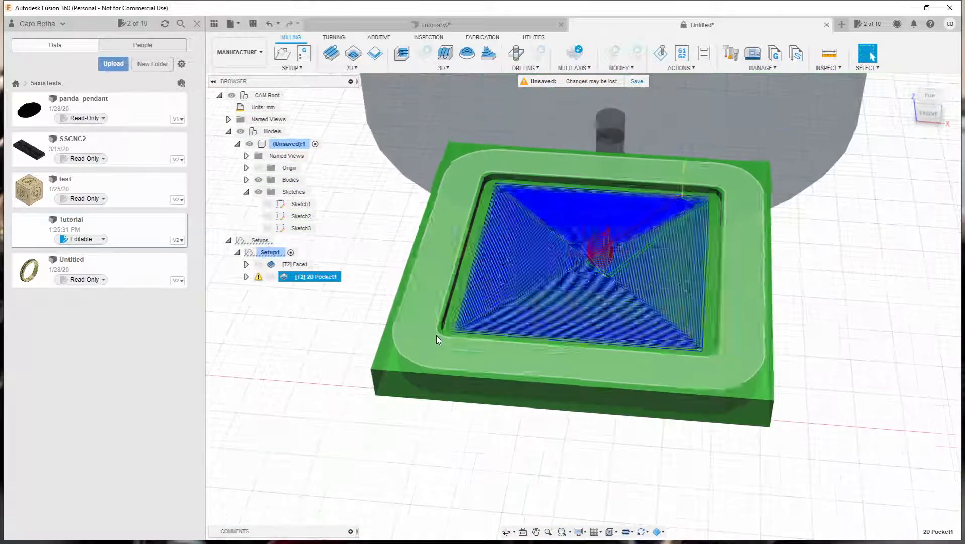
mouse_move(523, 348)
shift+middle_down()
mouse_move(515, 316)
mouse_move(515, 339)
shift+middle_up()
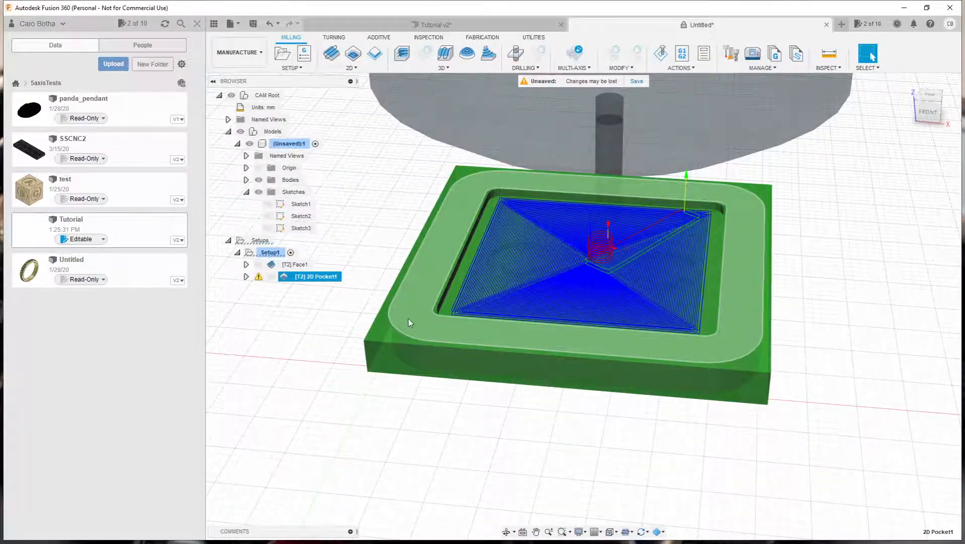
right_click(267, 256)
click(292, 337)
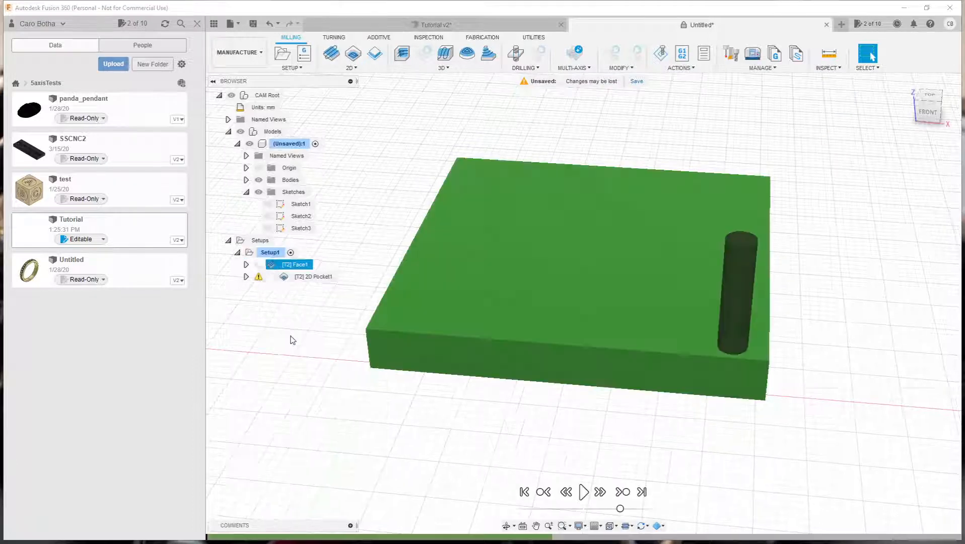
click(583, 492)
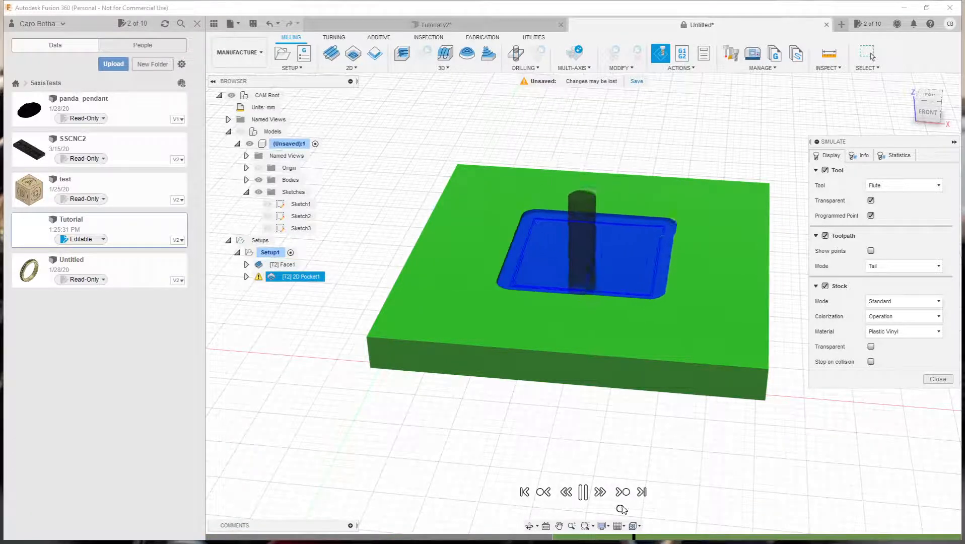
Speed up the machining simulation, examine the finished pocket from several angles, and close the simulation
drag(621, 509, 625, 508)
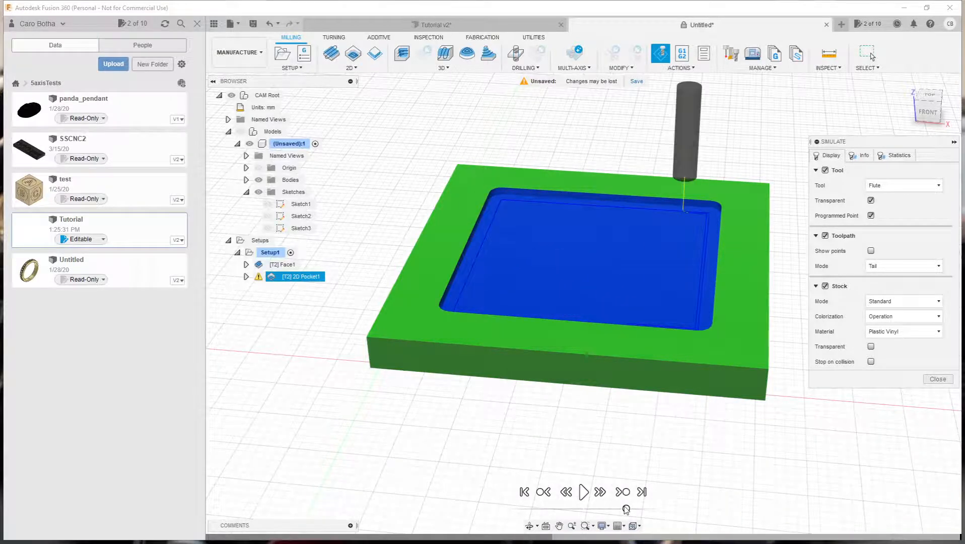
mouse_move(508, 401)
shift+middle_down()
mouse_move(482, 379)
mouse_move(501, 412)
shift+middle_up()
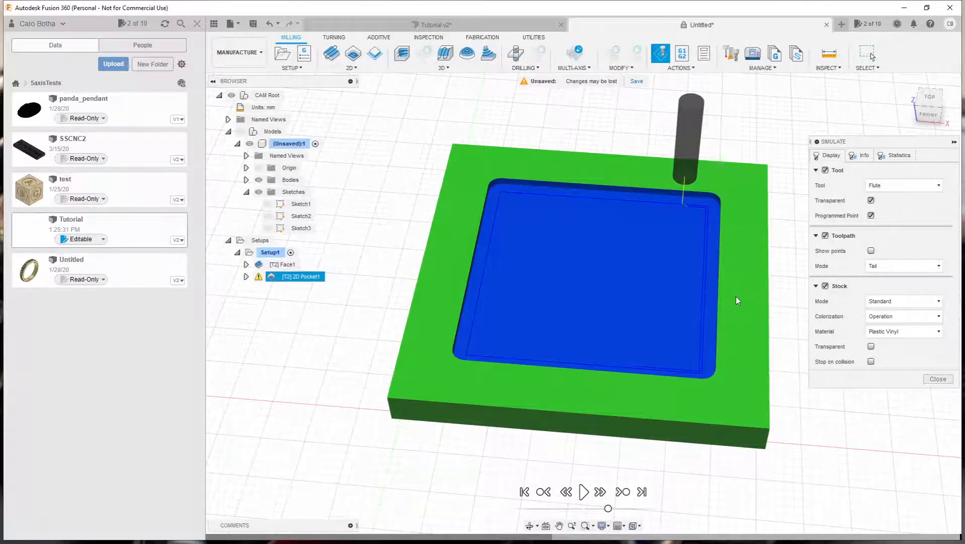
mouse_move(594, 270)
shift+middle_down()
mouse_move(575, 246)
mouse_move(587, 244)
mouse_move(589, 267)
shift+middle_up()
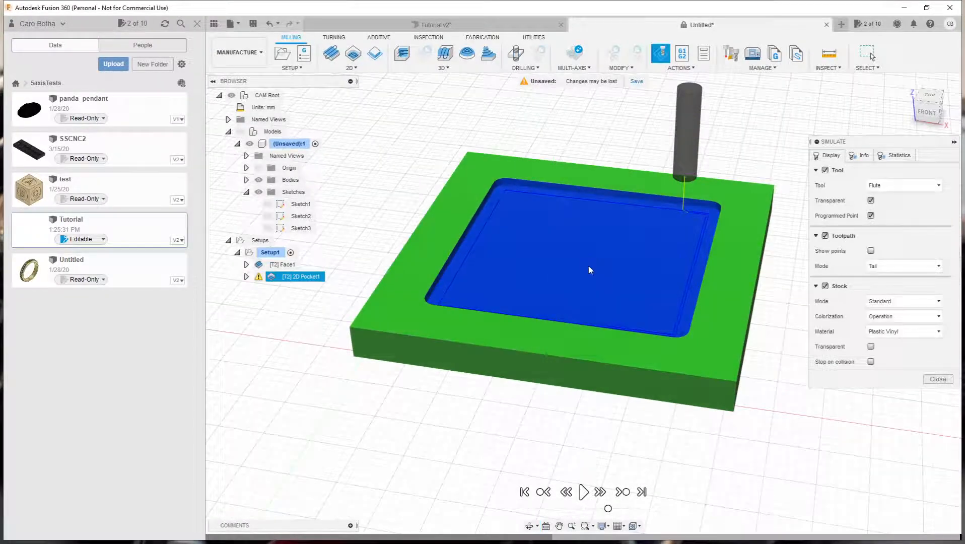
click(937, 379)
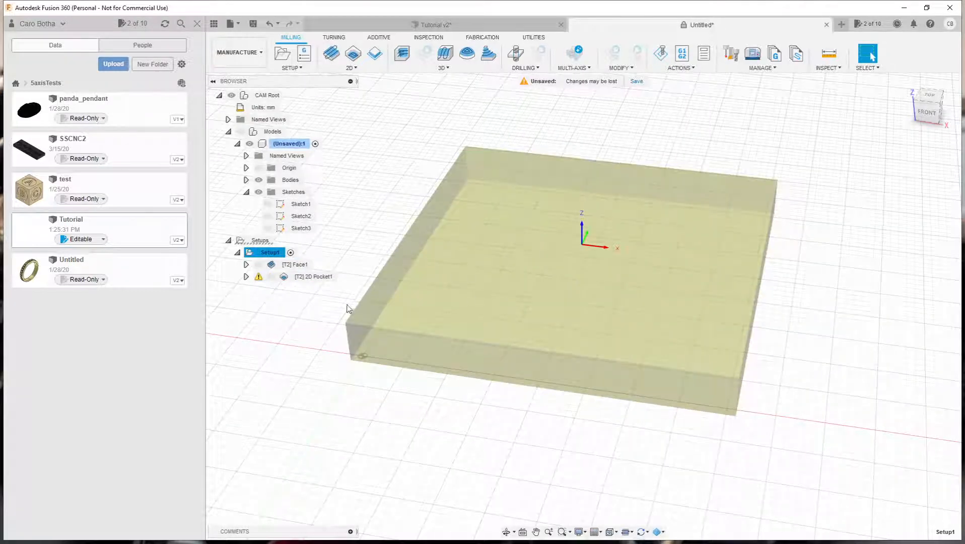
Show the plate model and start a 2D Contour operation with flood coolant and the Aluminum - Finishing feed and speed preset
shift+middle_drag(466, 300, 420, 275)
click(249, 143)
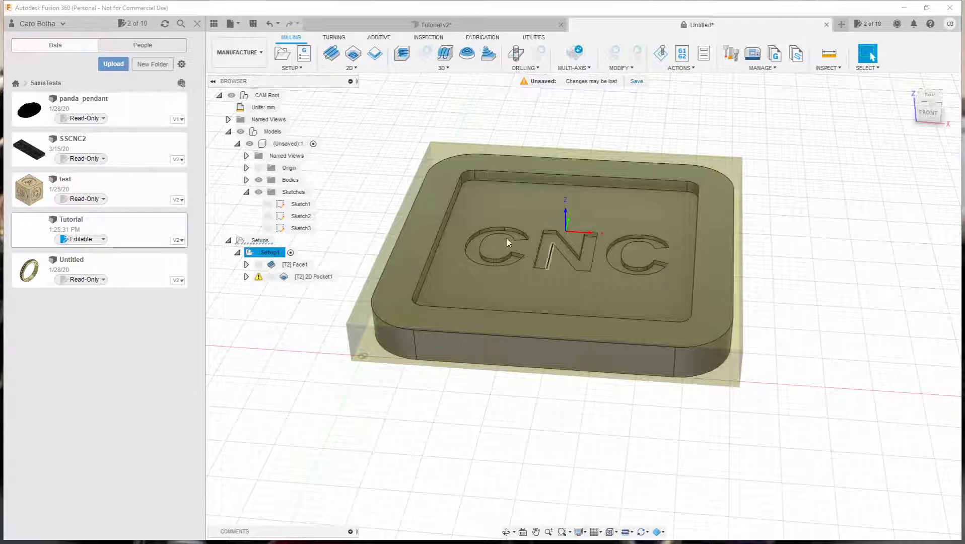
click(354, 69)
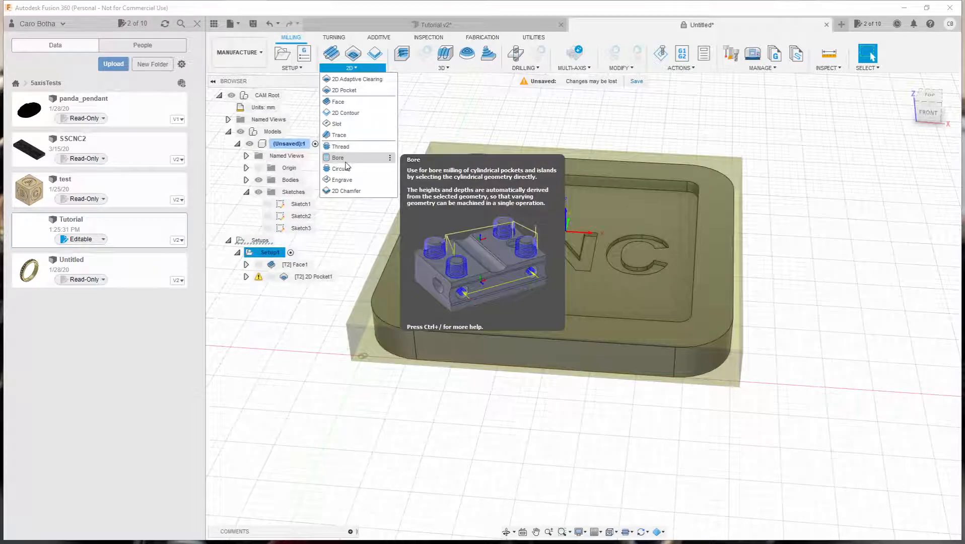
click(346, 113)
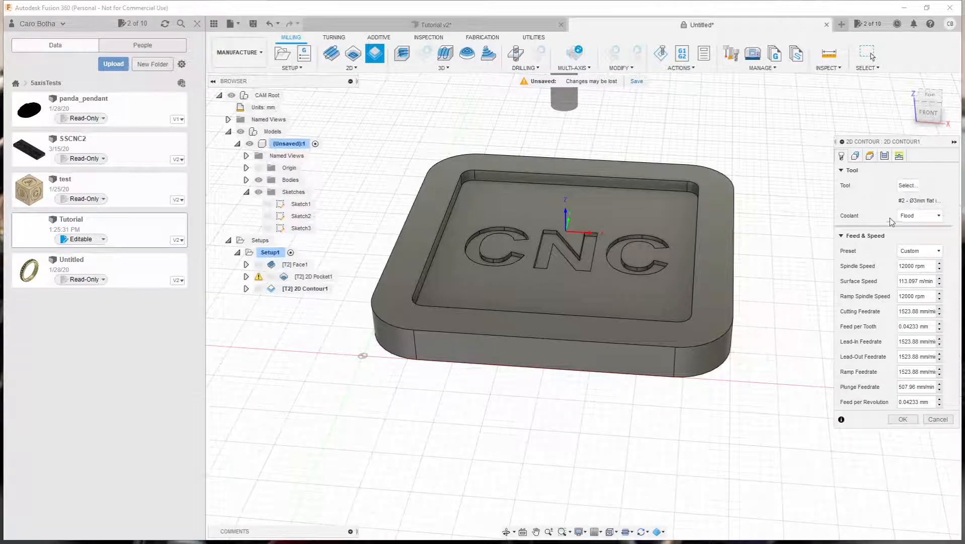
click(913, 215)
click(914, 229)
click(921, 251)
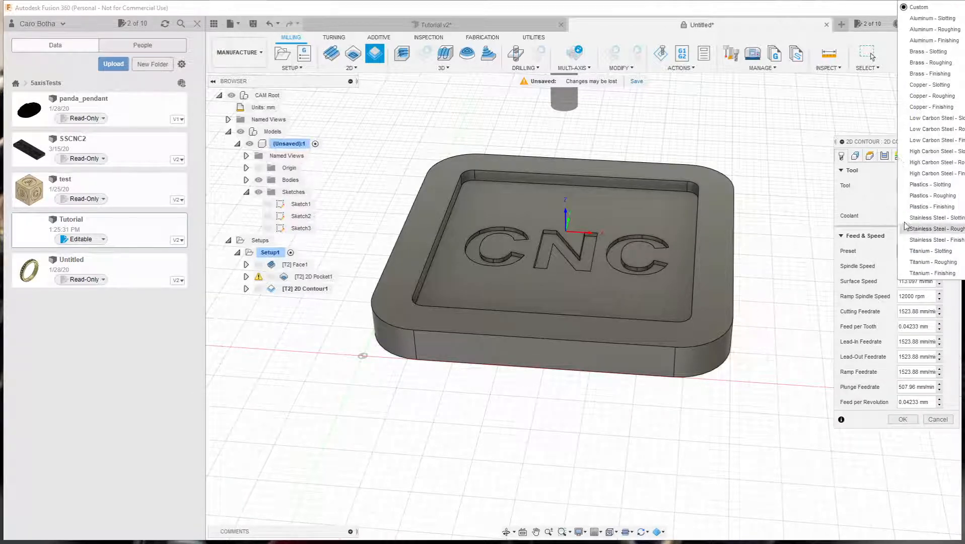
click(933, 41)
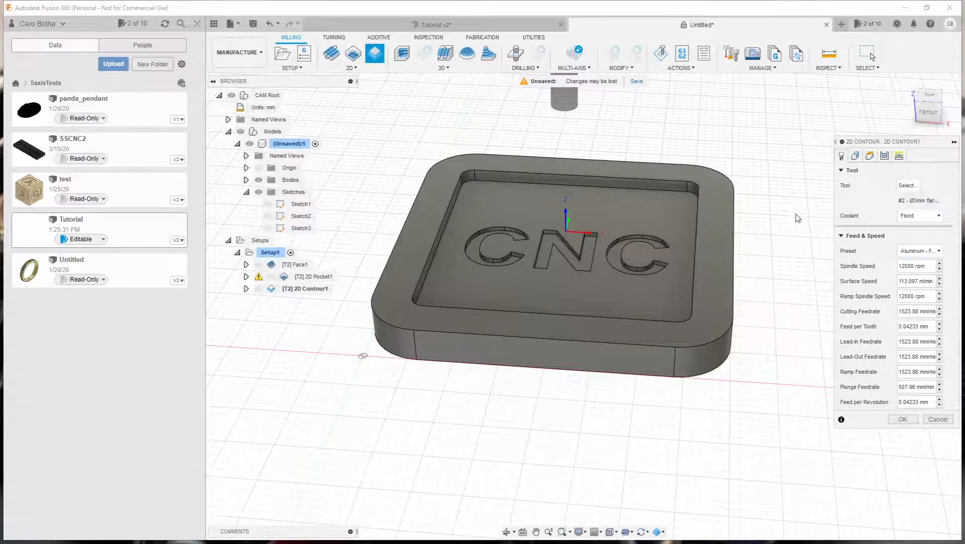
Select the plate's bottom outer edge as the contour, review the default heights, and set the passes tolerance to 0.001 mm
click(854, 155)
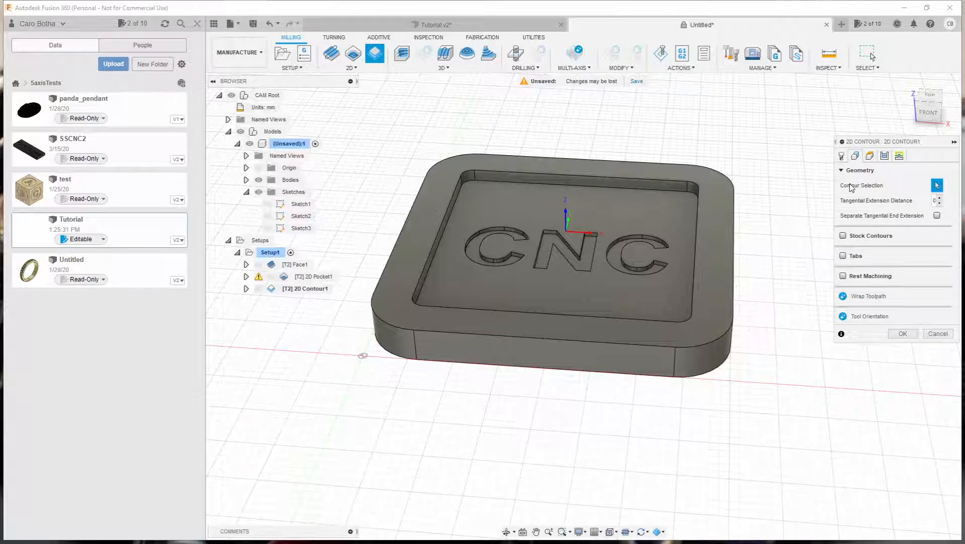
click(521, 369)
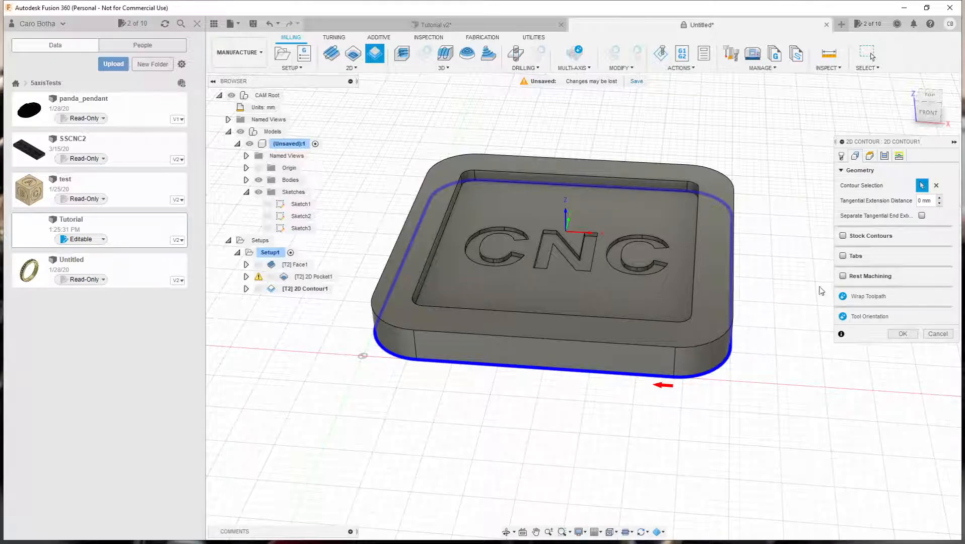
click(869, 156)
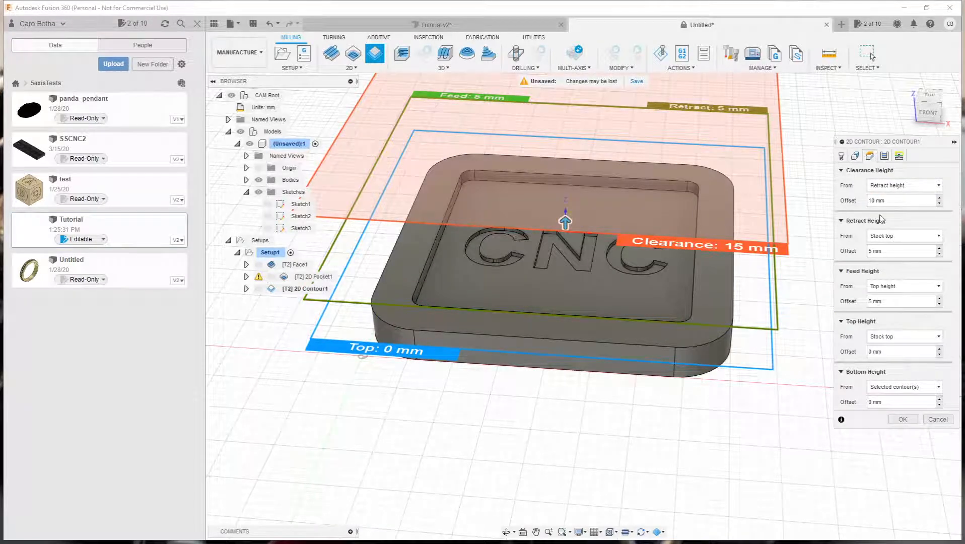
click(885, 156)
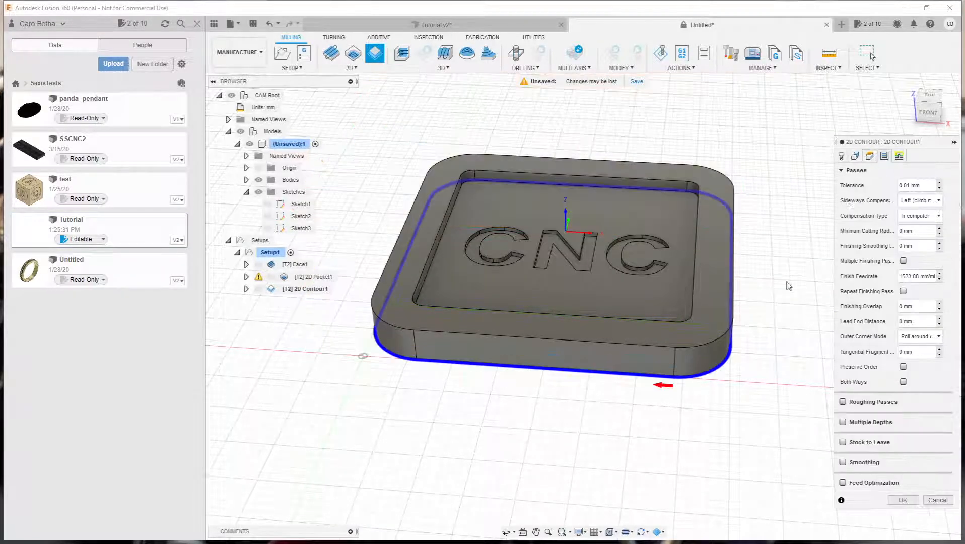
mouse_move(749, 302)
shift+middle_down()
mouse_move(742, 276)
mouse_move(746, 298)
shift+middle_up()
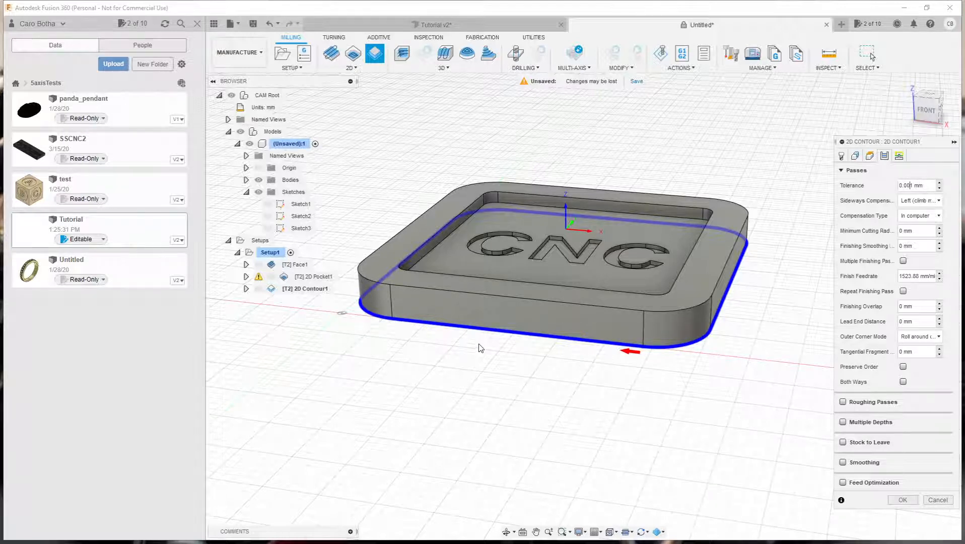
Enable multiple depths with a 1 mm maximum roughing stepdown and accept the contour operation
click(843, 423)
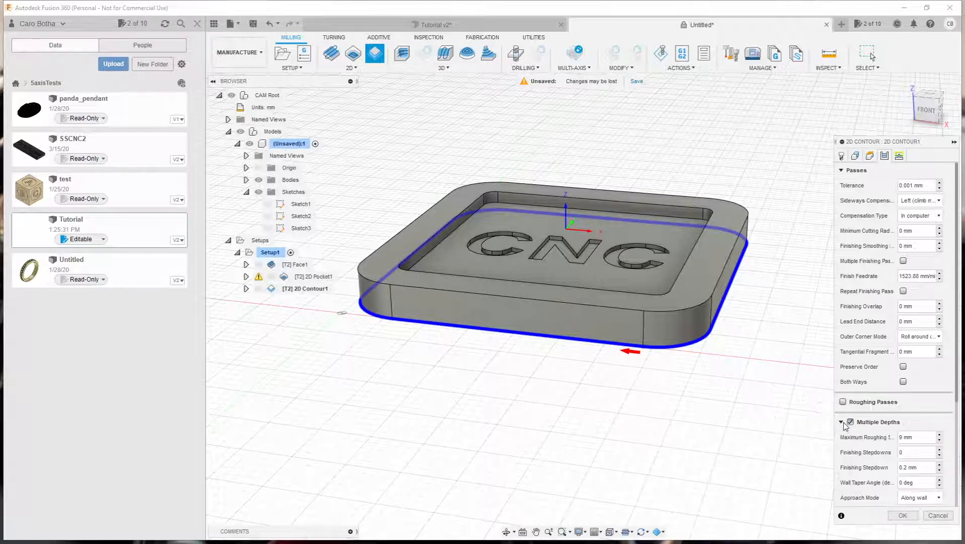
drag(904, 438, 899, 439)
text(1)
mouse_move(957, 378)
mouse_down()
mouse_move(964, 484)
mouse_move(959, 370)
mouse_up()
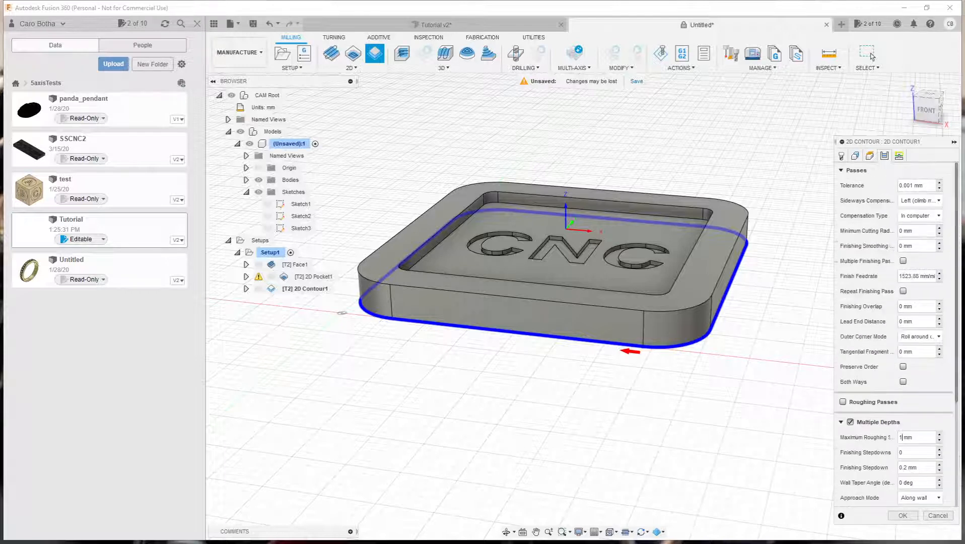
click(902, 515)
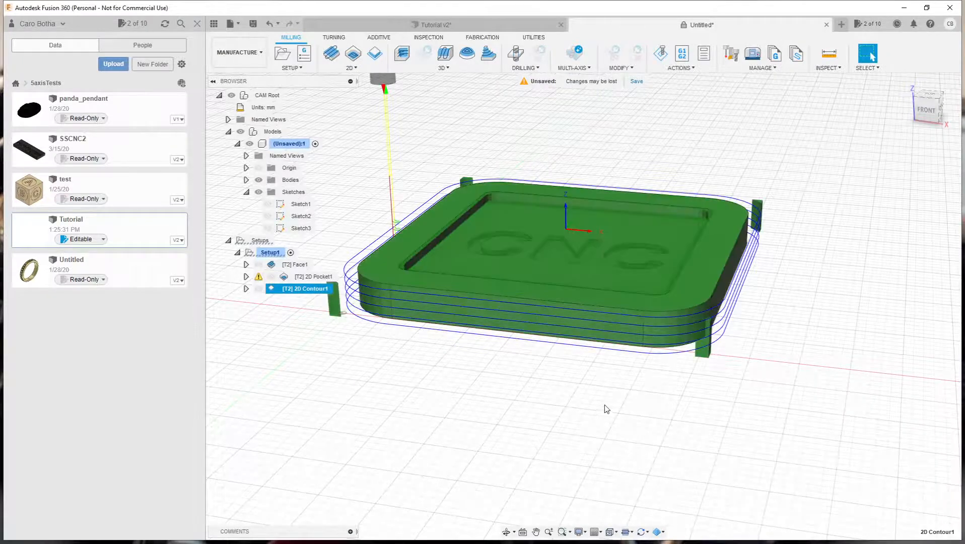
Inspect the contour toolpath around the plate and play the 2D Contour1 simulation at a higher speed
shift+middle_drag(604, 406, 627, 413)
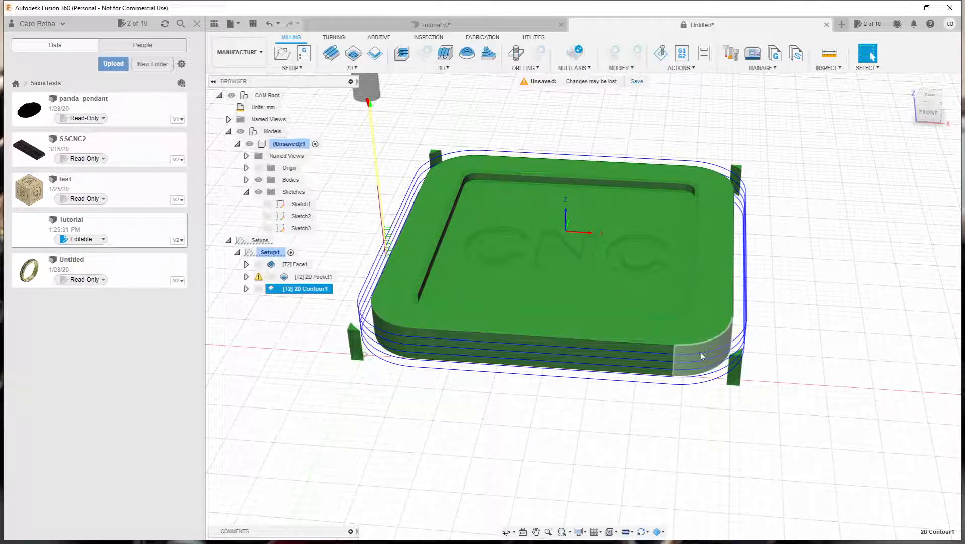
right_click(310, 288)
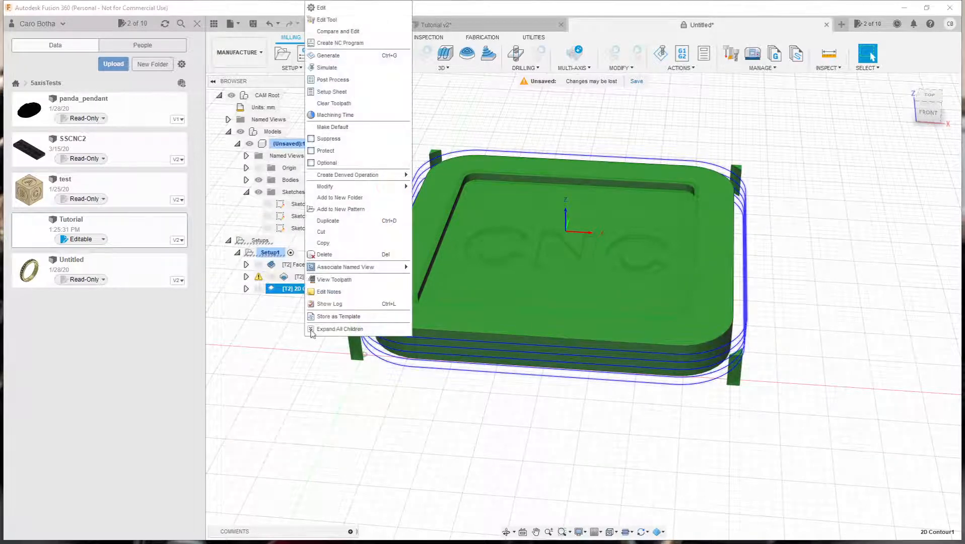
click(327, 67)
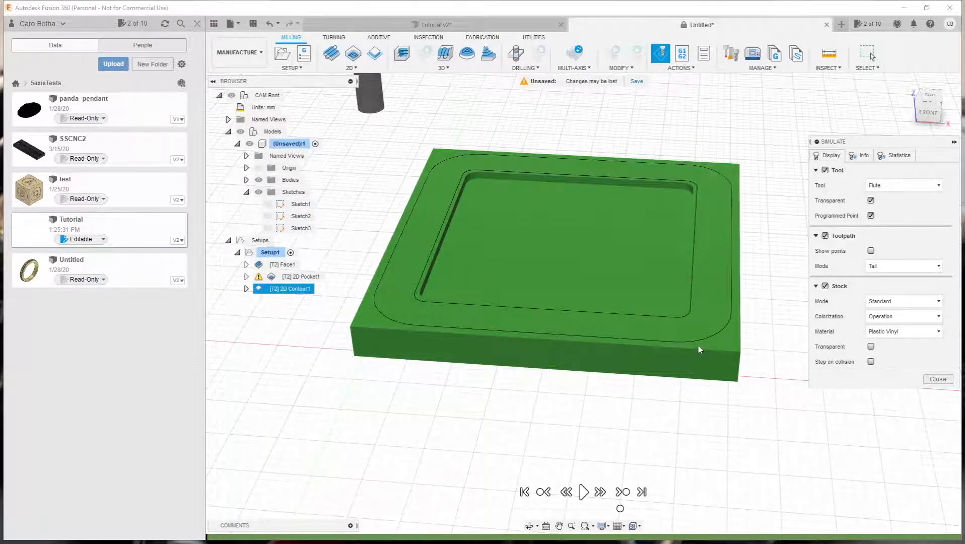
click(583, 491)
drag(620, 509, 651, 510)
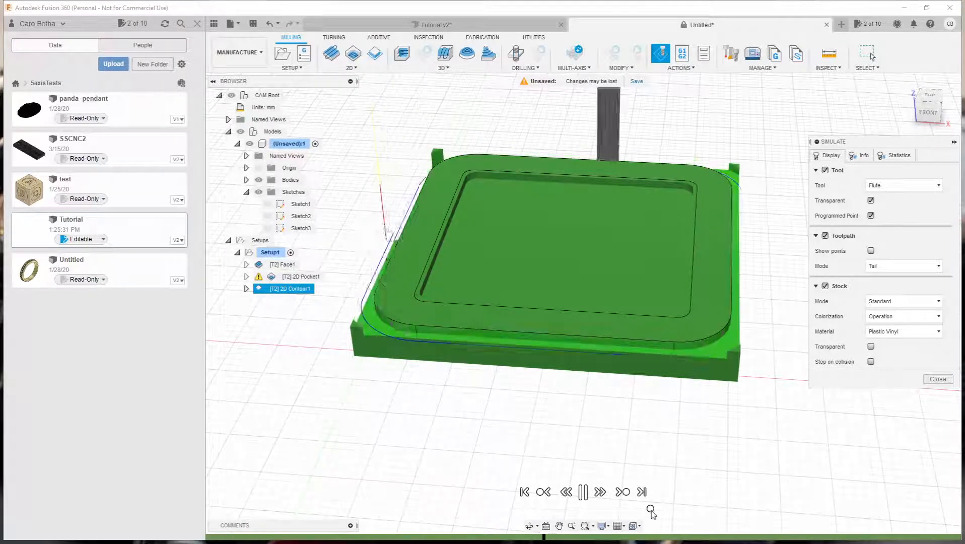
Try the Fast (3-axis only) stock mode, examine the plate's outer walls and corners, and restore Standard mode
click(887, 301)
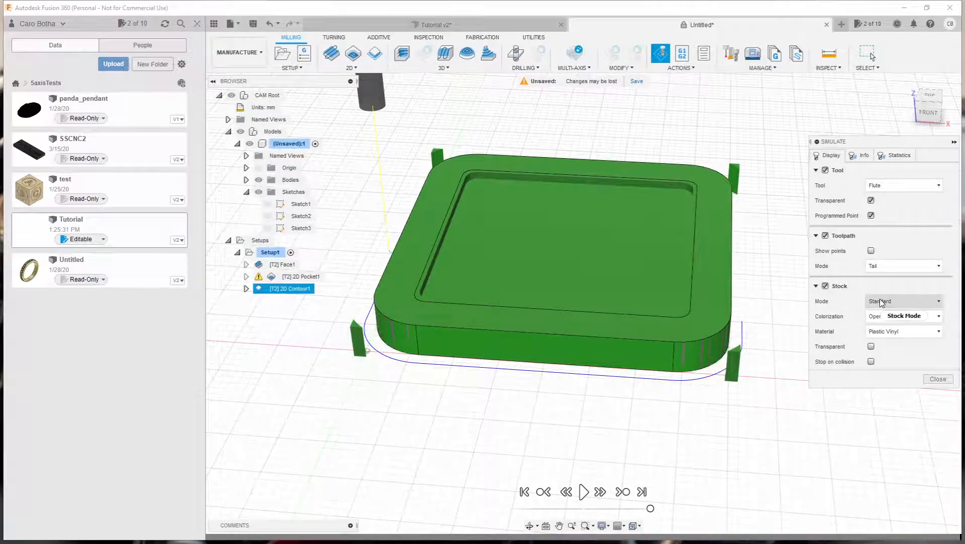
click(886, 326)
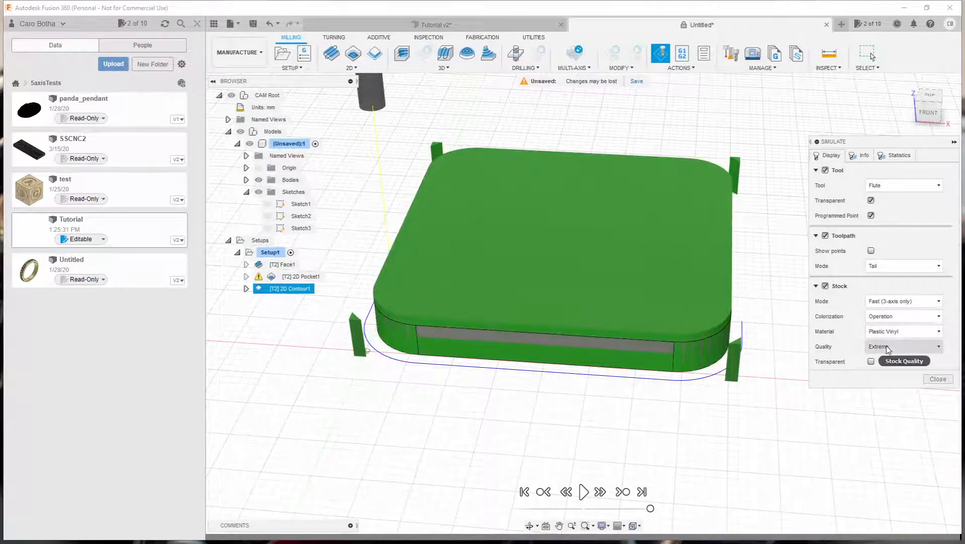
shift+middle_drag(688, 390, 641, 360)
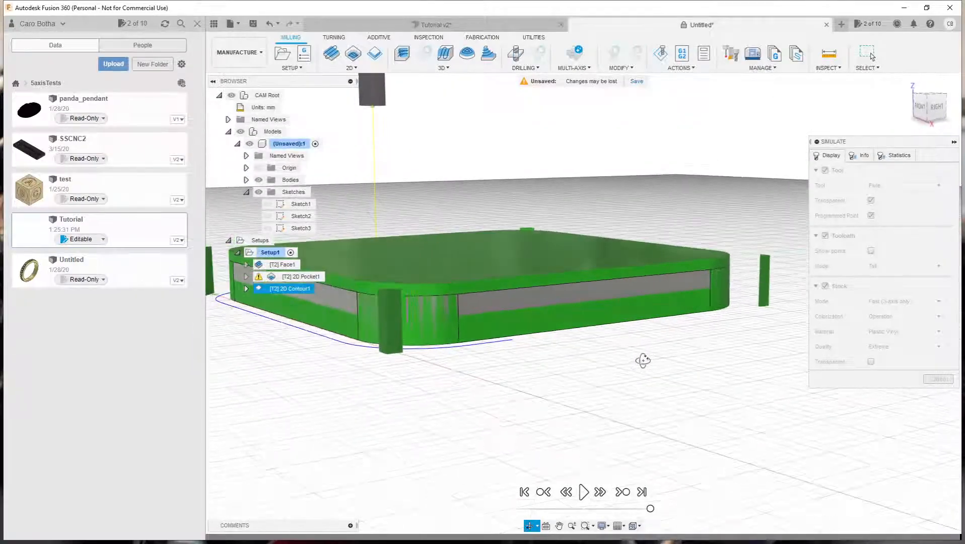
scroll(580, 330, down, 1)
scroll(581, 332, up, 5)
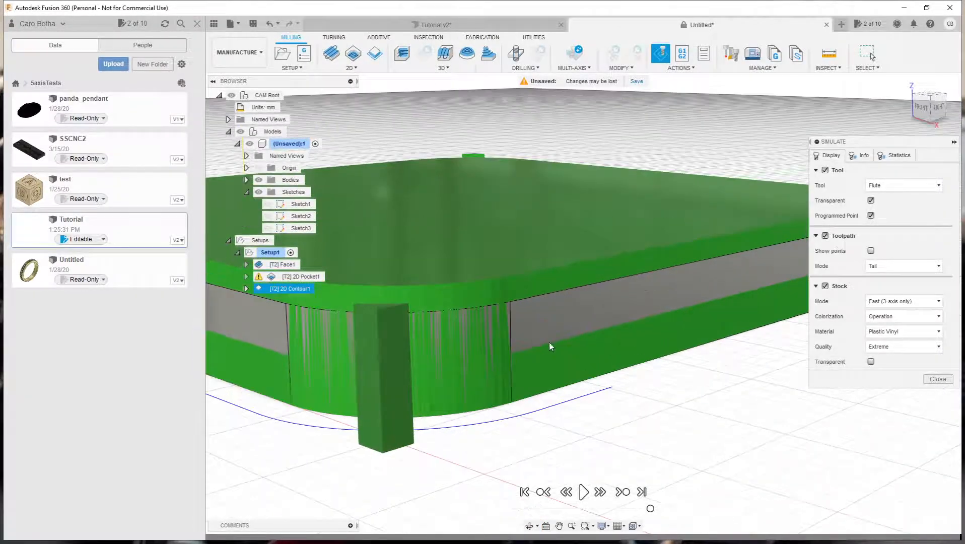
shift+middle_drag(529, 342, 564, 373)
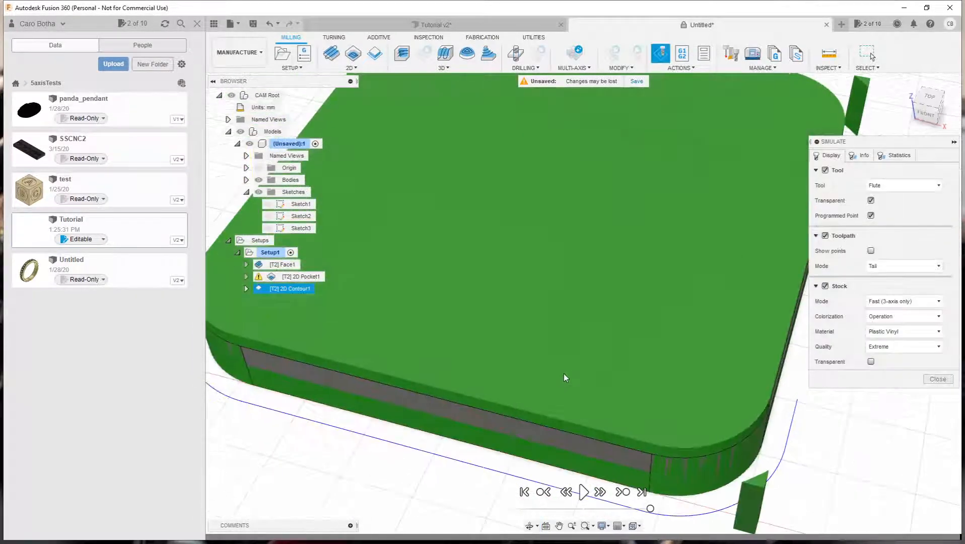
scroll(563, 371, up, 3)
scroll(581, 368, down, 5)
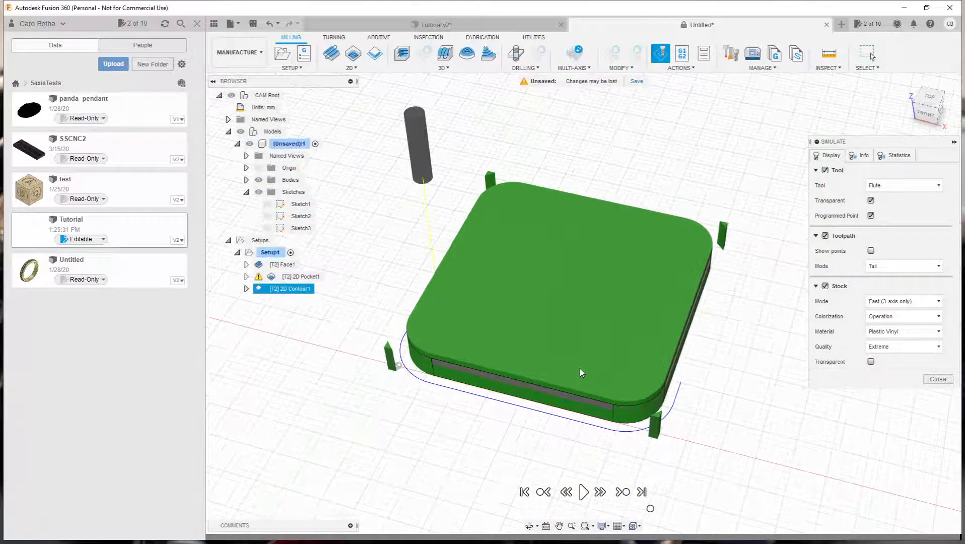
click(902, 301)
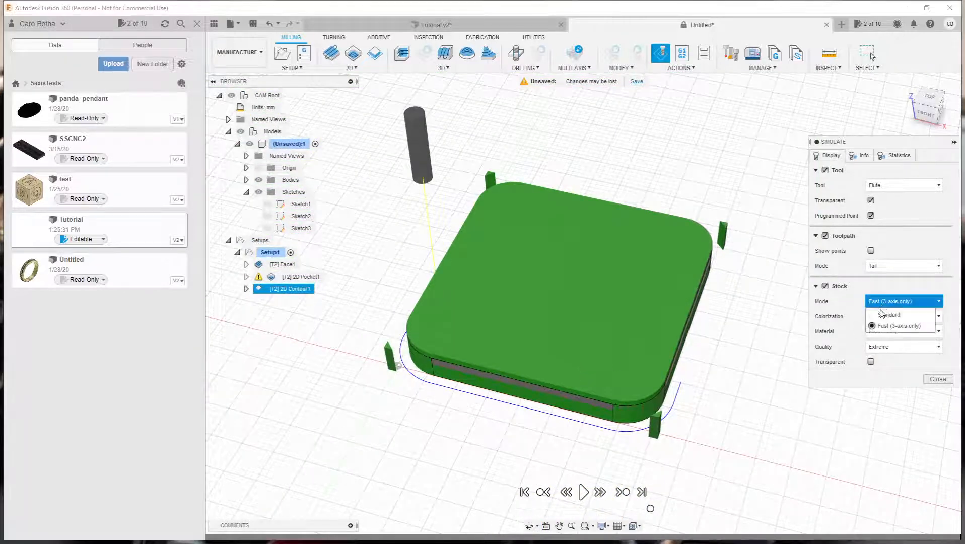
click(882, 315)
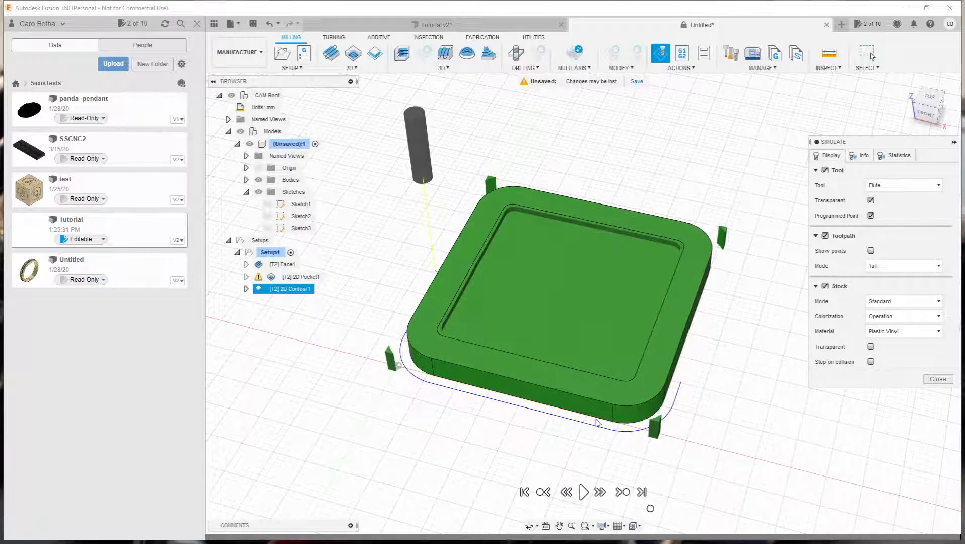
Close the simulation, turn off Stock to Leave in the 2D Pocket1 passes, and accept the operation while ignoring the stepover warning
mouse_move(597, 423)
shift+middle_down()
mouse_move(592, 398)
mouse_move(608, 394)
mouse_move(592, 415)
mouse_move(603, 417)
shift+middle_up()
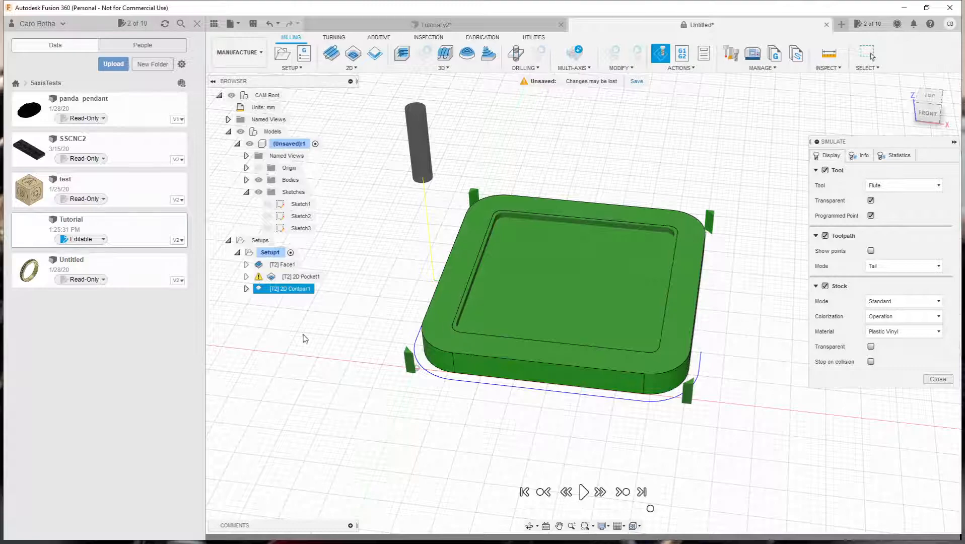
click(936, 379)
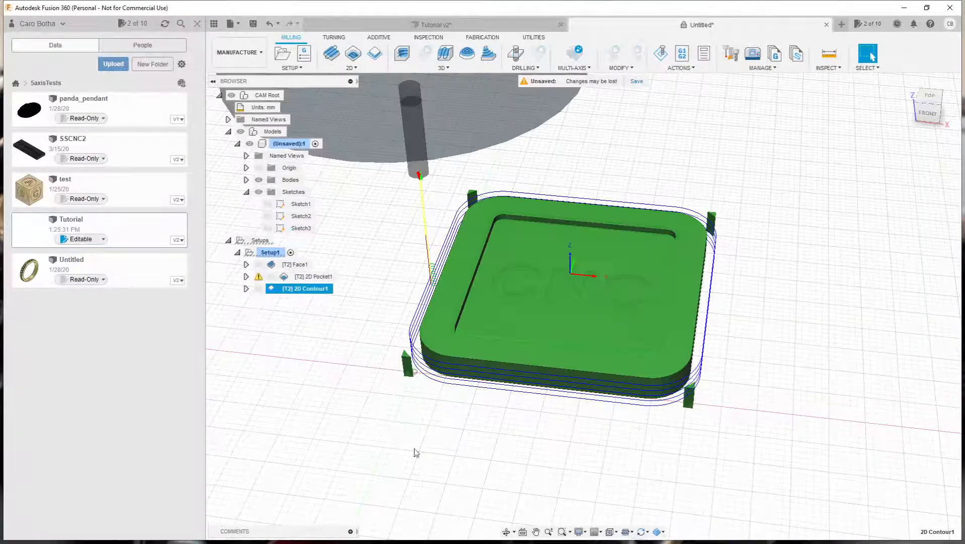
double_click(308, 276)
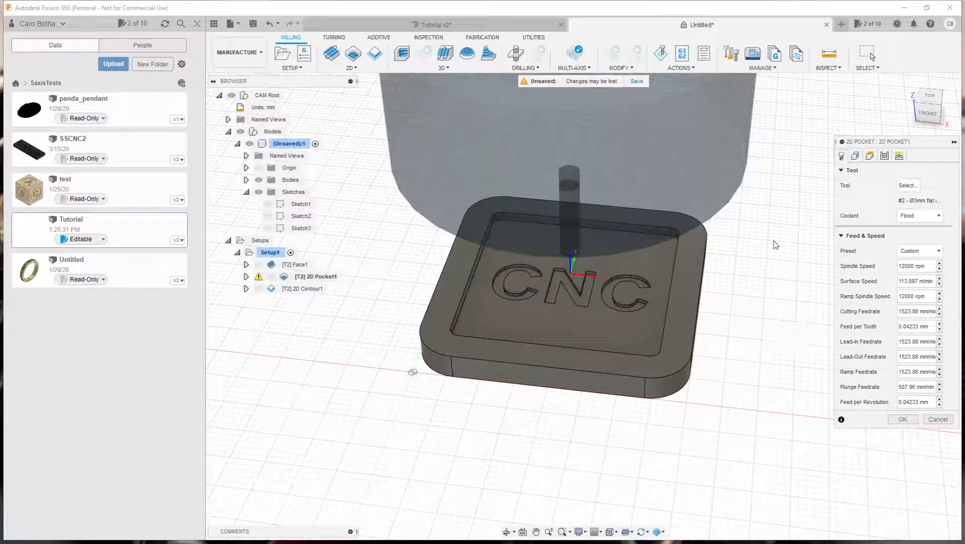
click(855, 157)
click(869, 156)
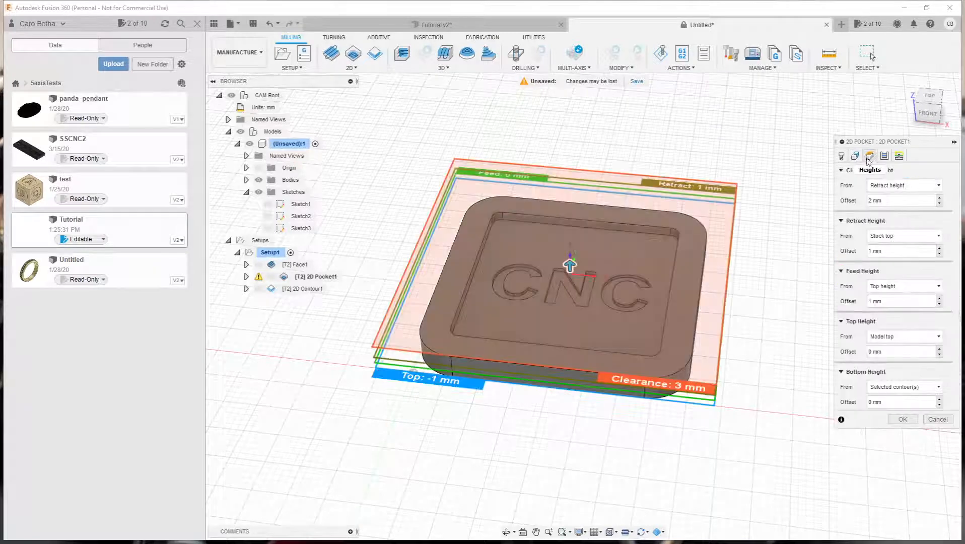
click(885, 156)
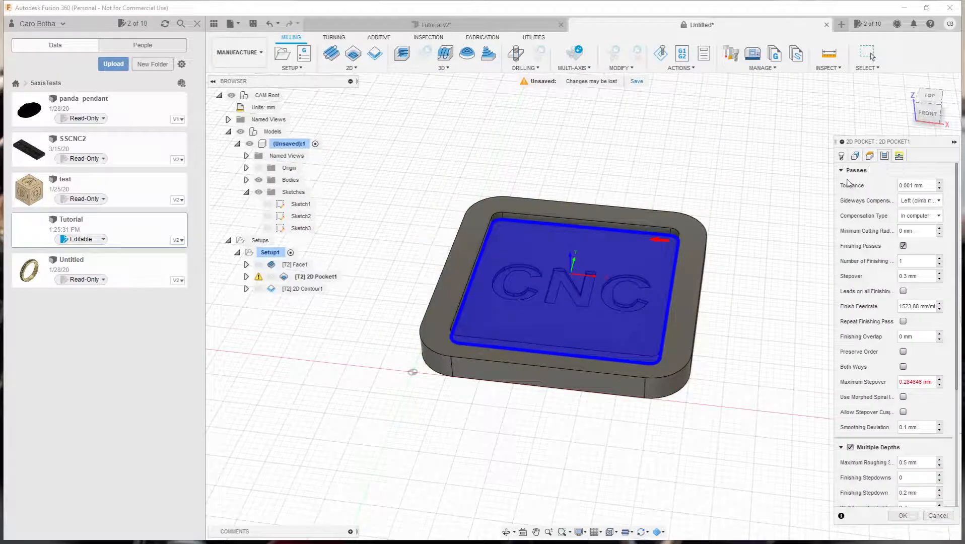
scroll(863, 449, down, 5)
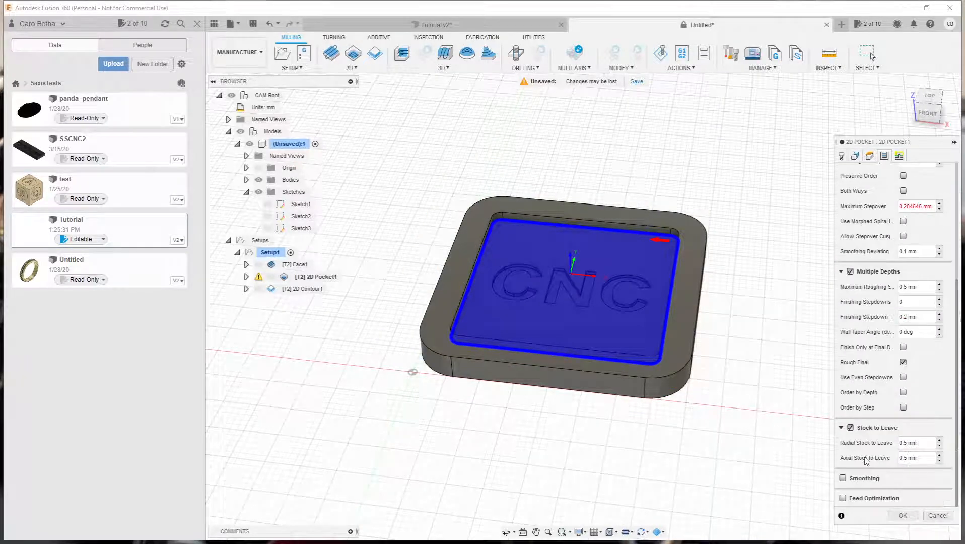
click(850, 428)
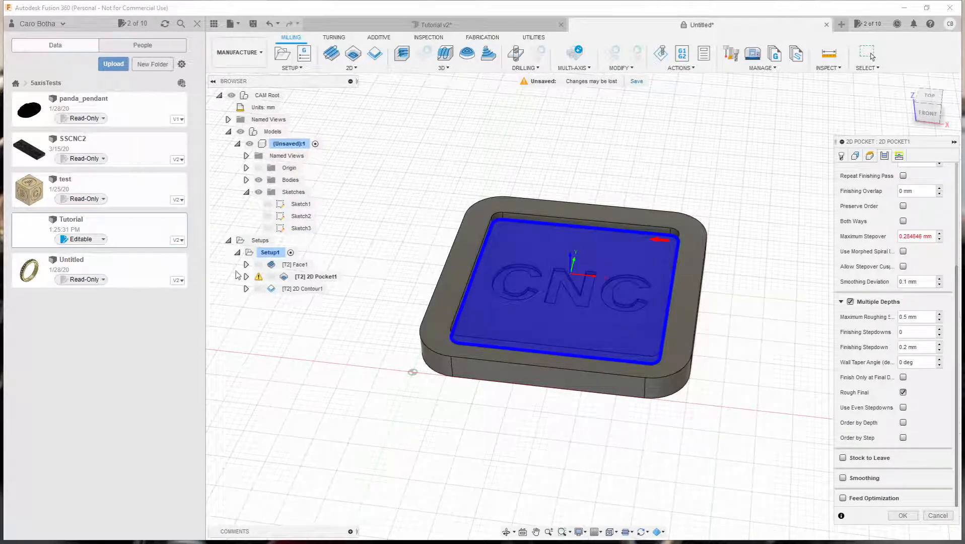
click(270, 253)
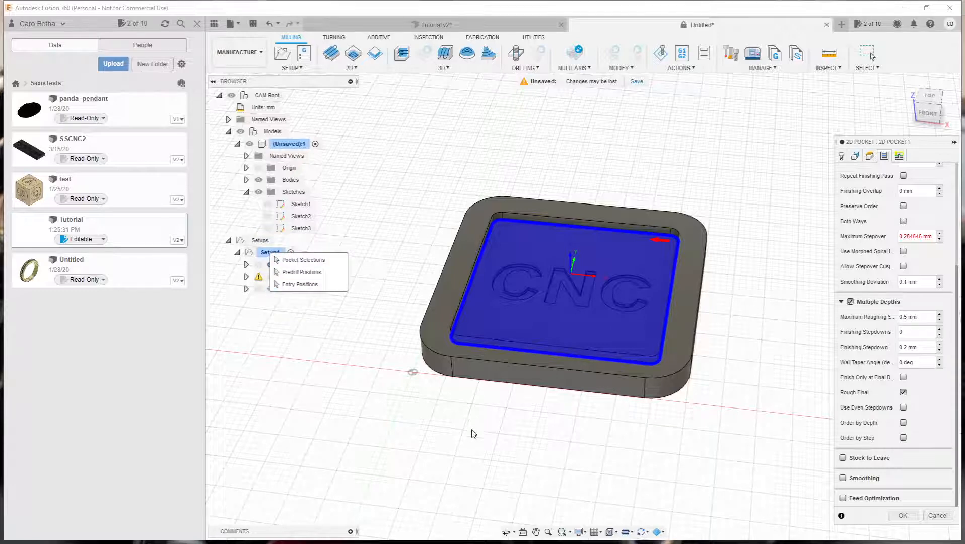
click(903, 515)
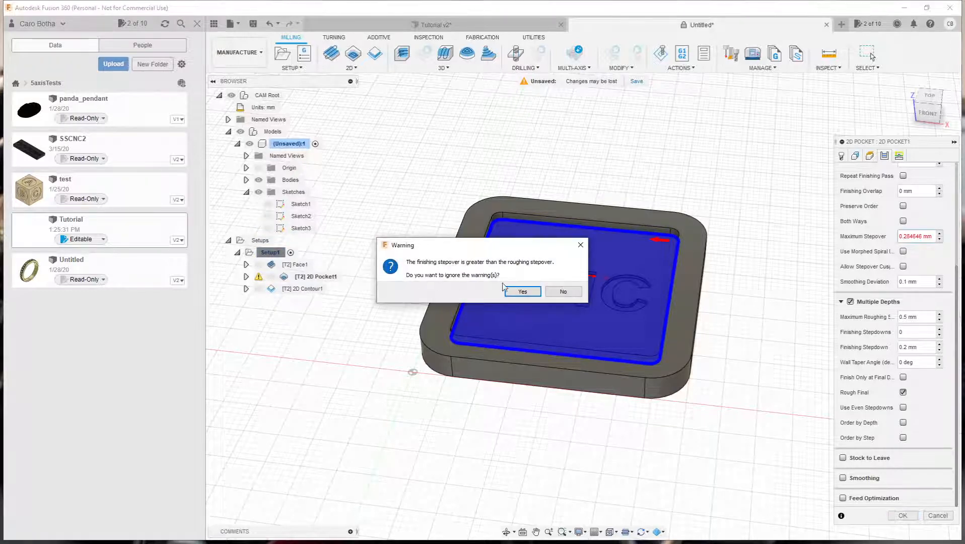
click(521, 291)
Regenerate all toolpaths in Setup1, including the operations that do not require regeneration
right_click(271, 252)
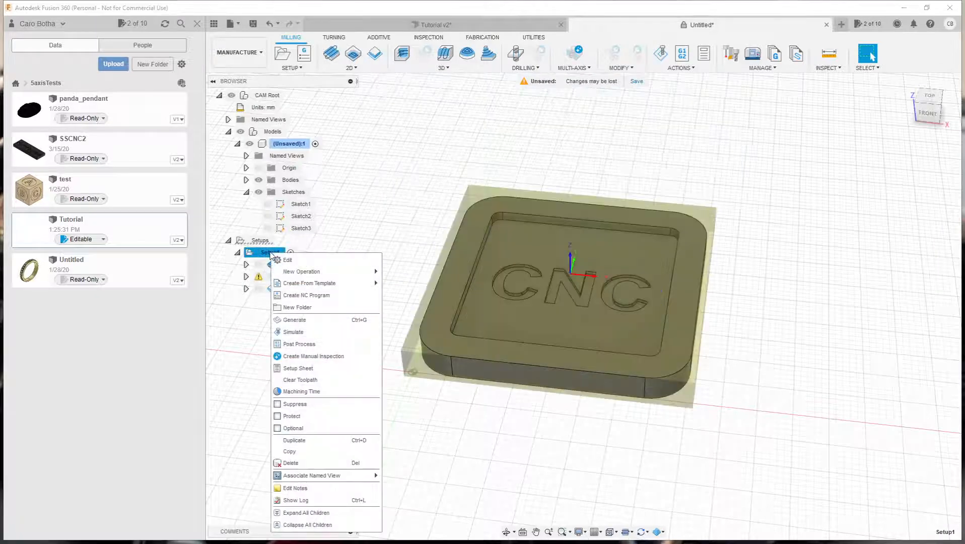
click(298, 320)
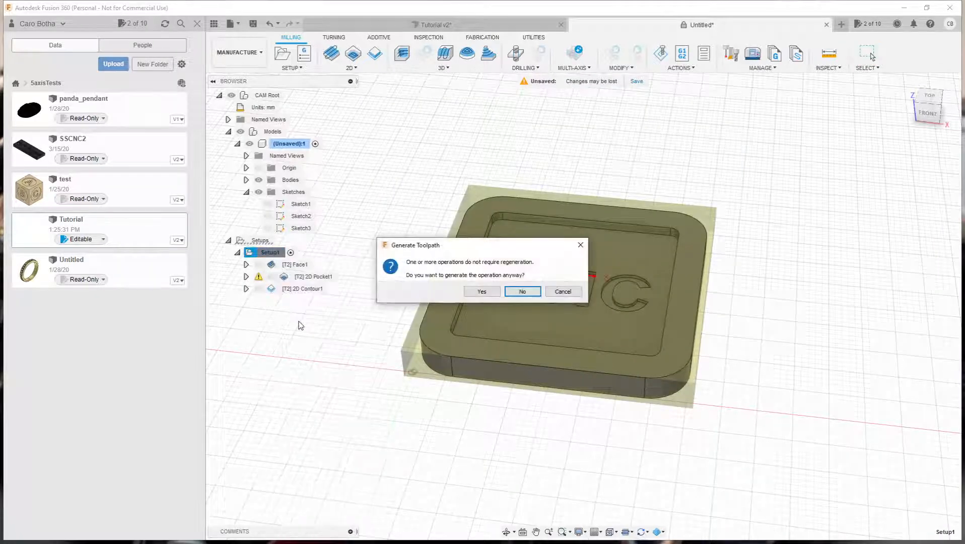
click(478, 297)
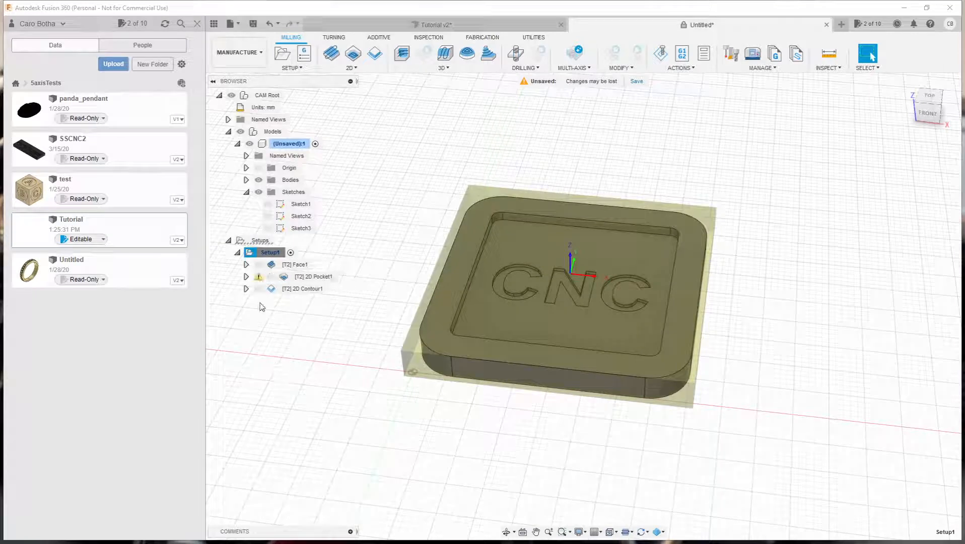
Simulate all operations in Setup1, inspect the finished pocket, lettering and outer walls, and close the simulation
right_click(266, 256)
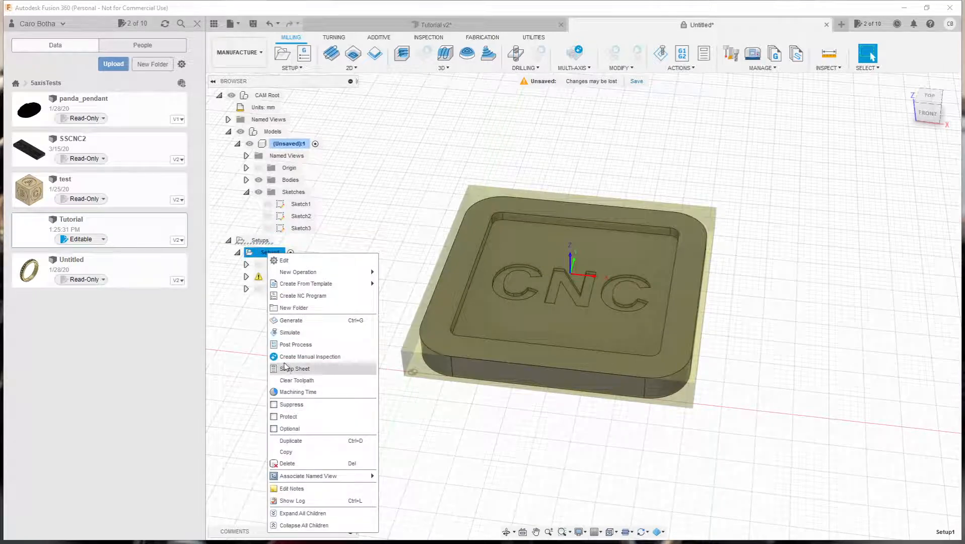
click(290, 333)
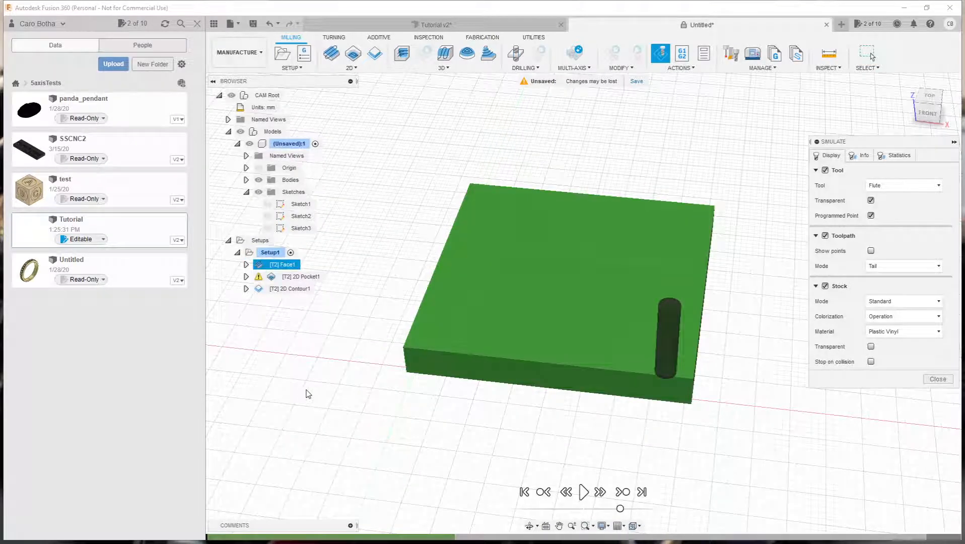
click(583, 491)
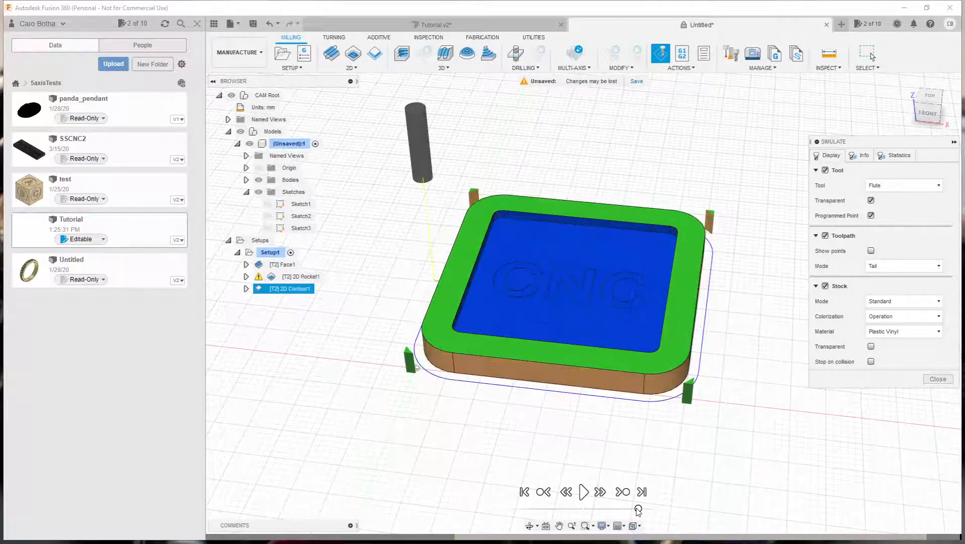
mouse_move(527, 445)
shift+middle_down()
mouse_move(524, 424)
mouse_move(488, 388)
mouse_move(592, 420)
mouse_move(545, 447)
mouse_move(528, 446)
mouse_move(531, 437)
shift+middle_up()
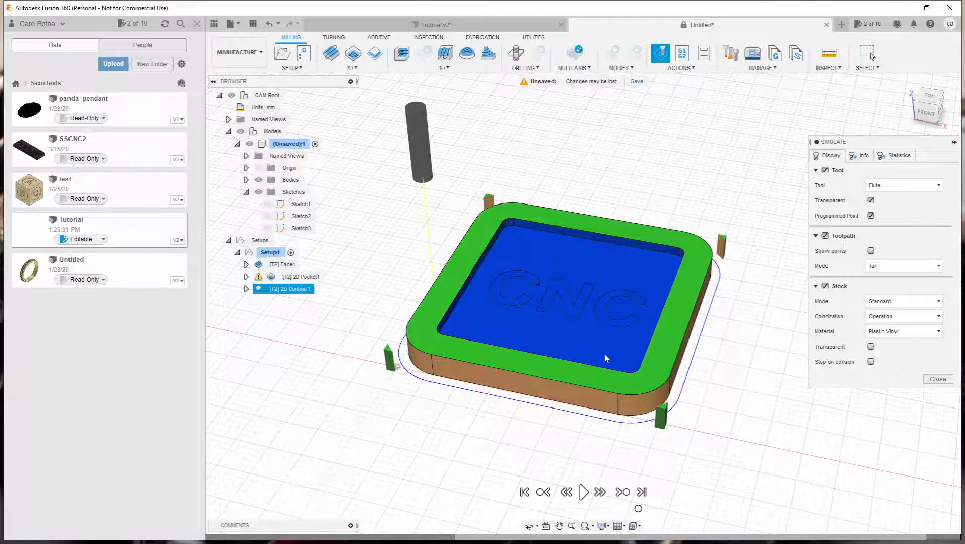
shift+middle_drag(604, 353, 550, 323)
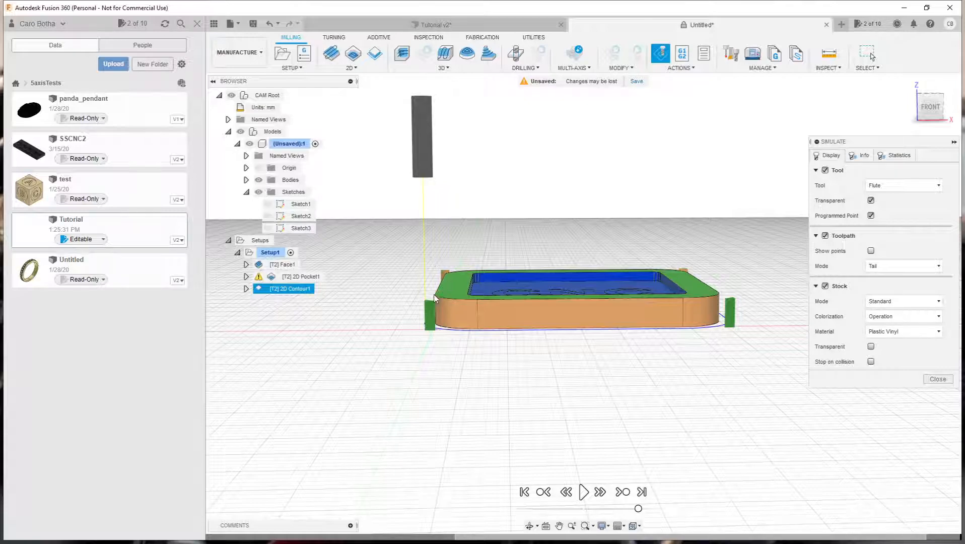
shift+middle_drag(464, 277, 450, 309)
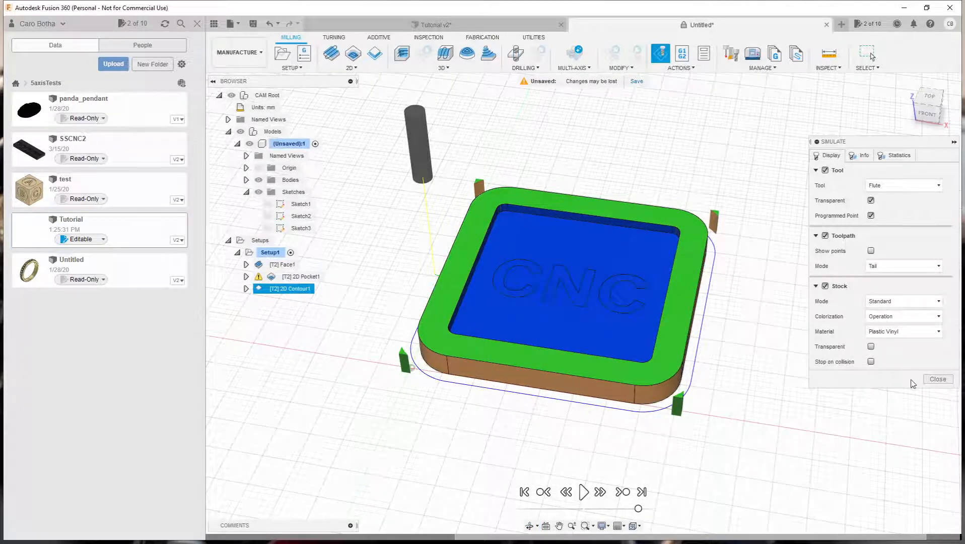
click(937, 379)
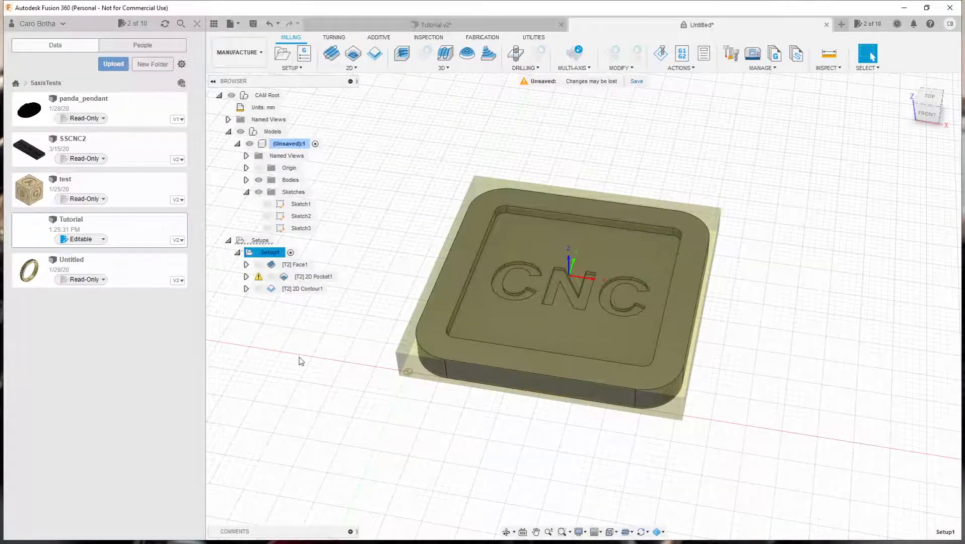
Create a 2D Chamfer operation using tool 3, the 3.175 mm 45 degree chamfer mill from the Tutorial v2 Setup1 tools
click(357, 68)
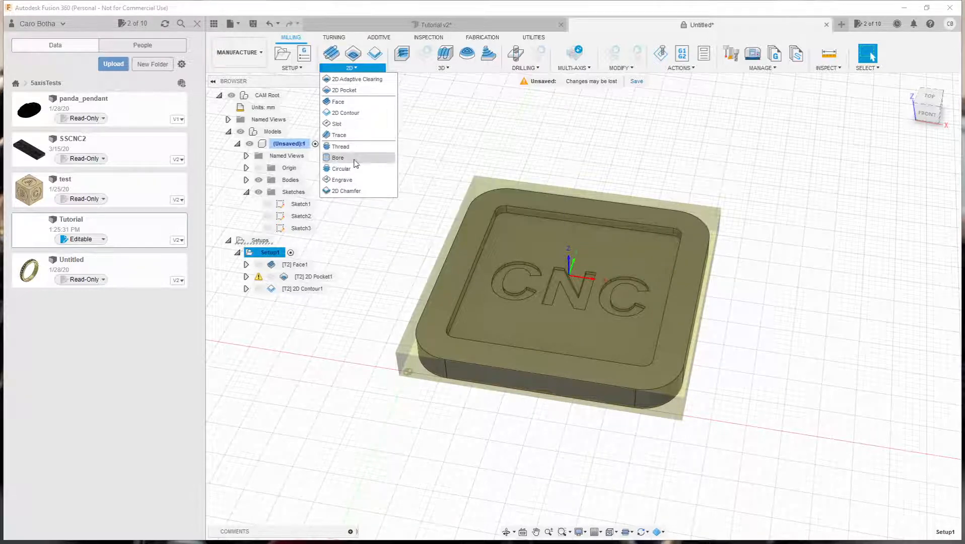
click(348, 191)
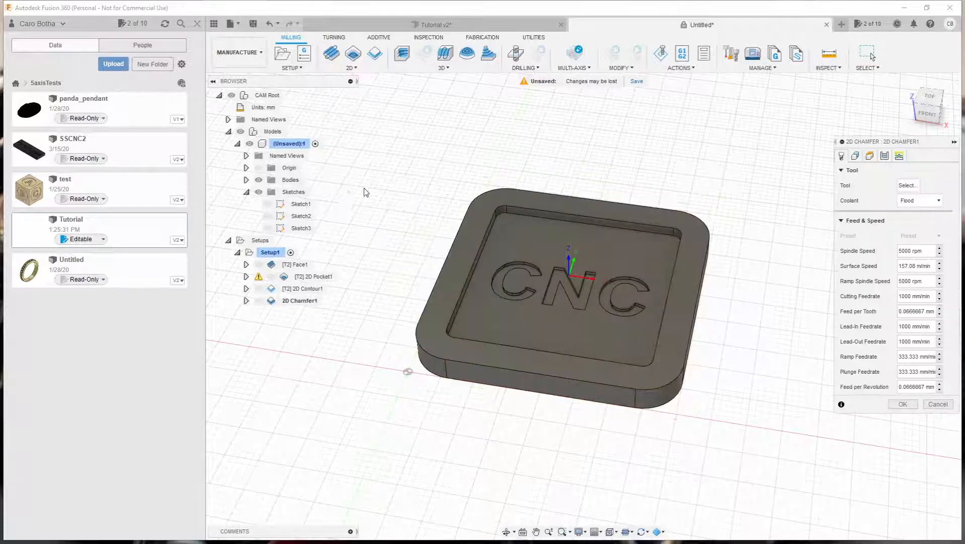
click(908, 186)
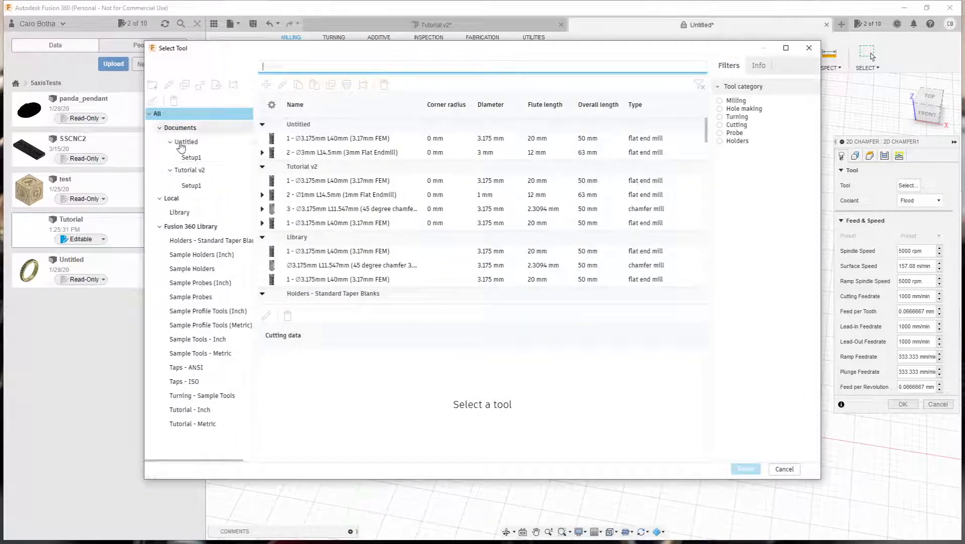
click(191, 186)
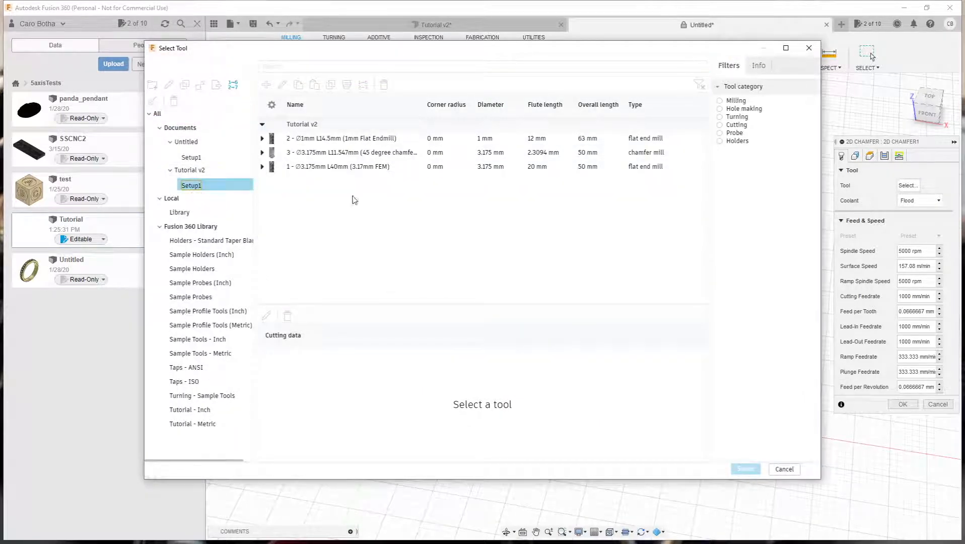
click(364, 153)
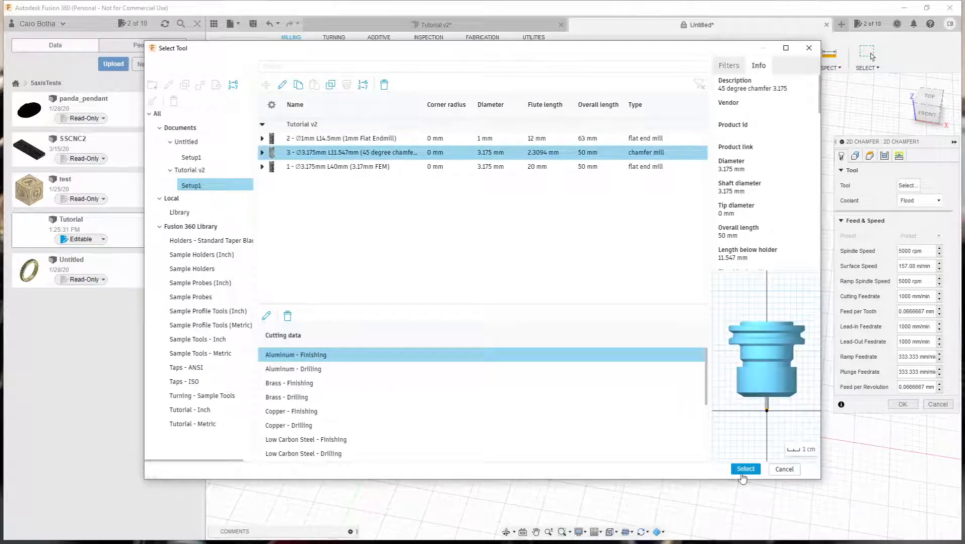
click(745, 468)
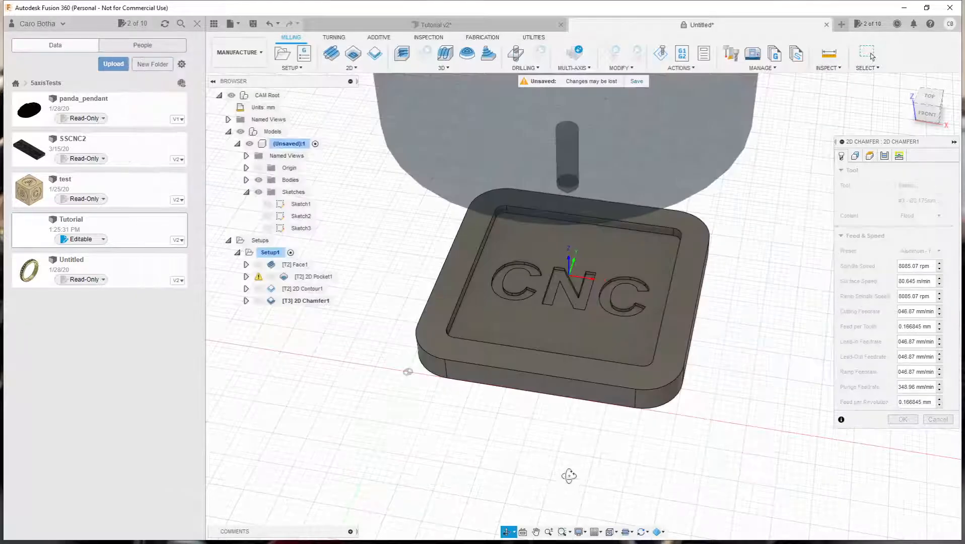
Examine the chamfer mill's pointed tip above the plate and set the chamfer operation's coolant to Disabled
shift+middle_drag(568, 476, 577, 445)
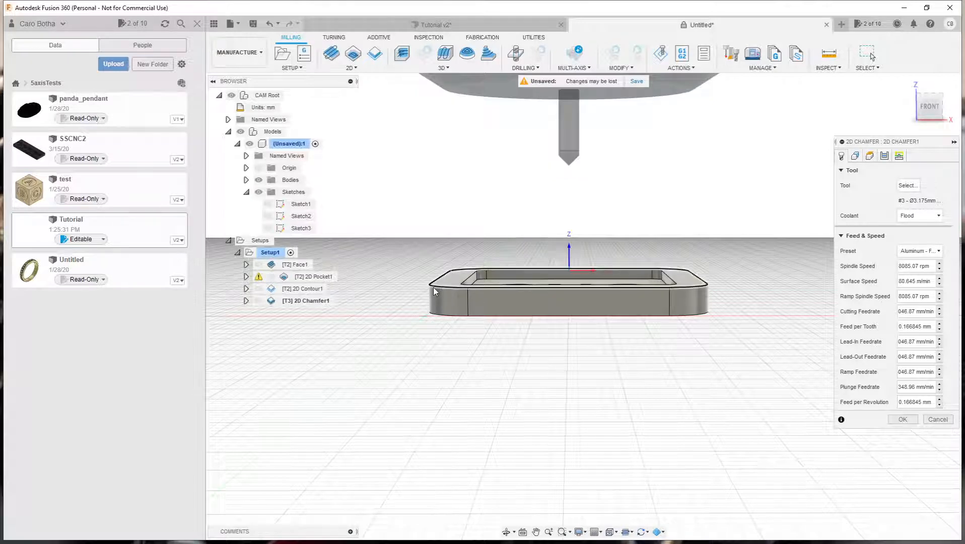
shift+middle_drag(515, 185, 493, 218)
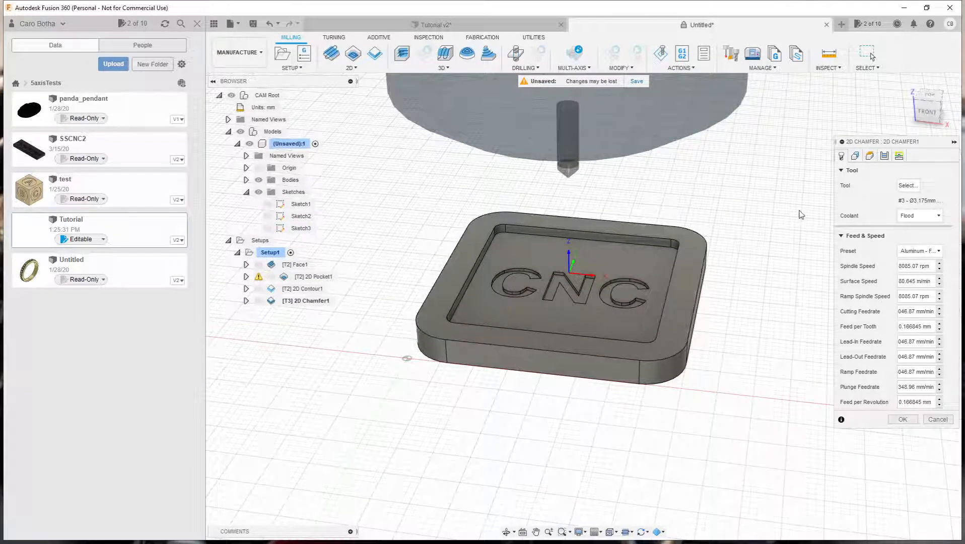
click(918, 216)
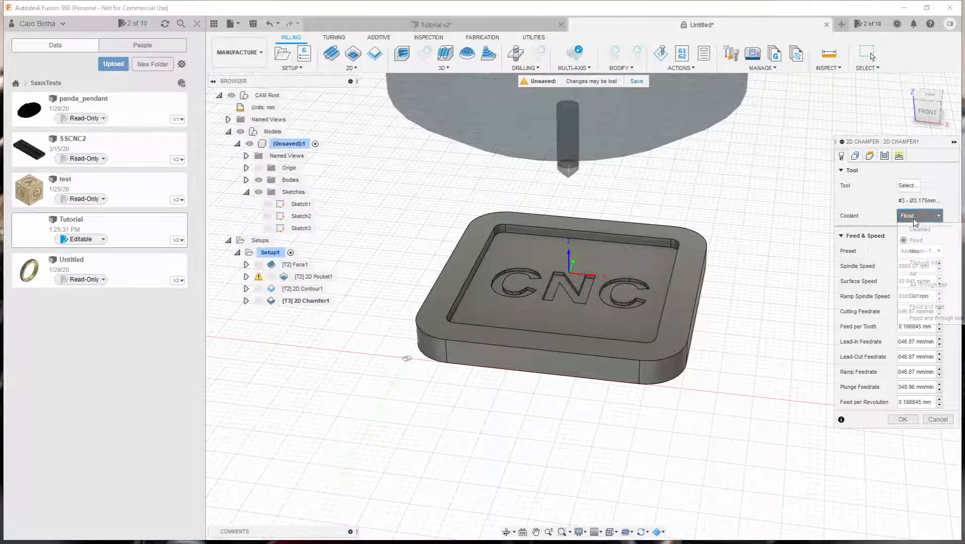
click(915, 233)
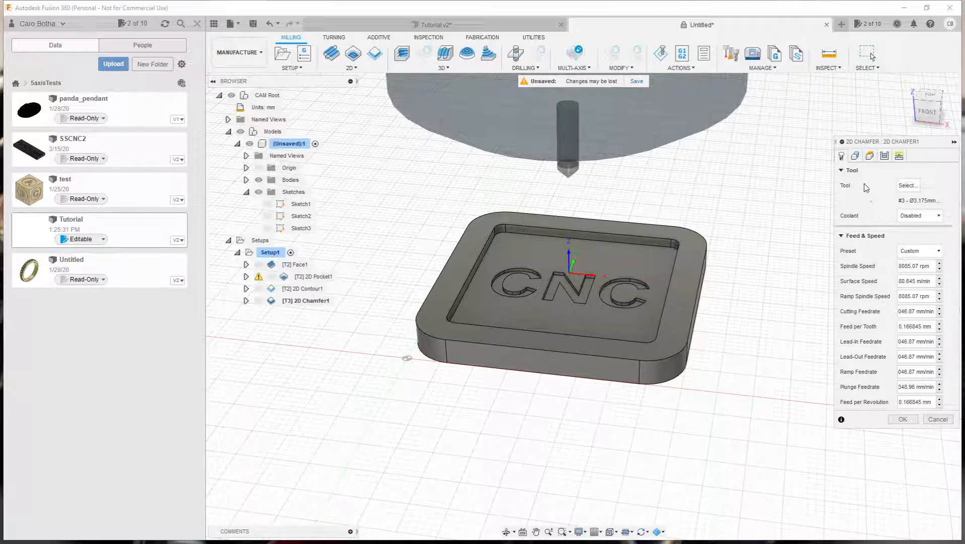
Select the plate's top outer edge as the chamfer contour and review the default heights
click(856, 156)
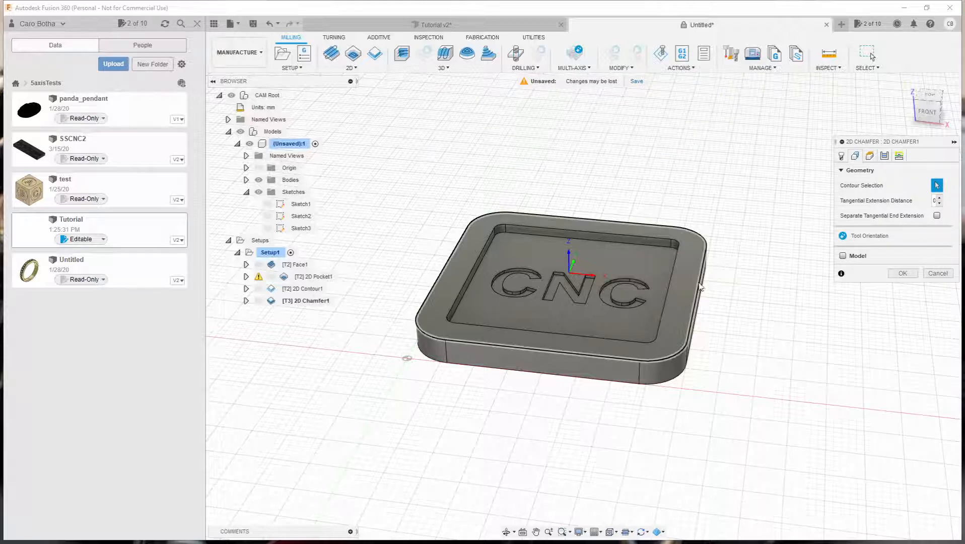
click(459, 341)
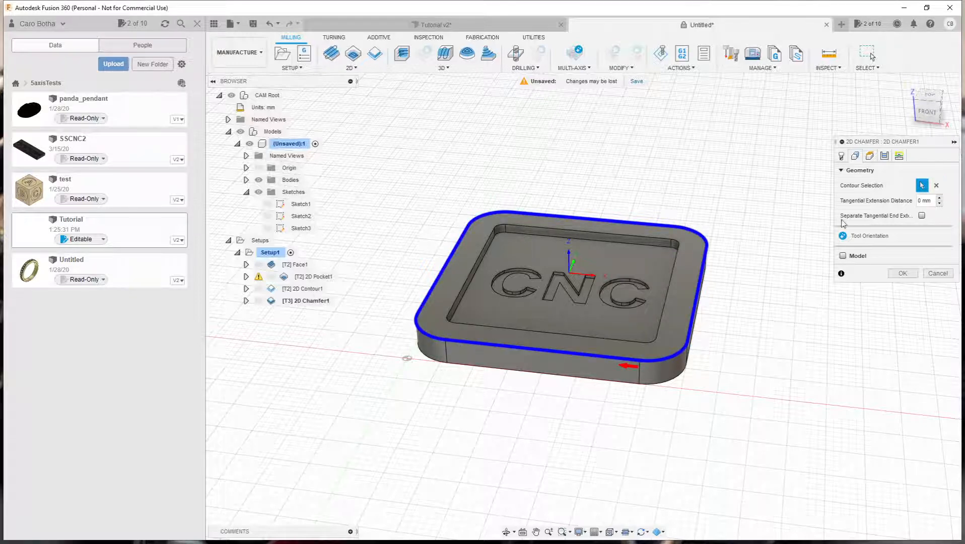
click(869, 157)
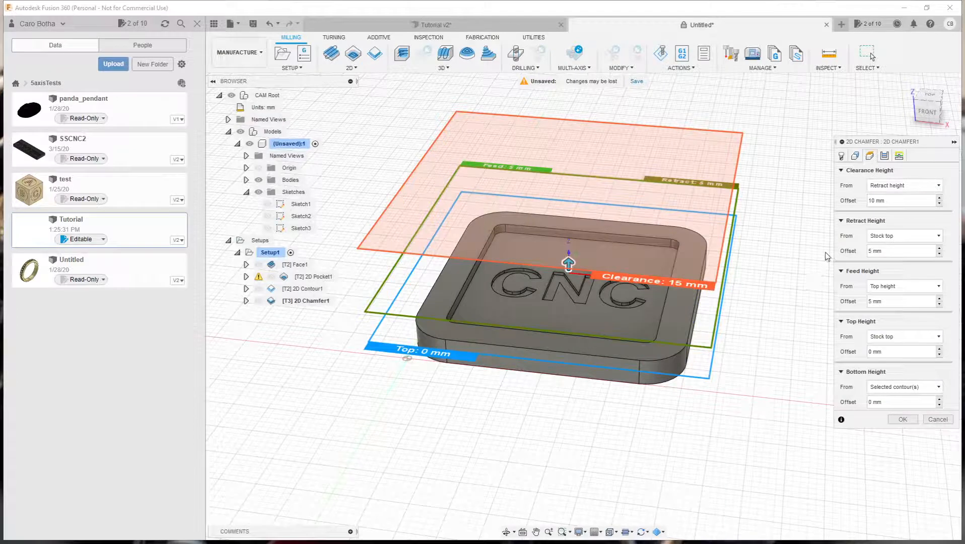
Configure the chamfer passes with 0.001 mm tolerance, 1.5 mm chamfer width, 0 mm tip offset and 0 mm chamfer clearance, and accept the operation
click(885, 156)
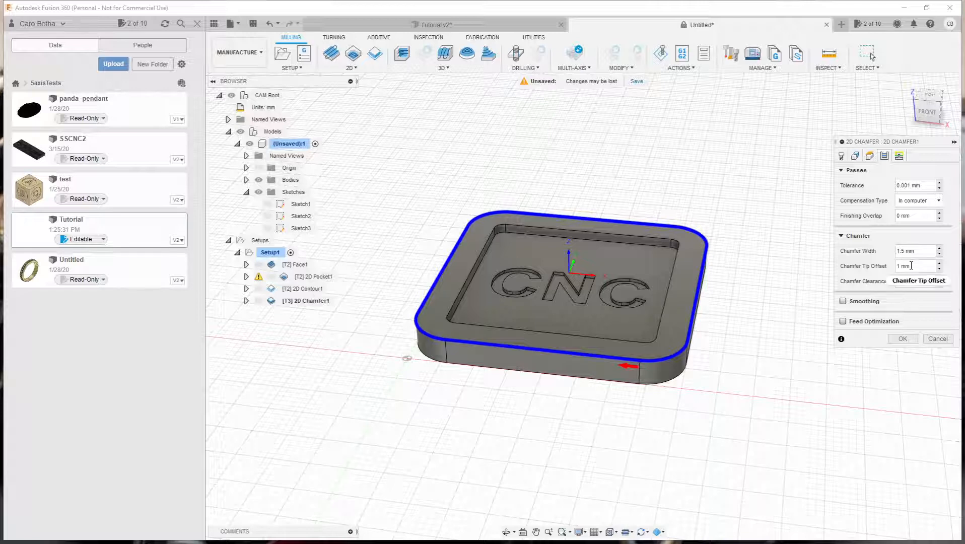
key(Tab)
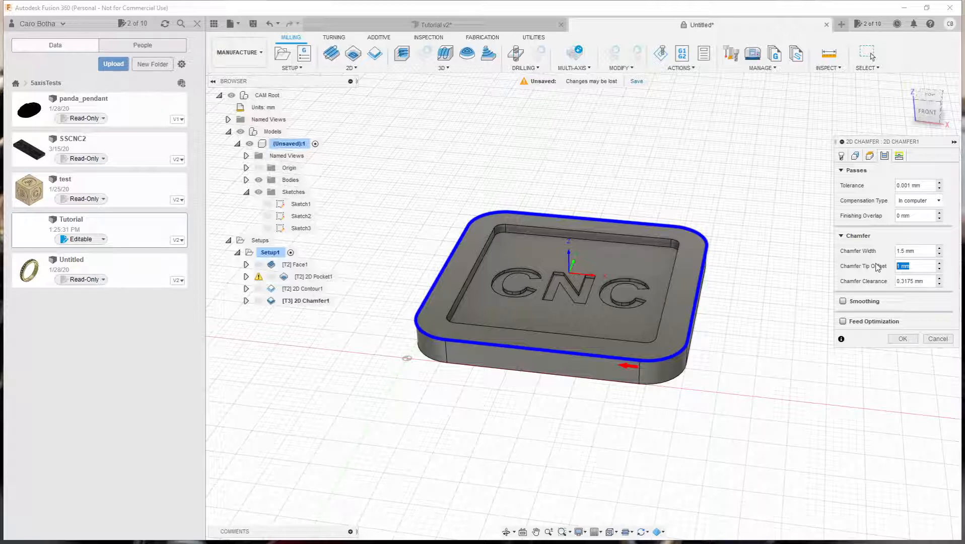
text(0)
key(Tab)
text(0)
click(897, 339)
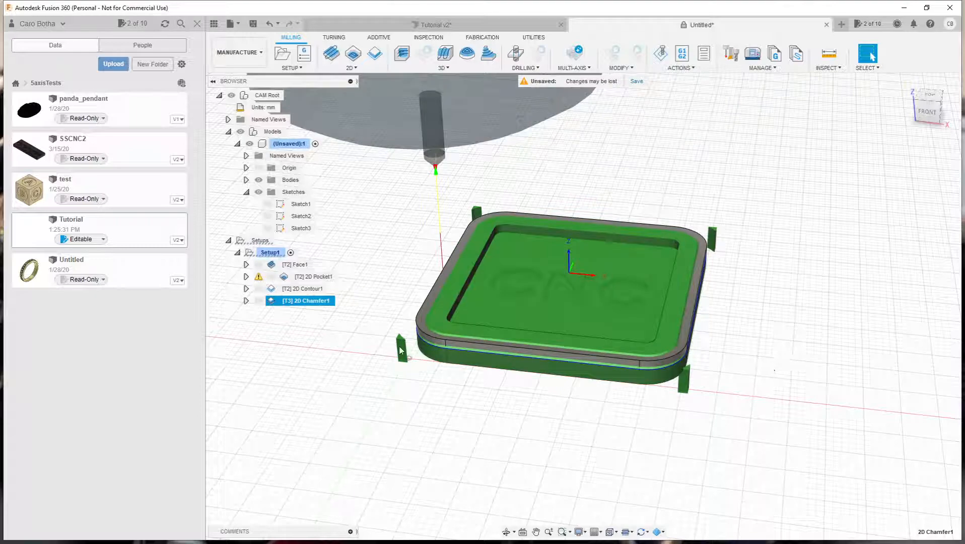
Hide the models and play the machining simulation of all operations in Setup1
click(241, 132)
mouse_move(380, 315)
shift+middle_down()
mouse_move(377, 291)
mouse_move(403, 267)
mouse_move(383, 317)
mouse_move(380, 296)
shift+middle_up()
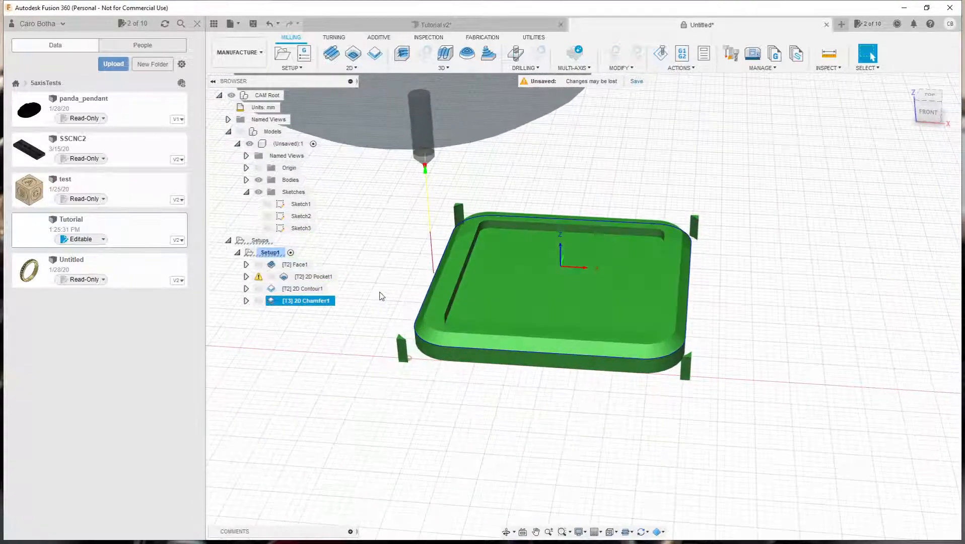
click(270, 253)
right_click(269, 253)
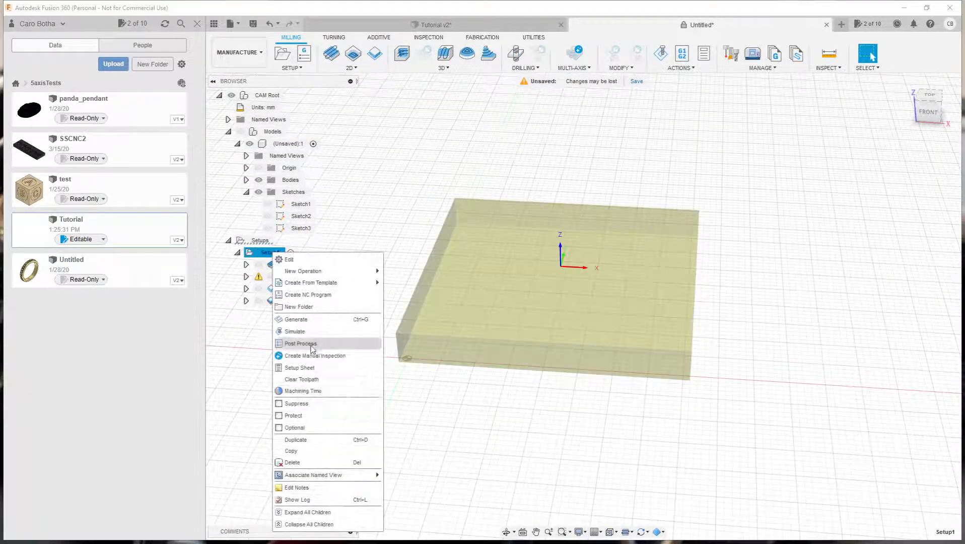
click(300, 333)
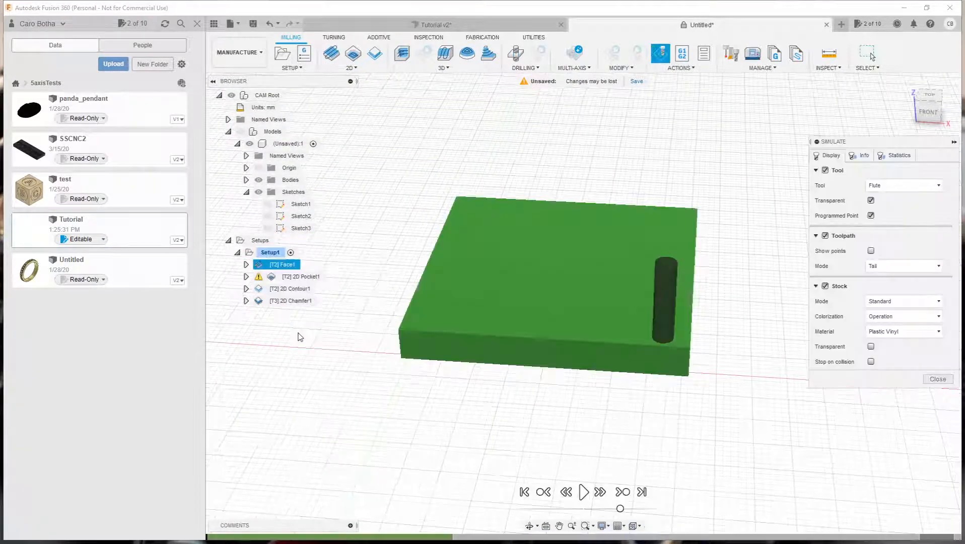
click(583, 492)
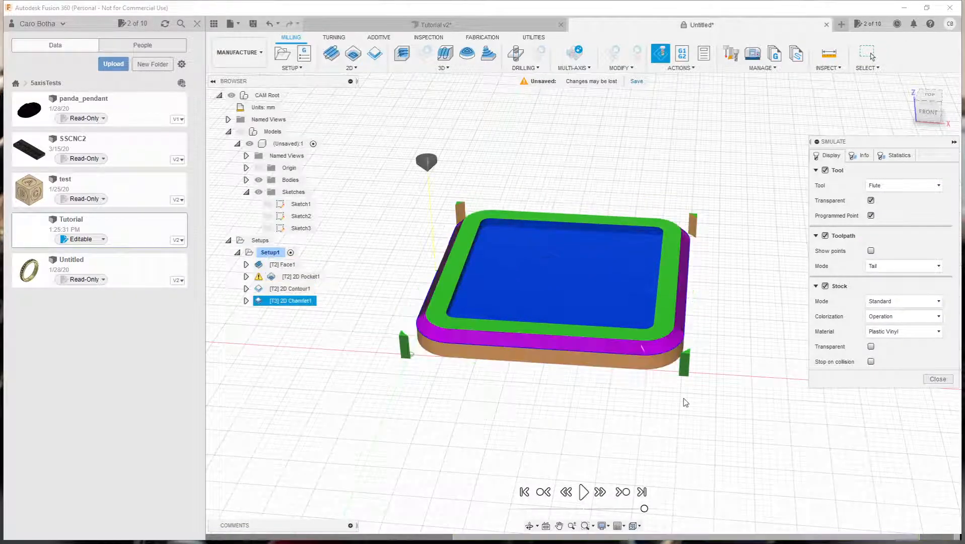
Set the simulated stock to Fast (3-axis only) mode with Extreme quality, inspect the machined plate and close the simulation
click(901, 301)
click(886, 325)
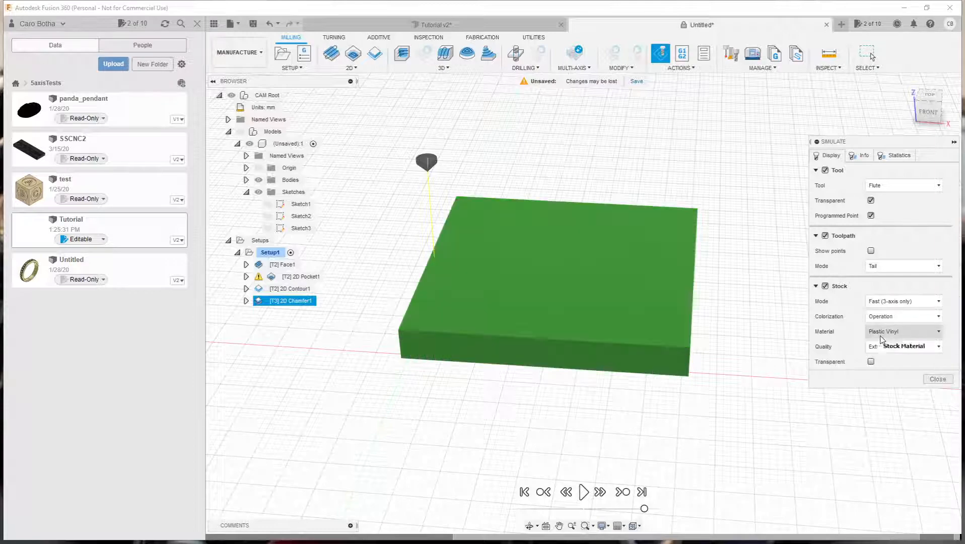
click(904, 331)
click(831, 401)
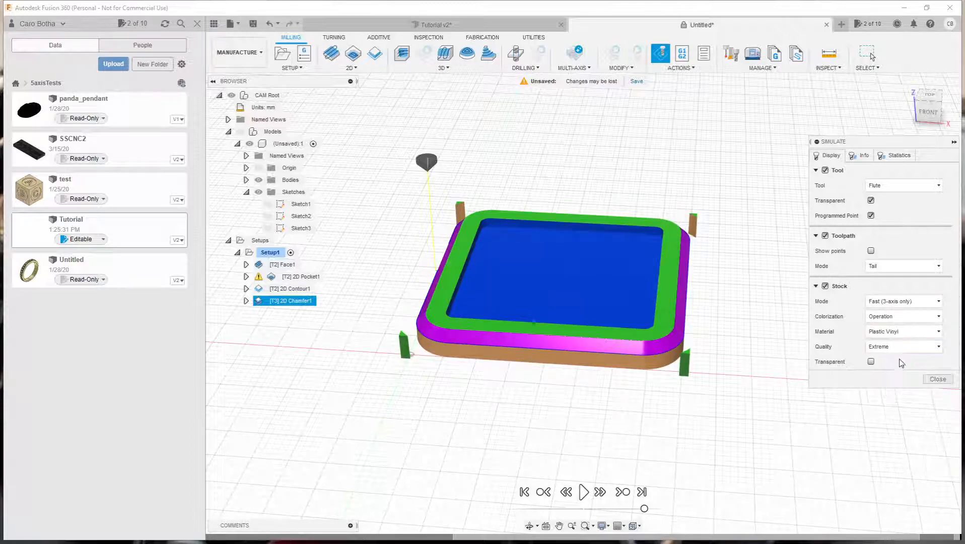
click(901, 346)
click(847, 400)
mouse_move(608, 401)
shift+middle_down()
mouse_move(620, 367)
mouse_move(654, 398)
mouse_move(502, 377)
mouse_move(545, 366)
mouse_move(554, 395)
mouse_move(573, 361)
mouse_move(682, 358)
mouse_move(638, 361)
mouse_move(603, 412)
mouse_move(593, 400)
shift+middle_up()
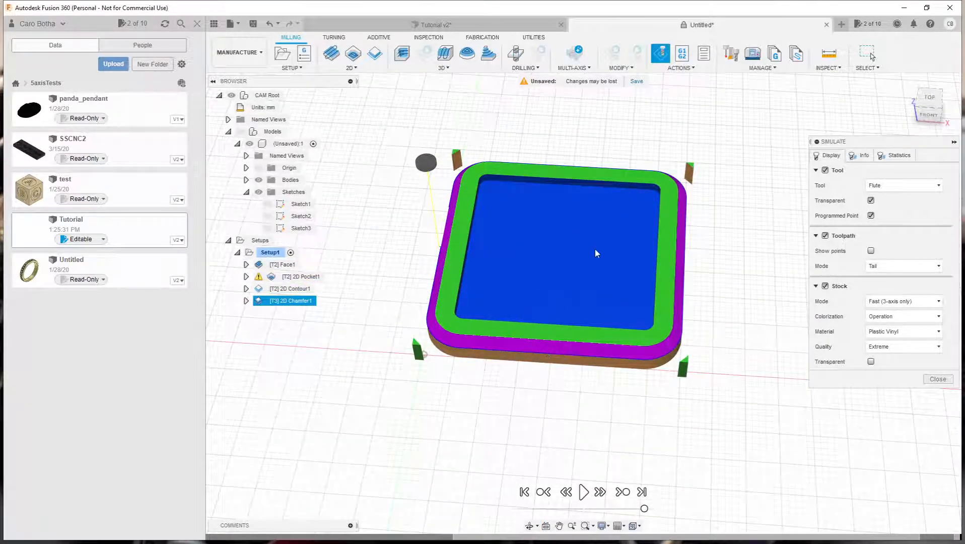
click(937, 378)
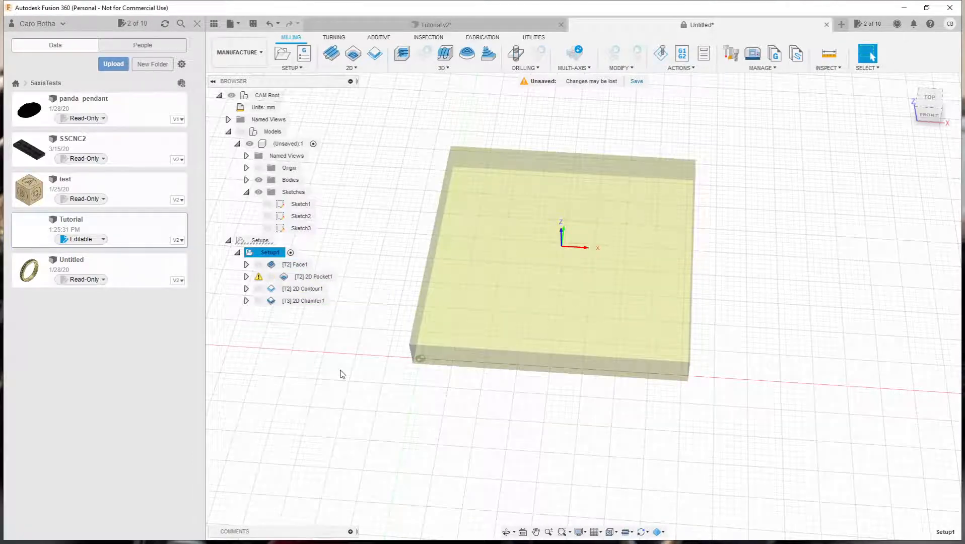
Show the models and create a 2D Pocket operation in Setup1 for the plate with the CNC lettering
click(240, 131)
shift+middle_drag(394, 300, 390, 310)
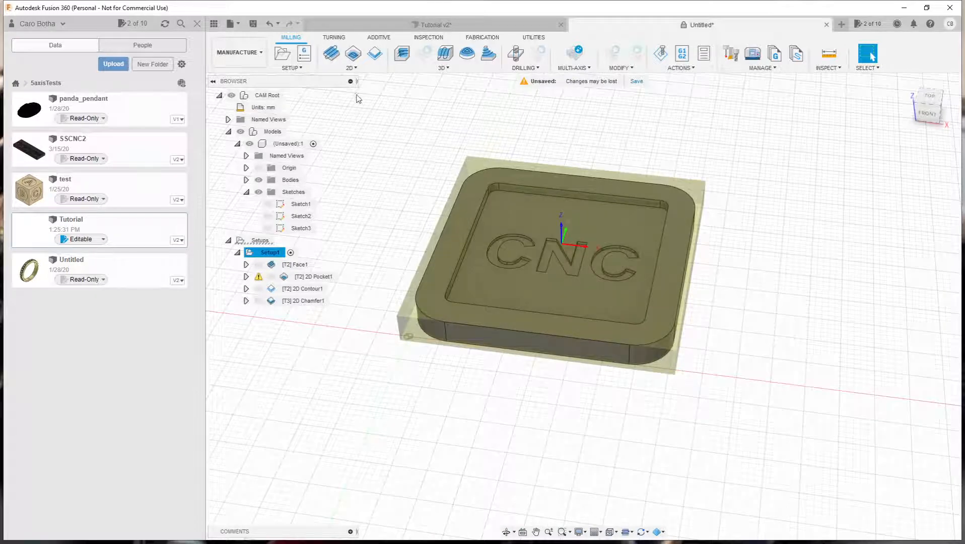
click(353, 69)
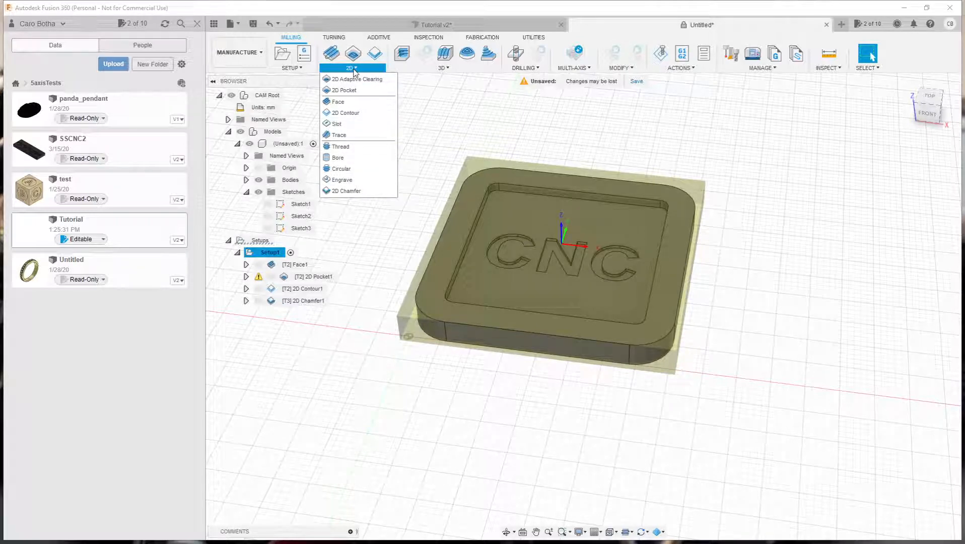
click(349, 91)
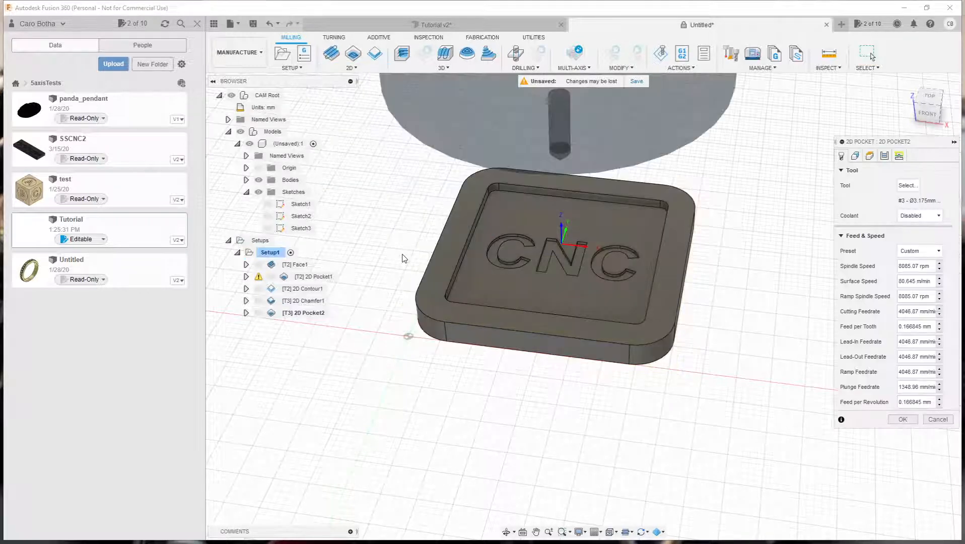
Make a copy of the 3.175 mm flat end mill (3.17mm FEM) in the local tool Library
click(908, 185)
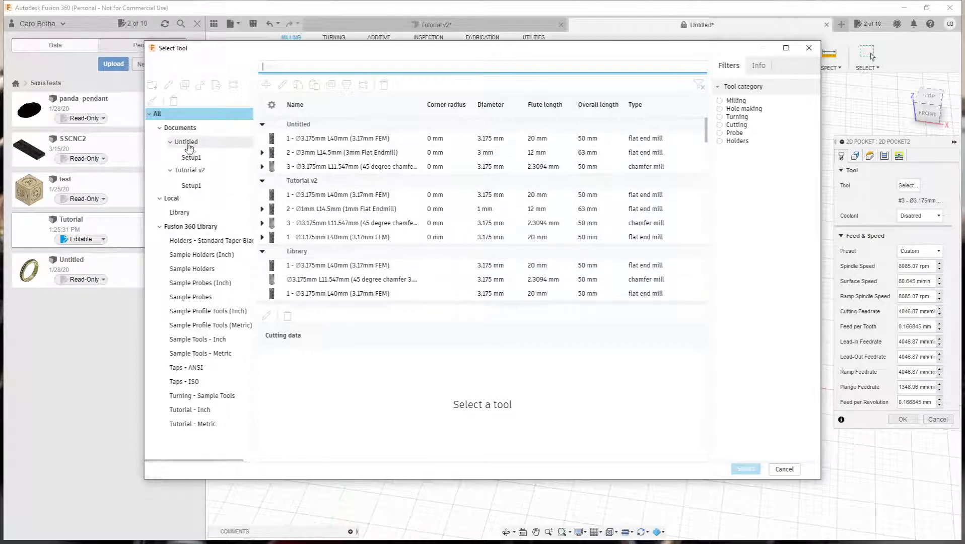
click(180, 213)
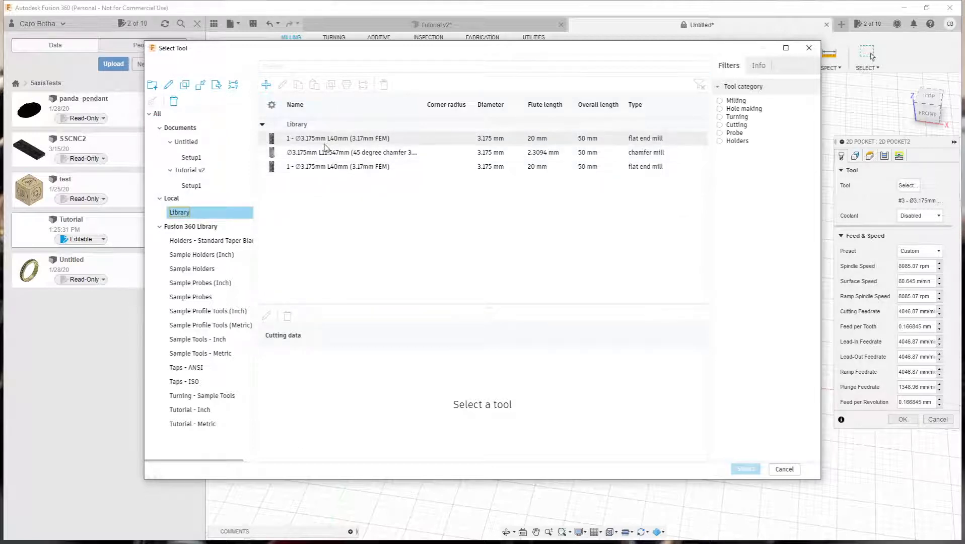
click(324, 166)
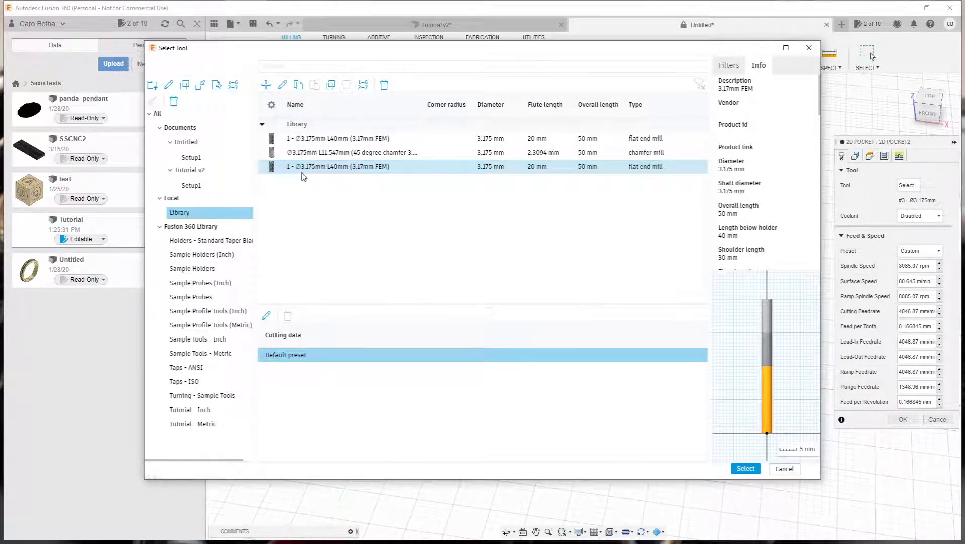
click(299, 85)
click(314, 85)
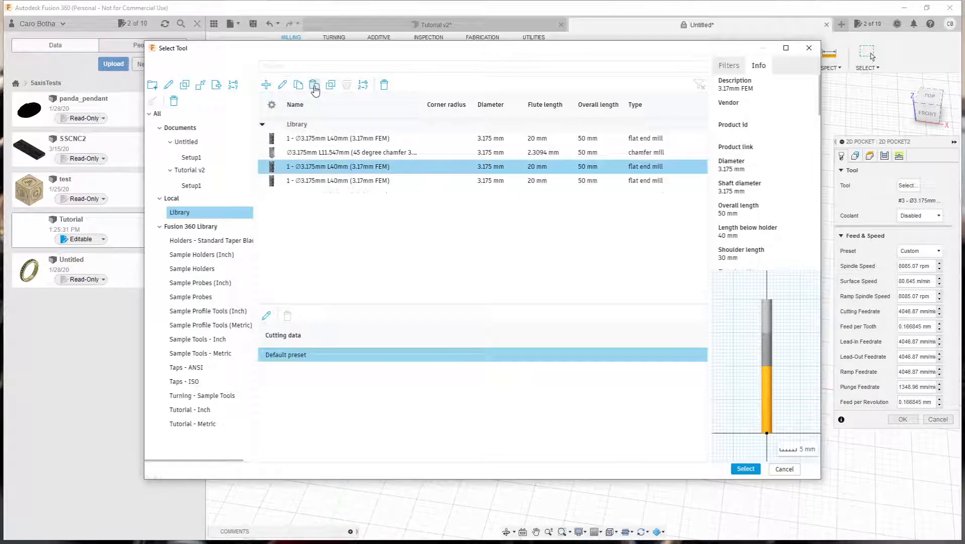
Edit the copied end mill and change its description to 1mm FEM
click(320, 181)
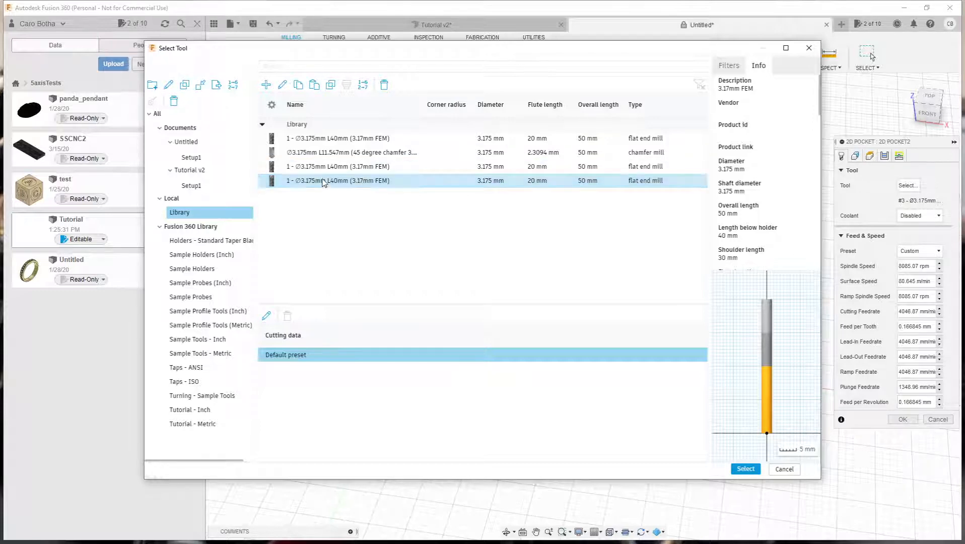
click(282, 86)
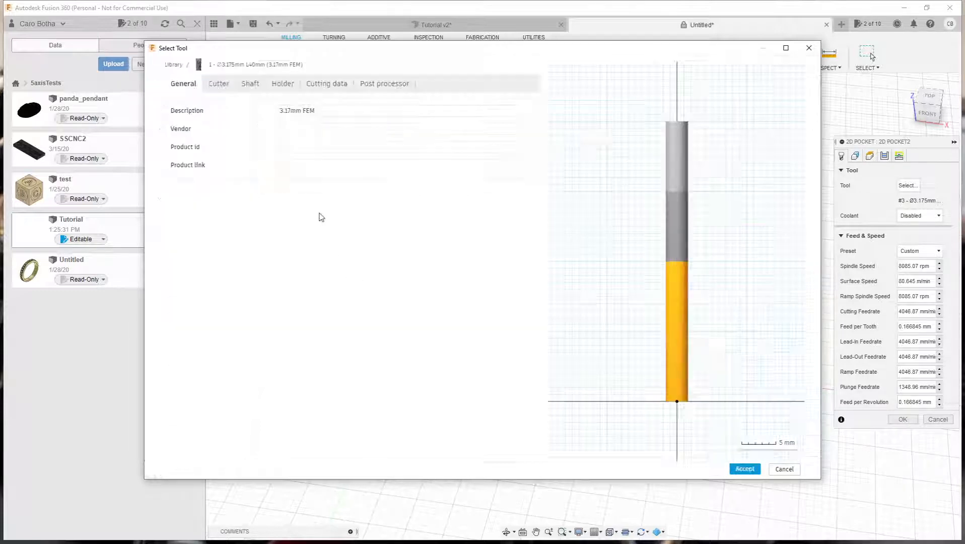
drag(292, 112, 264, 112)
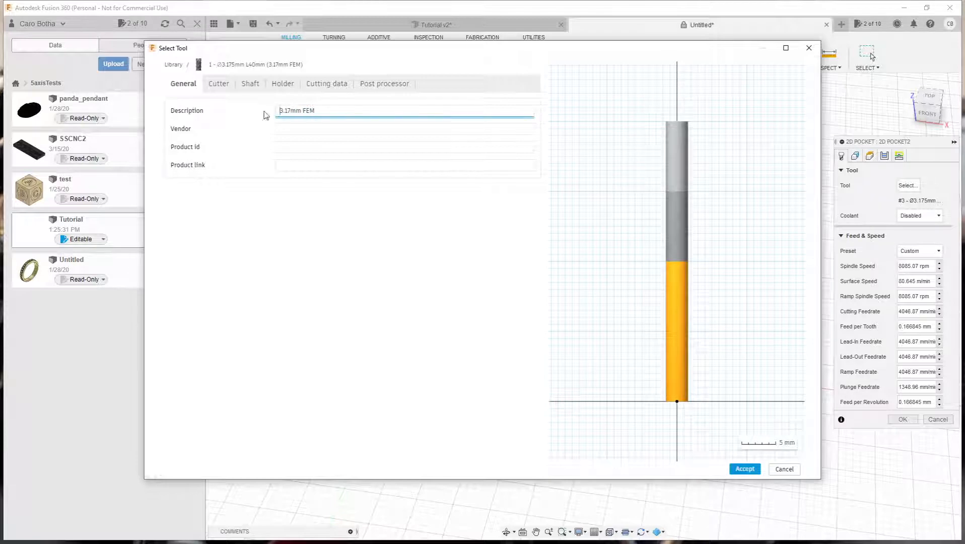
double_click(289, 111)
text(1mm)
Set the copied end mill's cutter diameter and shaft diameter to 1 mm and accept the tool
click(219, 83)
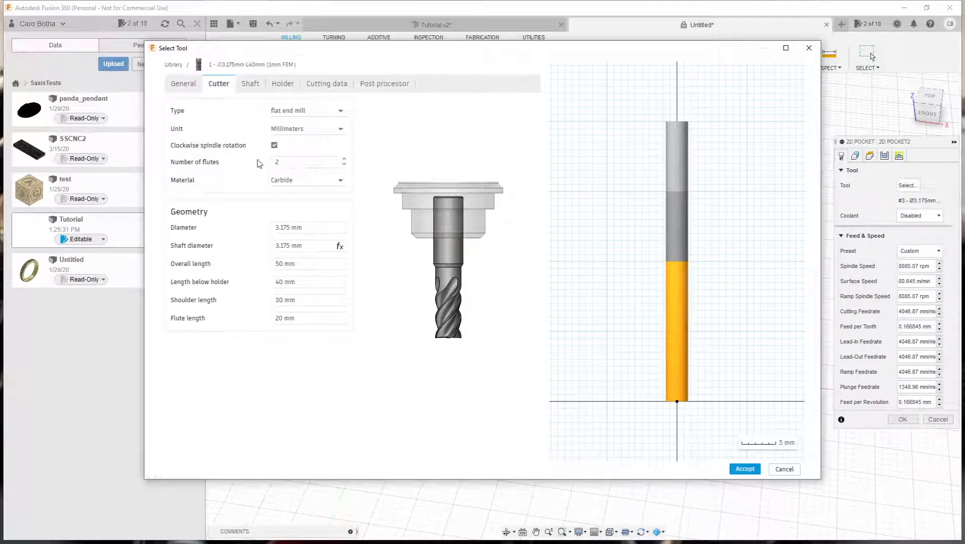
click(289, 227)
click(289, 228)
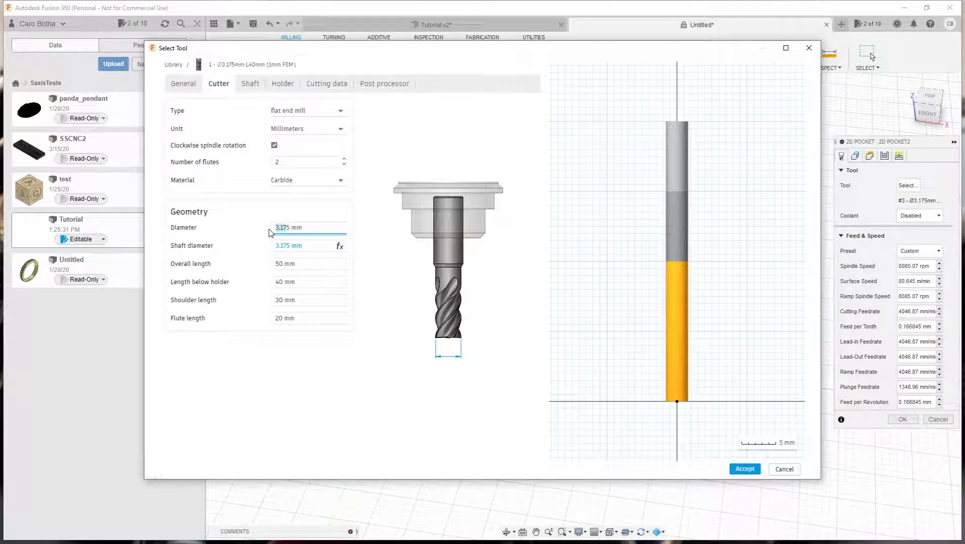
text(5)
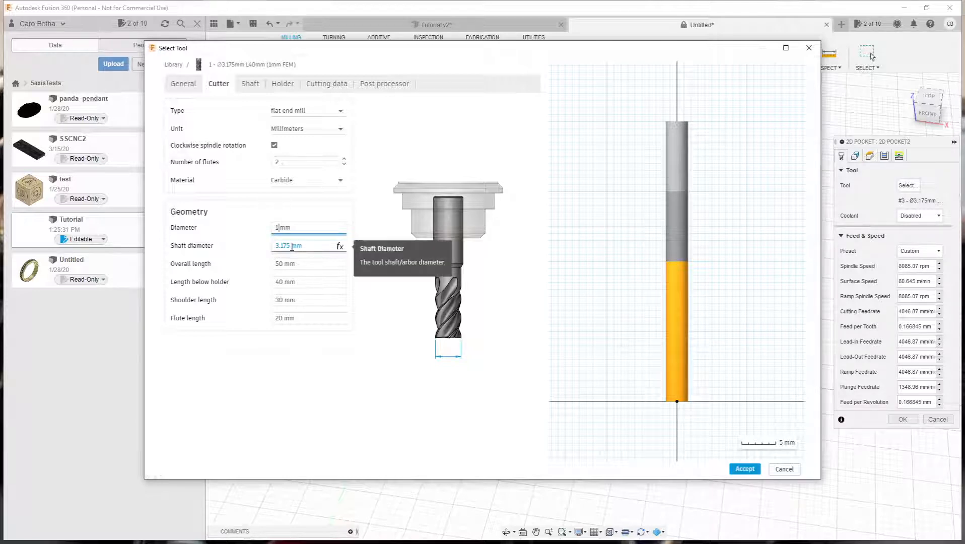
click(292, 246)
click(258, 273)
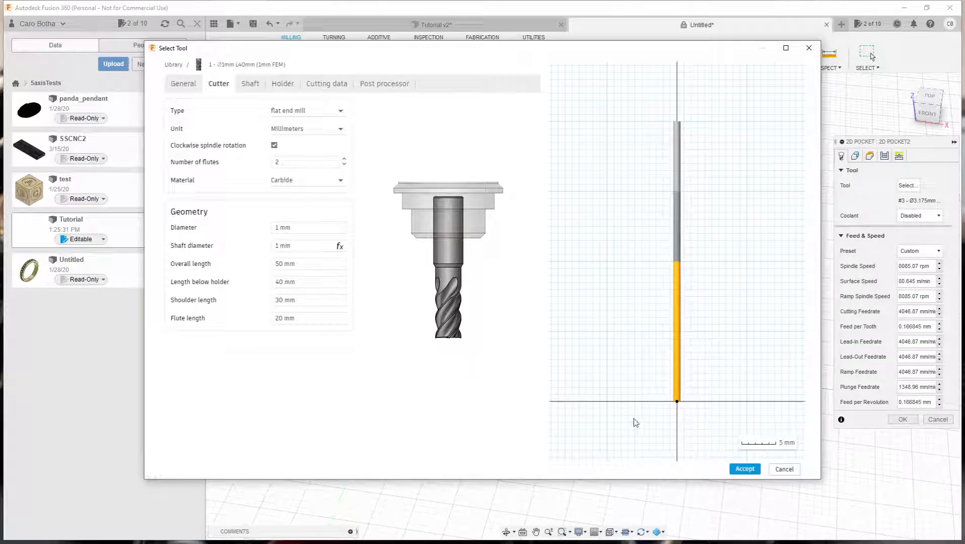
click(743, 469)
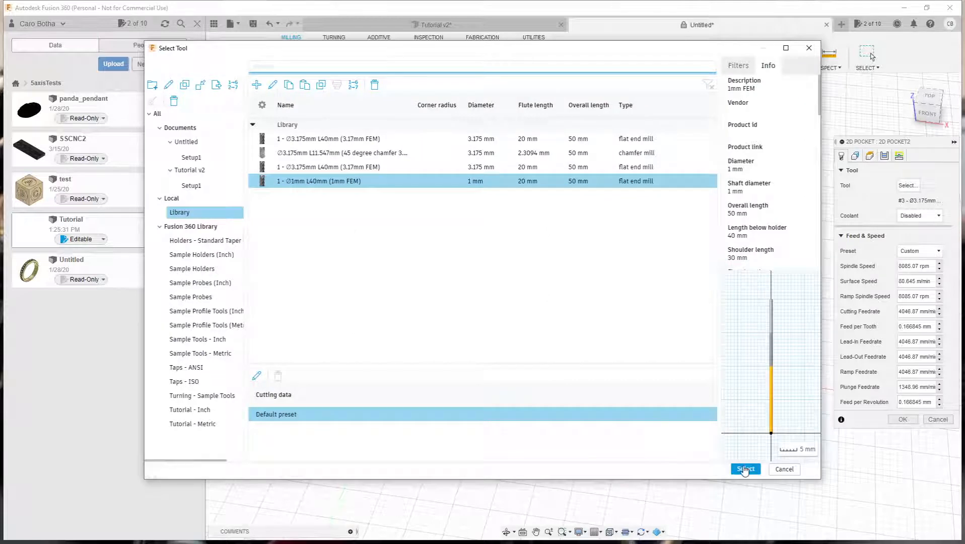
Assign the 1 mm flat end mill to the pocket operation and set its coolant to Disabled
click(745, 469)
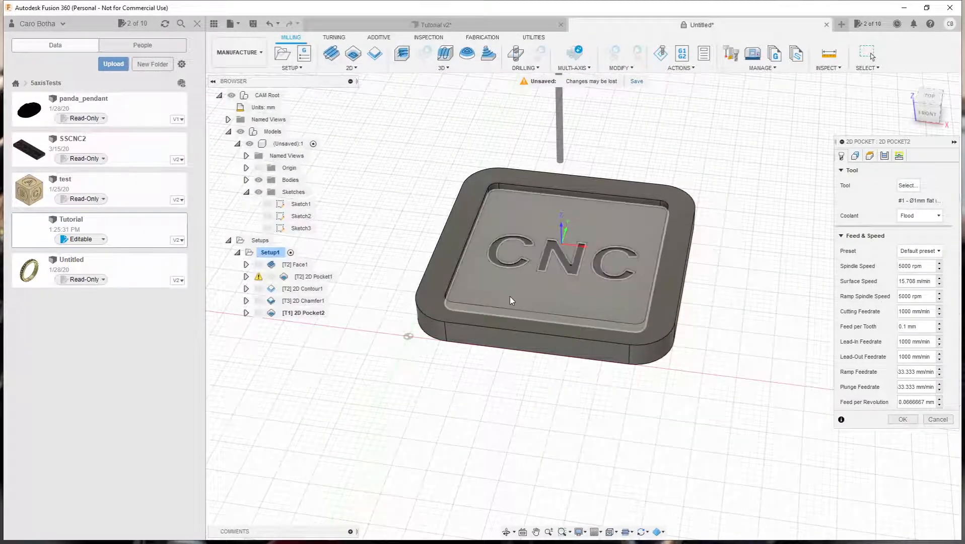
shift+middle_drag(481, 371, 487, 376)
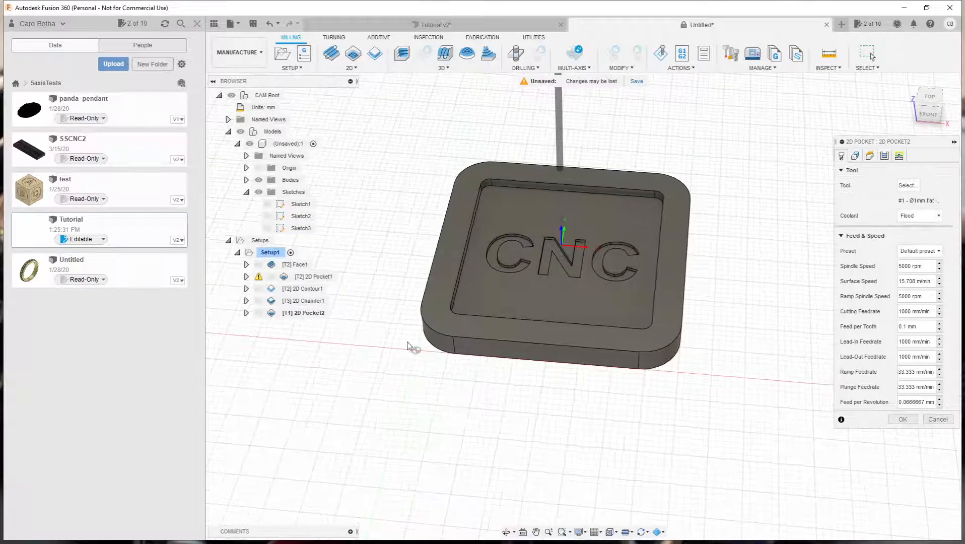
click(901, 215)
click(918, 233)
click(908, 251)
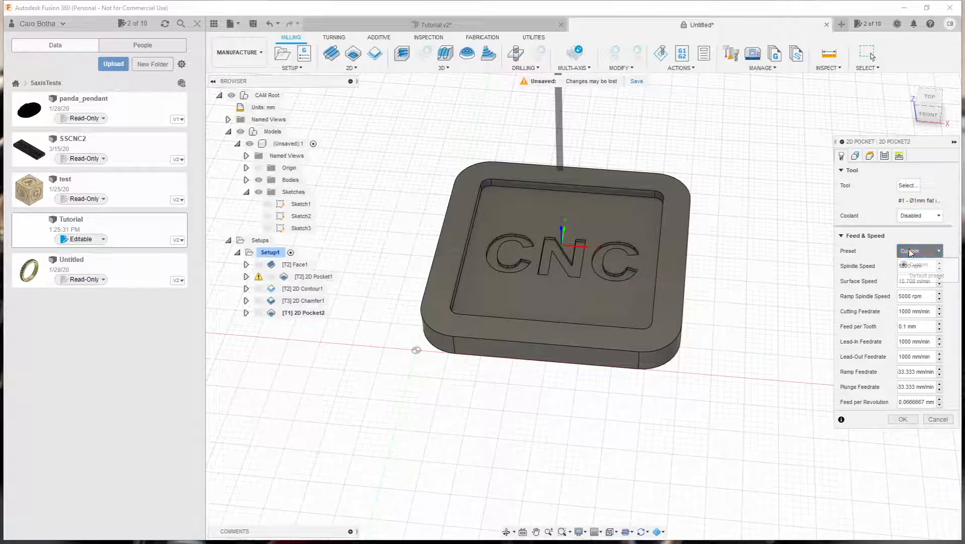
click(908, 250)
Select the floors of the three engraved letters C, N and C as the pocket geometry
click(854, 155)
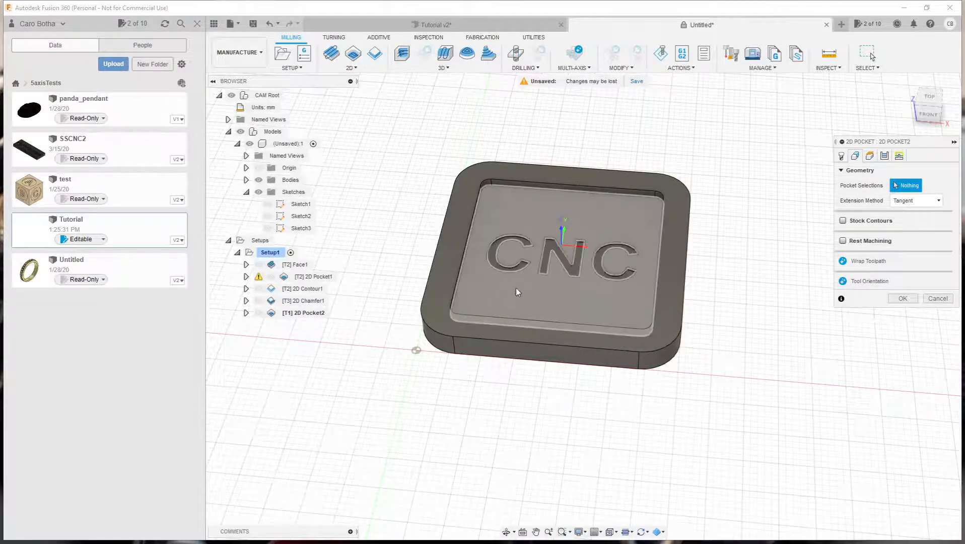
scroll(522, 283, up, 4)
scroll(527, 275, up, 3)
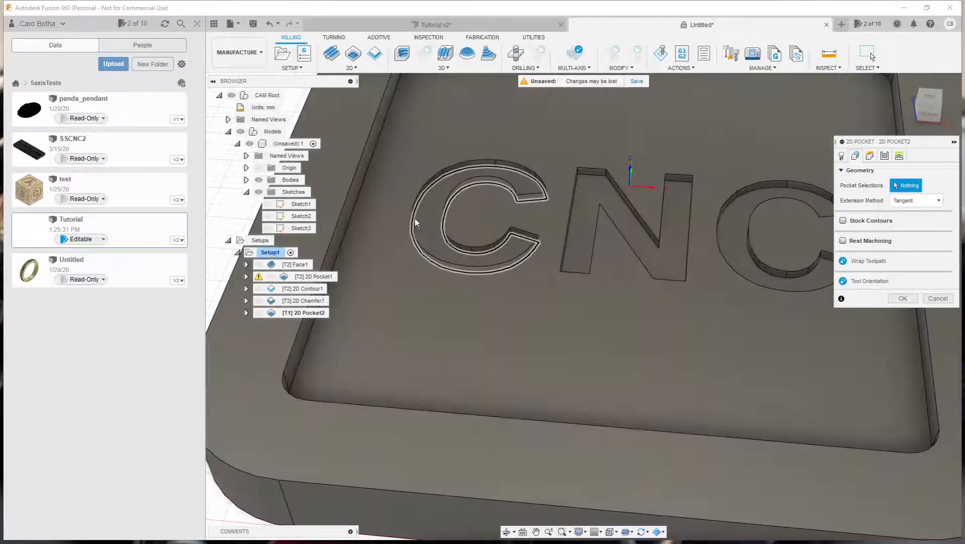
click(431, 217)
click(594, 220)
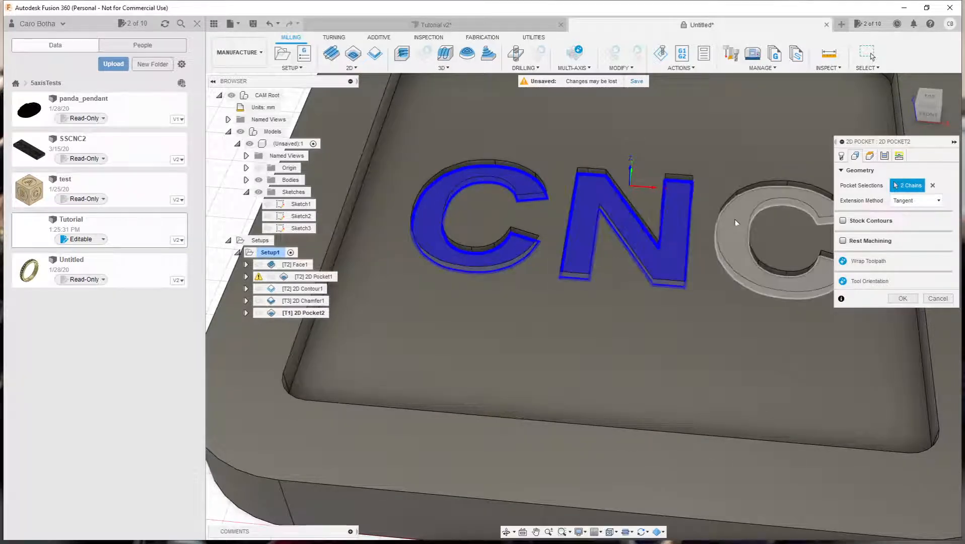
click(732, 222)
scroll(544, 325, down, 5)
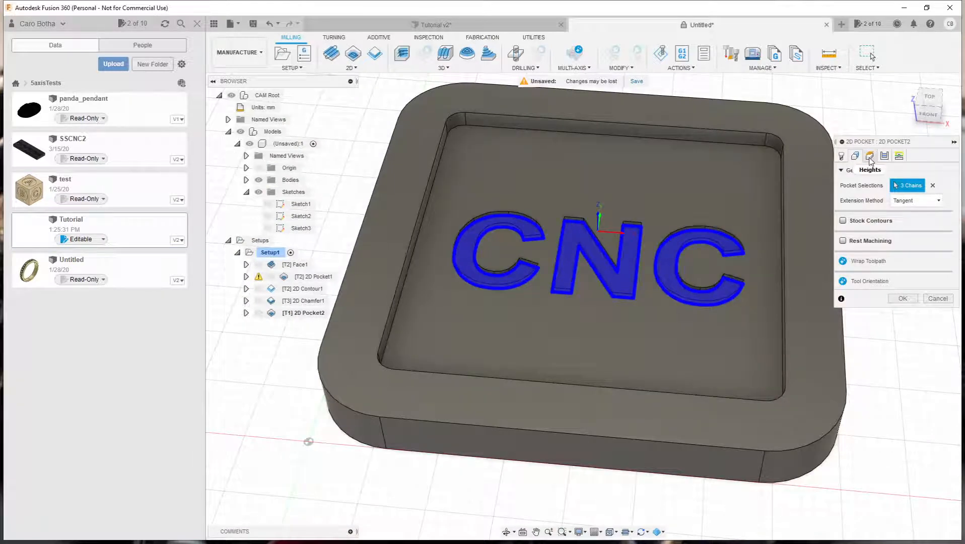
Set the pocket passes to 0.001 mm tolerance and 0.1 mm maximum stepover, and turn off Stock to Leave
click(870, 157)
click(885, 156)
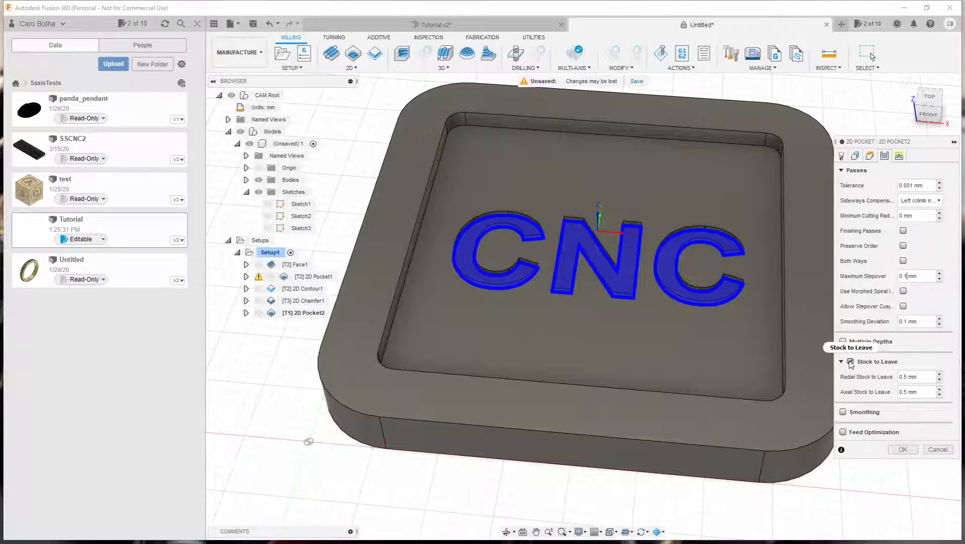
click(850, 362)
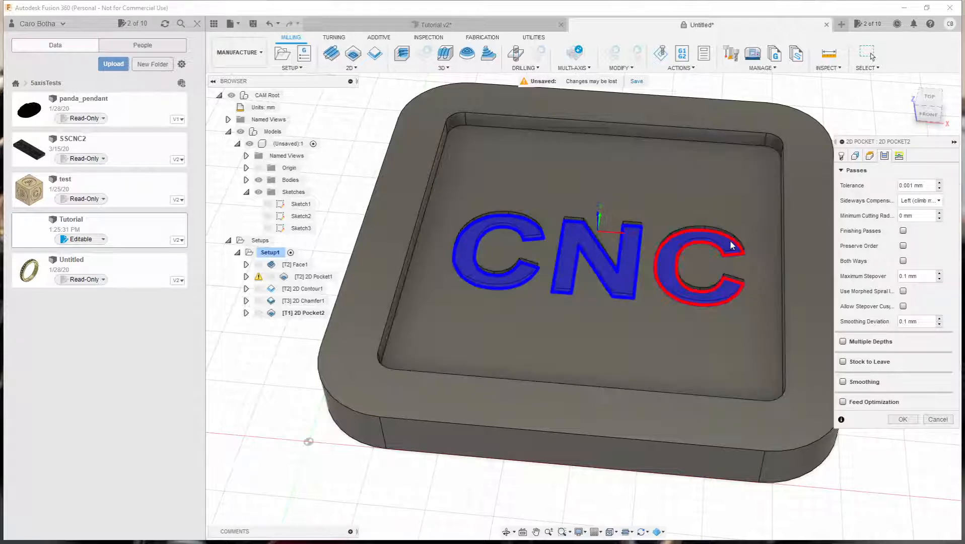
Enable Multiple Depths for the letter pocket with a maximum roughing stepdown of 0.25 mm
click(842, 341)
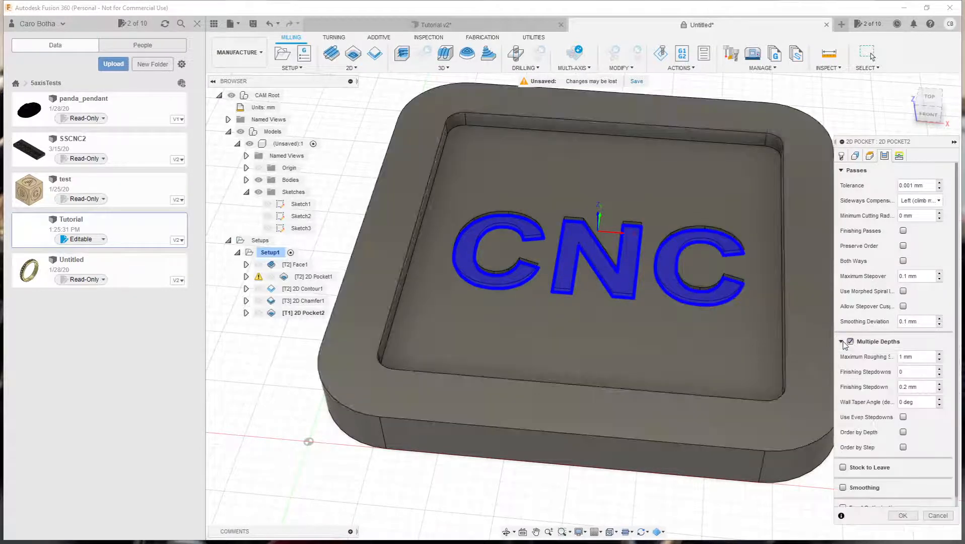
double_click(902, 356)
scroll(859, 442, down, 1)
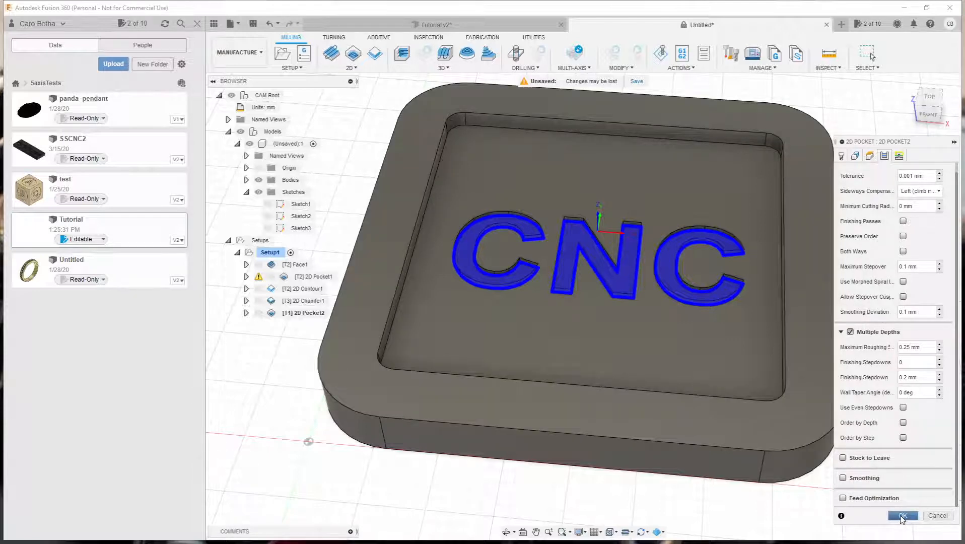
click(902, 516)
Lower the letter pocket's Top Height to -2 mm from Stock top and generate its toolpath
click(870, 156)
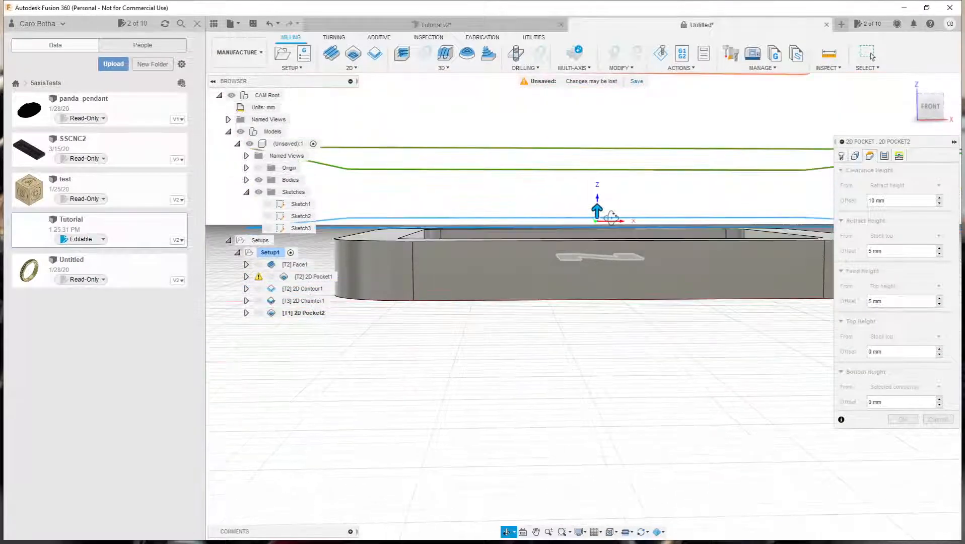
shift+middle_drag(611, 218, 609, 249)
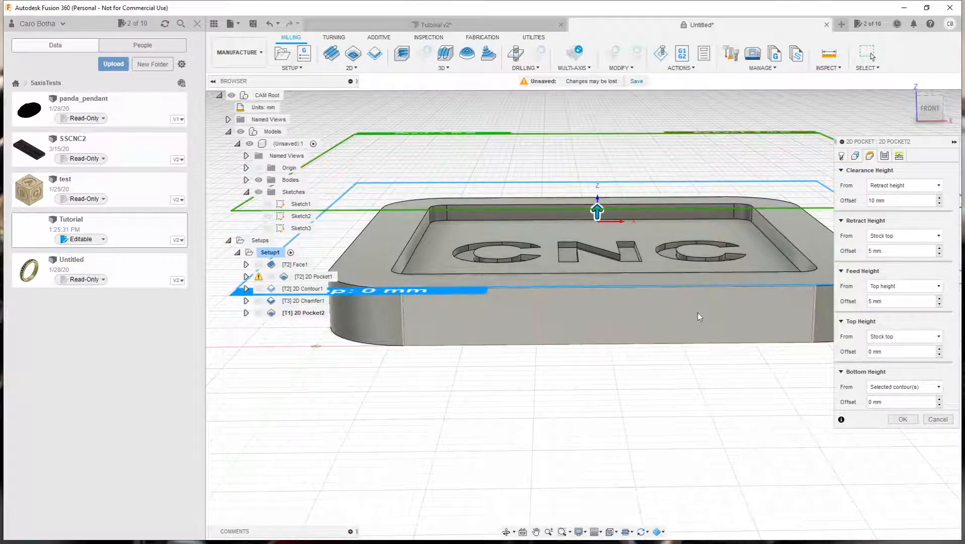
scroll(723, 303, up, 2)
scroll(726, 302, down, 4)
mouse_move(669, 316)
shift+middle_down()
mouse_move(653, 325)
mouse_move(662, 308)
shift+middle_up()
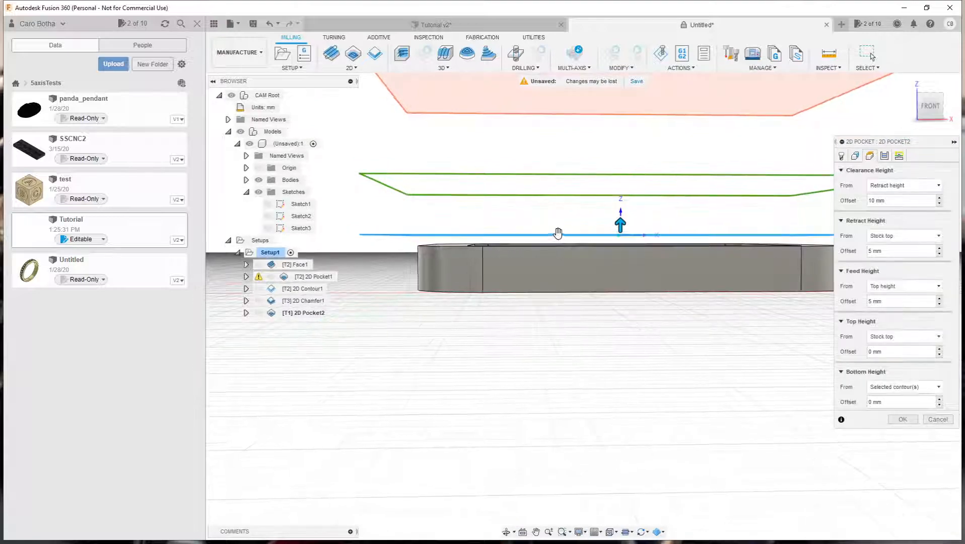
shift+middle_drag(562, 265, 548, 286)
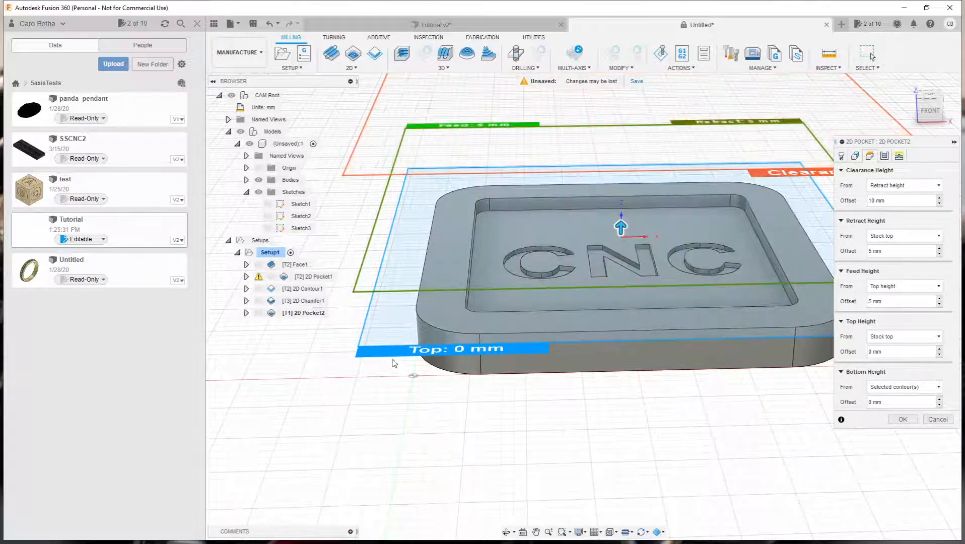
drag(396, 358, 394, 377)
mouse_move(524, 393)
shift+middle_down()
mouse_move(517, 388)
mouse_move(514, 409)
shift+middle_up()
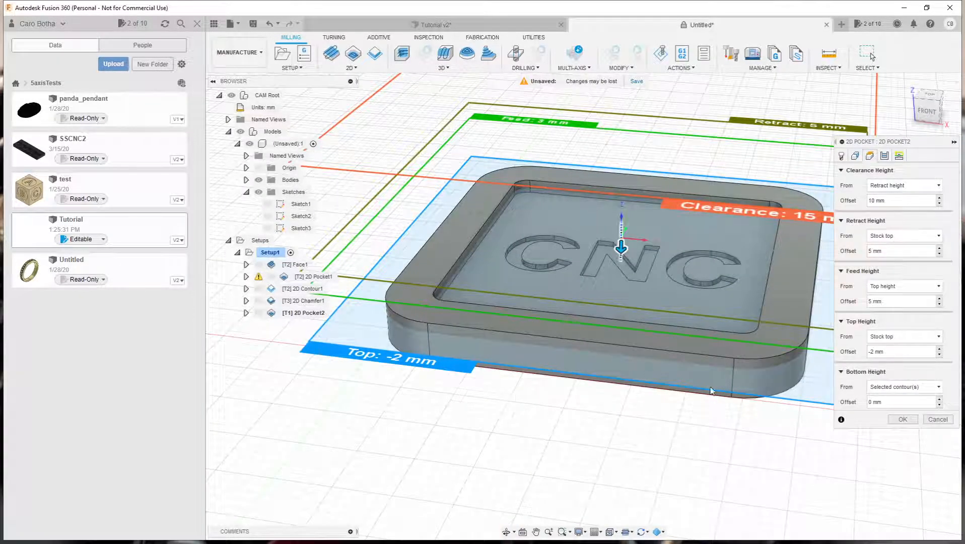
click(894, 420)
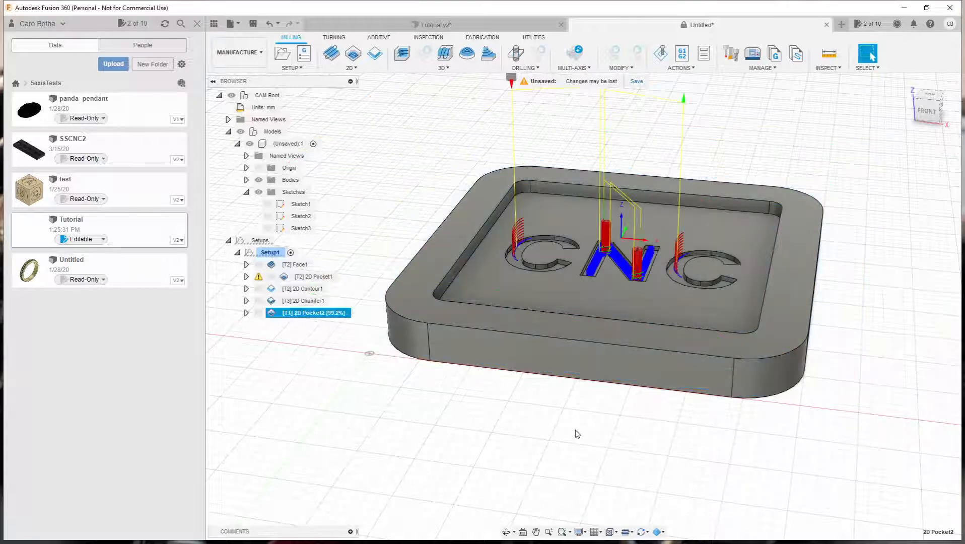
Examine the generated pocket toolpath in and around the letters C, N and C
mouse_move(448, 406)
shift+middle_down()
mouse_move(453, 428)
mouse_move(474, 387)
mouse_move(433, 400)
mouse_move(446, 382)
mouse_move(456, 408)
shift+middle_up()
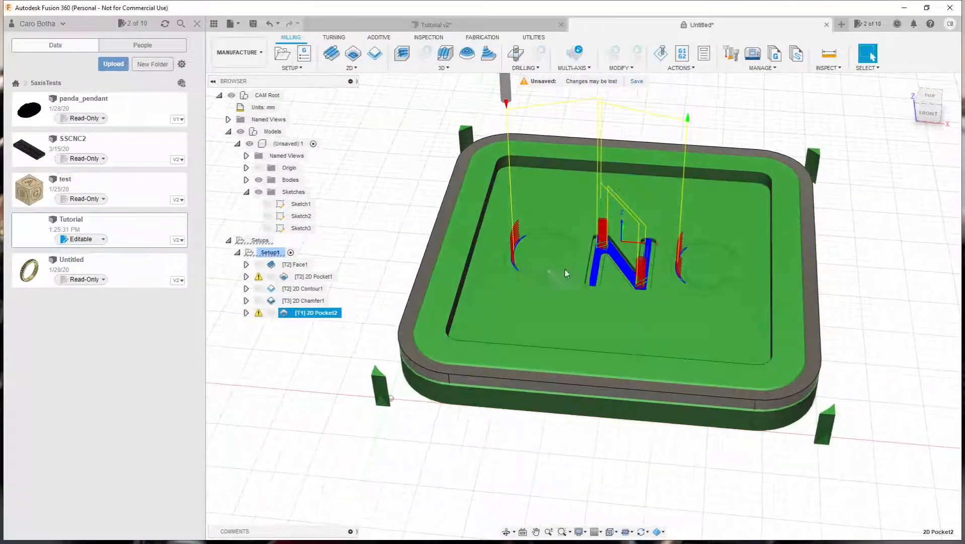
scroll(604, 274, up, 5)
shift+middle_drag(560, 327, 561, 355)
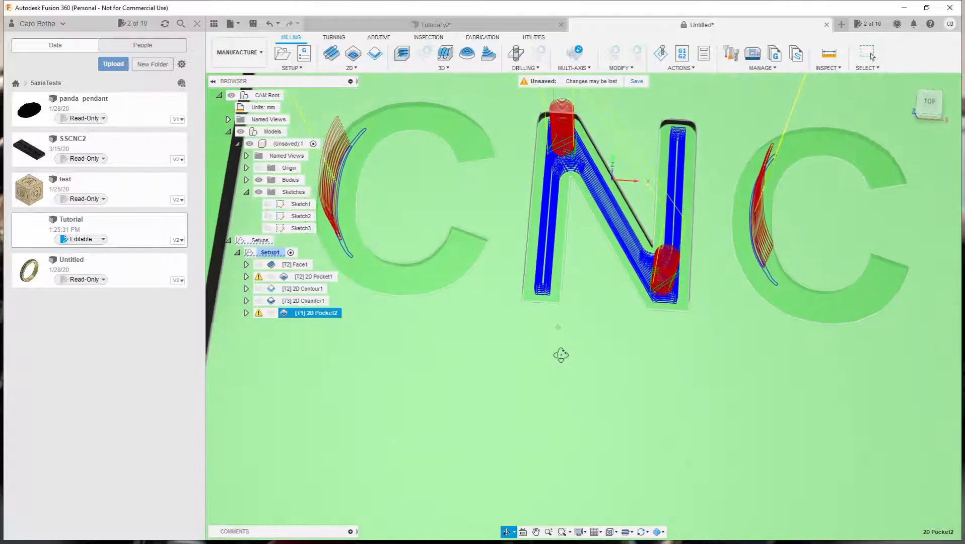
drag(560, 355, 545, 319)
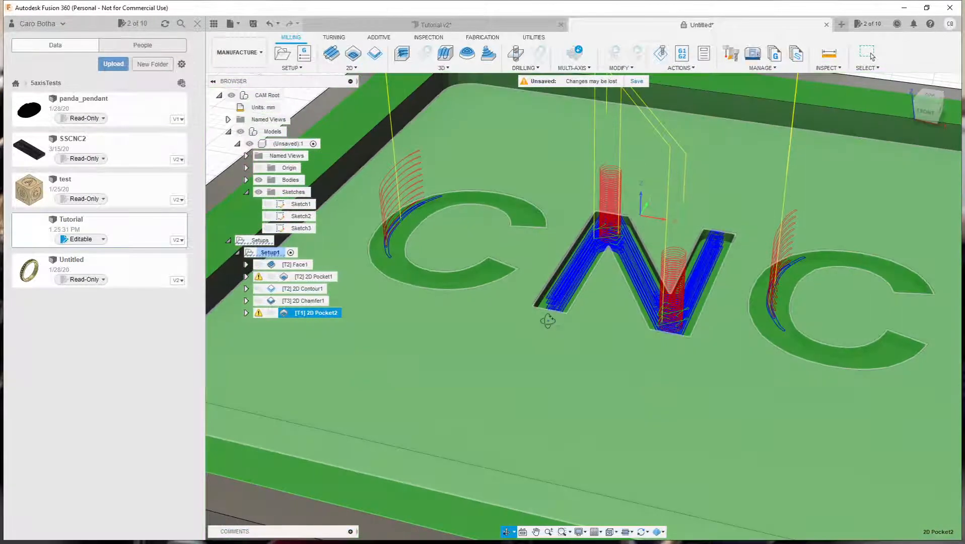
key(Escape)
right_click(291, 313)
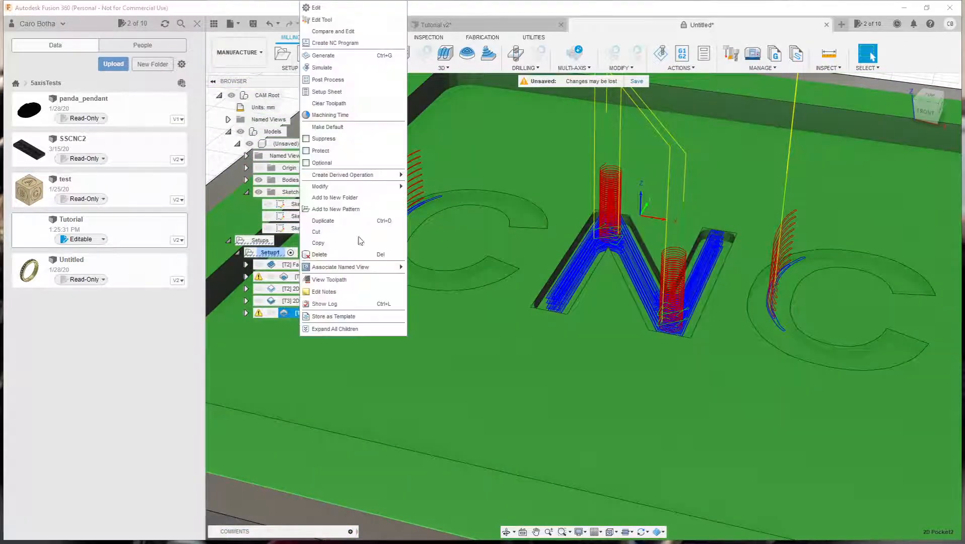
click(325, 67)
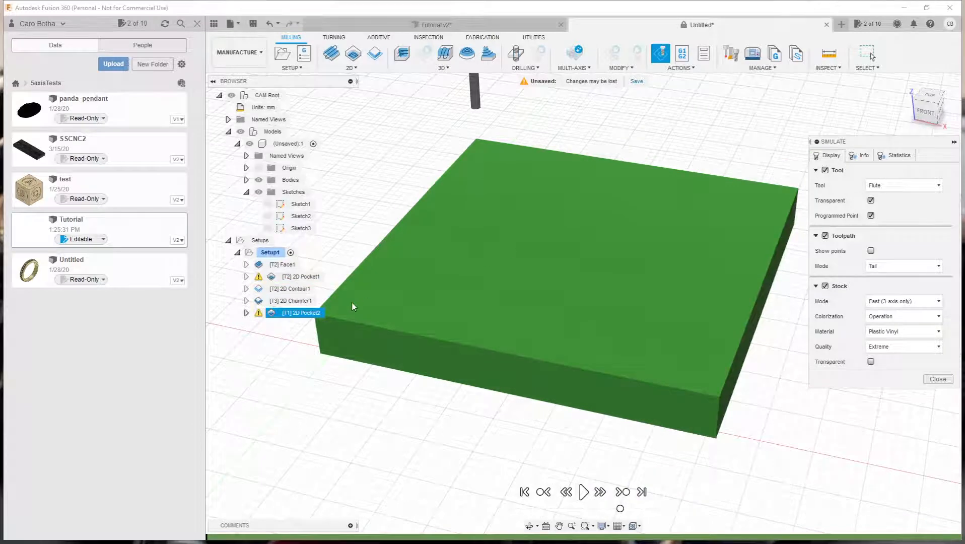
click(937, 379)
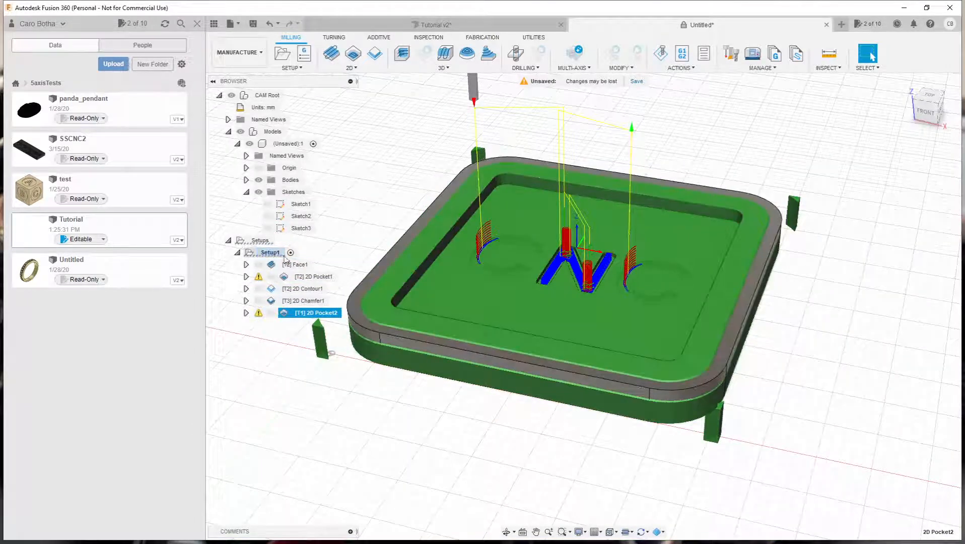
Simulate all operations of Setup1 through to the letter pocket, return to that operation's start, and close the simulation
right_click(270, 252)
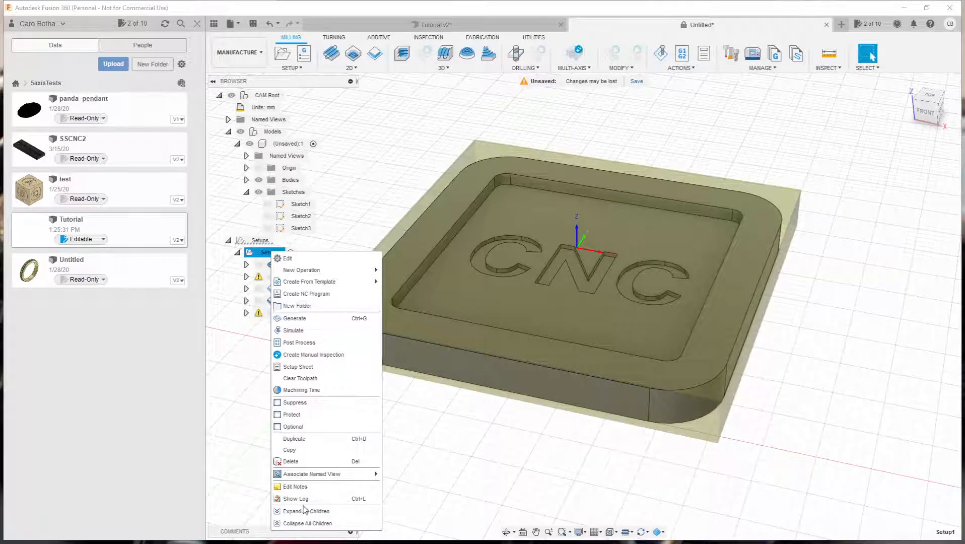
click(297, 330)
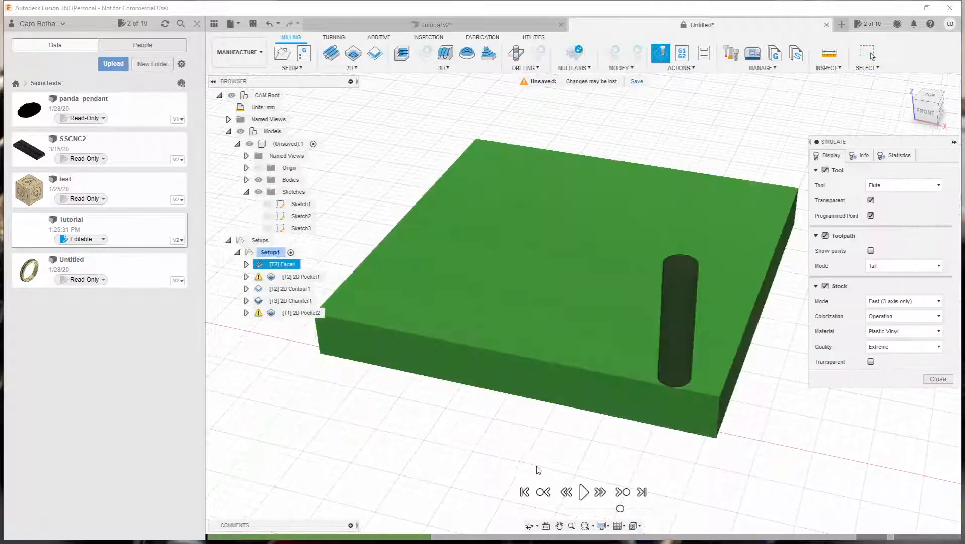
click(584, 492)
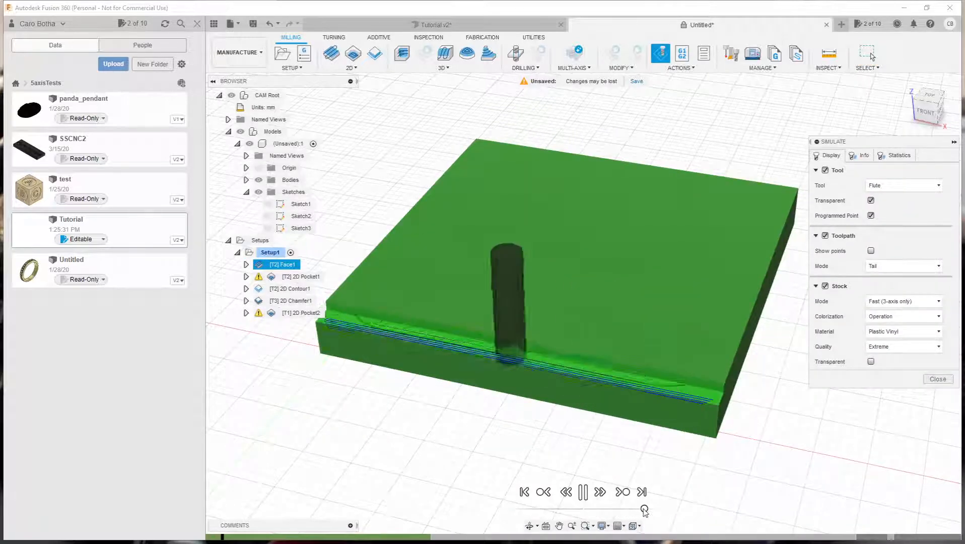
drag(620, 509, 650, 510)
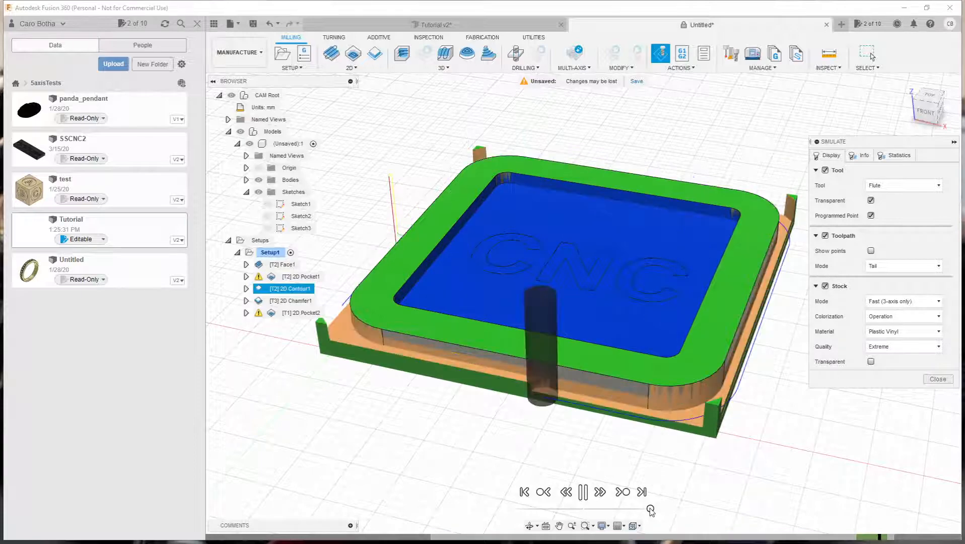
drag(650, 508, 634, 508)
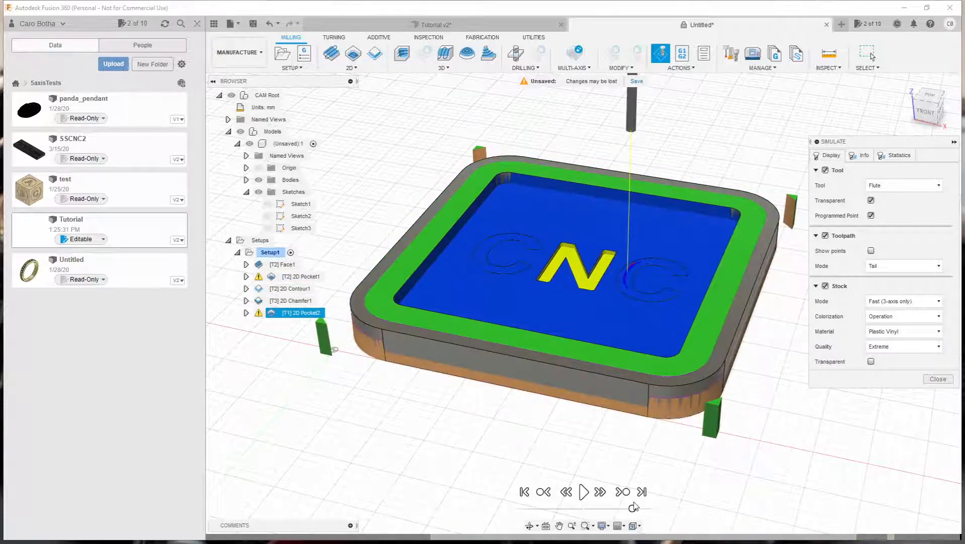
mouse_move(506, 414)
shift+middle_down()
mouse_move(491, 419)
mouse_move(493, 434)
mouse_move(502, 420)
shift+middle_up()
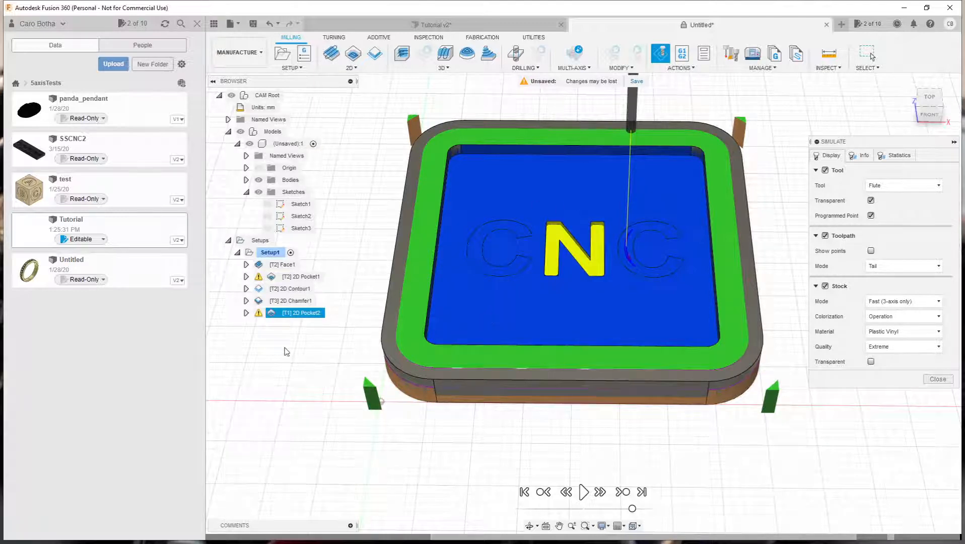
click(284, 314)
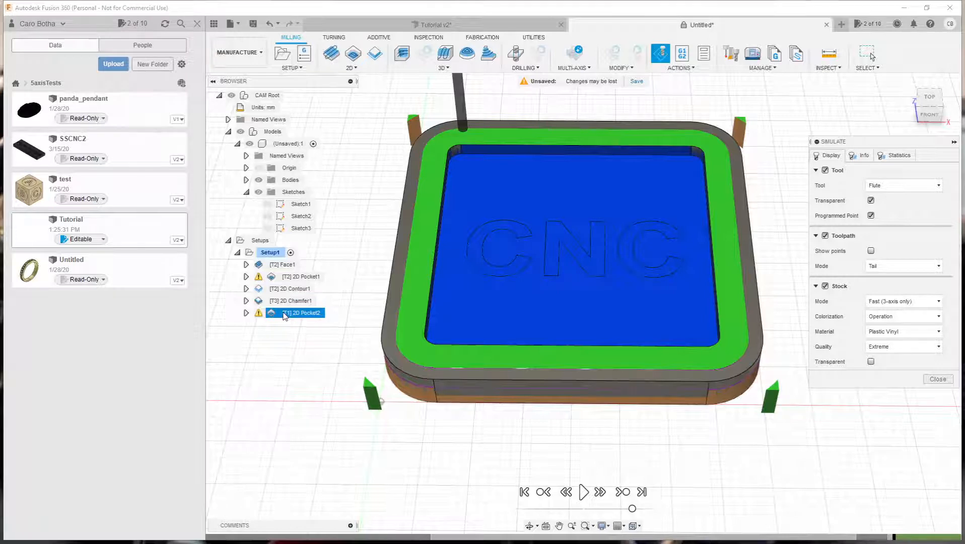
click(921, 379)
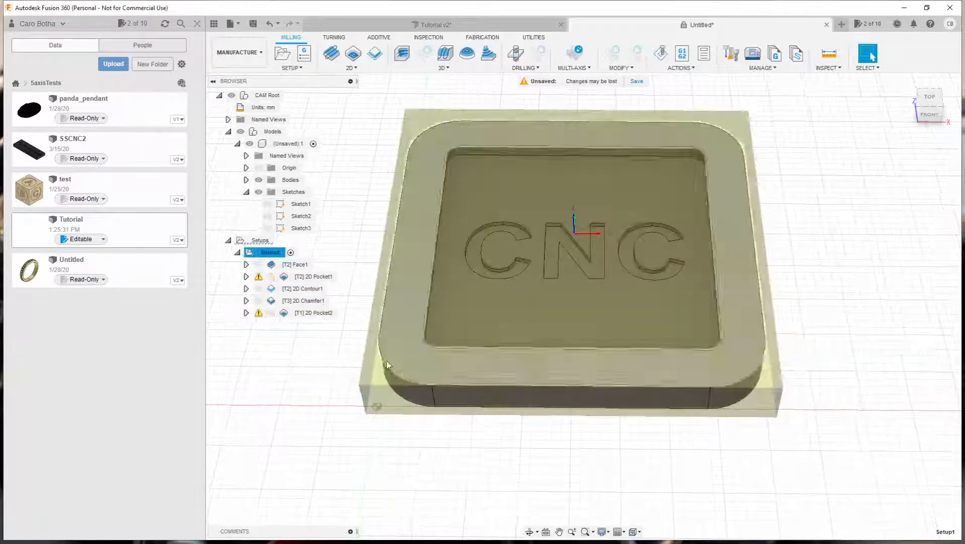
Switch to the Design workspace and open the lettering sketch, Sketch3, for editing
double_click(313, 312)
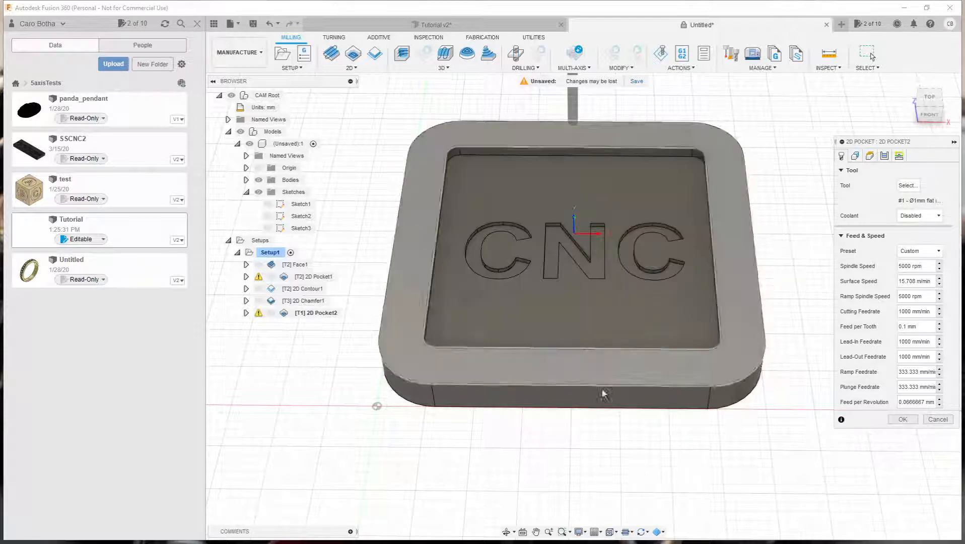
click(935, 420)
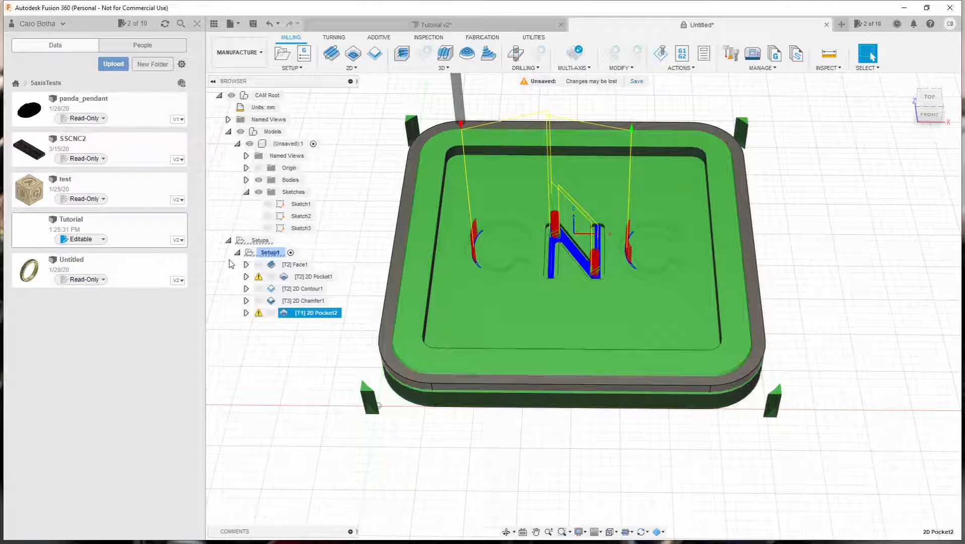
click(238, 52)
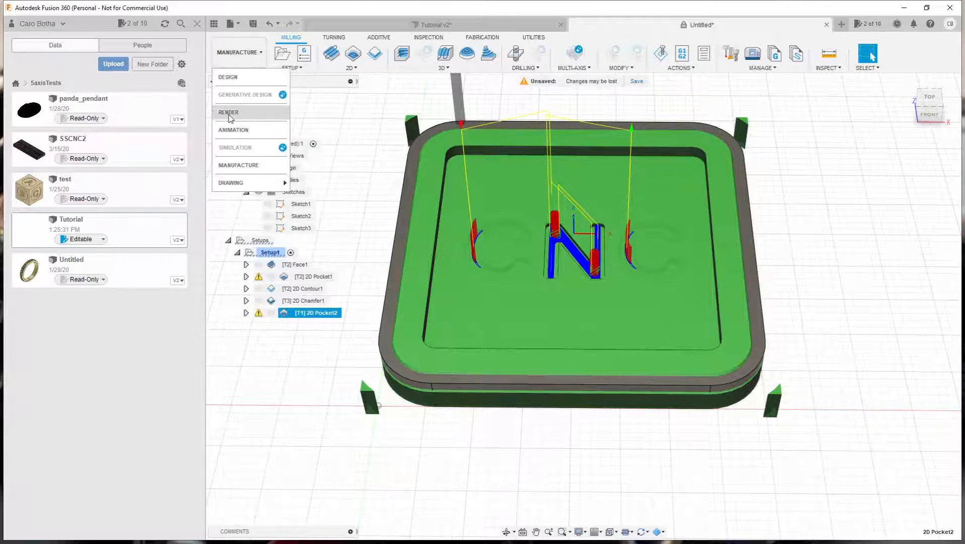
click(227, 78)
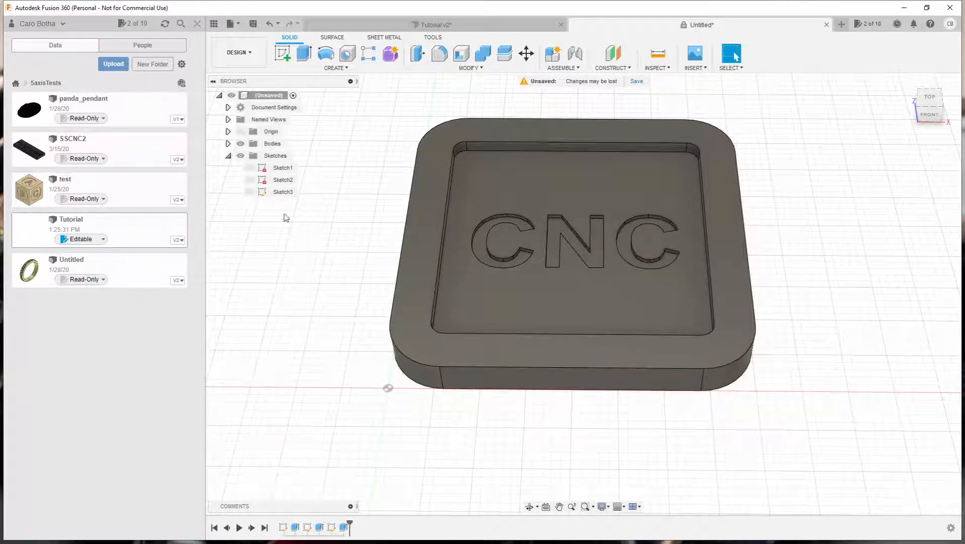
click(278, 194)
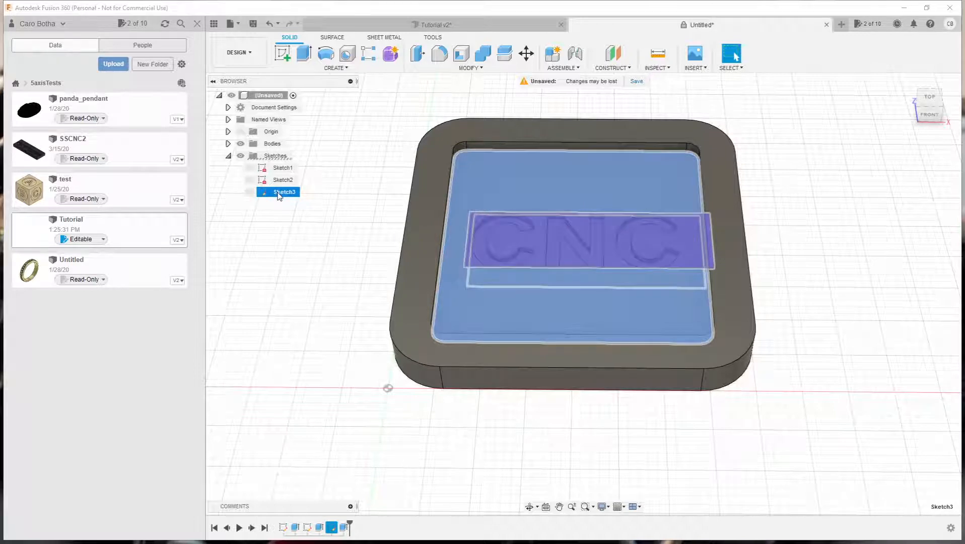
click(278, 193)
click(284, 299)
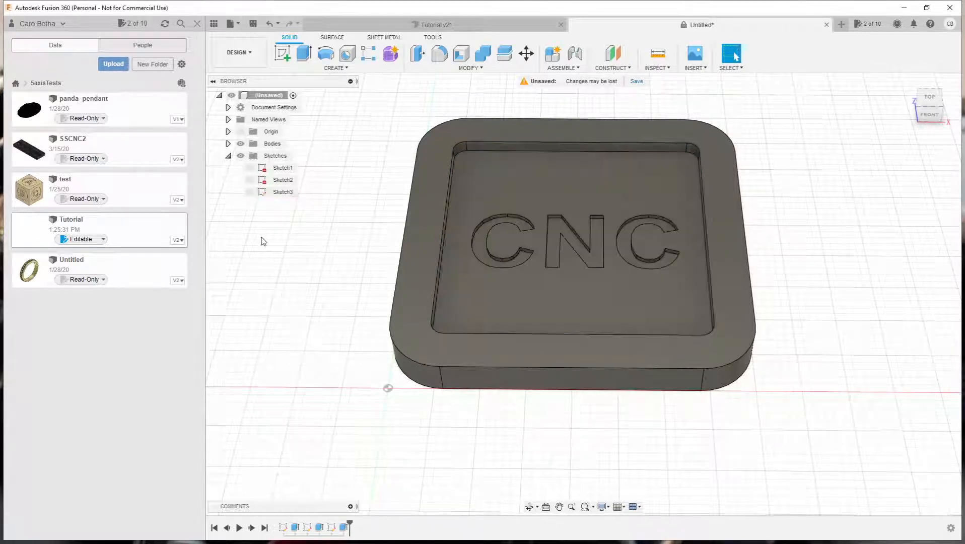
double_click(263, 193)
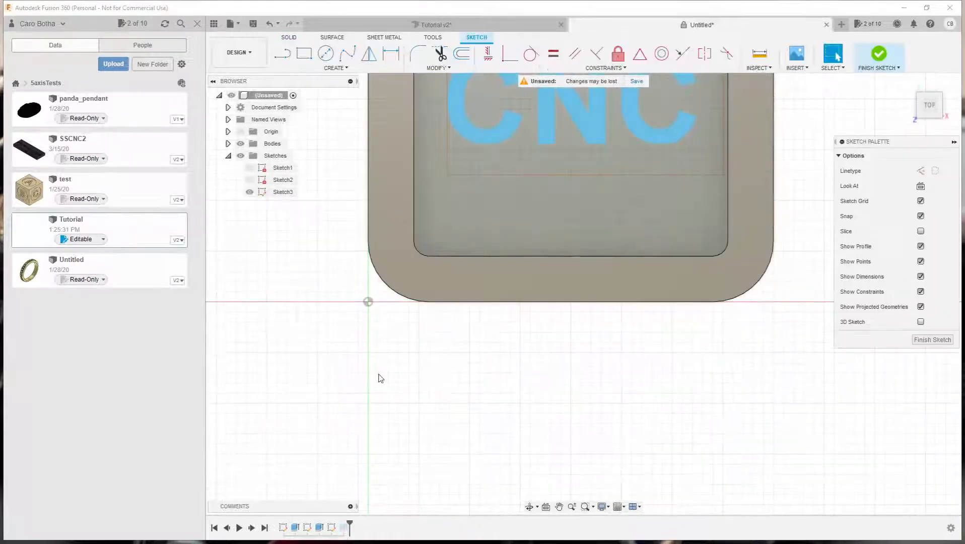
scroll(450, 461, up, 1)
scroll(445, 452, down, 8)
scroll(498, 276, up, 6)
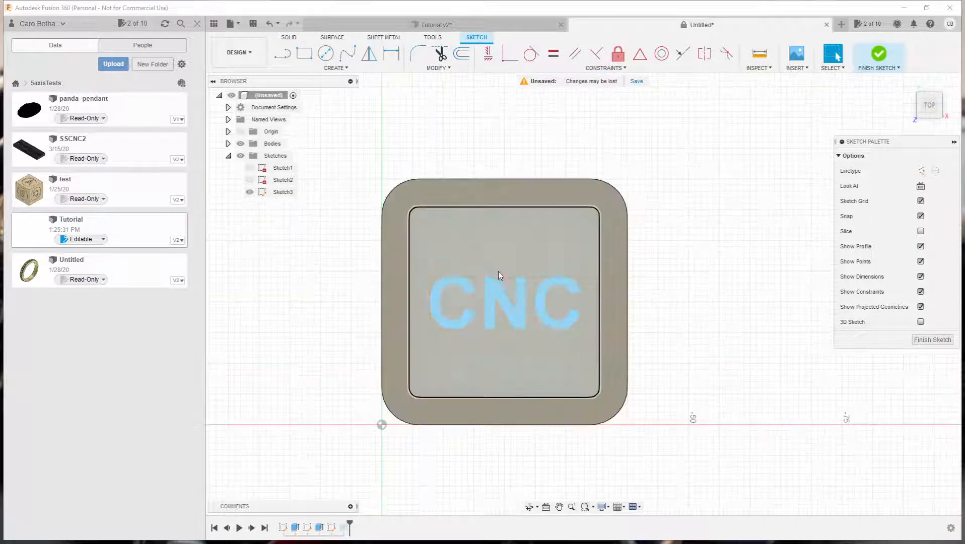
Reshape the CNC text frame by moving its upper-left corner to about X 7.9 mm, Y 23.3 mm
click(495, 289)
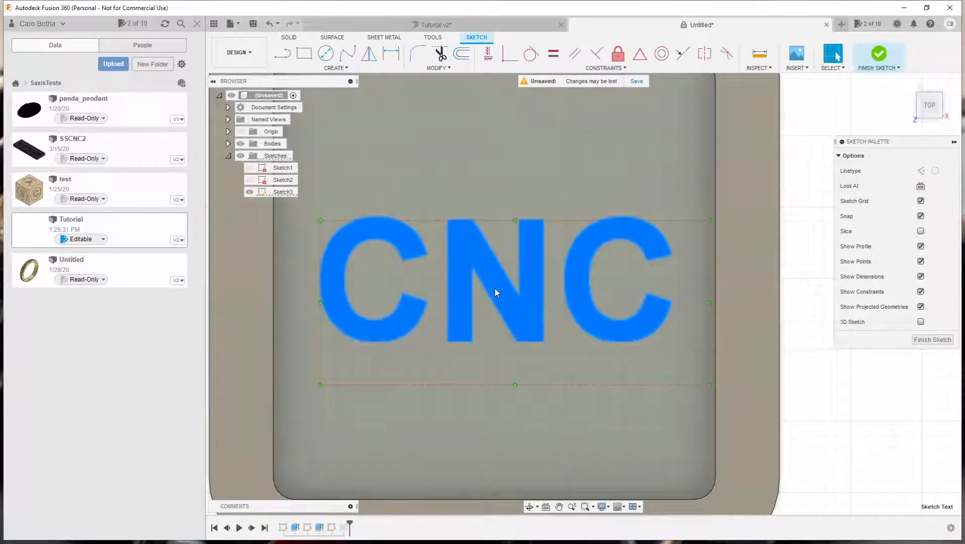
click(320, 221)
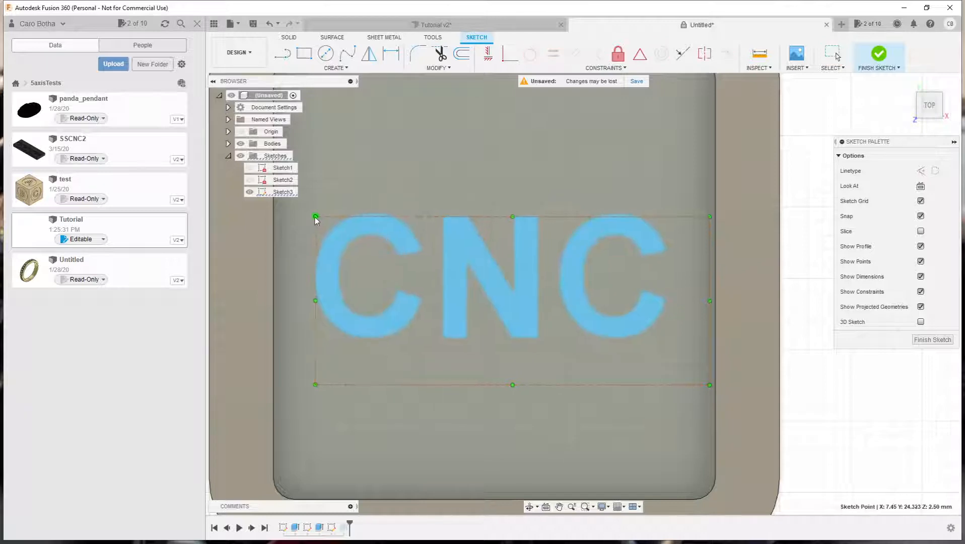
drag(320, 220, 324, 235)
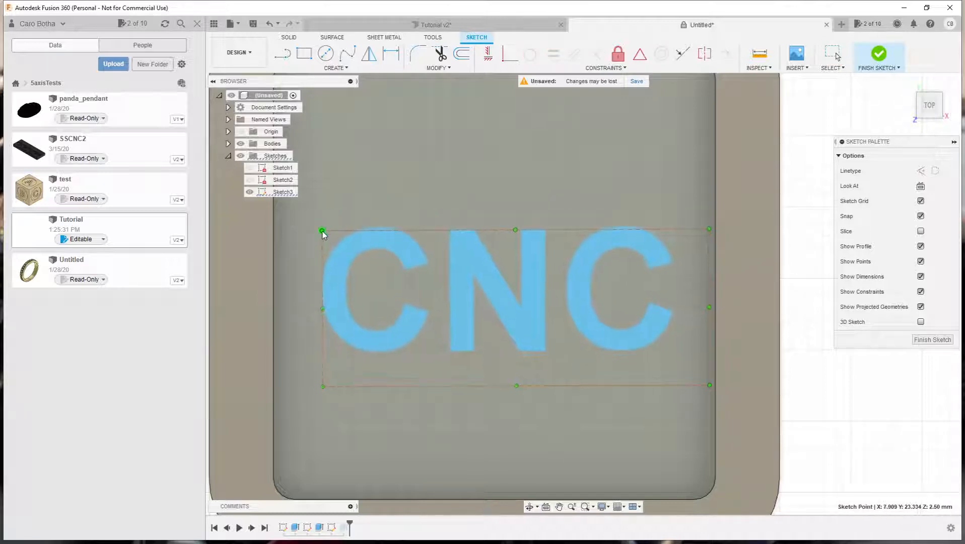
Set the CNC text height to 9 mm and move the text up and left within the plate's recess
double_click(382, 252)
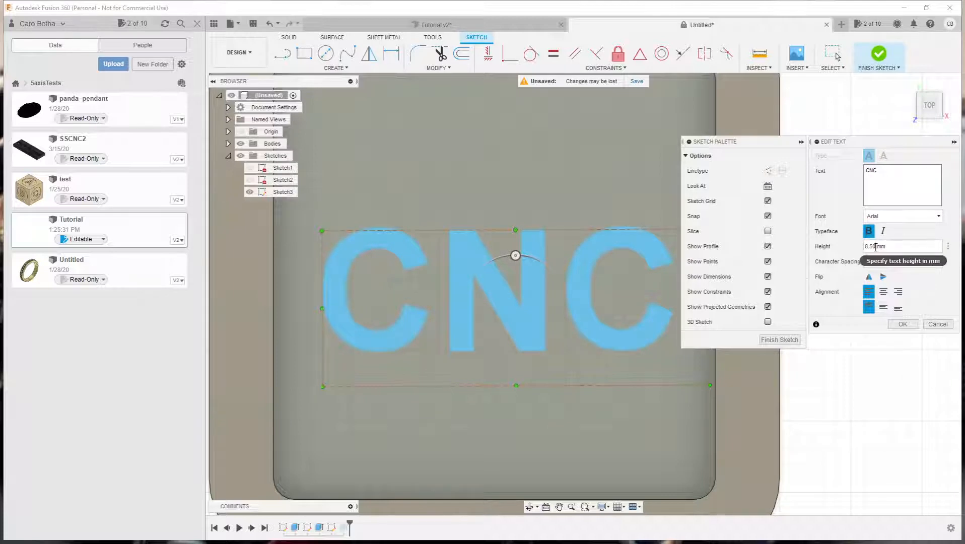
drag(876, 246, 866, 246)
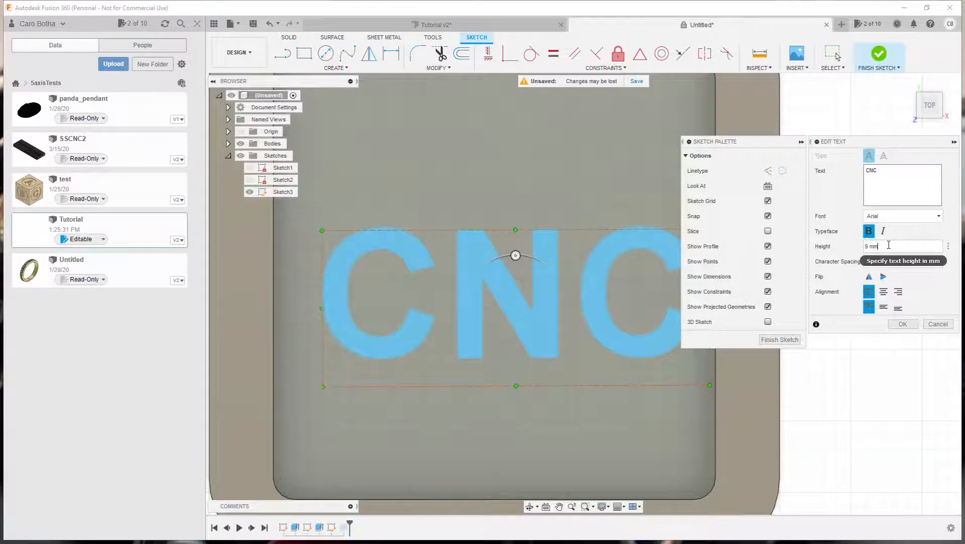
click(903, 323)
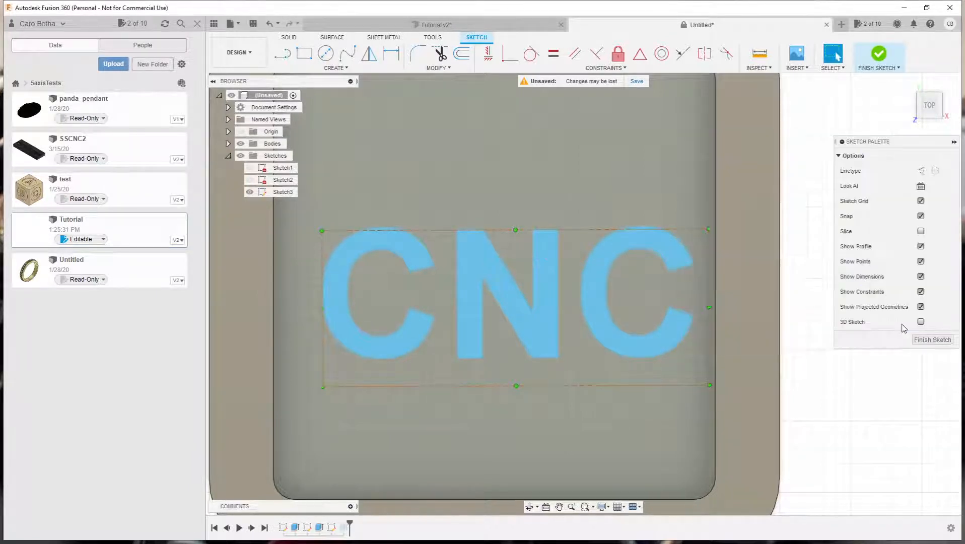
mouse_move(477, 302)
mouse_down()
mouse_move(465, 309)
mouse_move(458, 275)
mouse_up()
scroll(531, 321, down, 5)
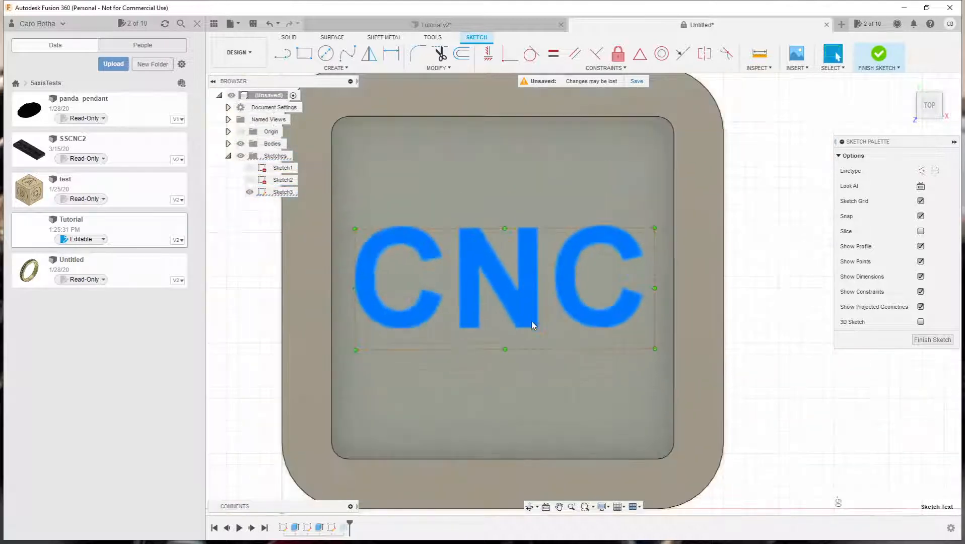
Set the CNC text height to 10 mm and finish editing the lettering sketch
drag(489, 290, 490, 290)
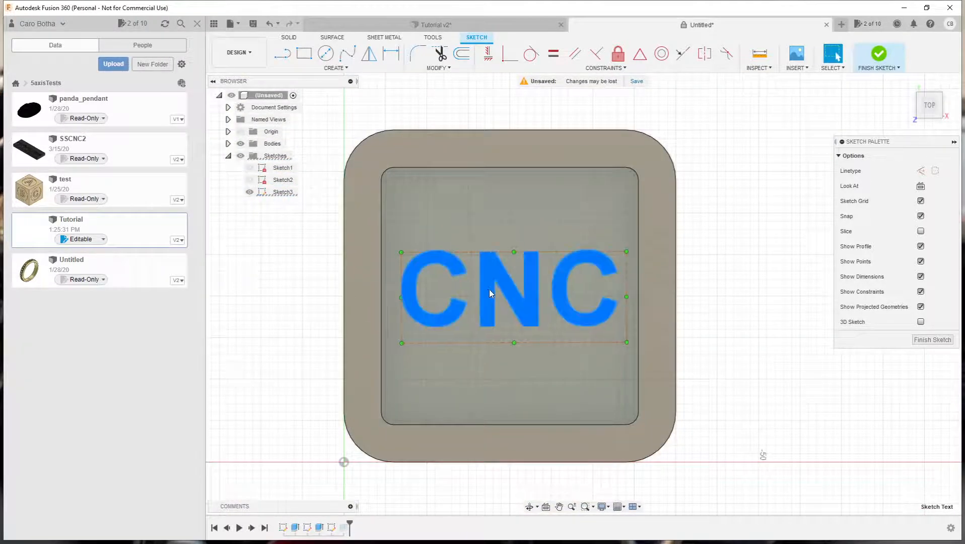
double_click(488, 293)
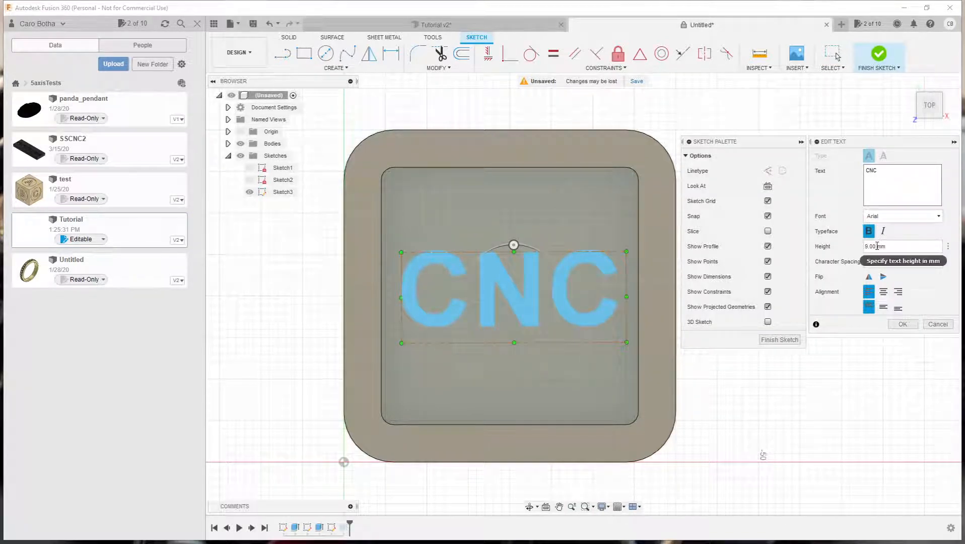
drag(877, 246, 860, 250)
text(10)
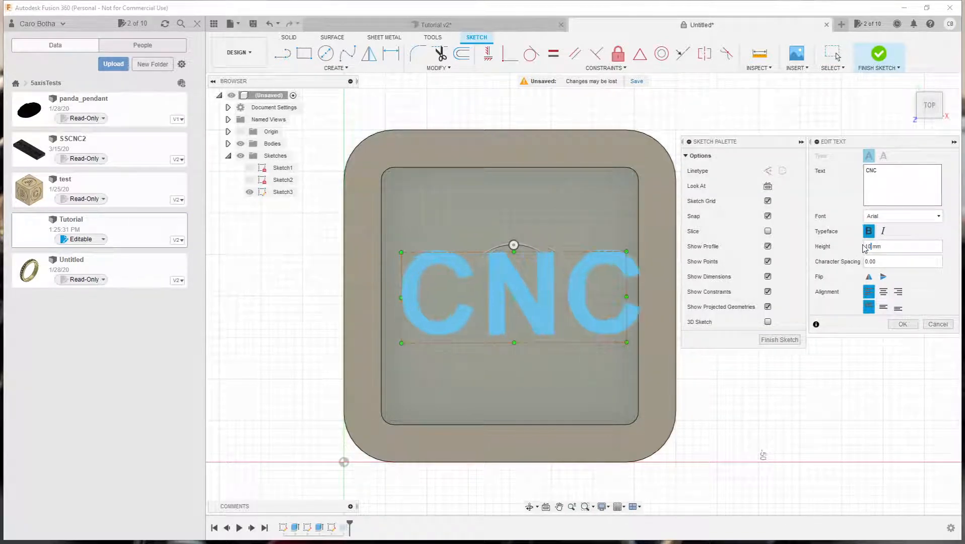
click(886, 259)
click(899, 325)
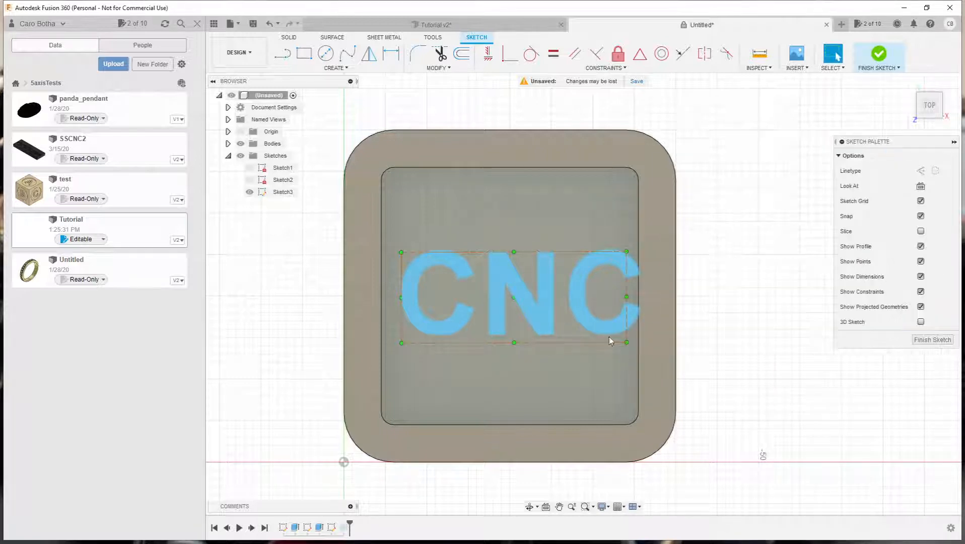
drag(526, 314, 527, 316)
click(931, 341)
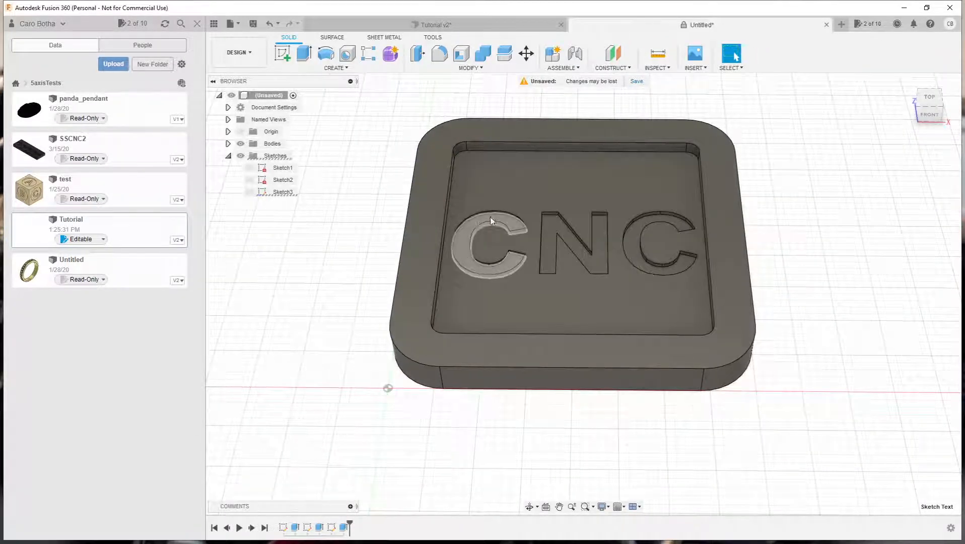
Return to the Manufacture workspace, regenerate all Setup1 toolpaths, and examine the 2D Pocket2 toolpath in the letters
click(239, 53)
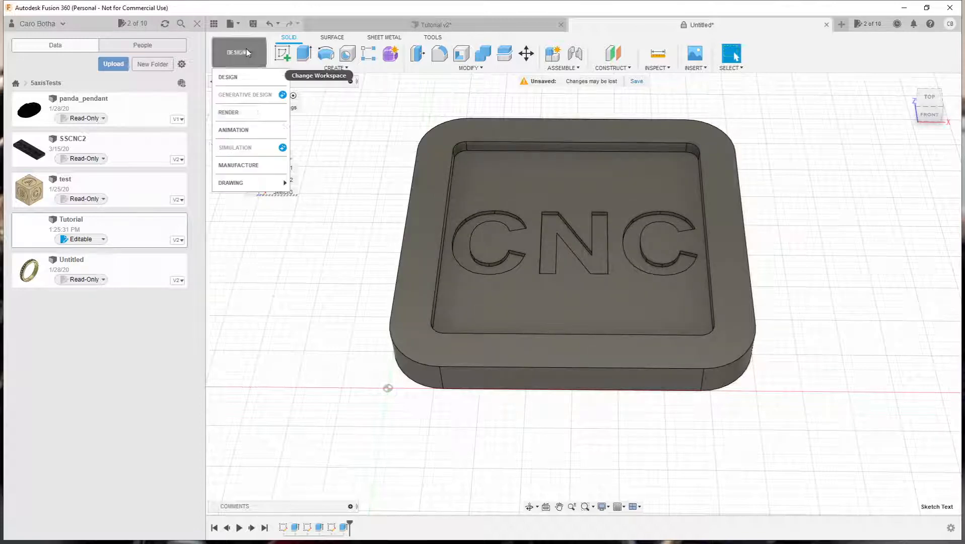
click(237, 165)
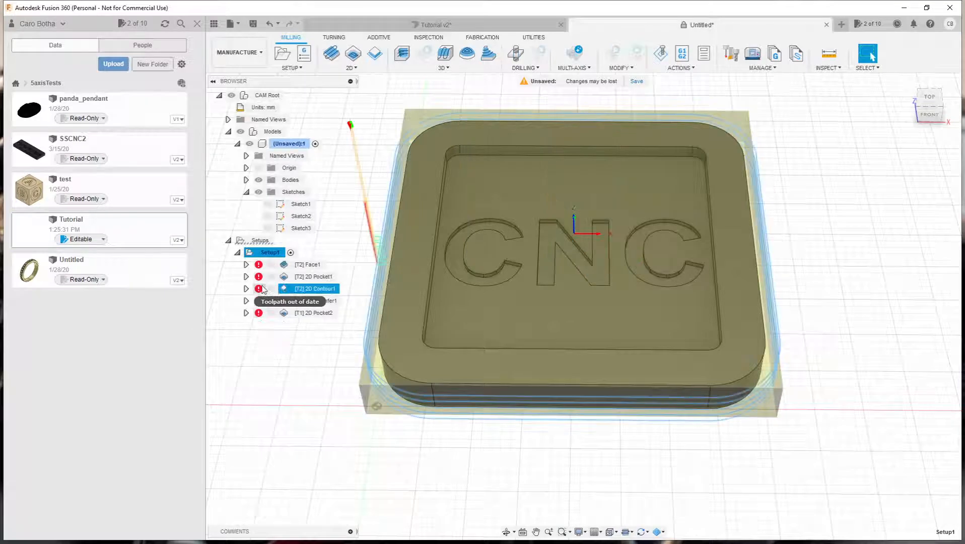
right_click(272, 253)
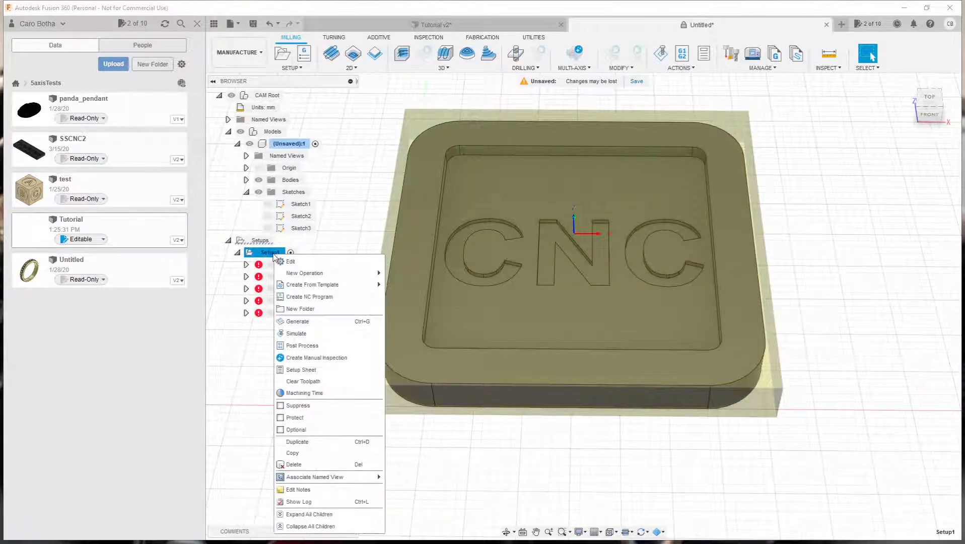
click(297, 322)
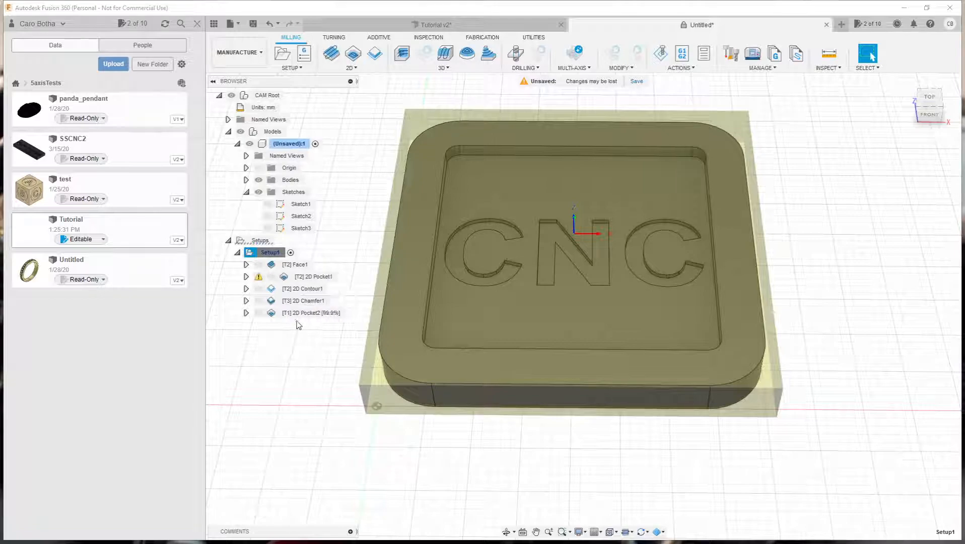
click(306, 314)
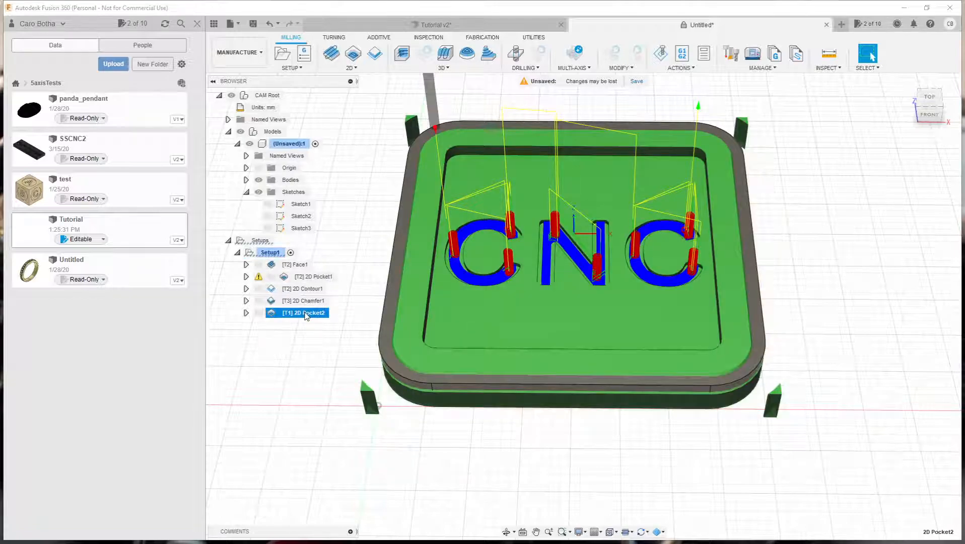
mouse_move(475, 284)
shift+middle_down()
mouse_move(473, 317)
mouse_move(463, 275)
shift+middle_up()
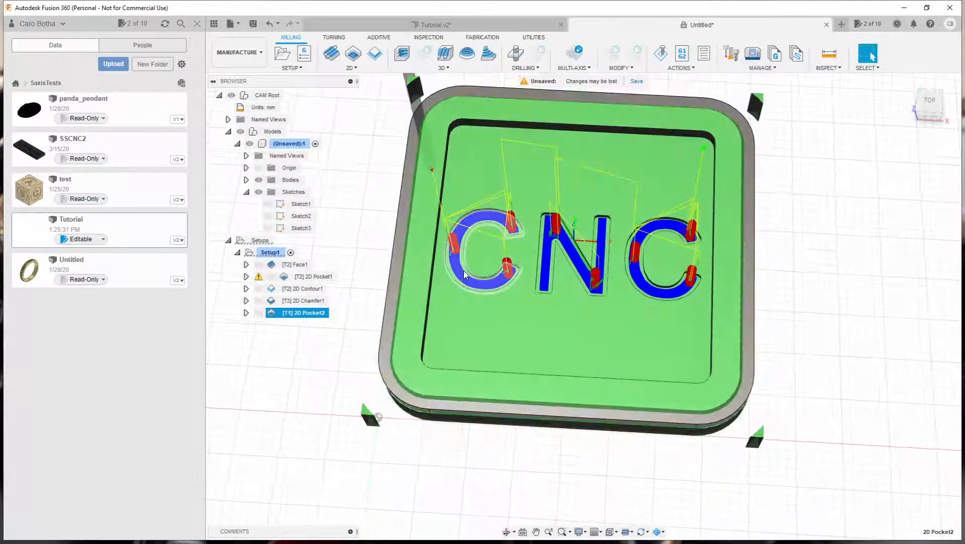
scroll(466, 281, up, 5)
scroll(475, 291, down, 5)
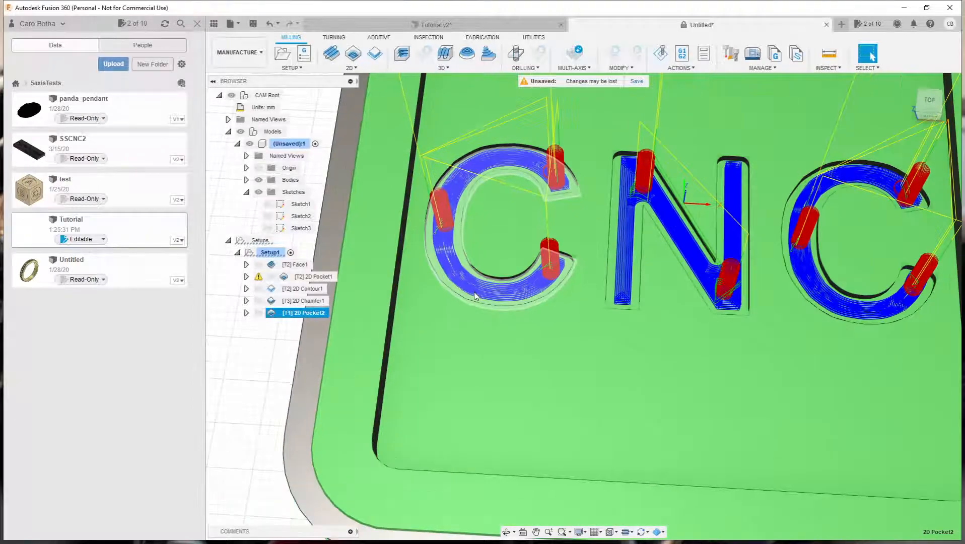
shift+middle_drag(474, 291, 494, 301)
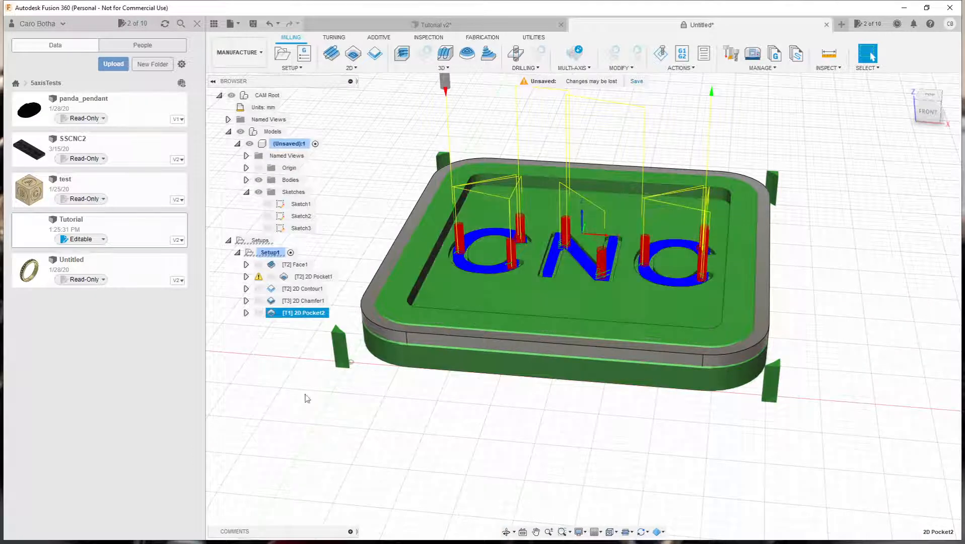
Start a simulation of Setup1, lower the playback speed, and set the stock mode to Standard
right_click(264, 253)
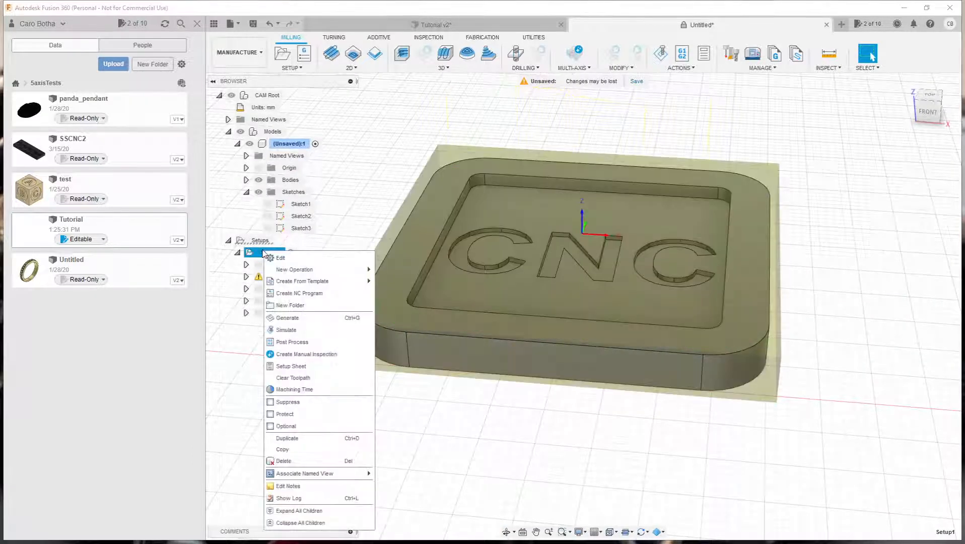
click(286, 330)
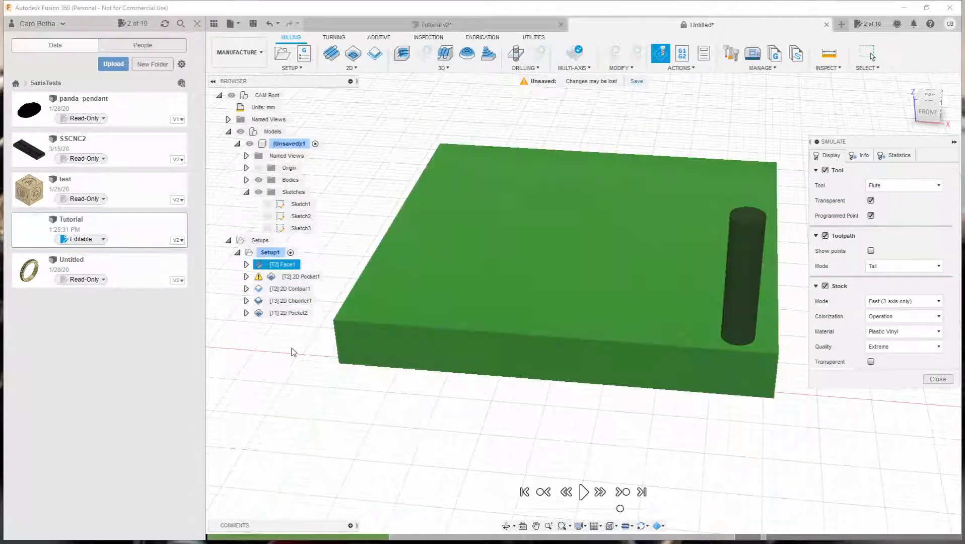
drag(620, 508, 608, 509)
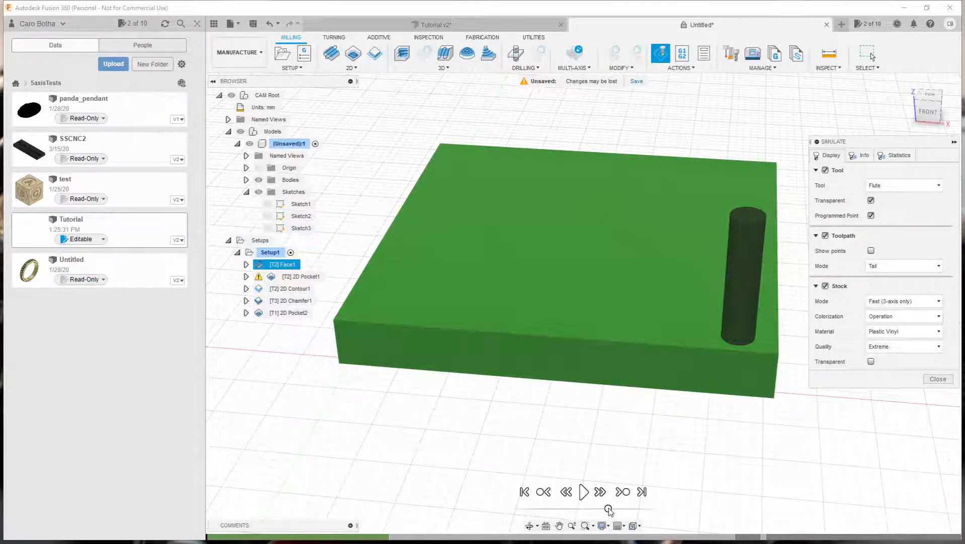
click(889, 301)
click(882, 315)
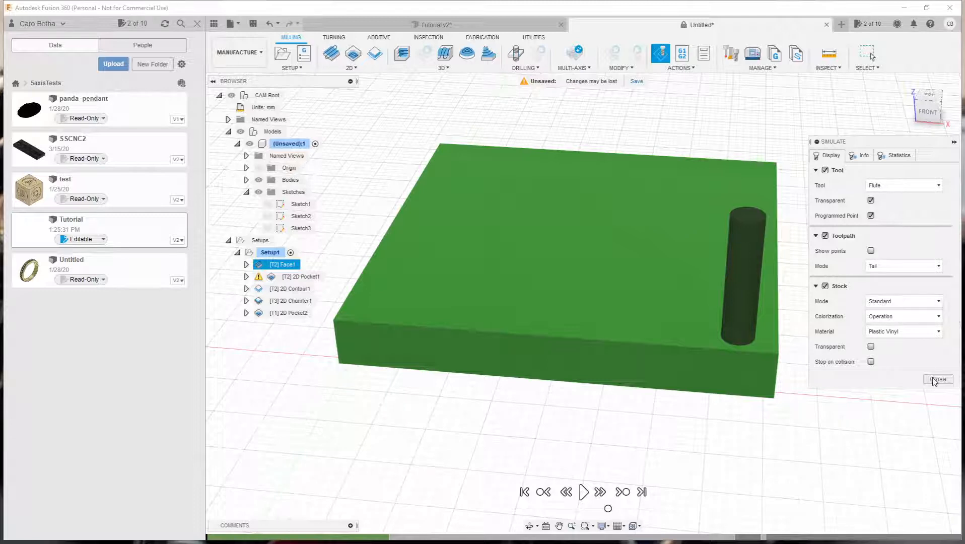
Play the simulation at increasing speed through facing and pocketing into the outer contour, close it, and show the model again
click(583, 492)
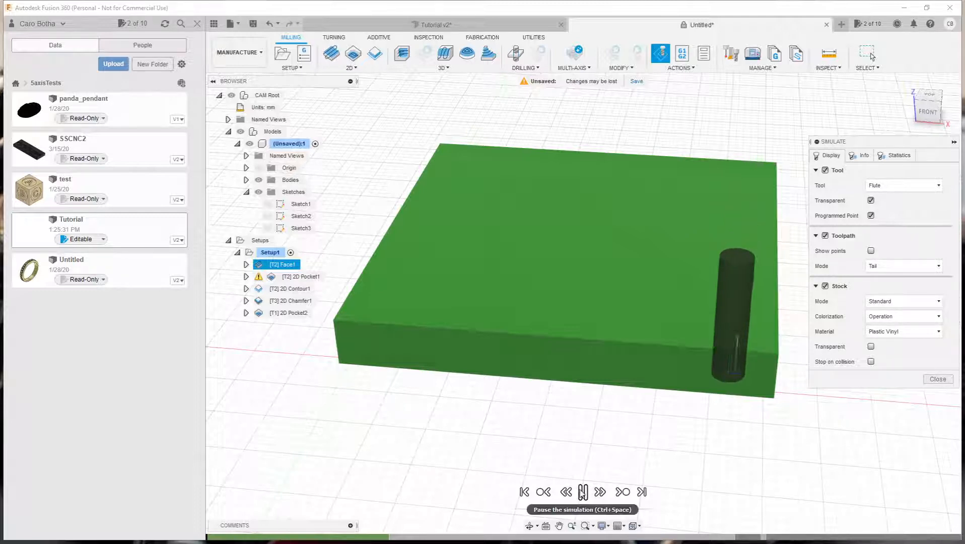
mouse_move(609, 509)
mouse_down()
mouse_move(626, 509)
mouse_move(614, 509)
mouse_up()
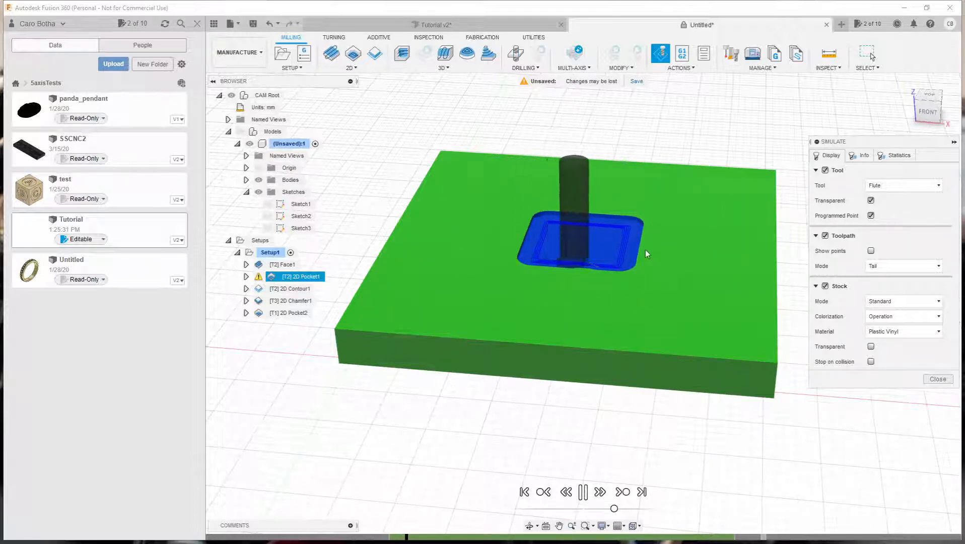
drag(614, 510, 621, 508)
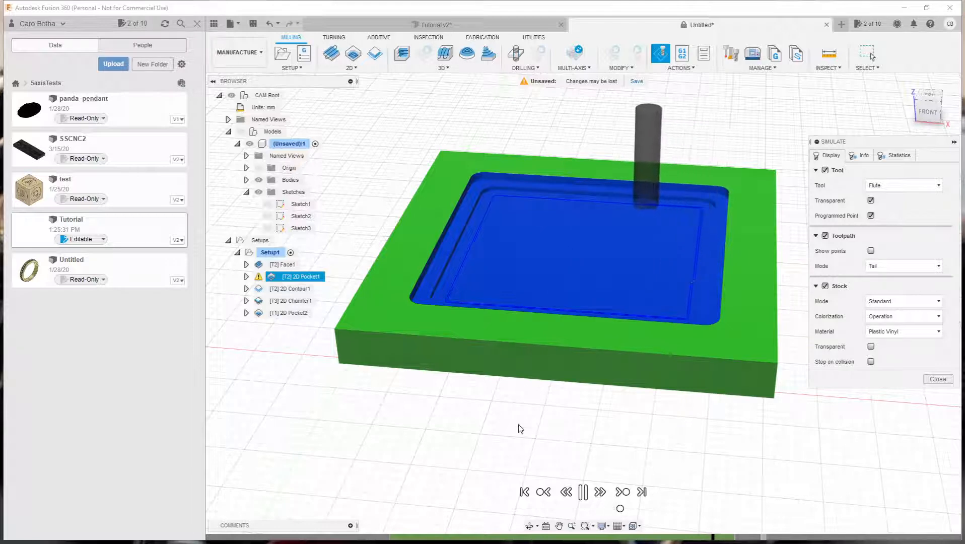
mouse_move(511, 409)
shift+middle_down()
mouse_move(513, 429)
mouse_move(502, 402)
mouse_move(503, 411)
shift+middle_up()
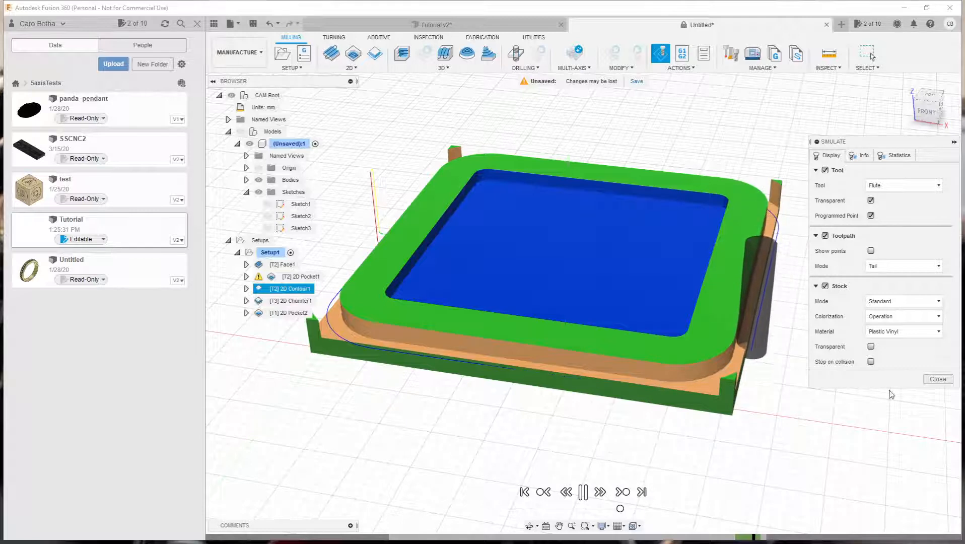
click(937, 379)
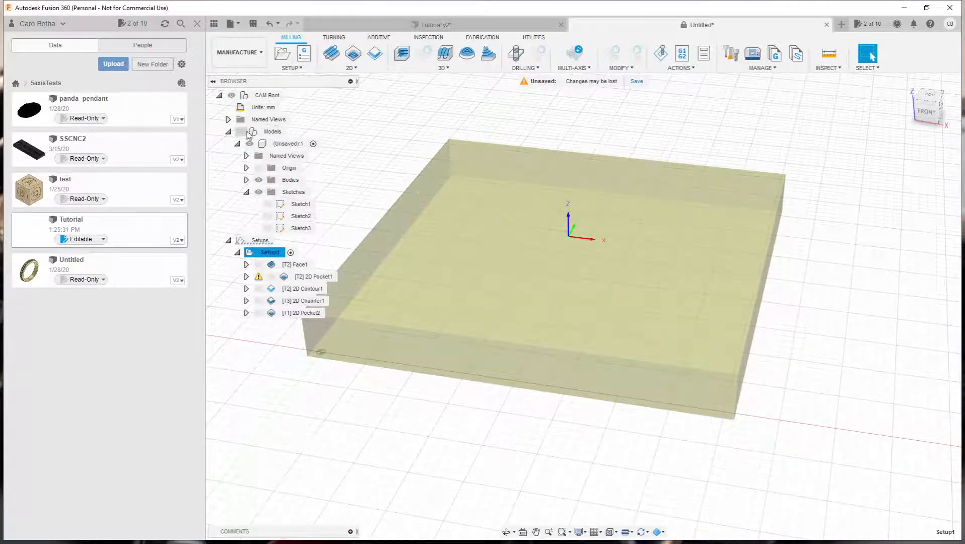
click(240, 131)
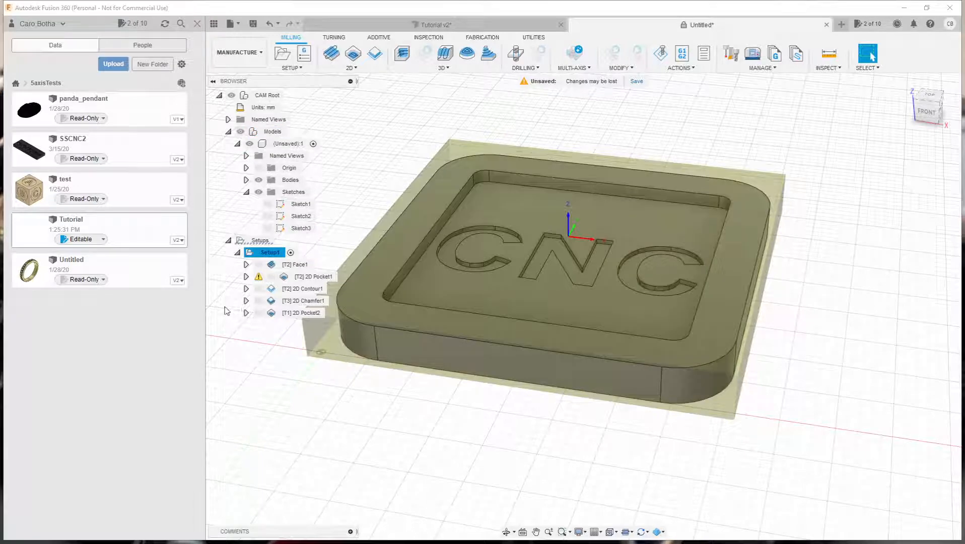
Open the 2D Contour1 operation for editing and examine its linking and passes settings
click(305, 289)
double_click(287, 289)
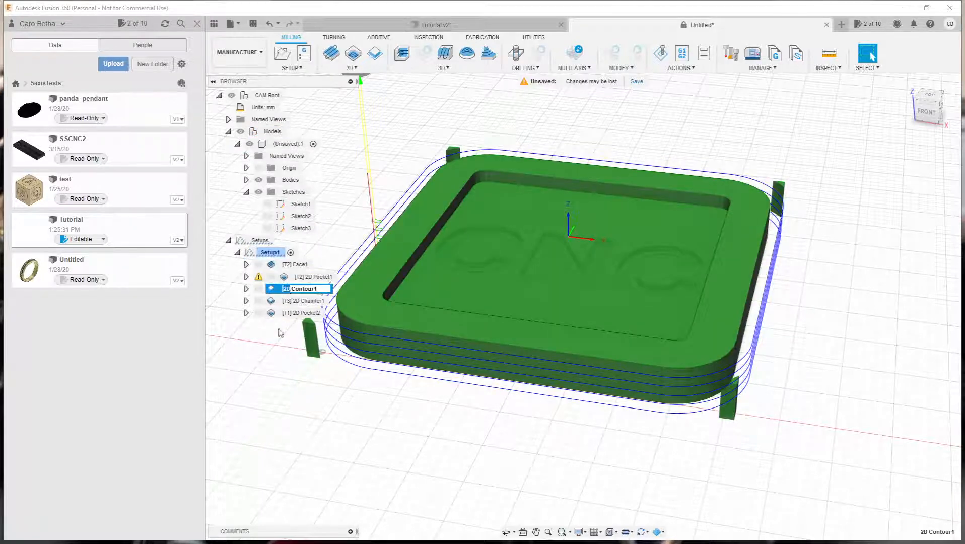
click(282, 362)
double_click(305, 289)
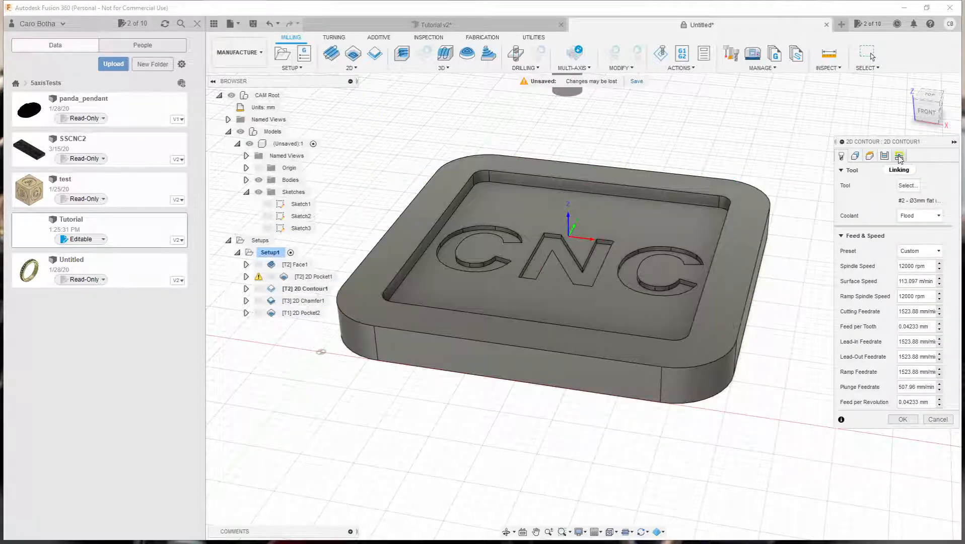
click(899, 157)
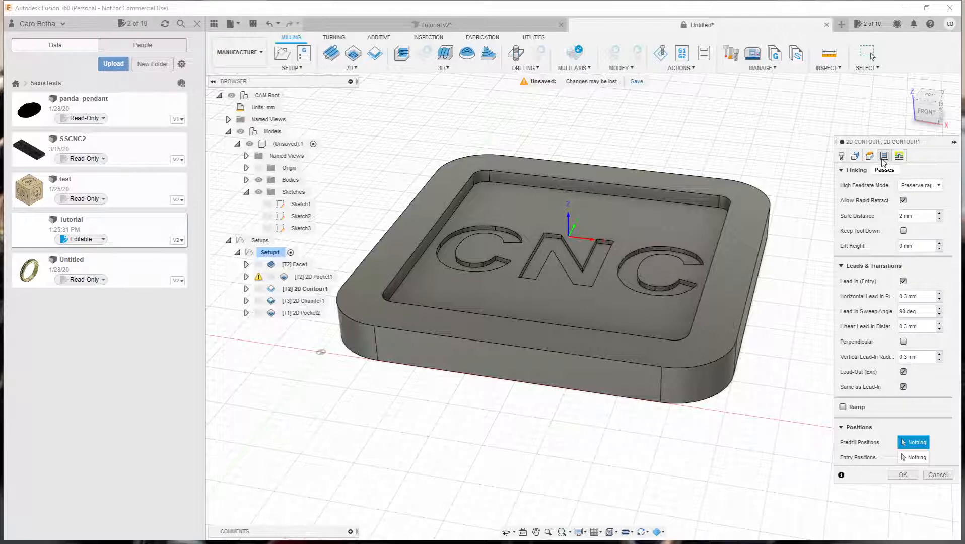
click(883, 157)
scroll(886, 436, down, 5)
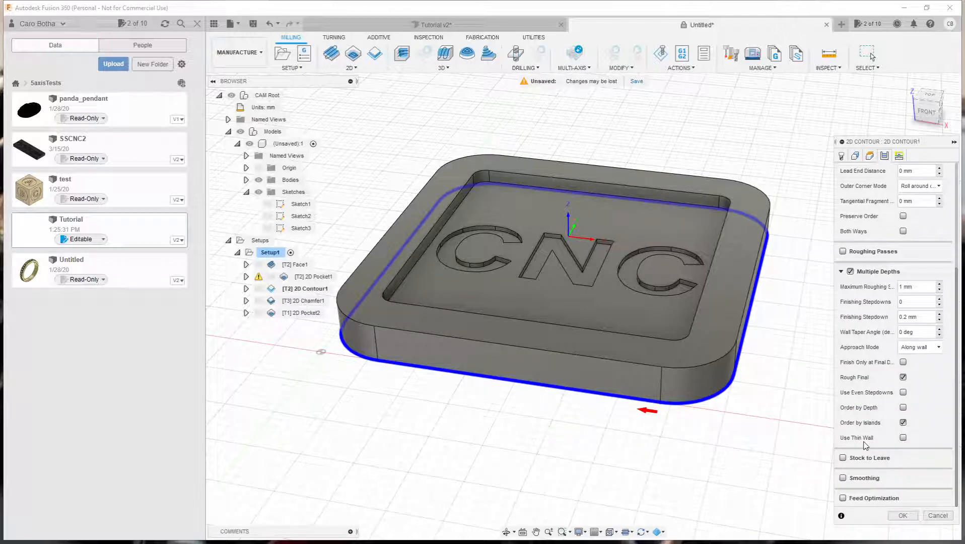
scroll(865, 432, up, 5)
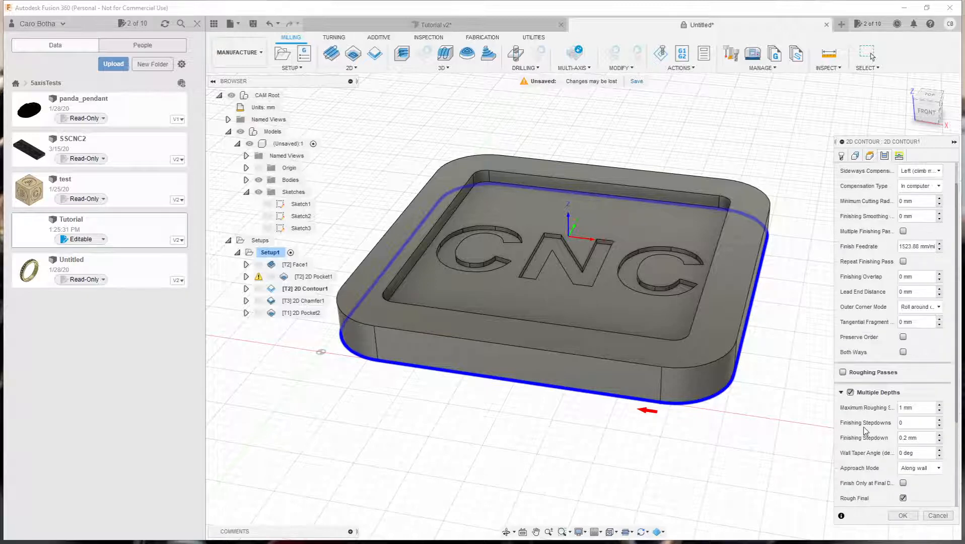
click(897, 156)
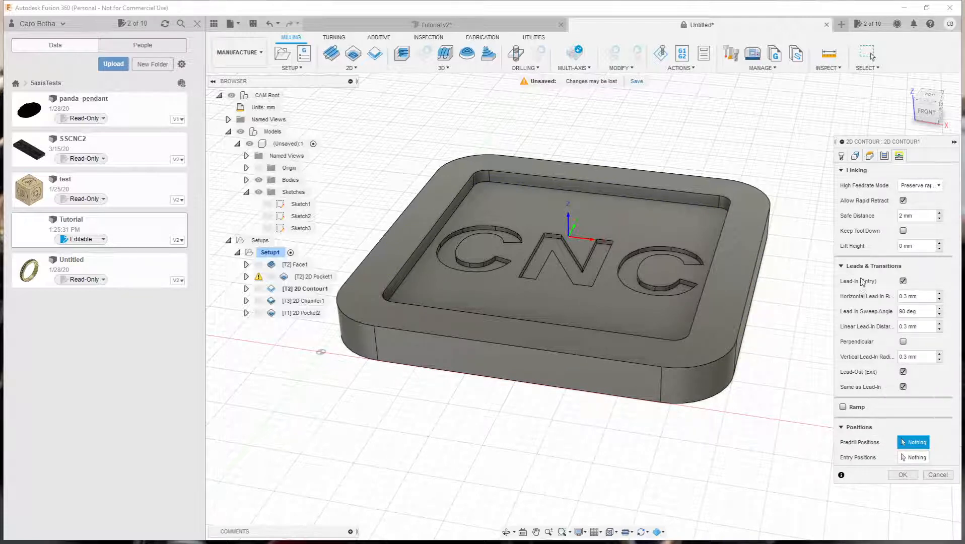
click(884, 156)
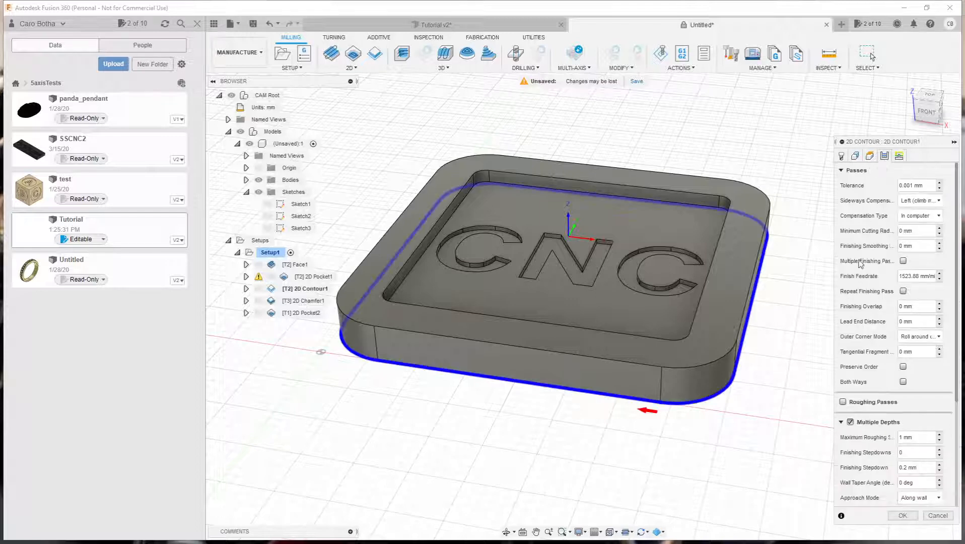
scroll(868, 309, down, 5)
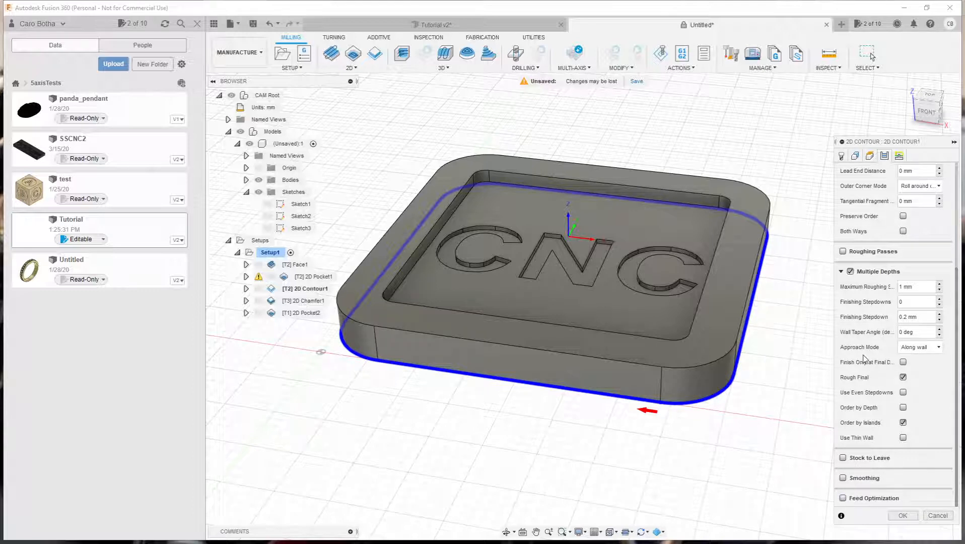
scroll(851, 259, up, 5)
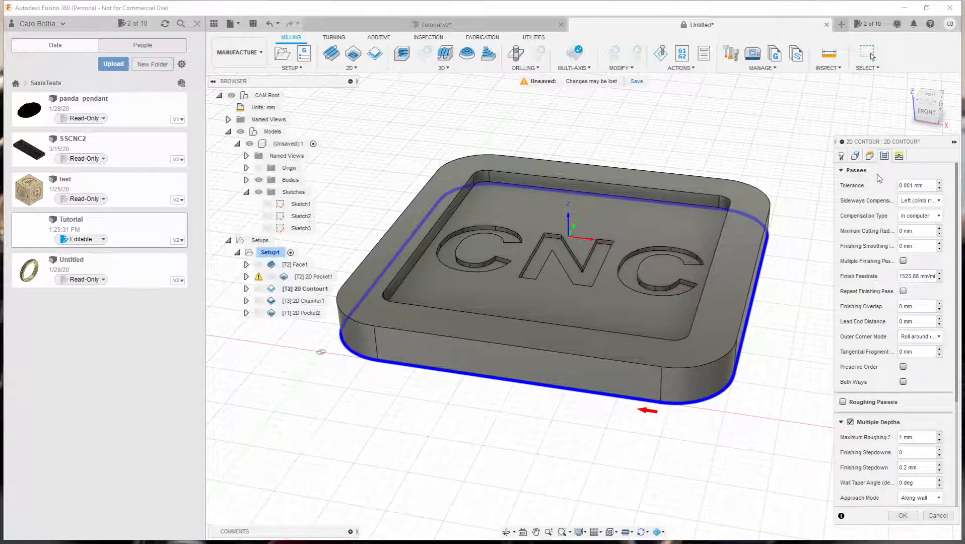
Enable rectangular tabs, positioned by distance, along the plate's outer contour in the 2D Contour1 operation and apply the change
click(869, 156)
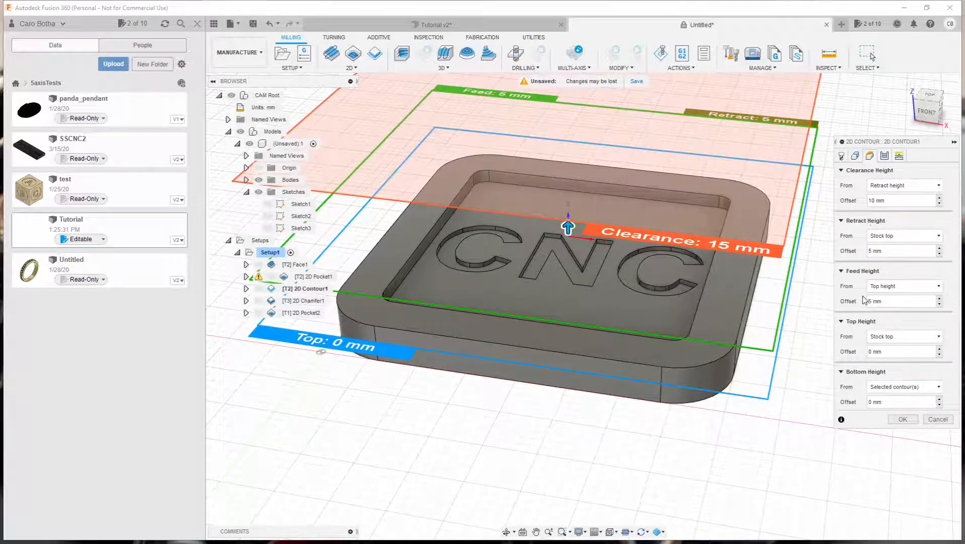
click(855, 156)
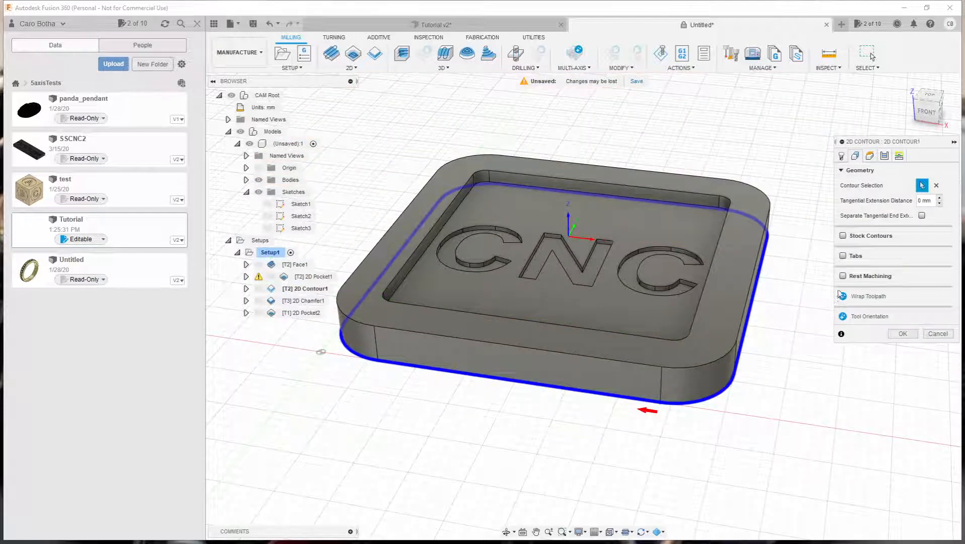
click(843, 256)
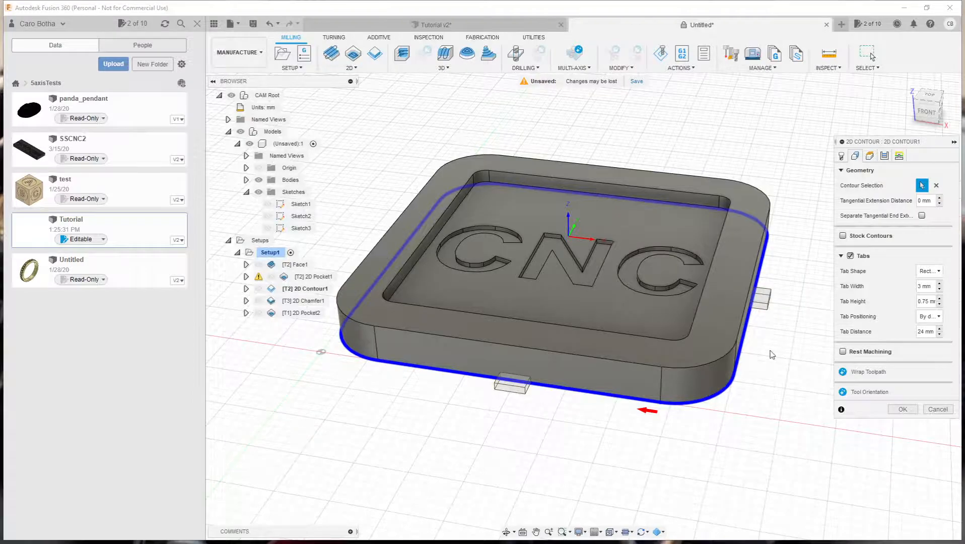
shift+middle_drag(770, 354, 619, 332)
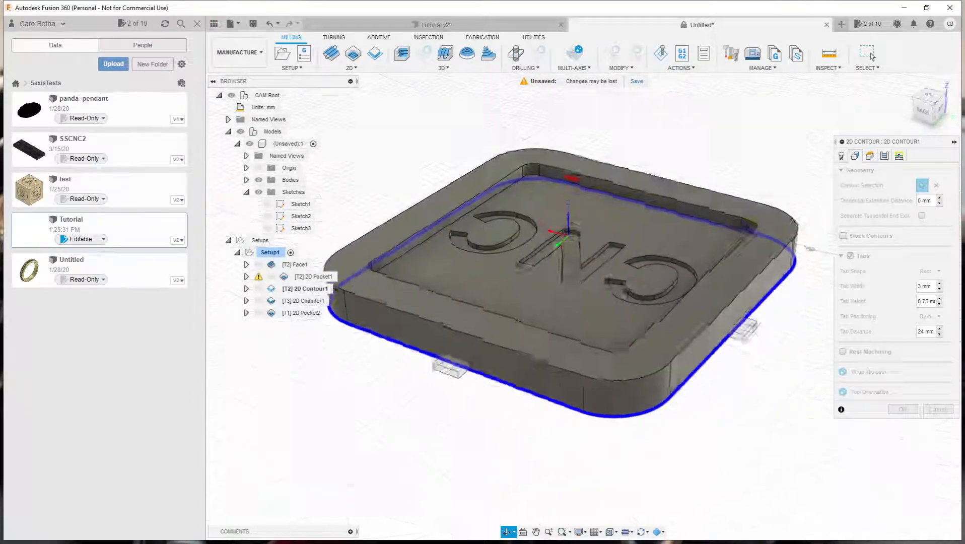
shift+middle_drag(623, 289, 773, 335)
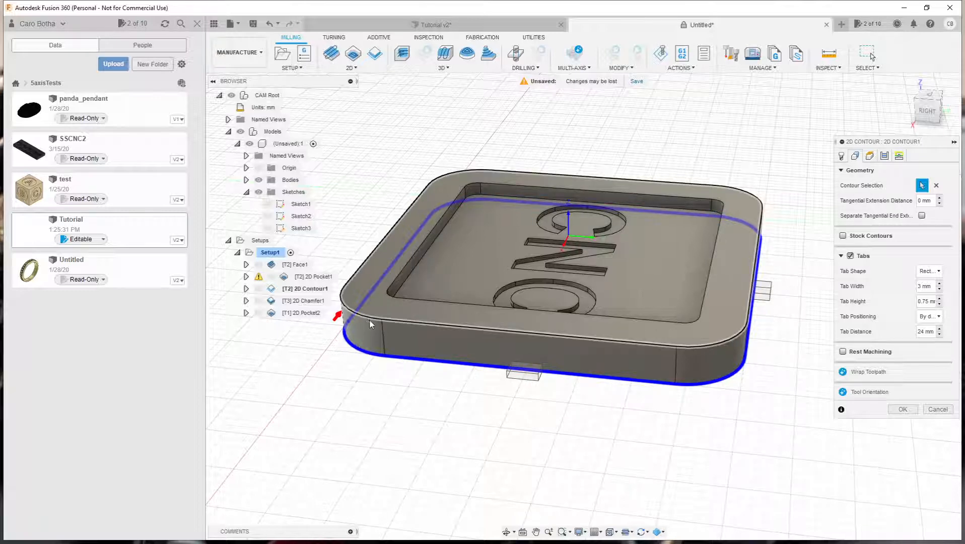
click(366, 354)
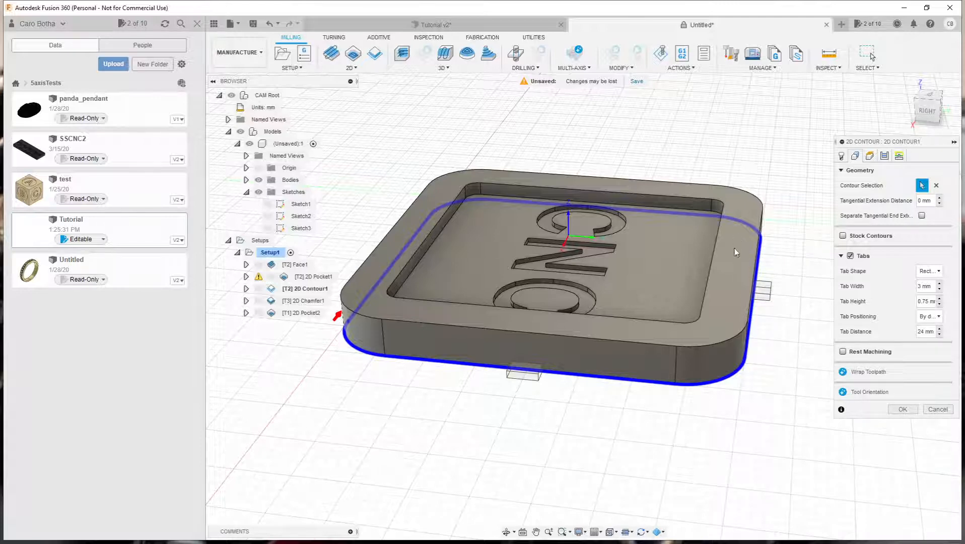
click(903, 409)
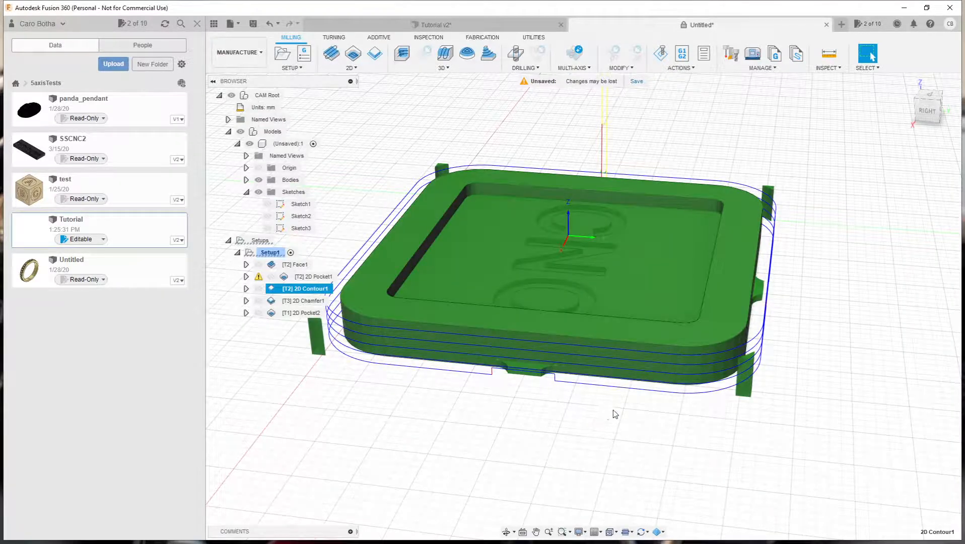
Simulate Setup1, examine the tabs and the lettering as they are cut, and raise the playback speed to finish the 2D Pocket2 letters
shift+middle_drag(614, 415, 700, 415)
right_click(276, 254)
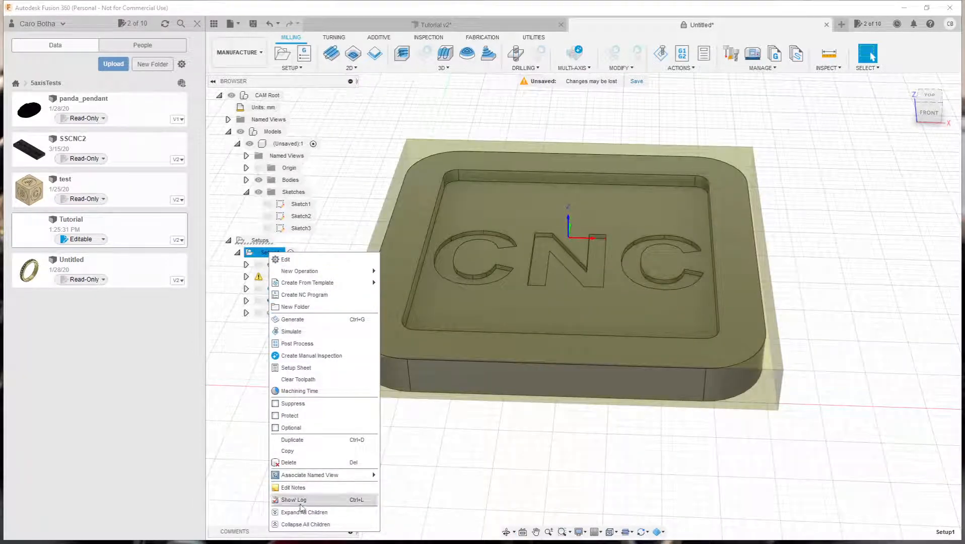
click(293, 332)
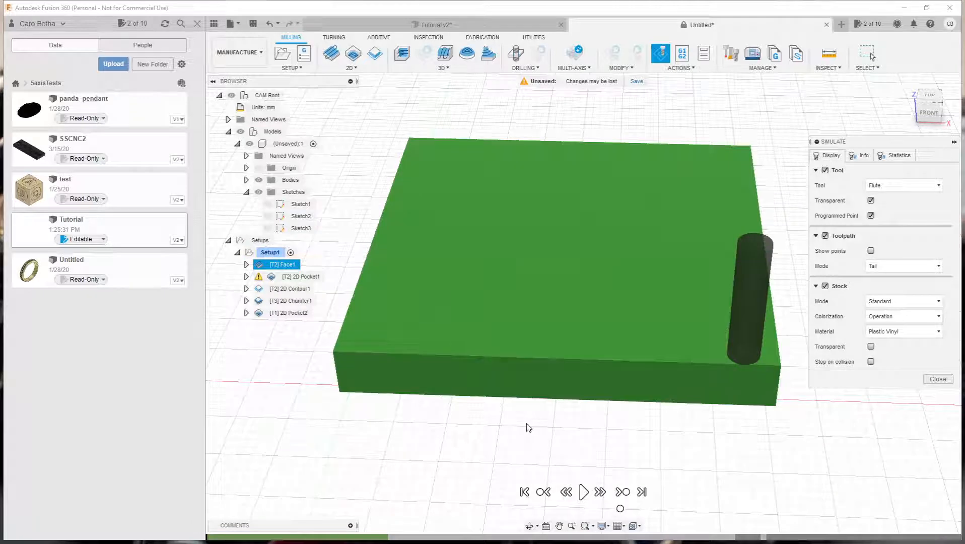
click(583, 491)
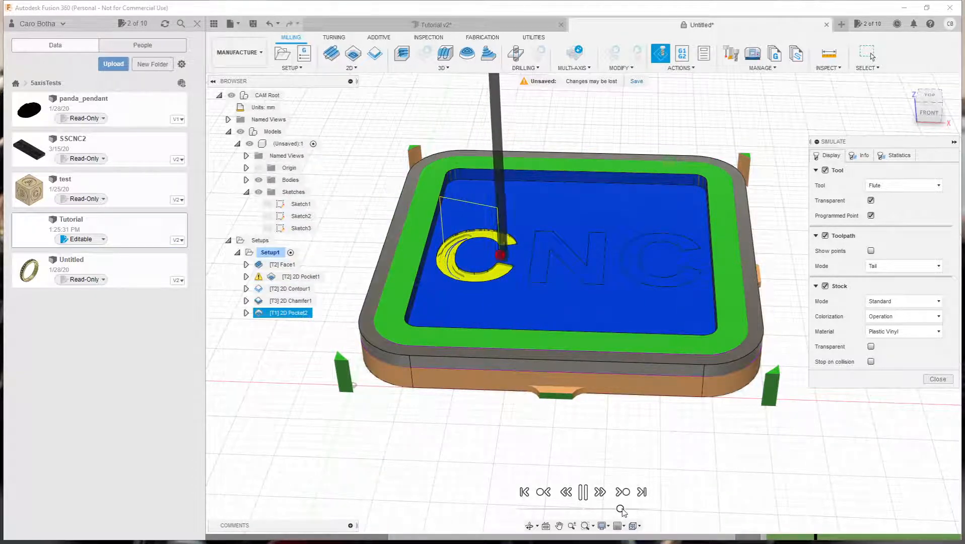
shift+middle_drag(489, 419, 509, 390)
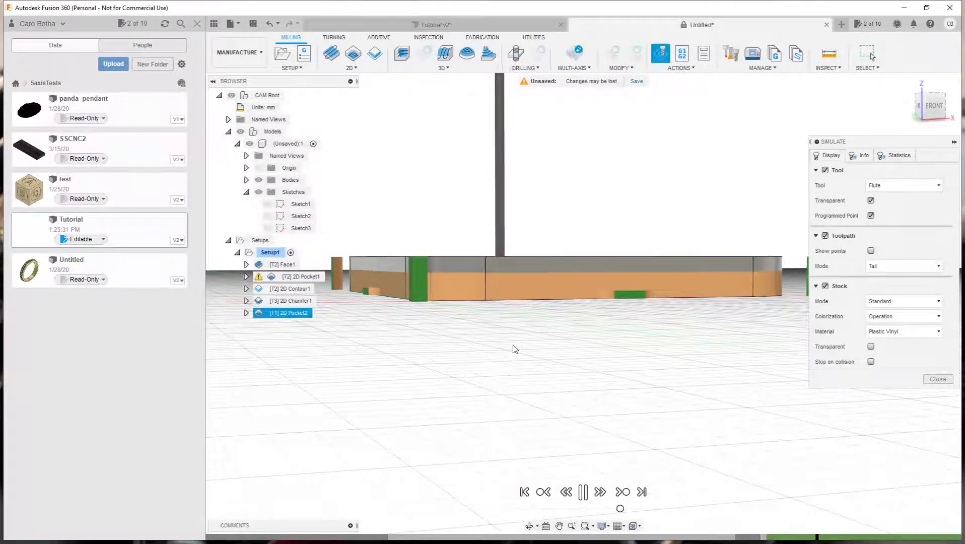
shift+middle_drag(513, 343, 511, 354)
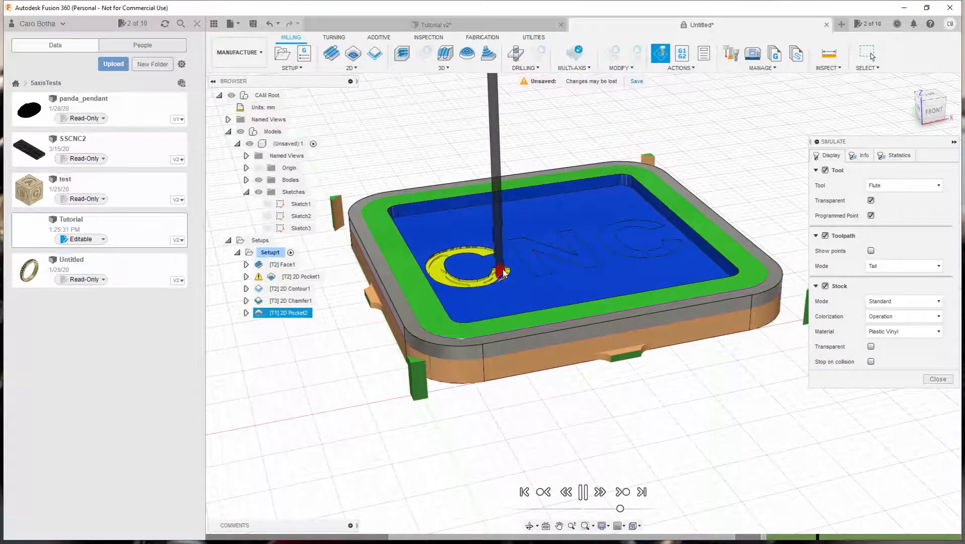
shift+middle_drag(524, 318, 483, 234)
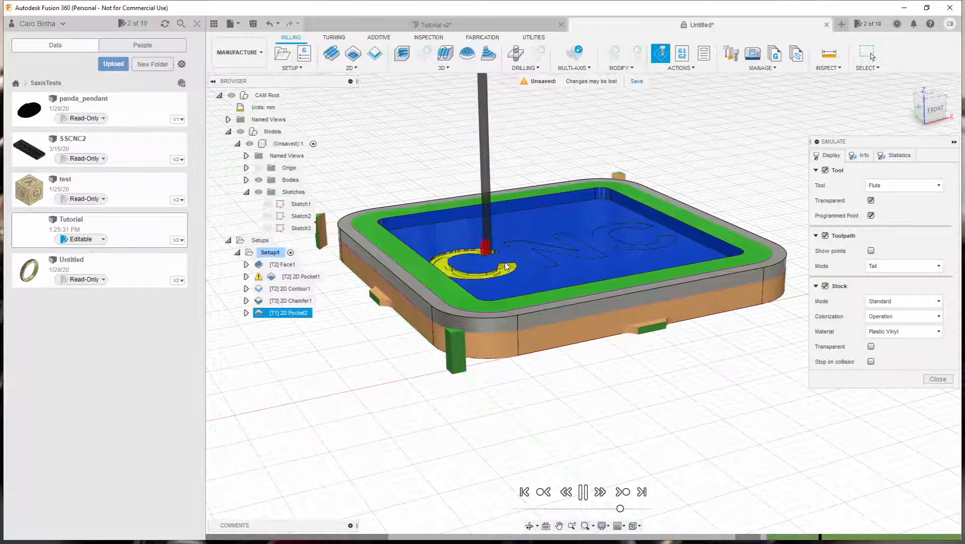
shift+middle_drag(570, 303, 544, 335)
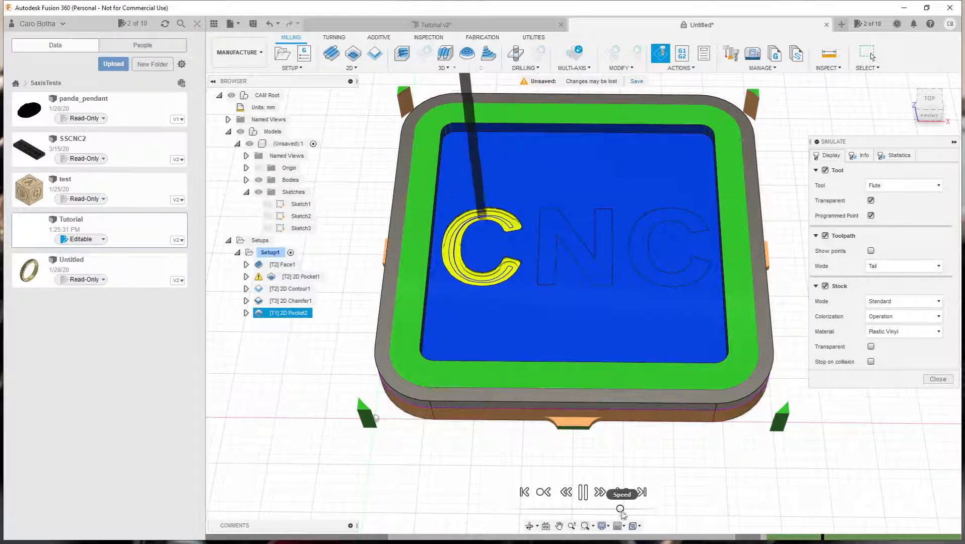
drag(620, 509, 633, 510)
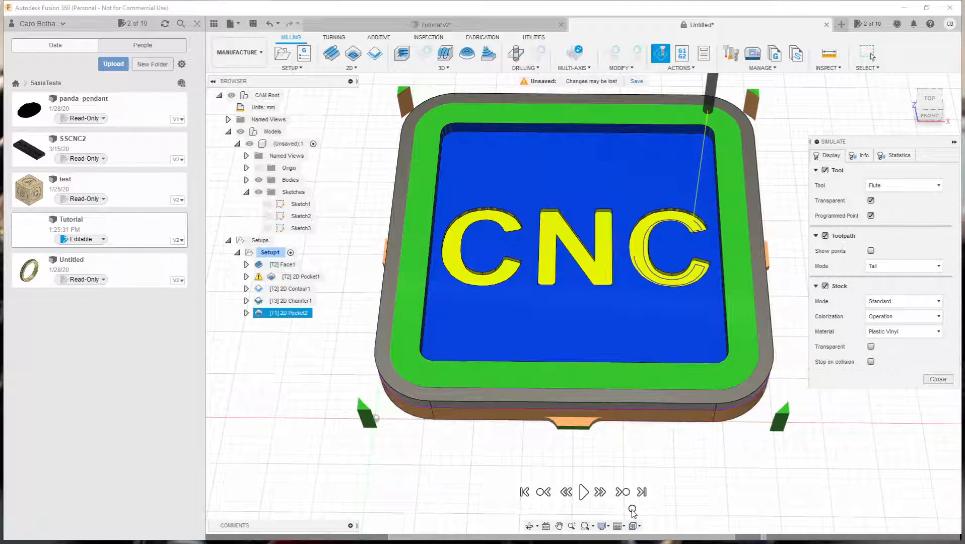
Set the simulation's stock mode to Fast (3-axis only), hide the model to examine the machined stock, and close the simulation
click(887, 301)
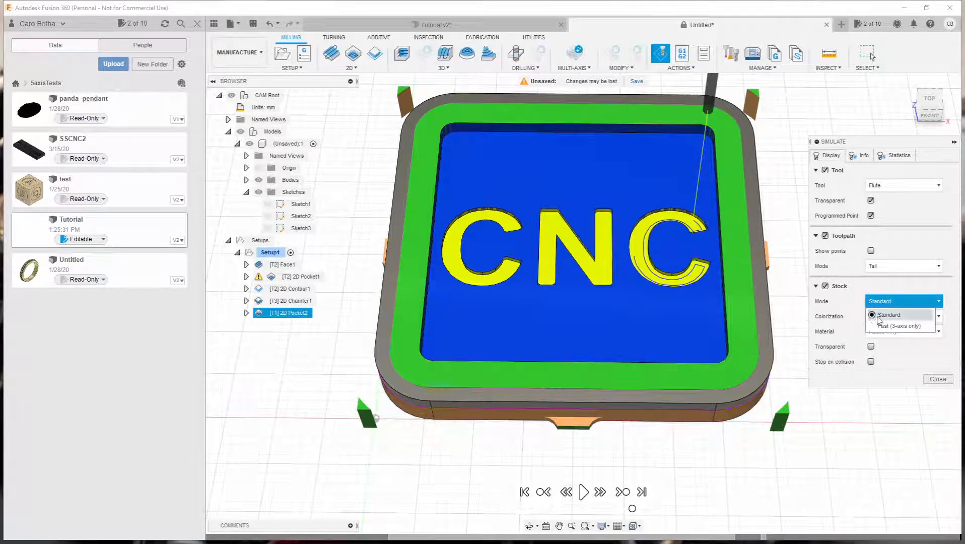
click(886, 326)
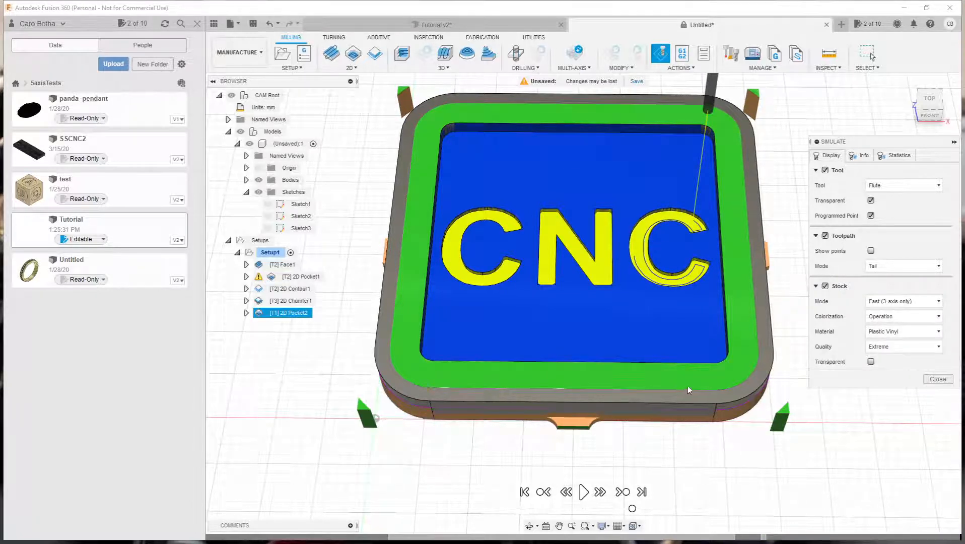
shift+middle_drag(684, 387, 506, 296)
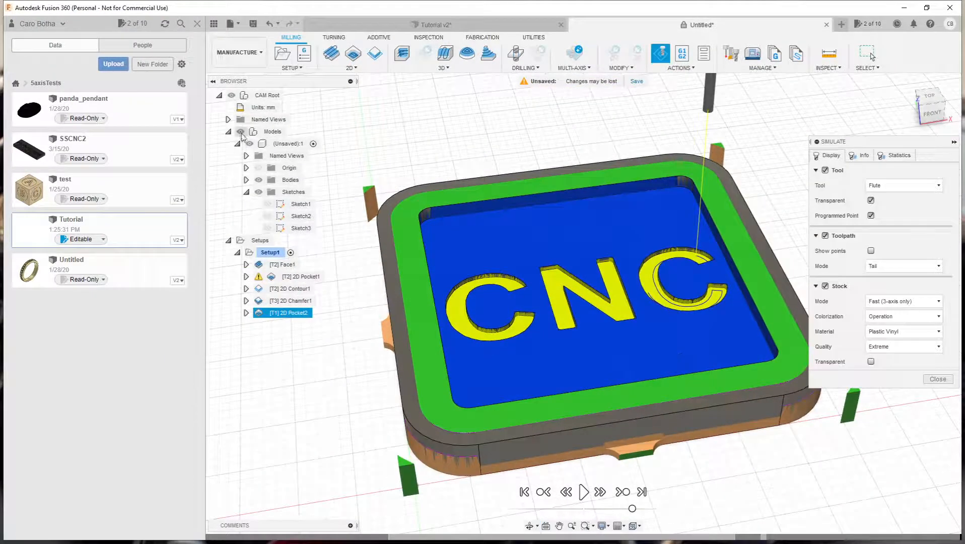
click(241, 132)
shift+middle_drag(410, 319, 381, 257)
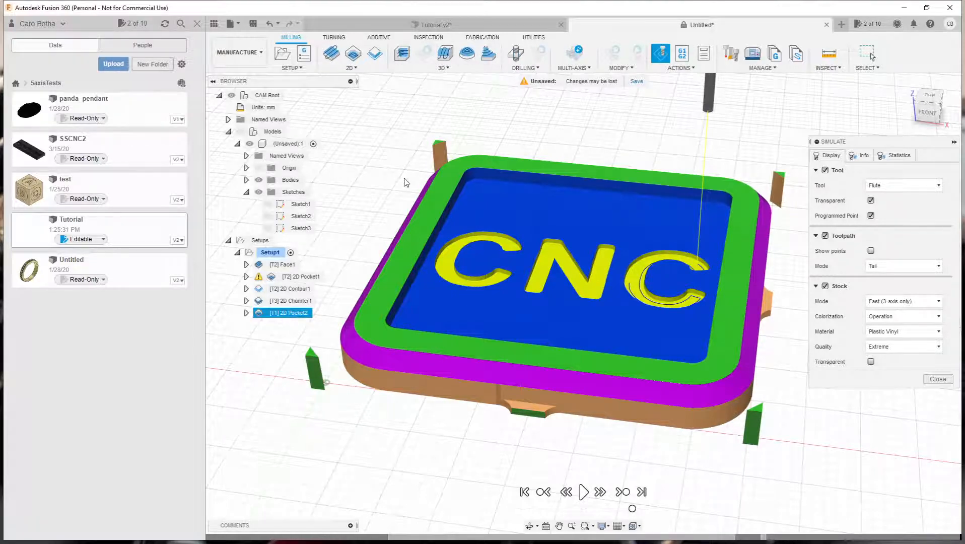
mouse_move(432, 196)
shift+middle_down()
mouse_move(467, 163)
mouse_move(458, 154)
mouse_move(432, 205)
shift+middle_up()
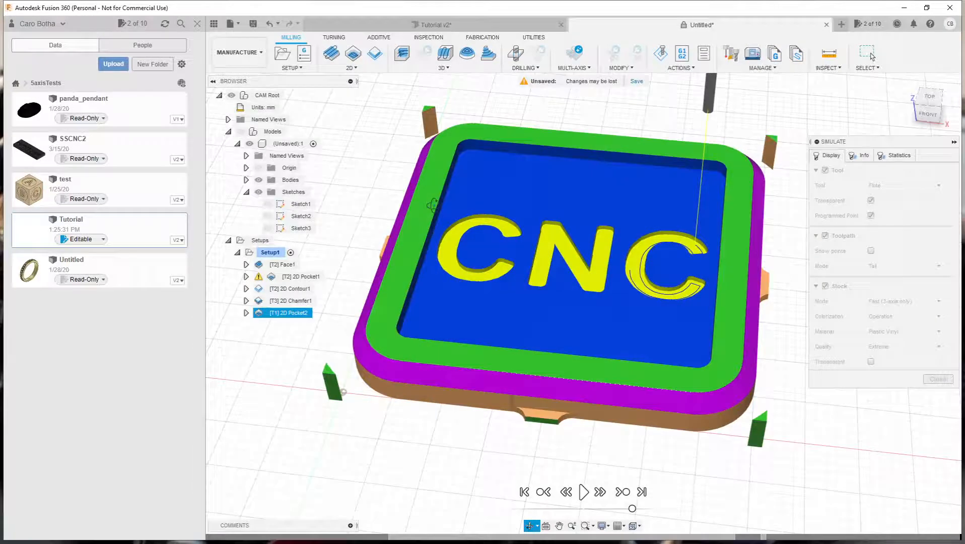
click(925, 376)
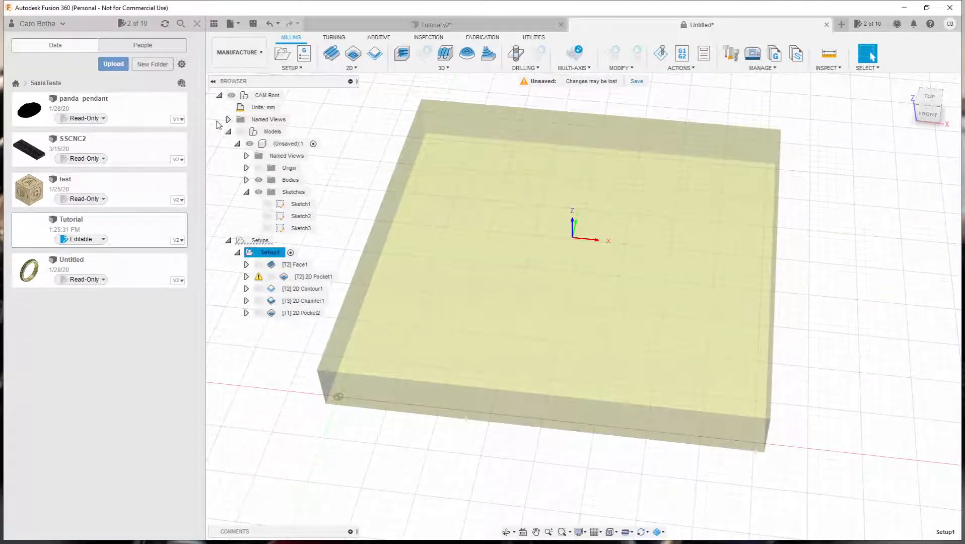
Switch to the Design workspace and set the plate's base extrusion distance to 6 mm
click(262, 55)
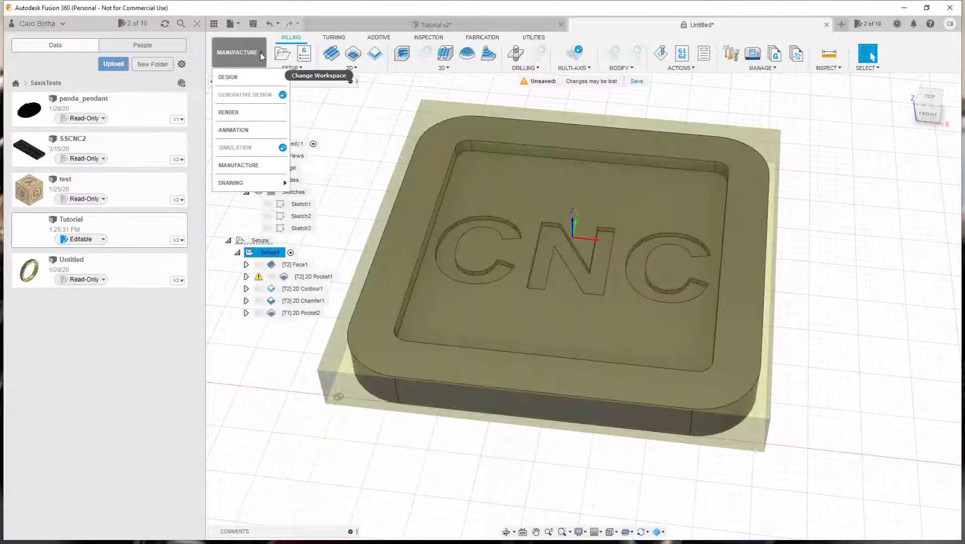
click(229, 77)
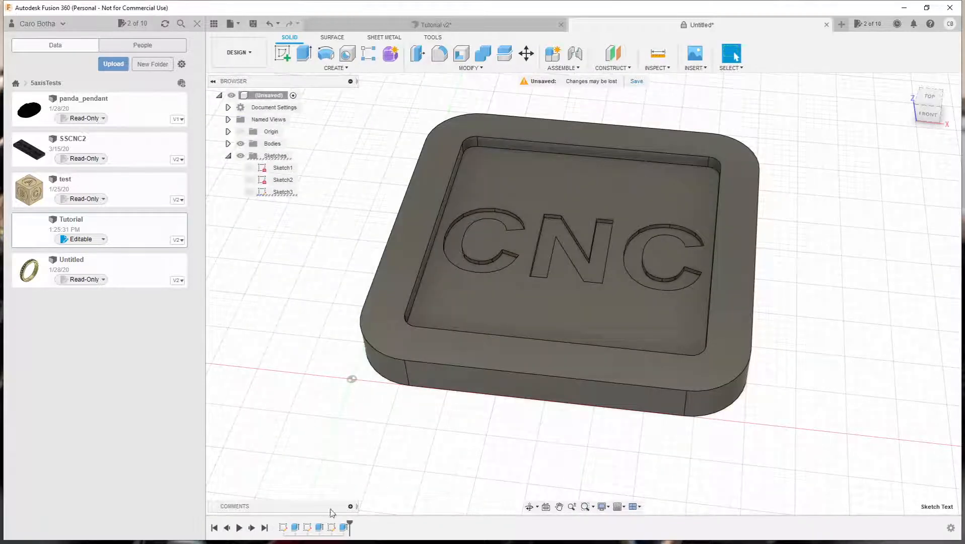
double_click(296, 527)
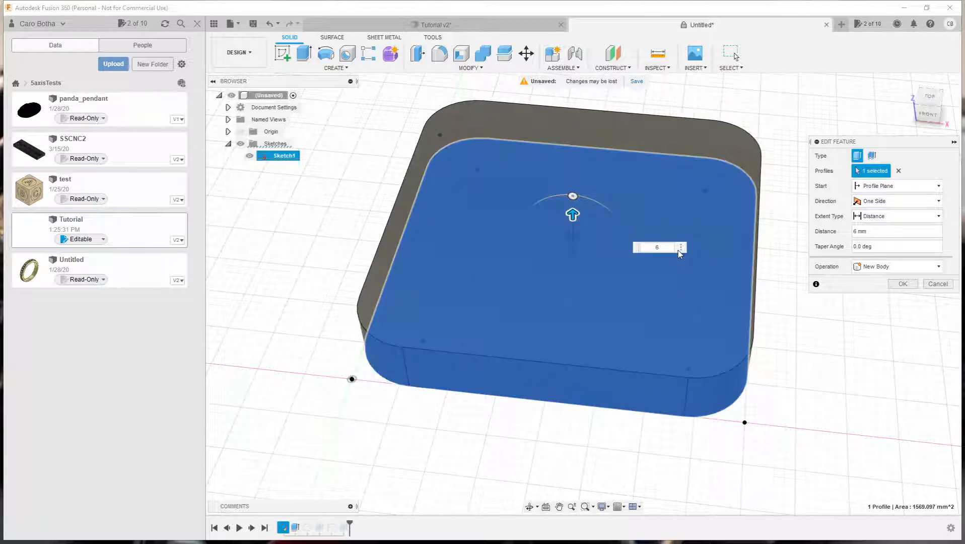
key(Return)
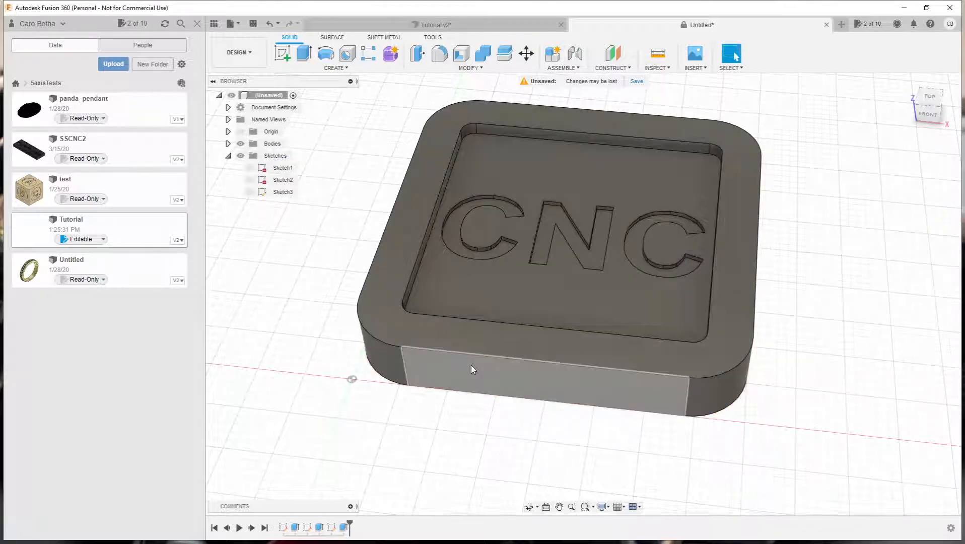
Return to the Manufacture workspace, regenerate all Setup1 toolpaths for the thicker plate, and examine the plate inside its stock
click(237, 52)
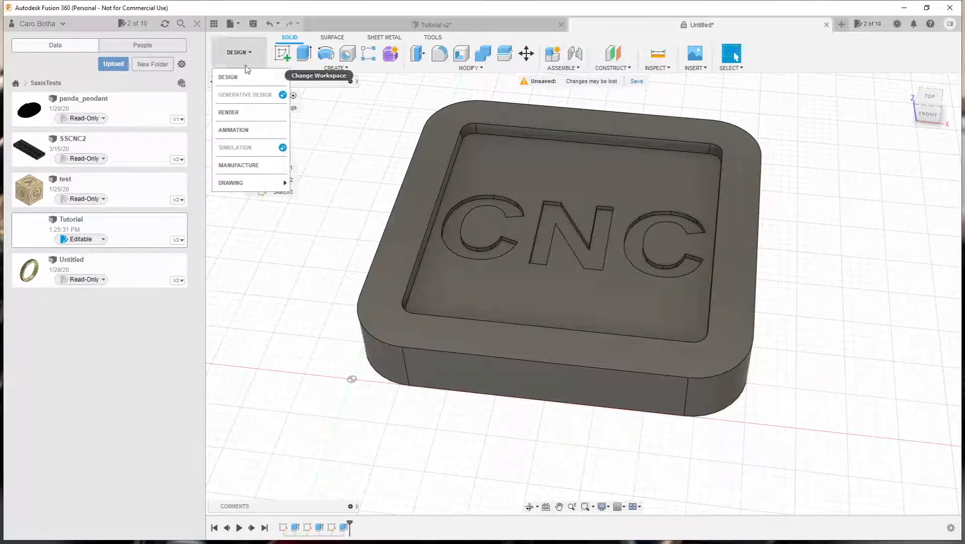
click(238, 166)
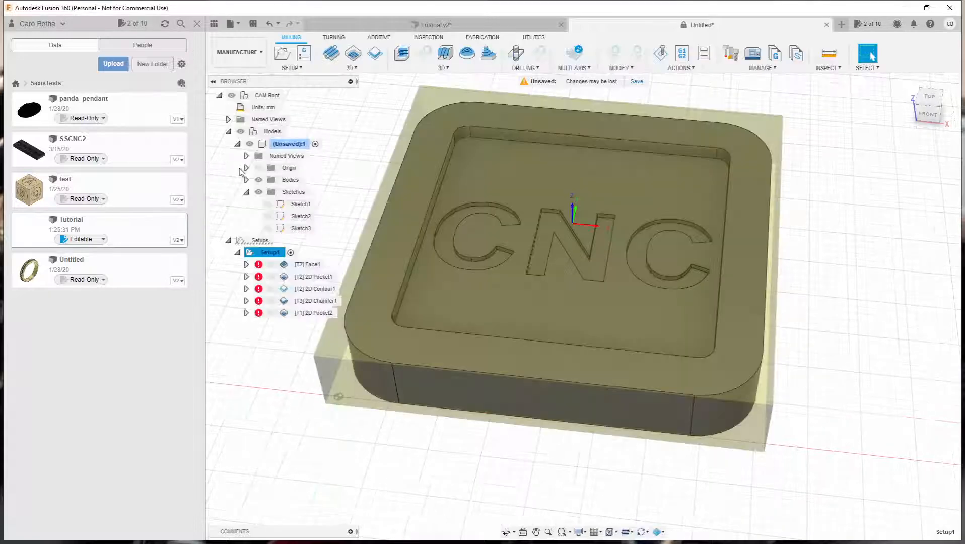
right_click(263, 261)
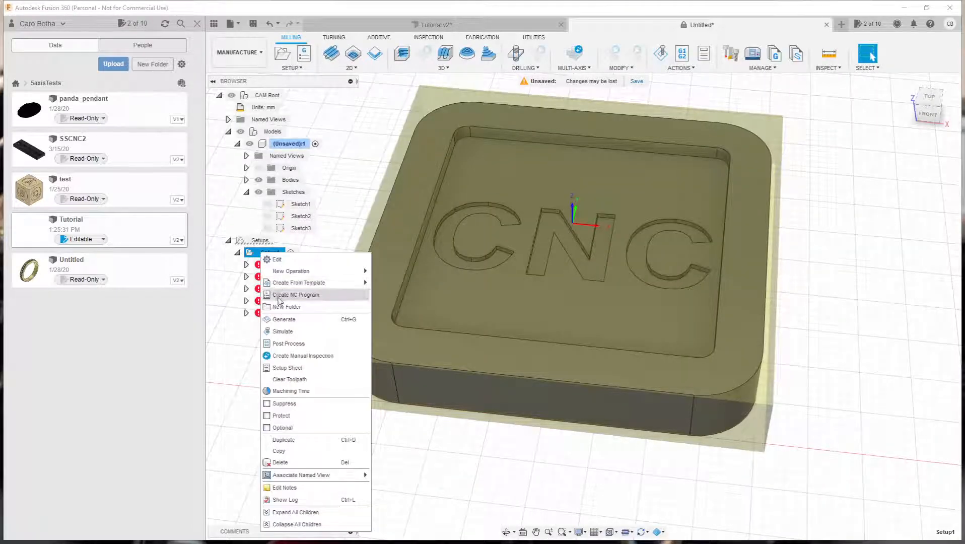
click(283, 325)
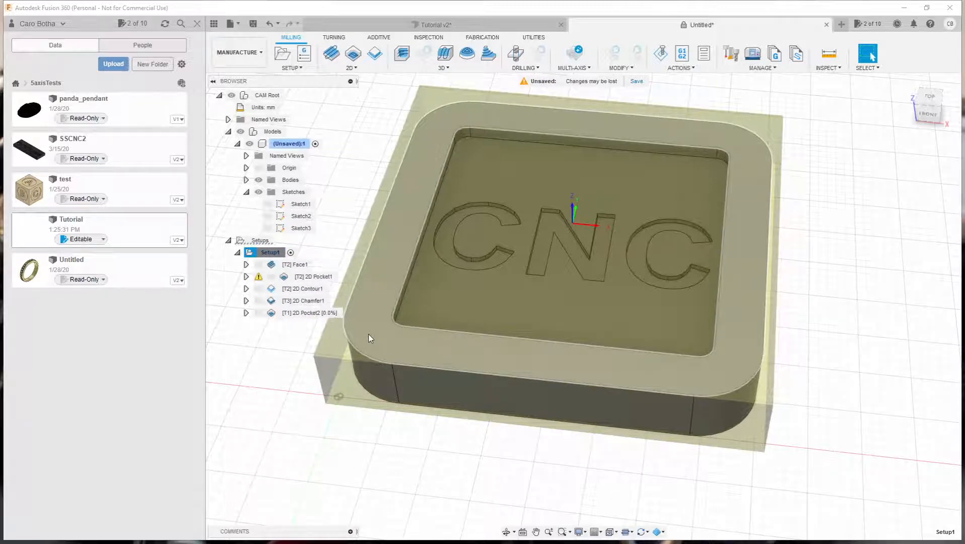
shift+middle_drag(370, 338, 530, 323)
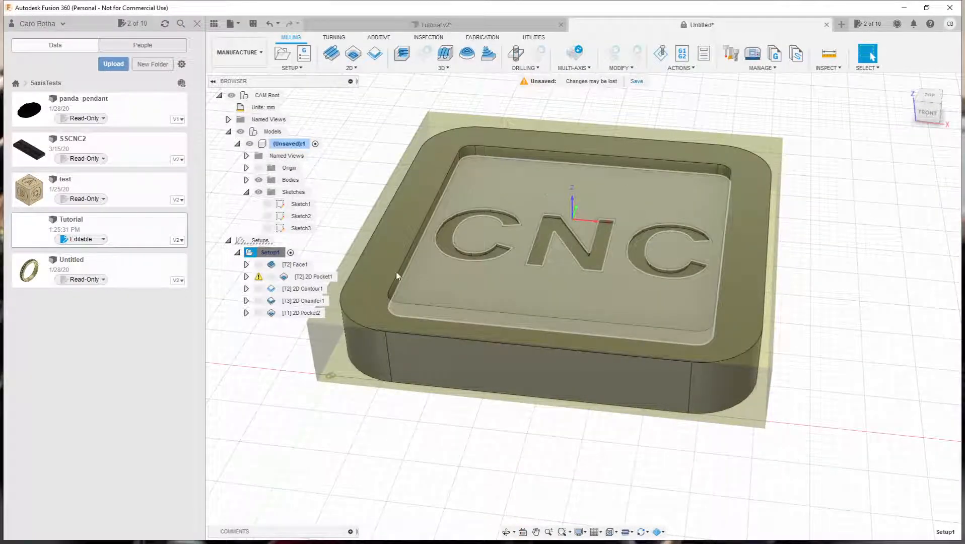
shift+middle_drag(739, 334, 469, 362)
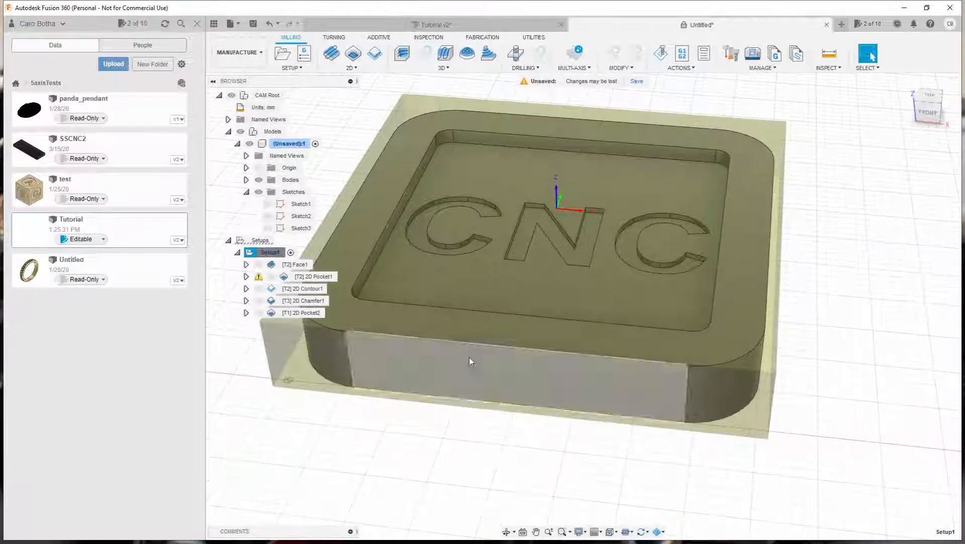